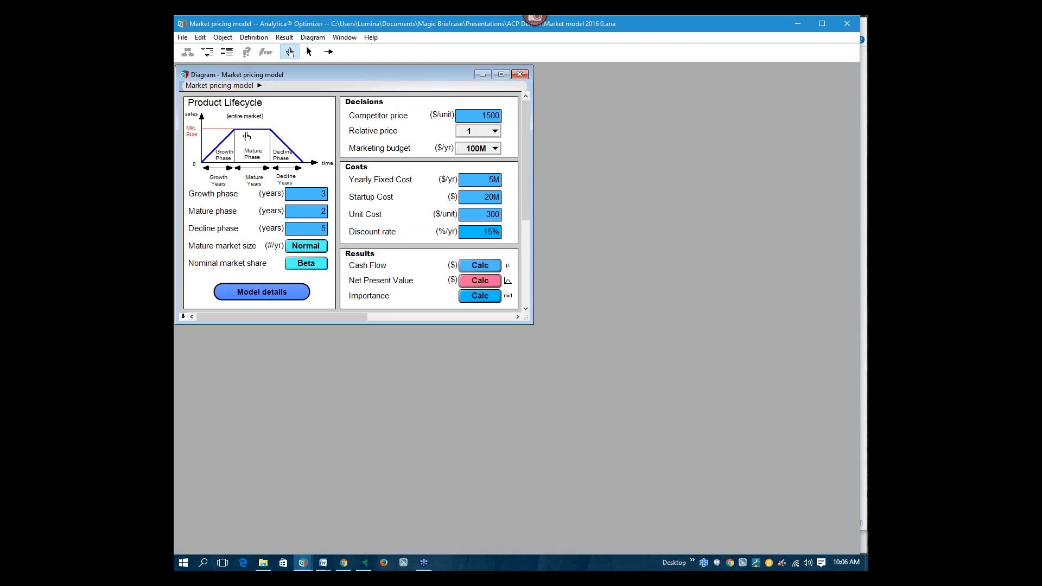
Keep the relative price at 1 and calculate the mean Cash Flow result graph
left_click(477, 131)
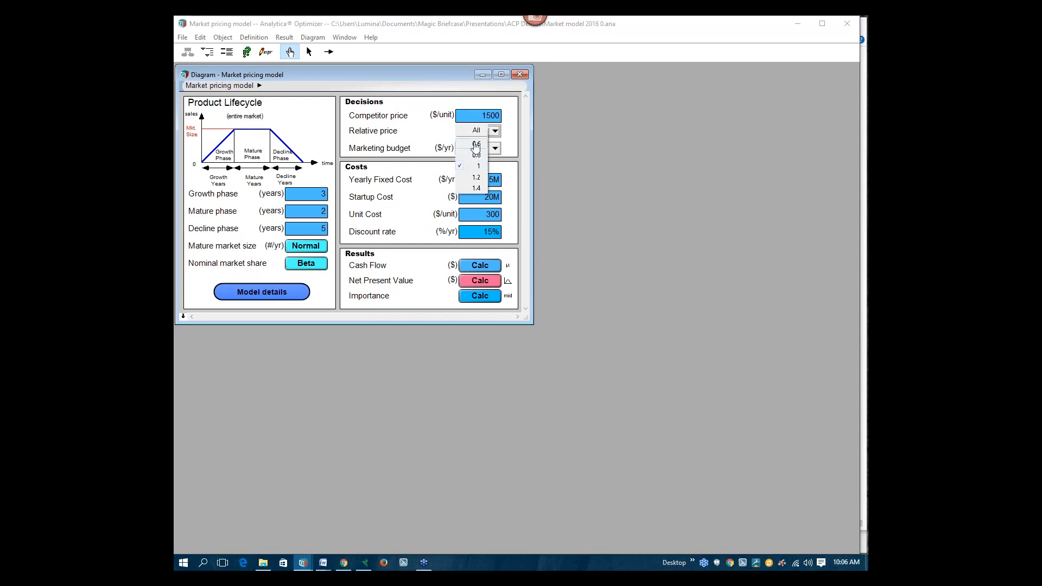
left_click(474, 166)
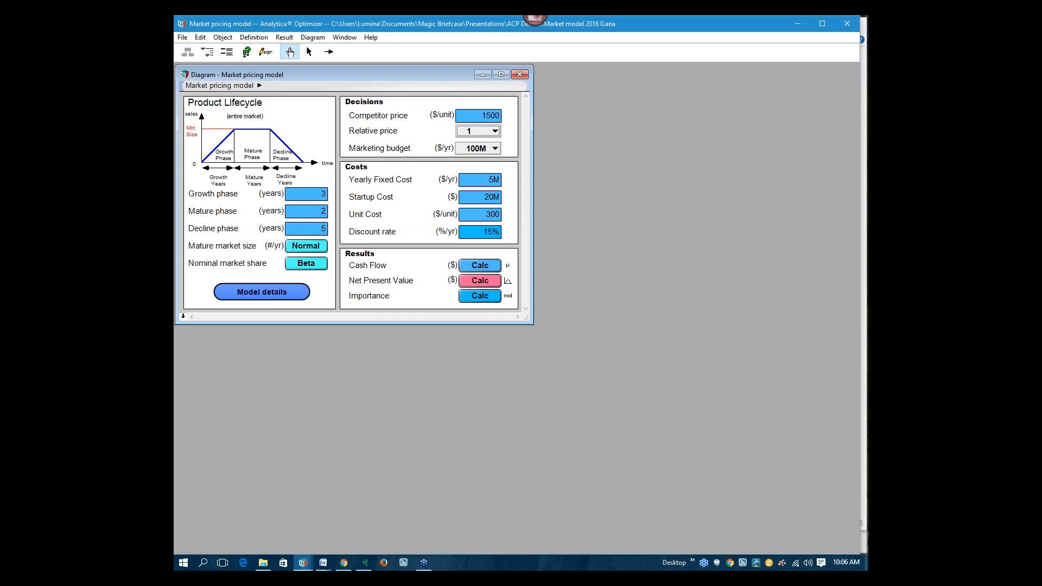
left_click(487, 268)
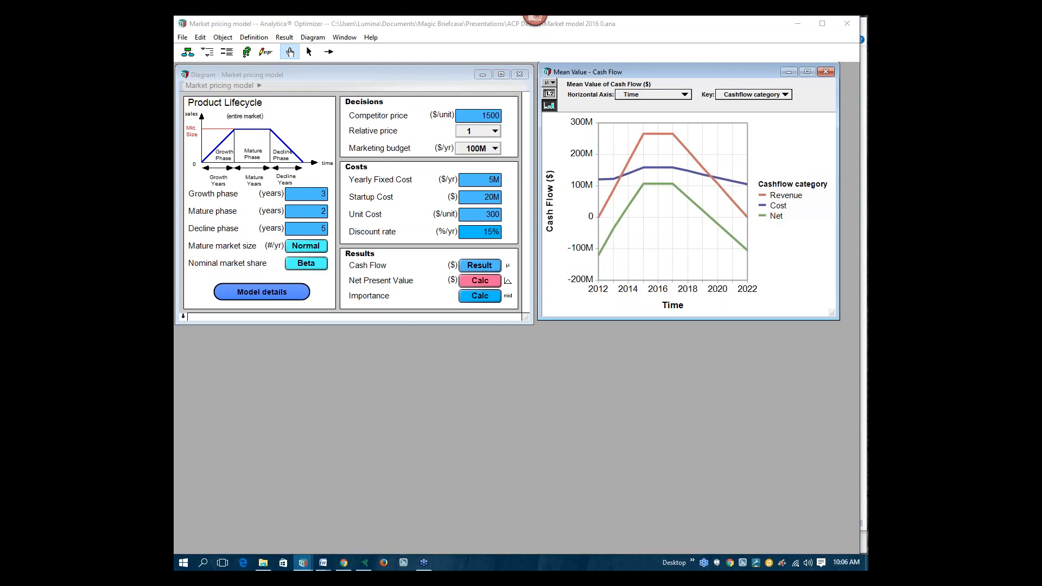
left_click(855, 41)
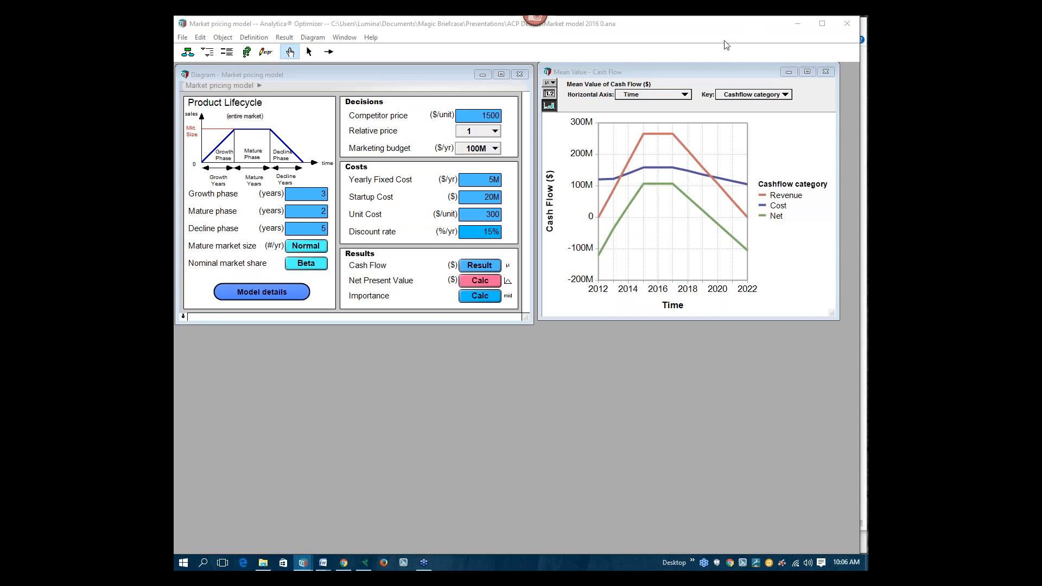
left_click(738, 52)
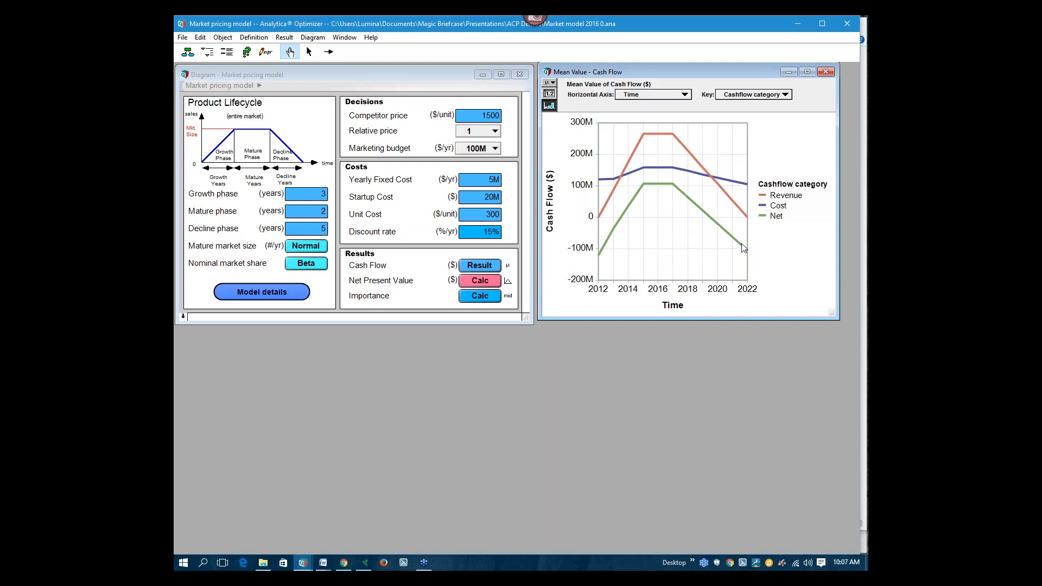
Calculate the Net Present Value probability density, enlarge its graph window slightly, and display the Importance result
left_click(491, 280)
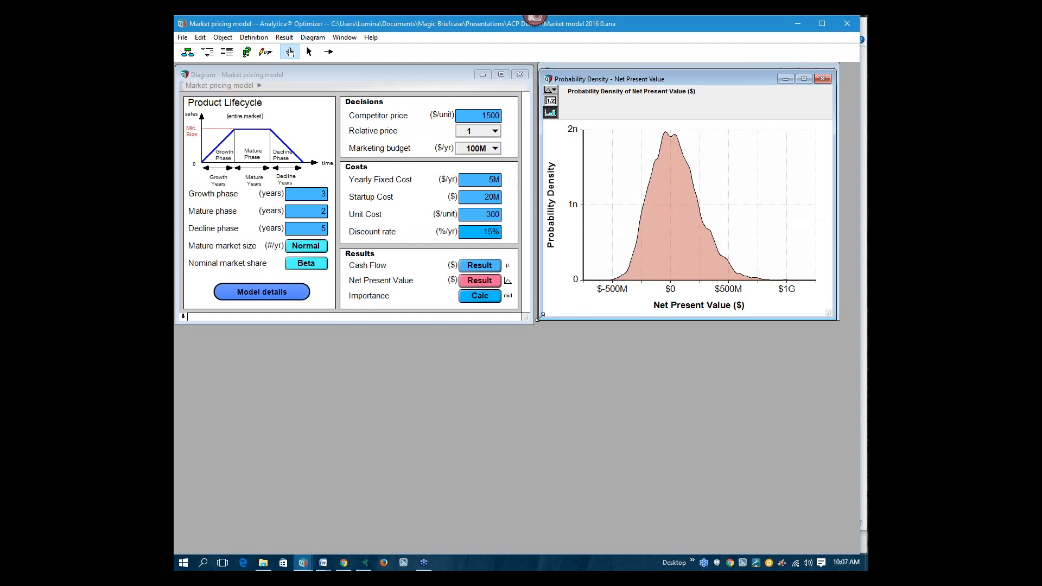
left_click_drag(540, 316, 534, 325)
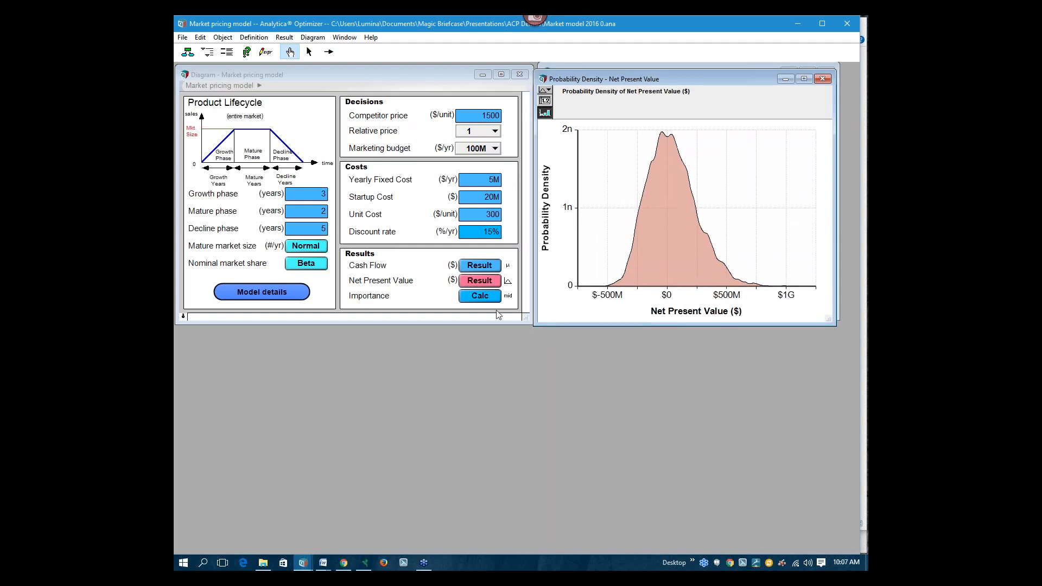
left_click(489, 300)
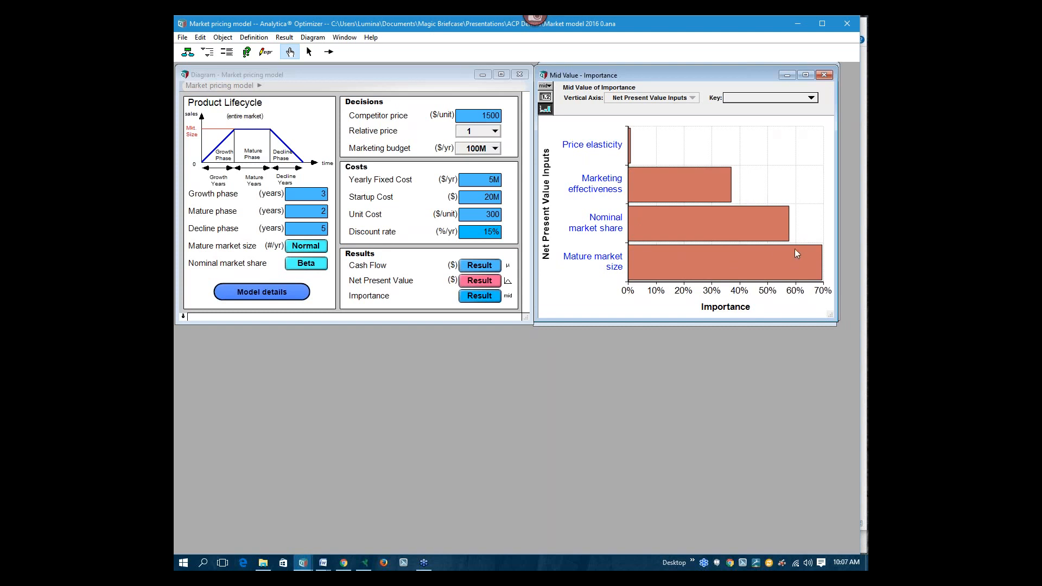
Publish the model to the cloud as Market model 2016 0, overwriting the server copy and opening it in ACP after publishing
left_click(184, 37)
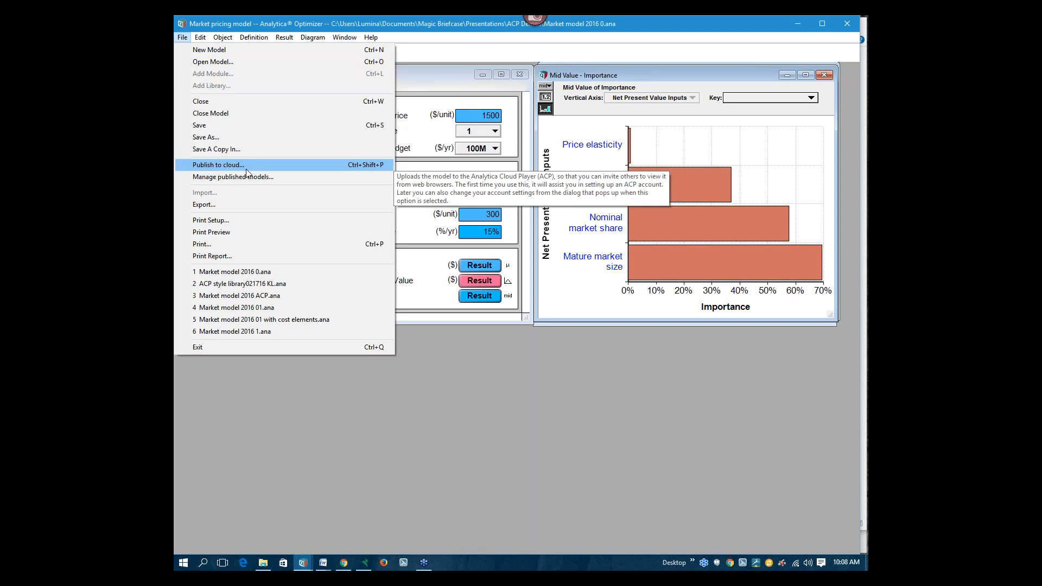
key("XF86AudioRaiseVolume")
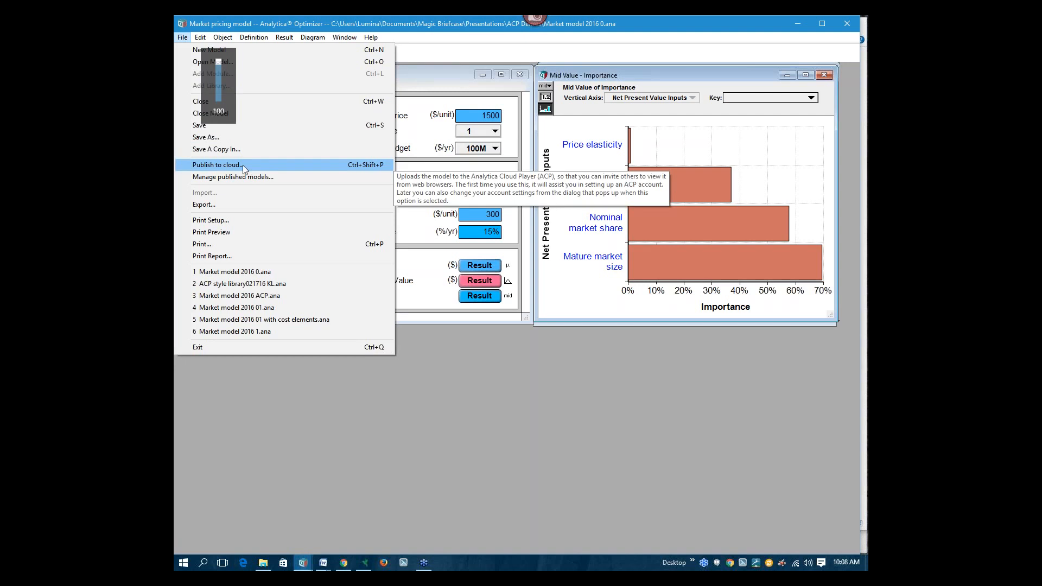
left_click(243, 165)
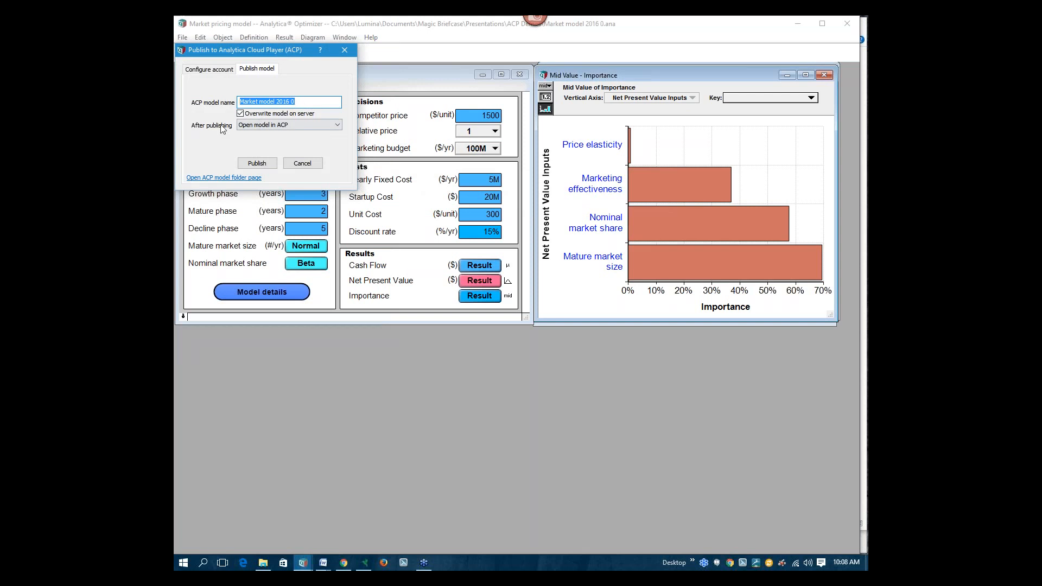
left_click(337, 125)
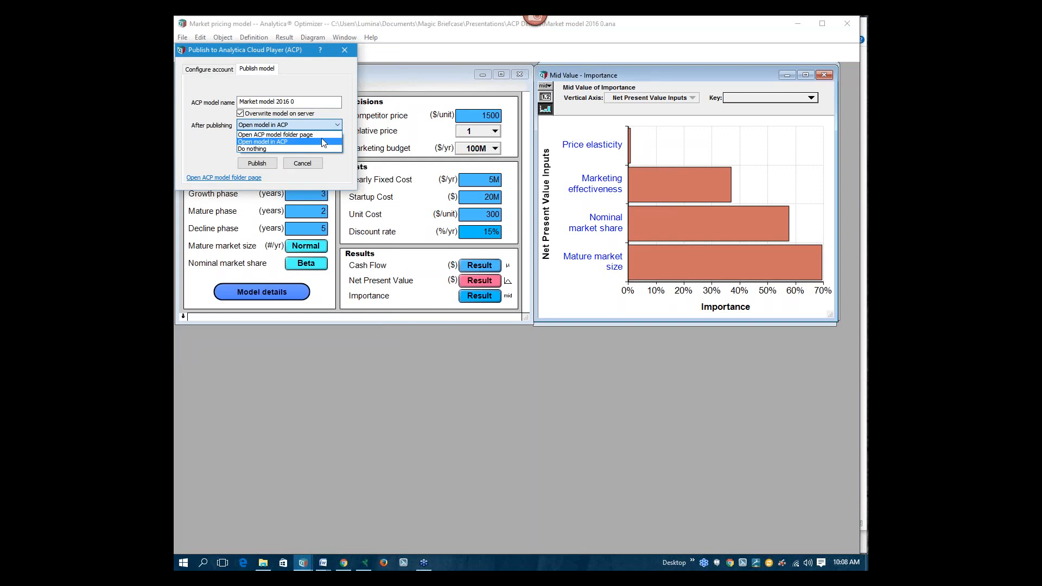
left_click(321, 139)
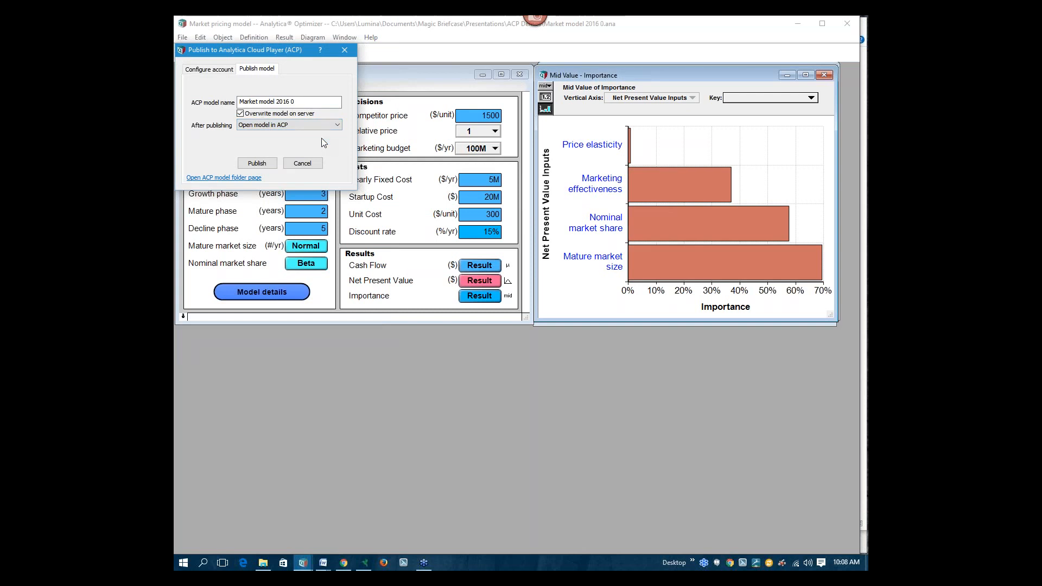
left_click(248, 164)
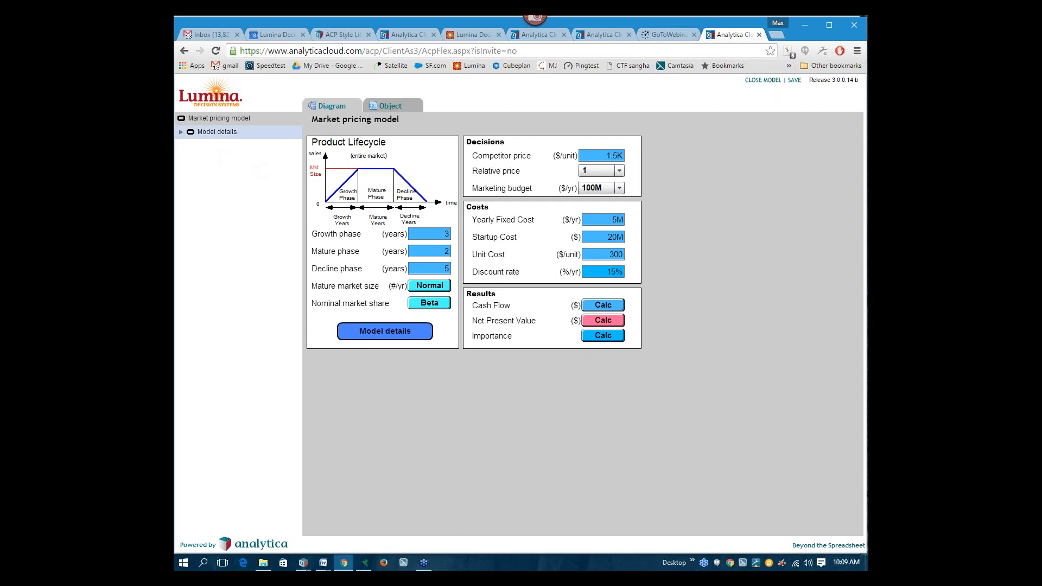
Expand Model details in the published model's outline, view its diagram, and open the Costs module
left_click(182, 133)
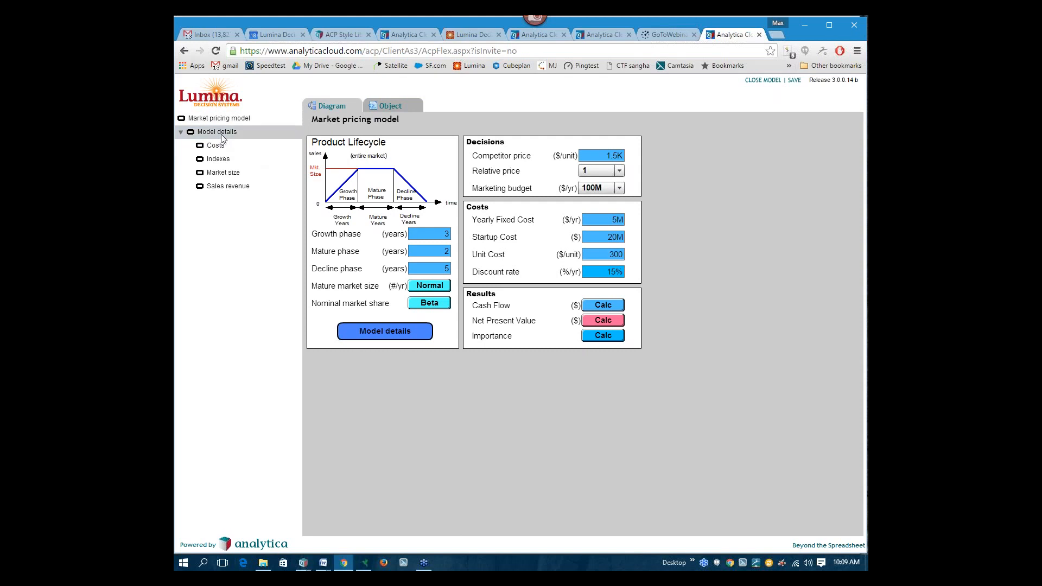
left_click(221, 135)
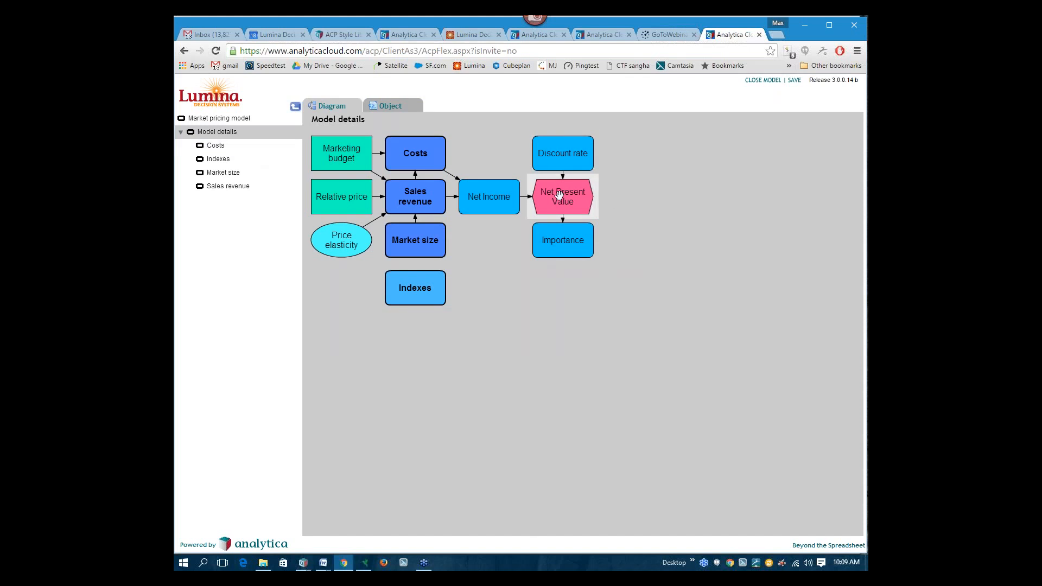
mouse_move(559, 195)
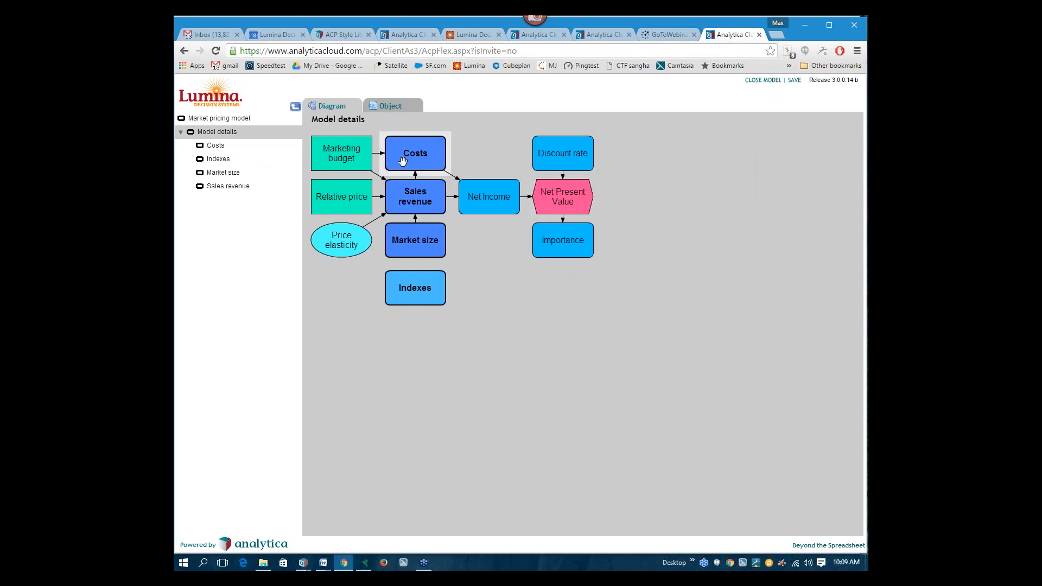
mouse_move(402, 161)
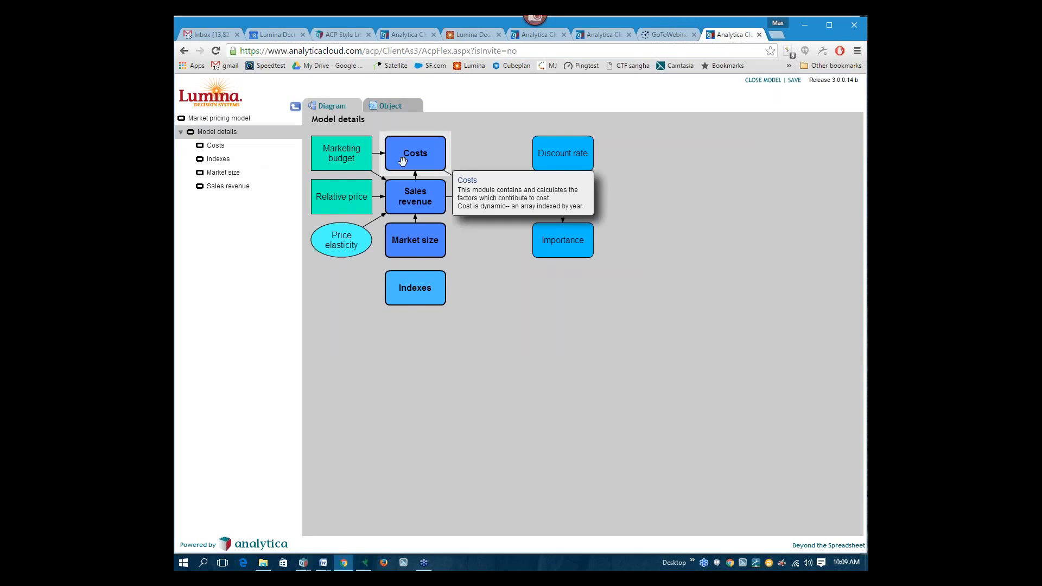
left_click(403, 160)
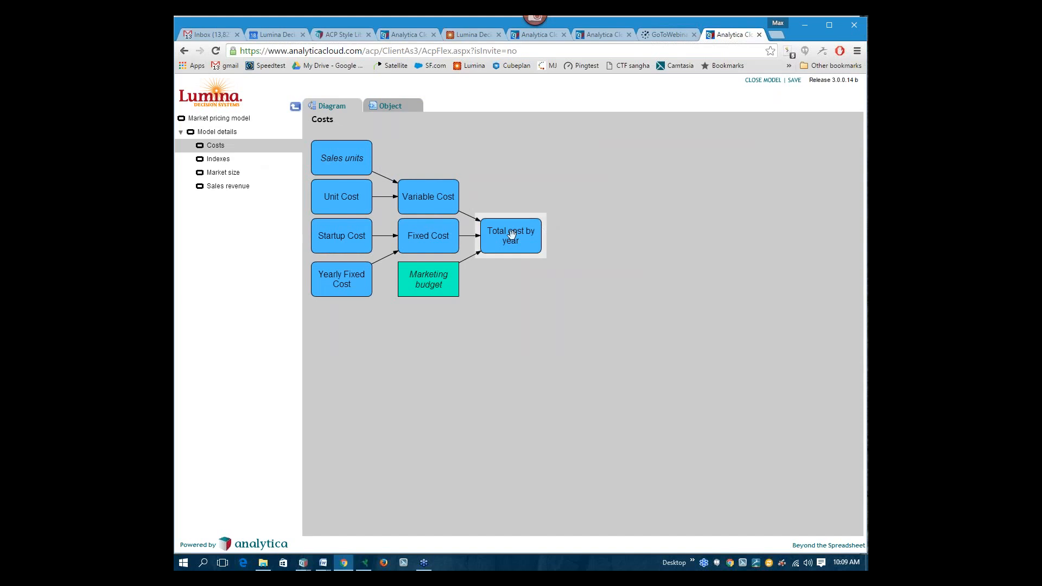
Examine Total cost by year as a graph, a table and an object description, including its Fixed_cost input
mouse_move(510, 234)
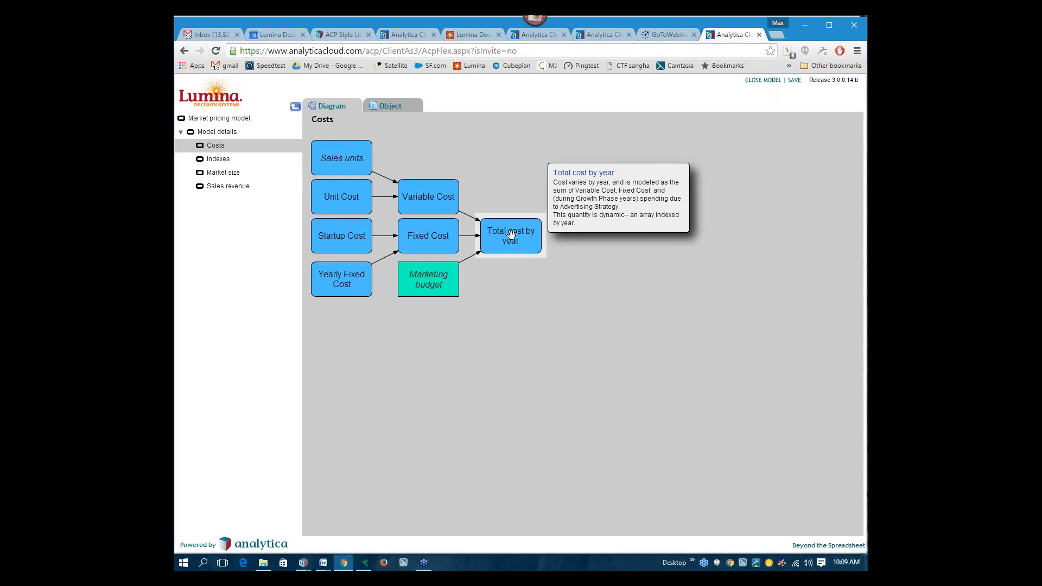
left_click(511, 235)
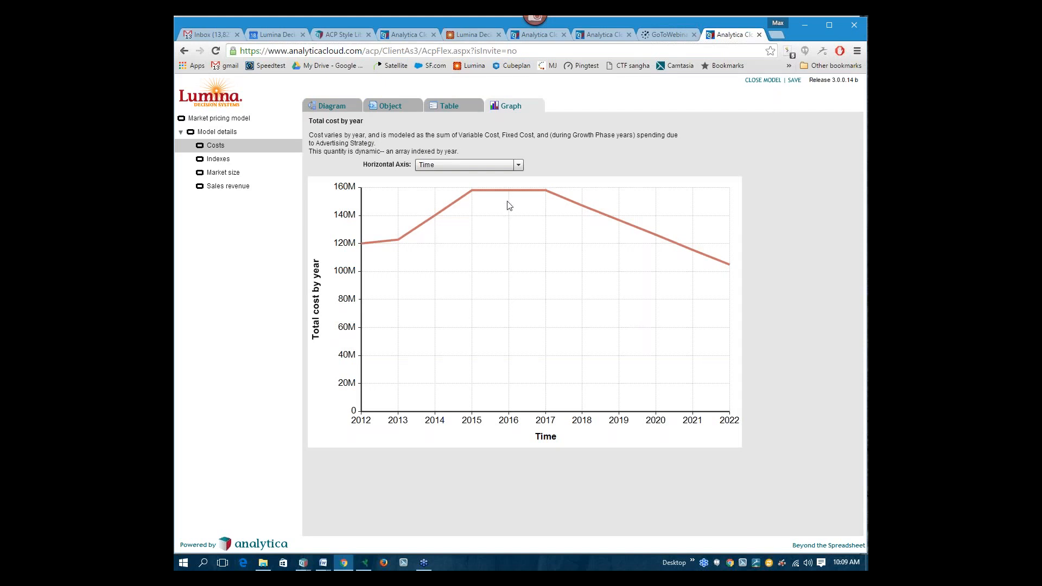
left_click(448, 107)
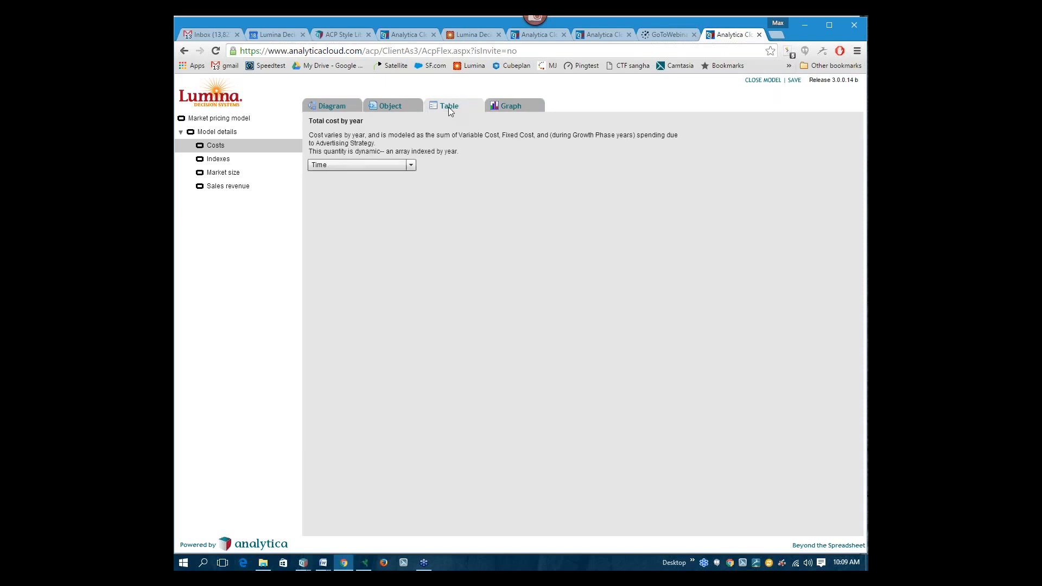
left_click(403, 108)
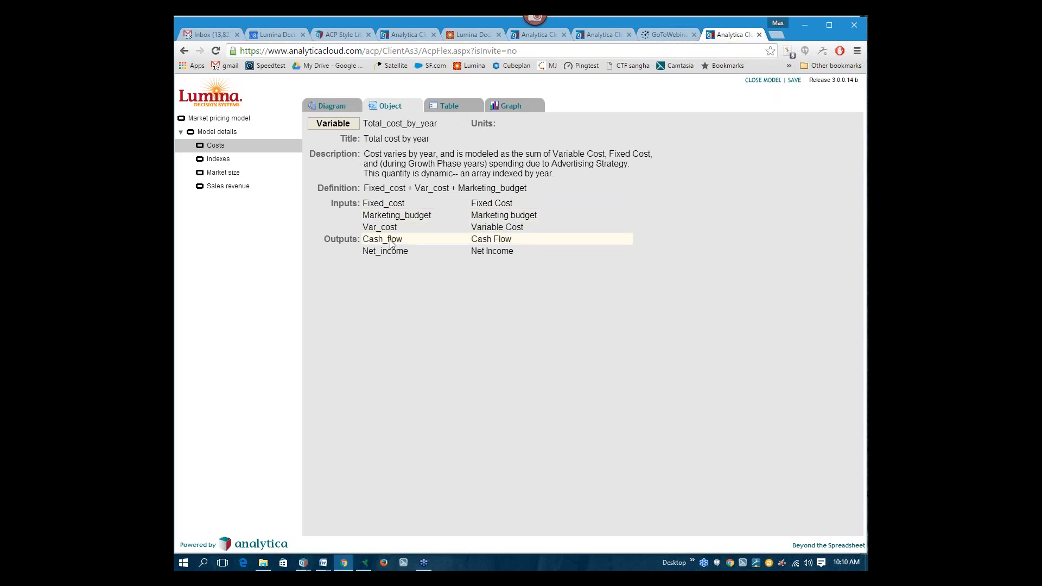
left_click(387, 209)
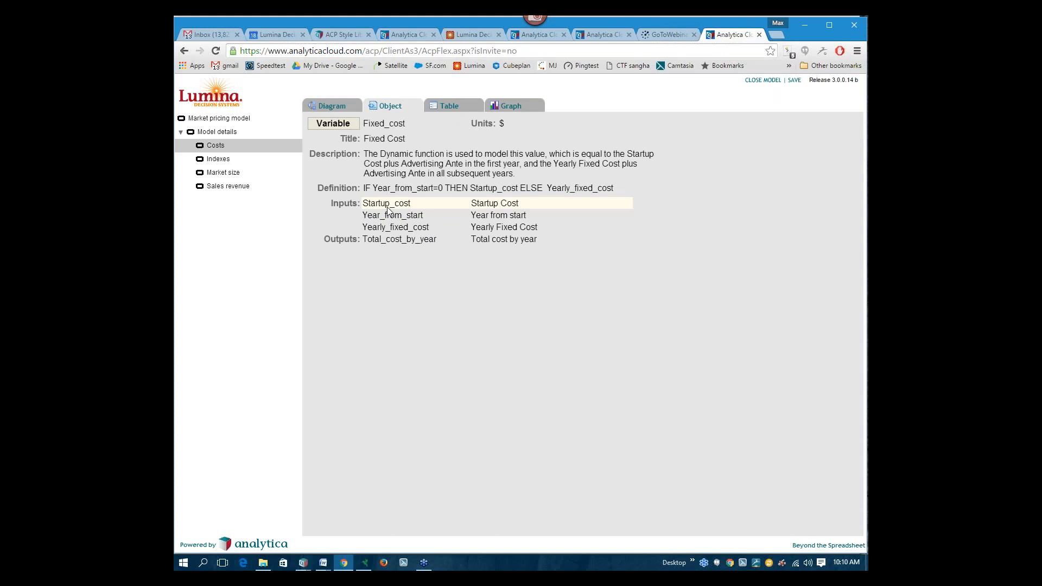
Go back up to the top-level Market pricing model diagram, view the Market size module, and return to the top level
left_click(331, 103)
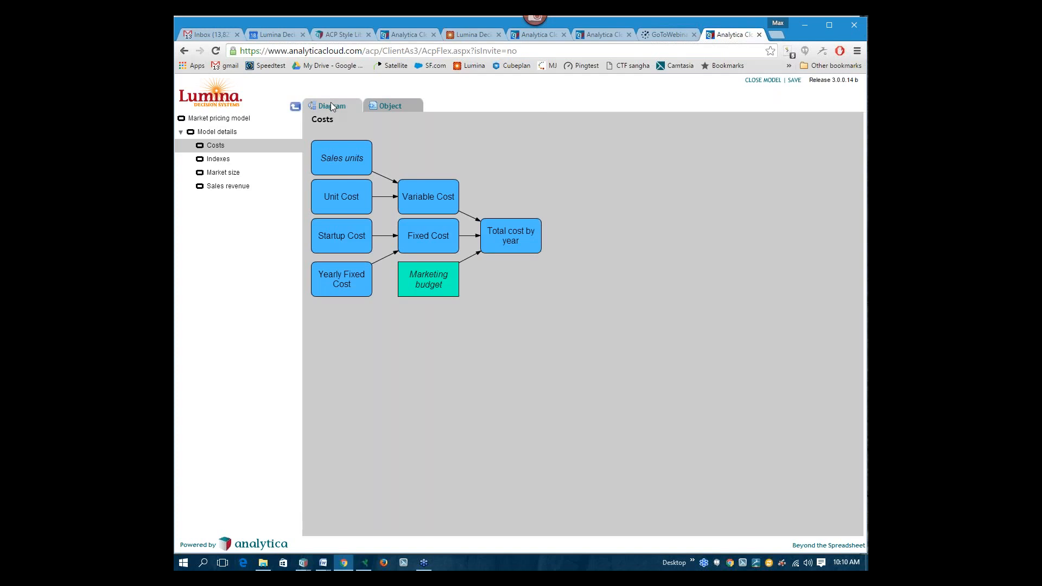
left_click(296, 109)
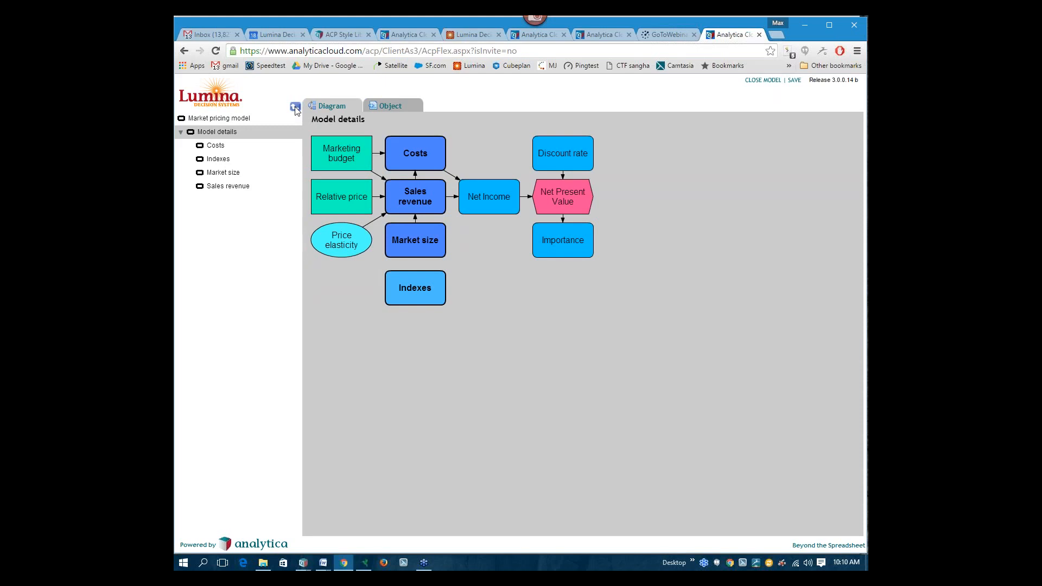
left_click(296, 108)
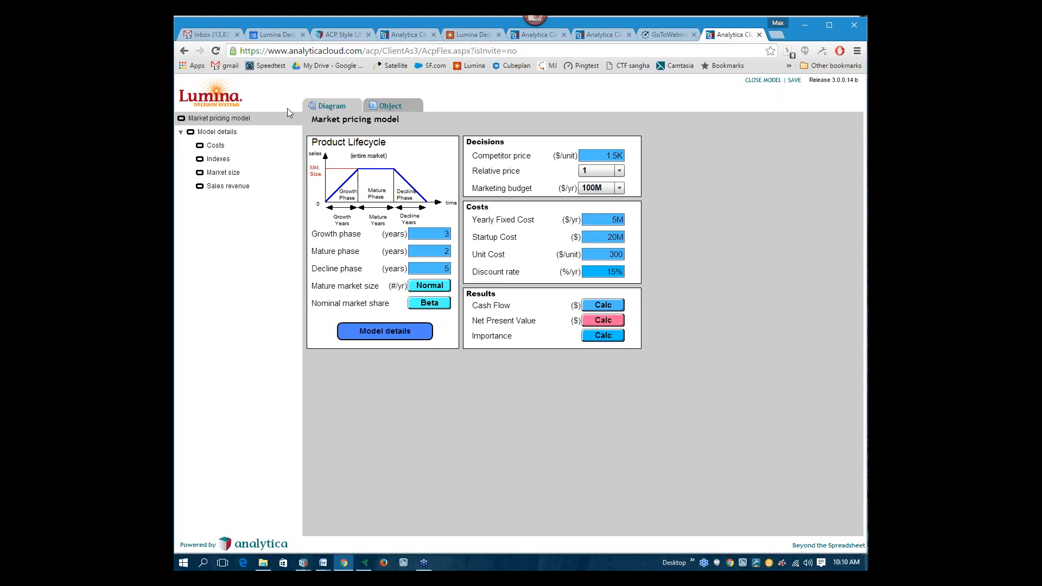
left_click(216, 173)
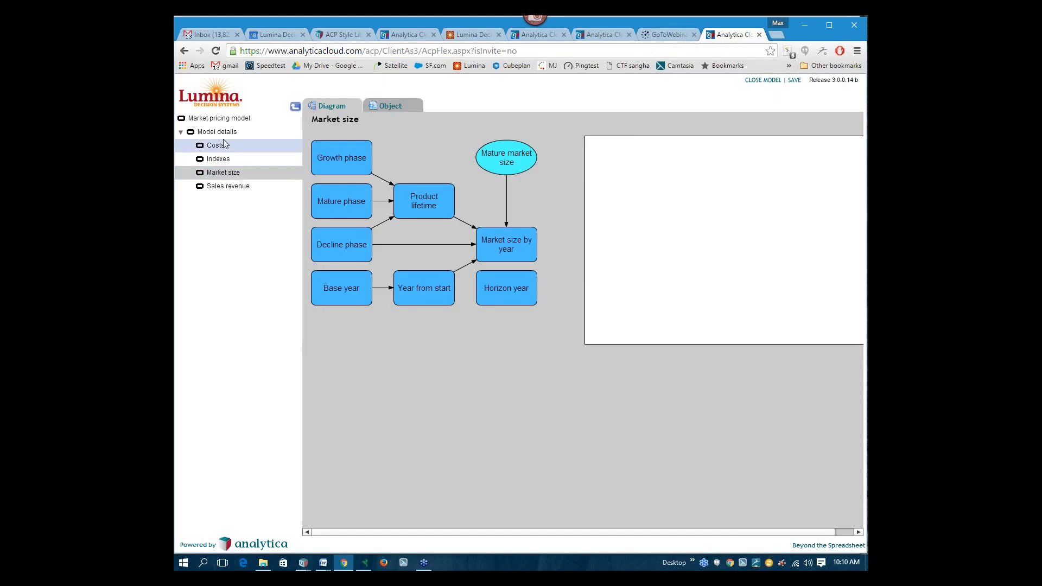
left_click(221, 122)
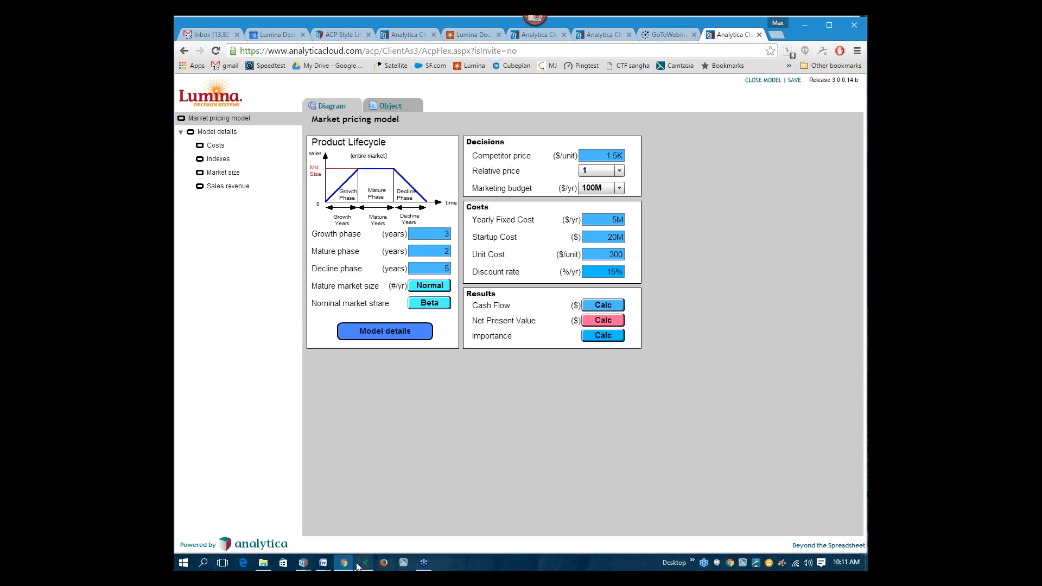
Switch back to the Market pricing model in desktop Analytica and close the open result windows
mouse_move(307, 566)
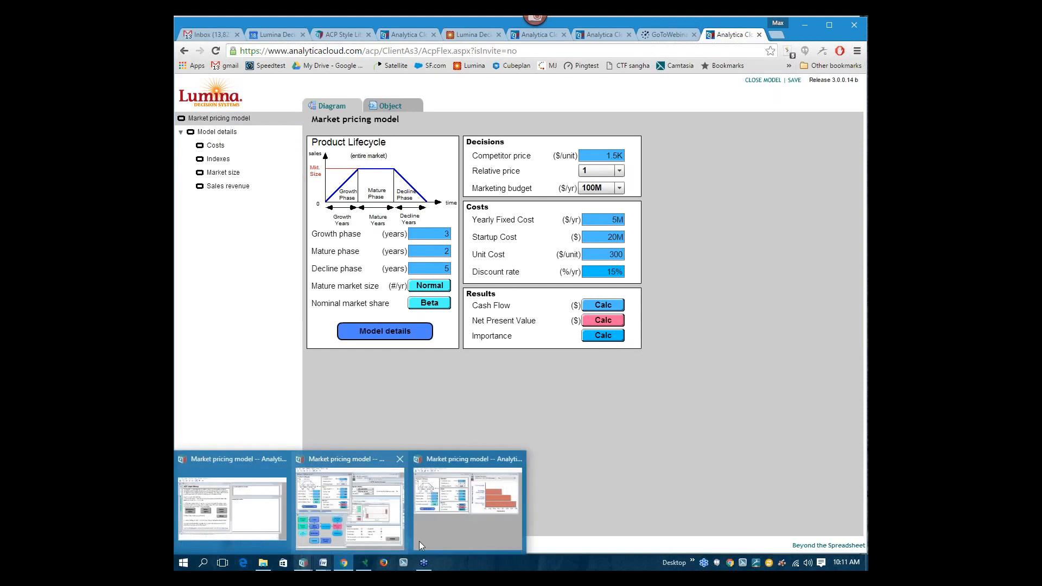
left_click(434, 536)
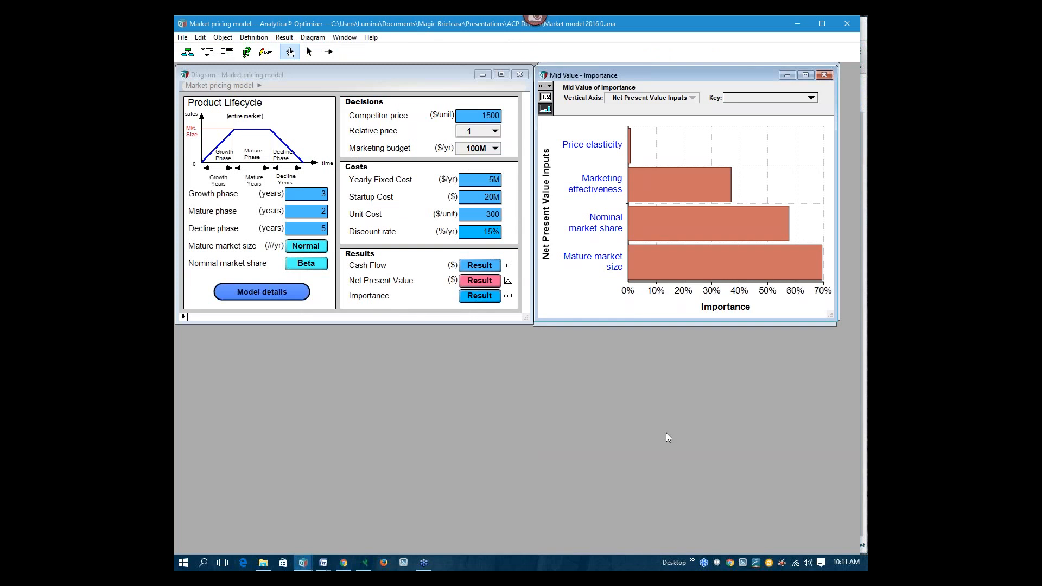
left_click(824, 75)
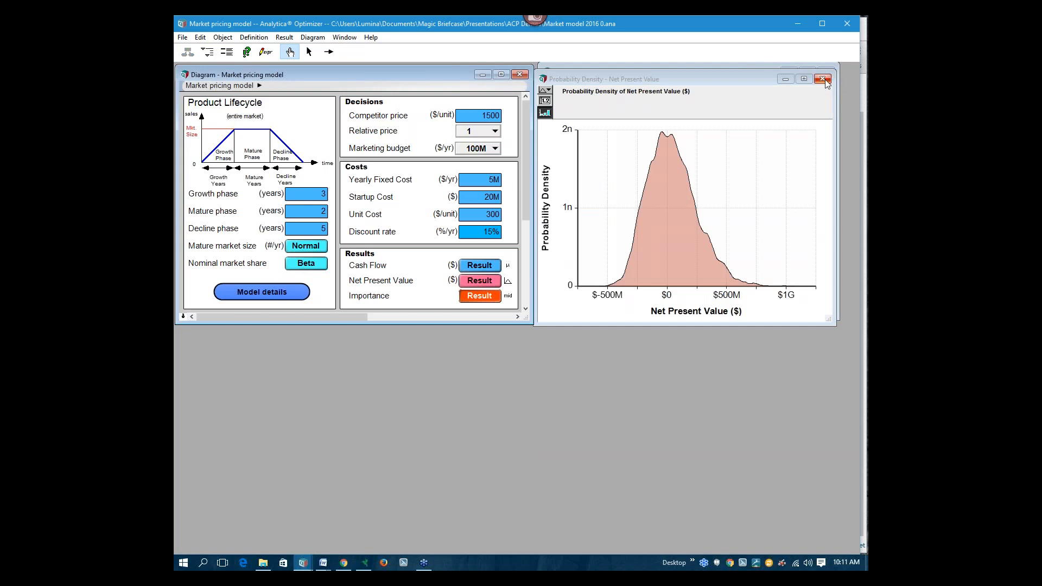
left_click(823, 79)
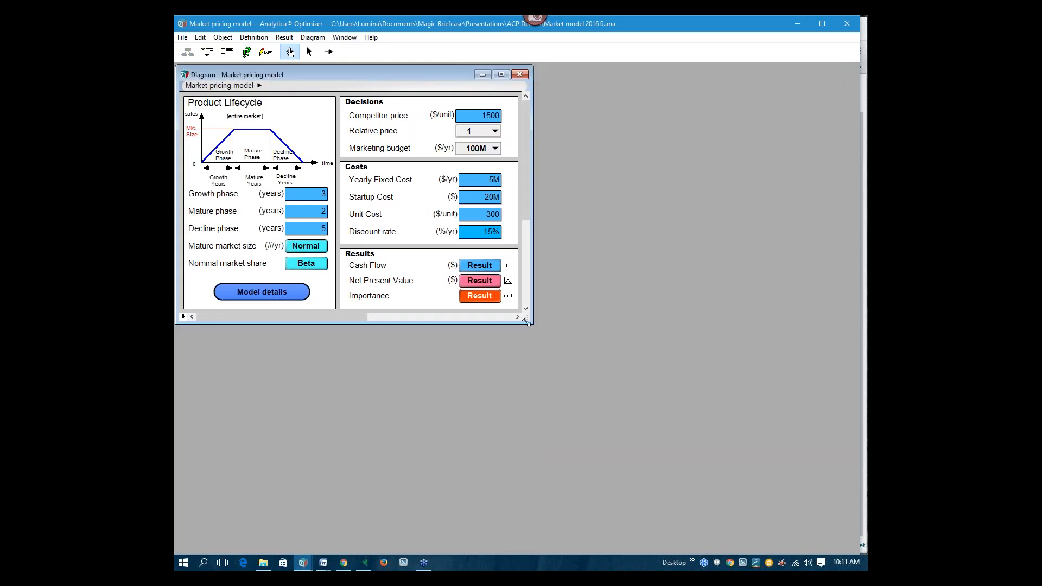
Open the Model details diagram from the top-level model
mouse_move(271, 291)
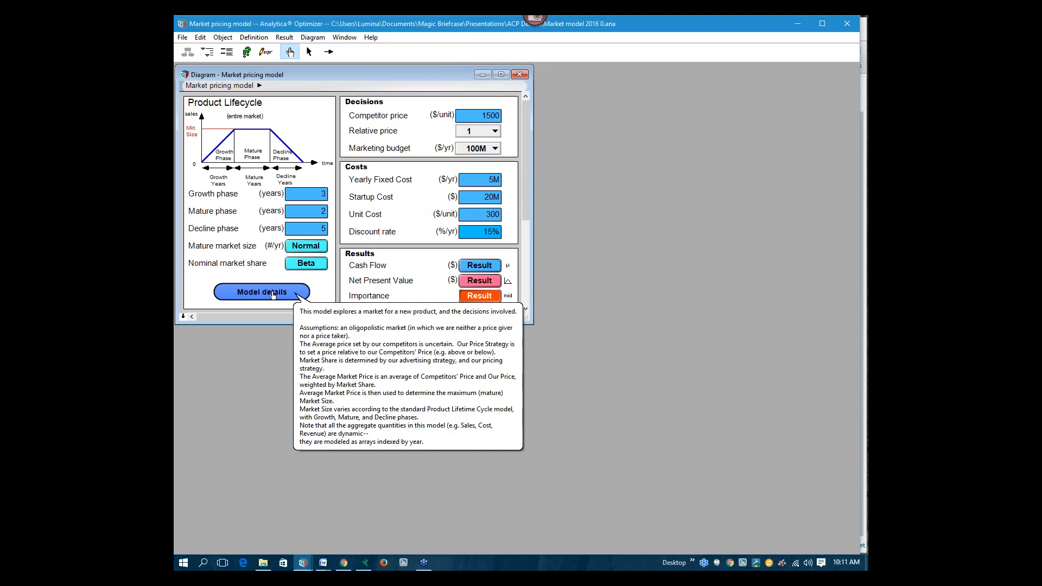
left_click(272, 290)
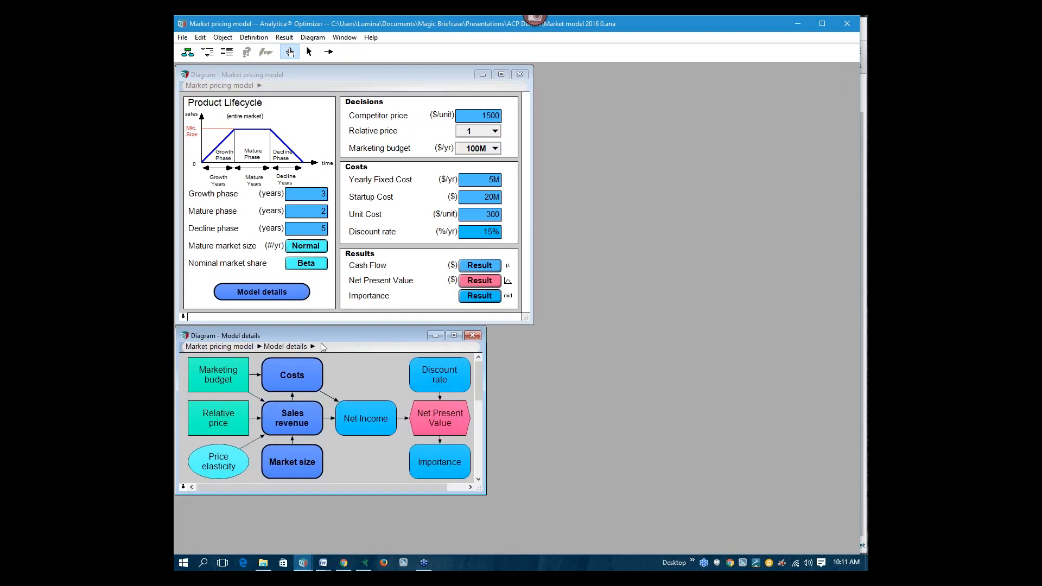
Enlarge the Model details diagram window down past the Indexes node and switch the diagram to edit mode
left_click_drag(480, 491, 496, 540)
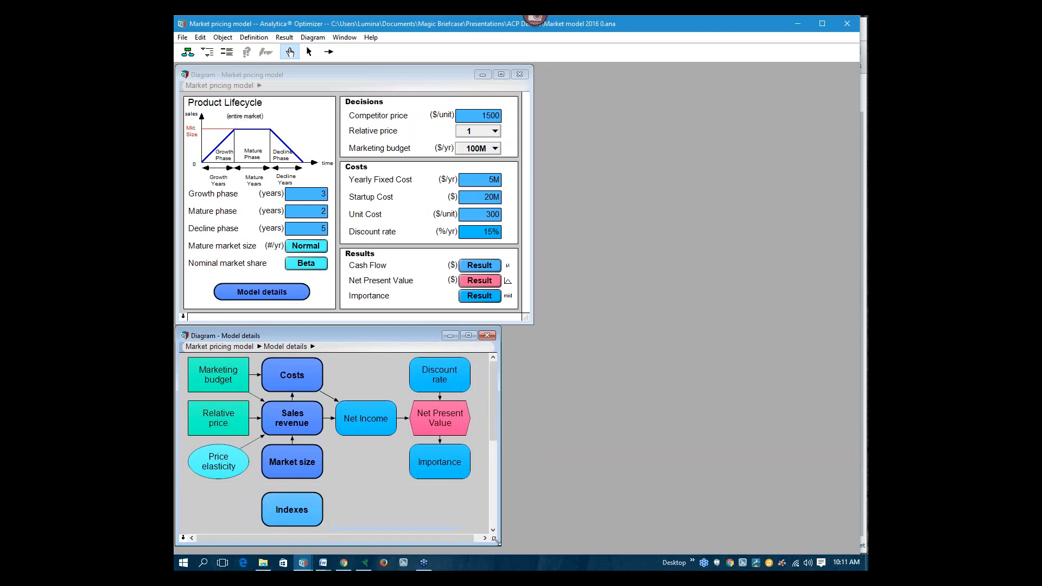
left_click(181, 39)
left_click(469, 33)
left_click(309, 52)
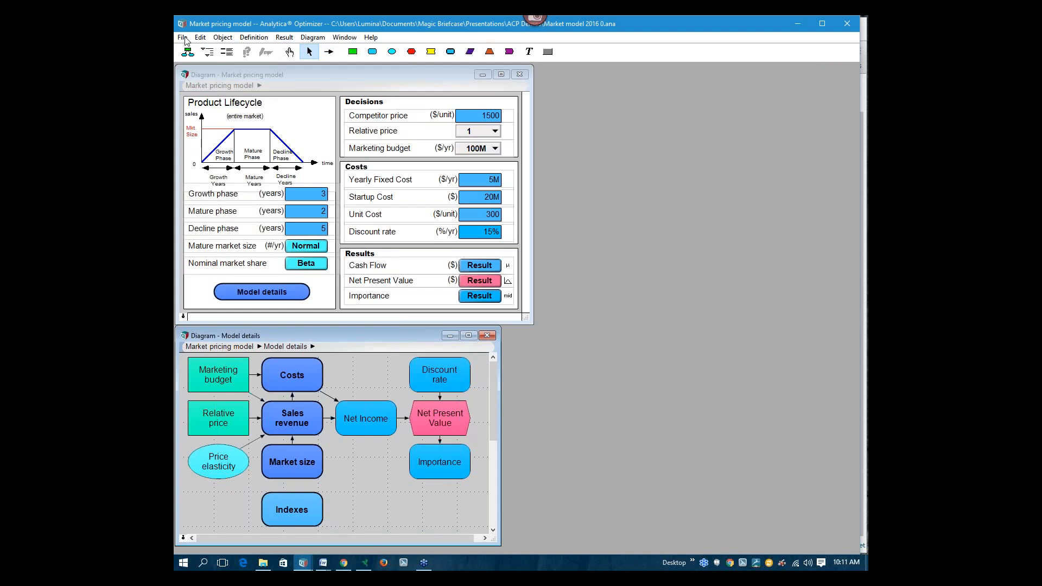
left_click(183, 38)
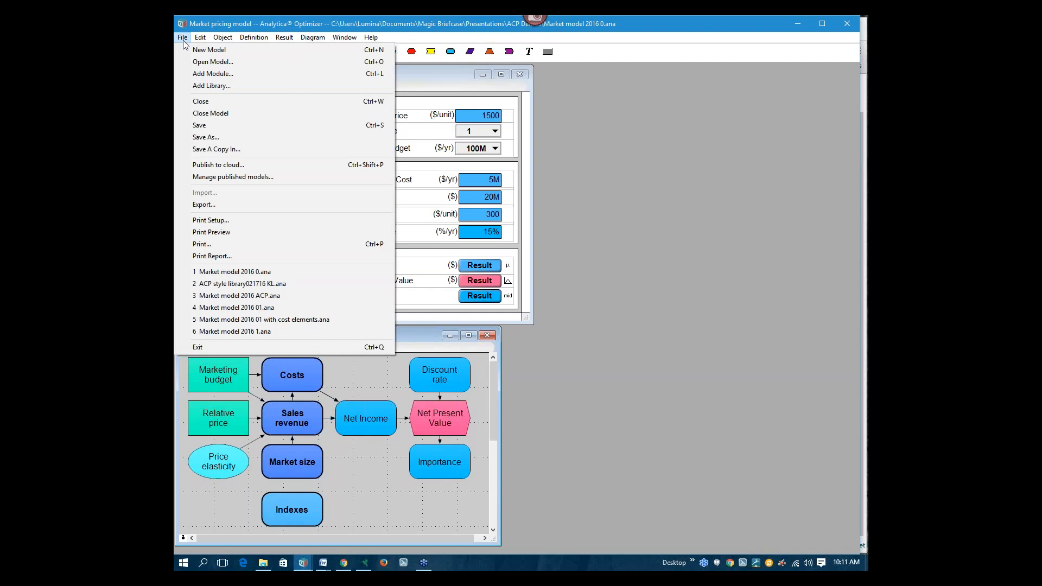
left_click(212, 86)
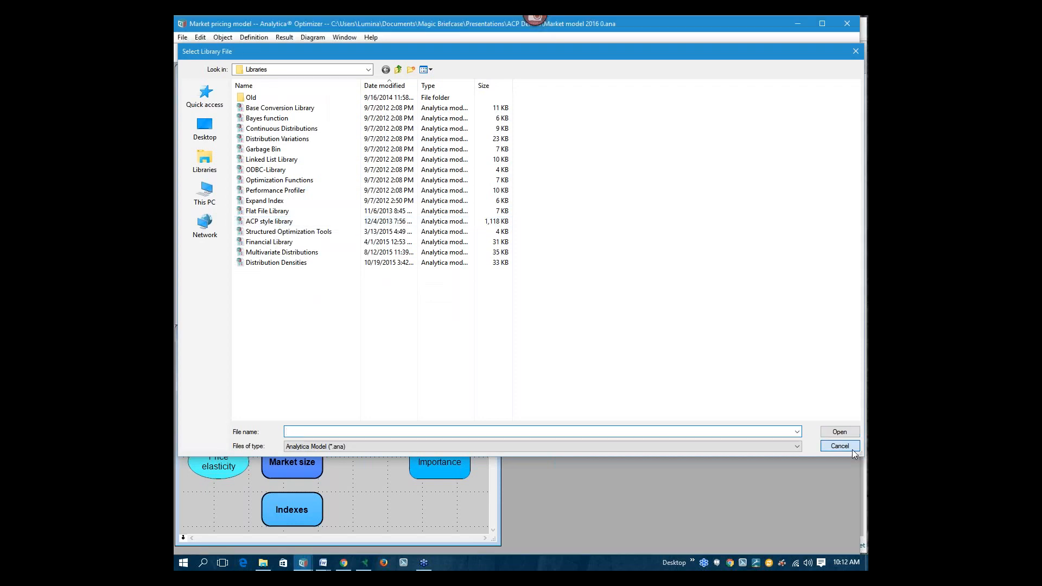
left_click(851, 450)
Add the ACP style library021716 KL module as an embedded copy and place its node beside Indexes in Model details
left_click(182, 39)
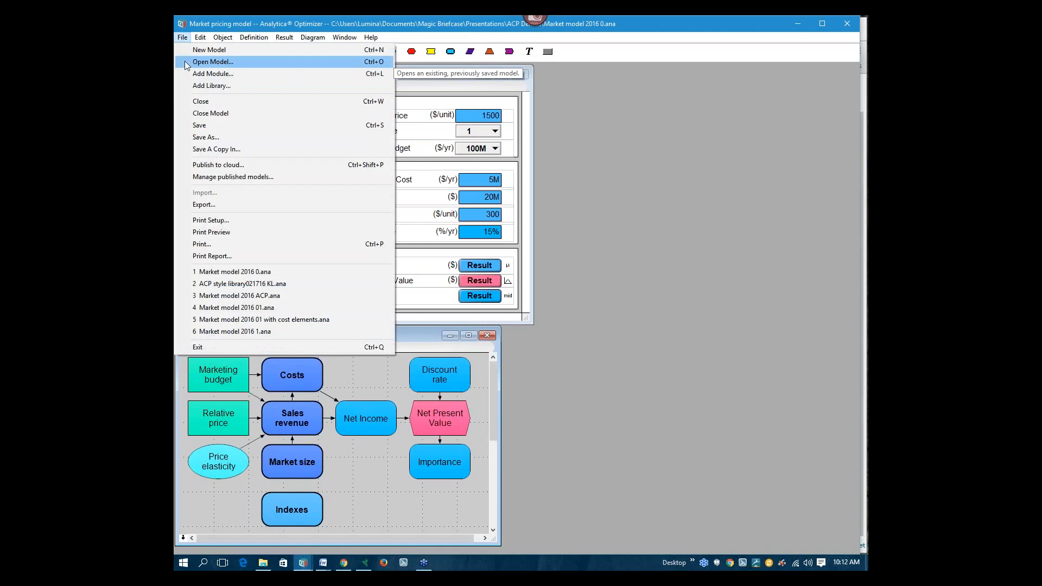
left_click(212, 74)
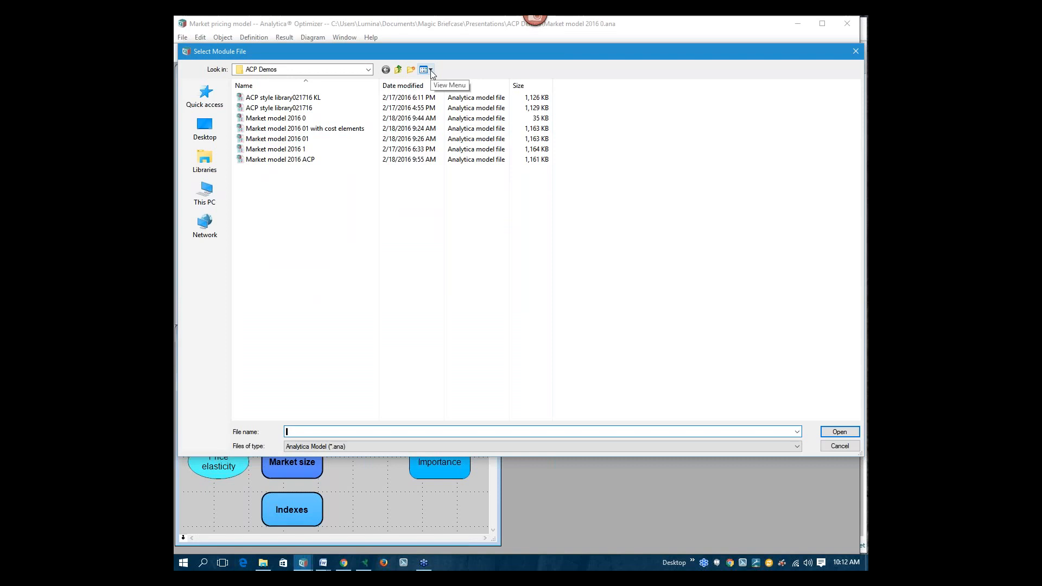
left_click(263, 99)
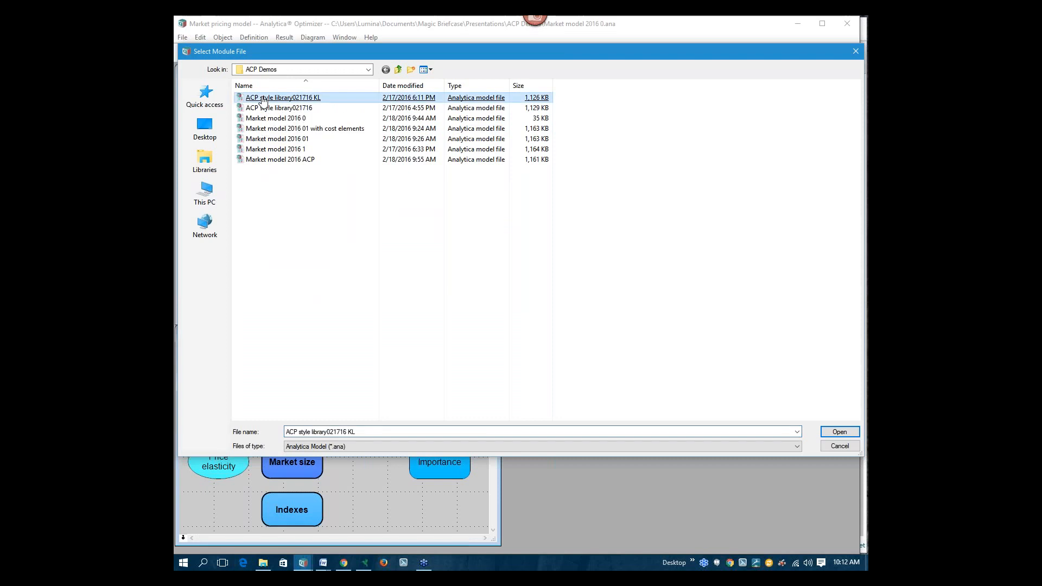
double_click(263, 100)
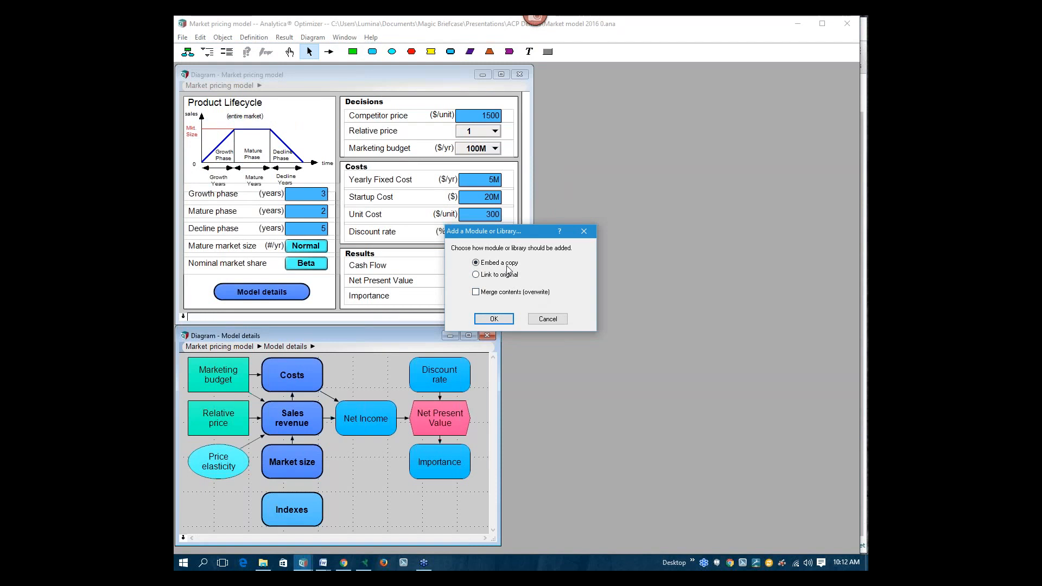
left_click(494, 319)
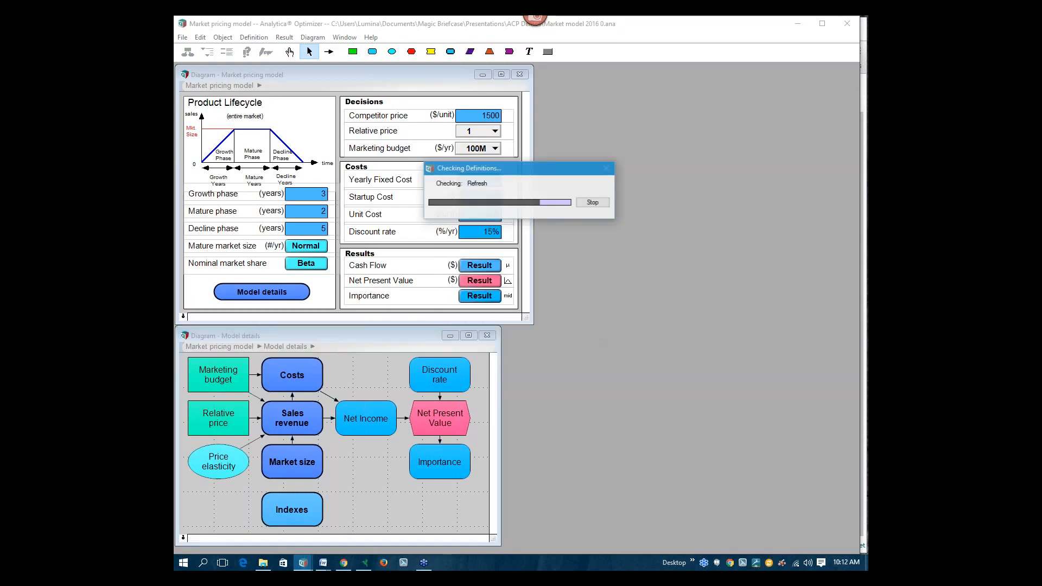
left_click_drag(232, 520, 347, 468)
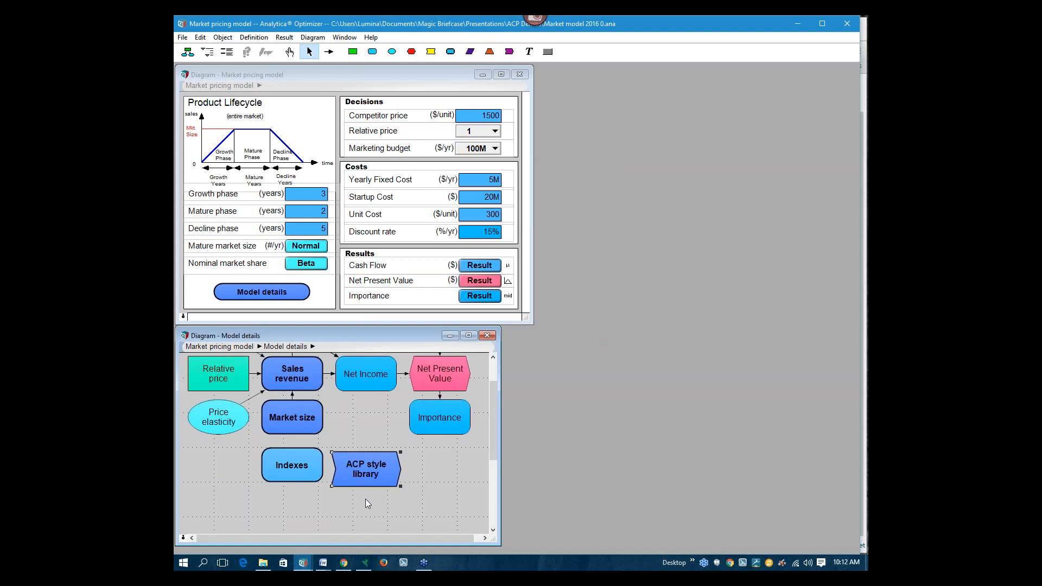
Open the ACP style library, move its window down, and open its Navigation styles in browse mode
double_click(362, 485)
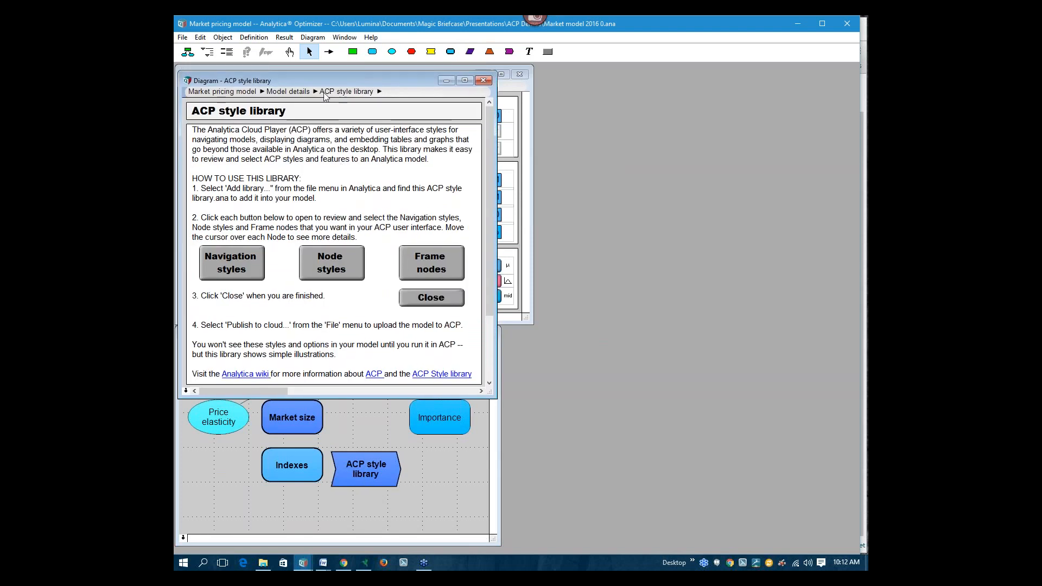
left_click_drag(324, 82, 330, 230)
left_click(283, 53)
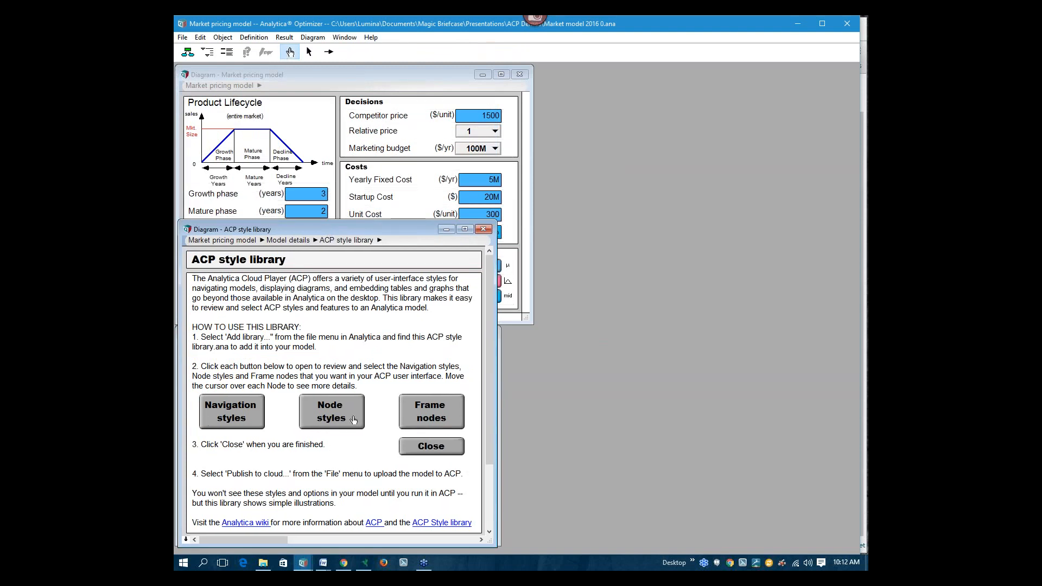
left_click(248, 425)
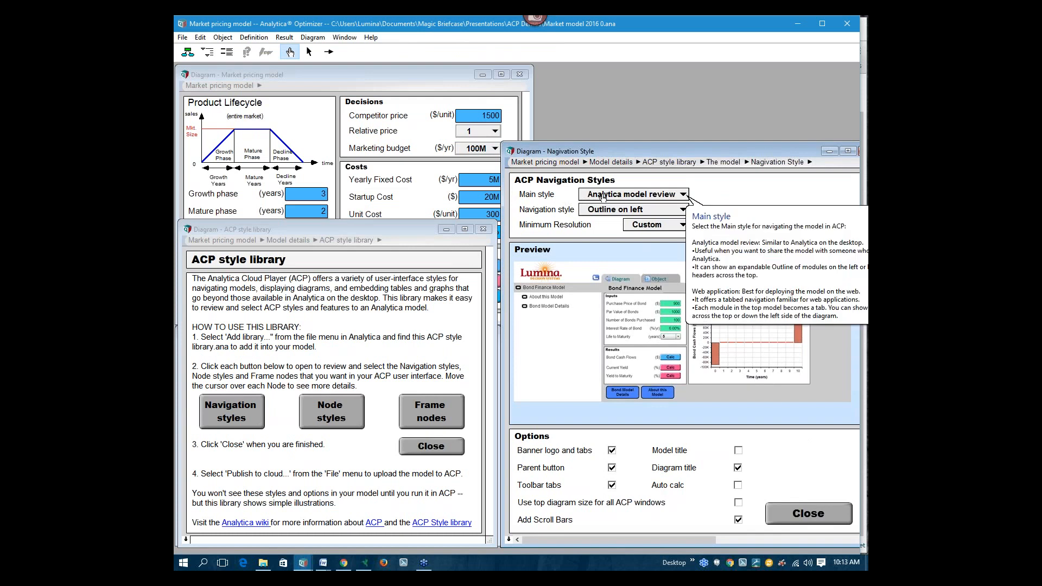
Set the main ACP style to Web application and include the top level diagram as a tab
left_click(603, 197)
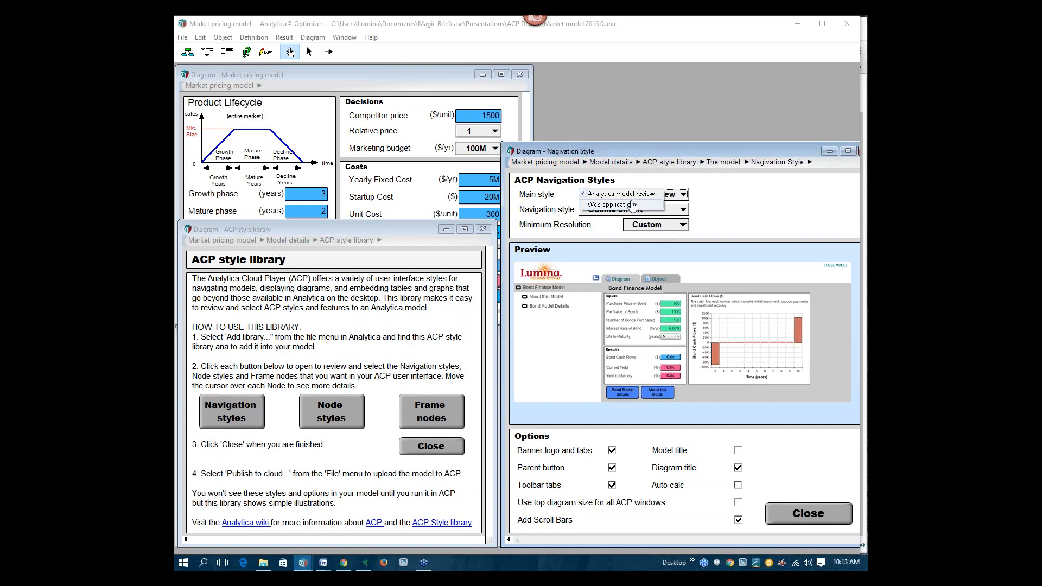
left_click(633, 204)
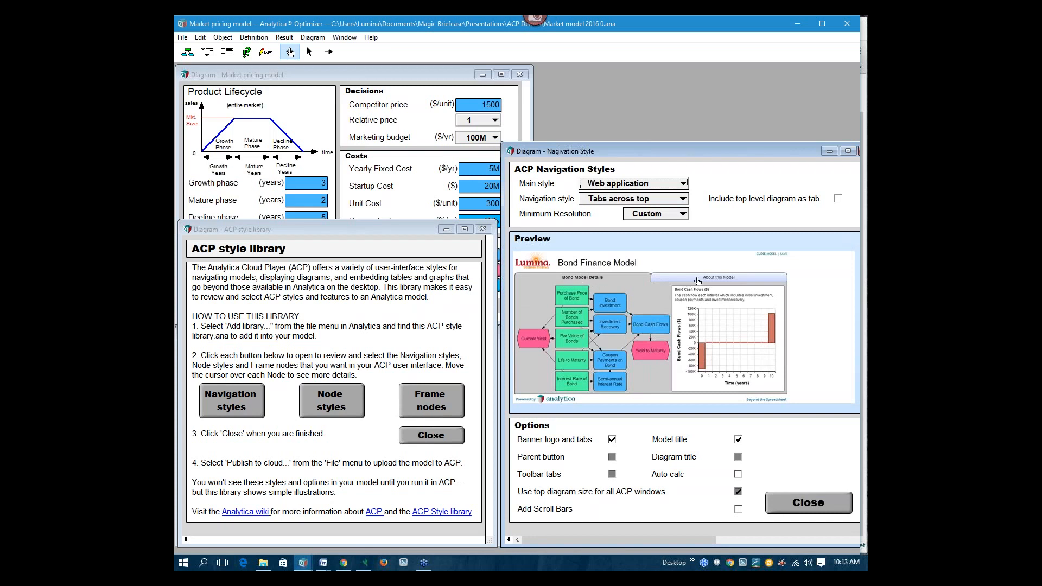
left_click(837, 199)
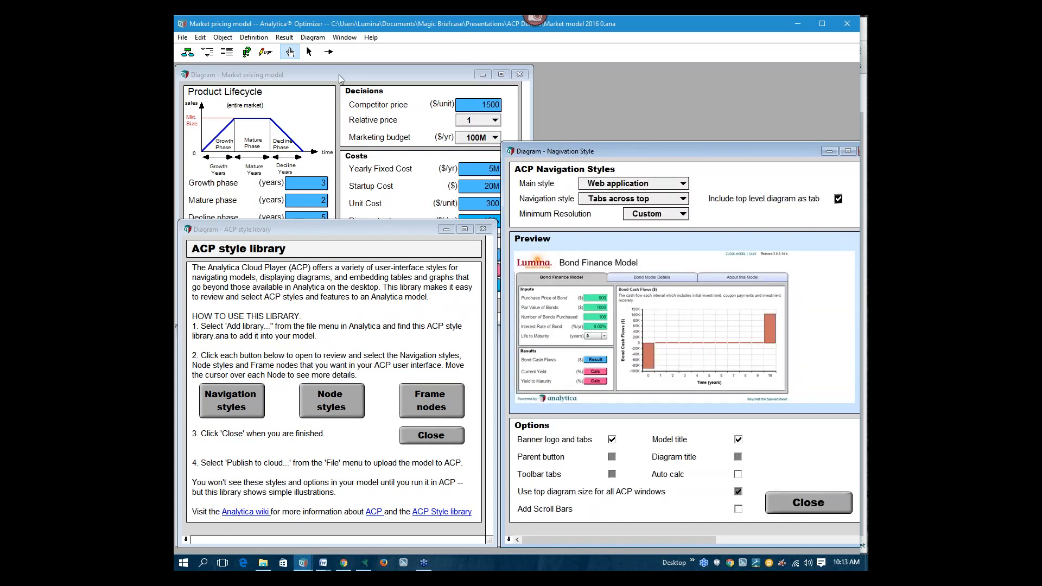
Shorten the top-level diagram window, publish the model to the cloud in place of the running one, and view its Model details tab
left_click(338, 73)
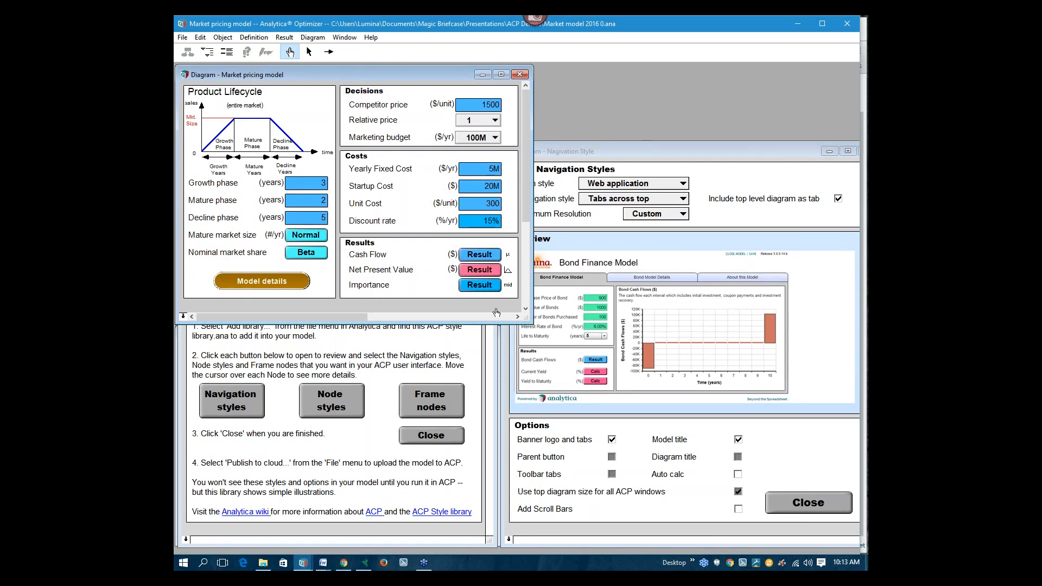
left_click_drag(529, 321, 526, 313)
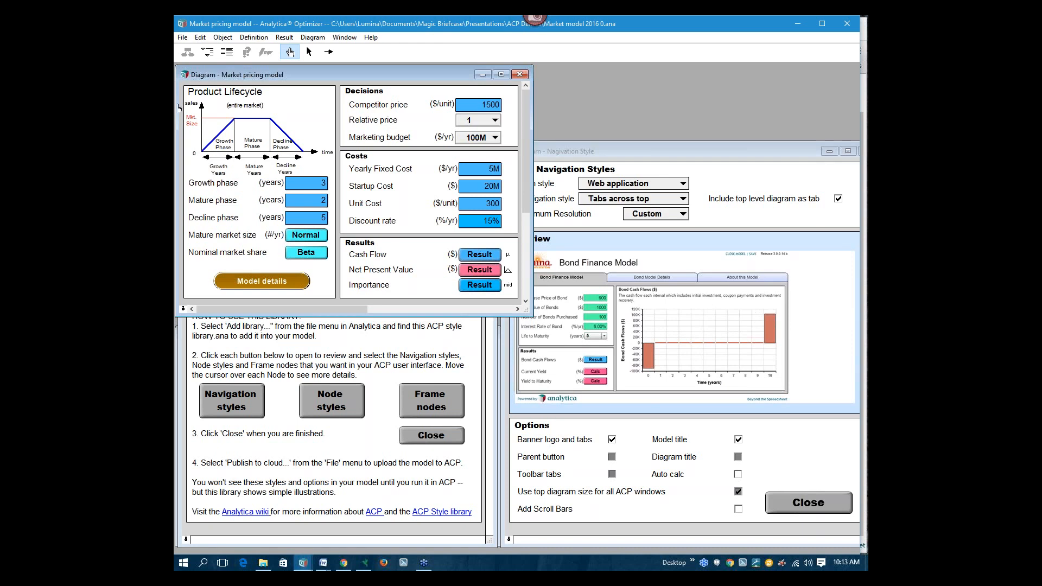
left_click(185, 39)
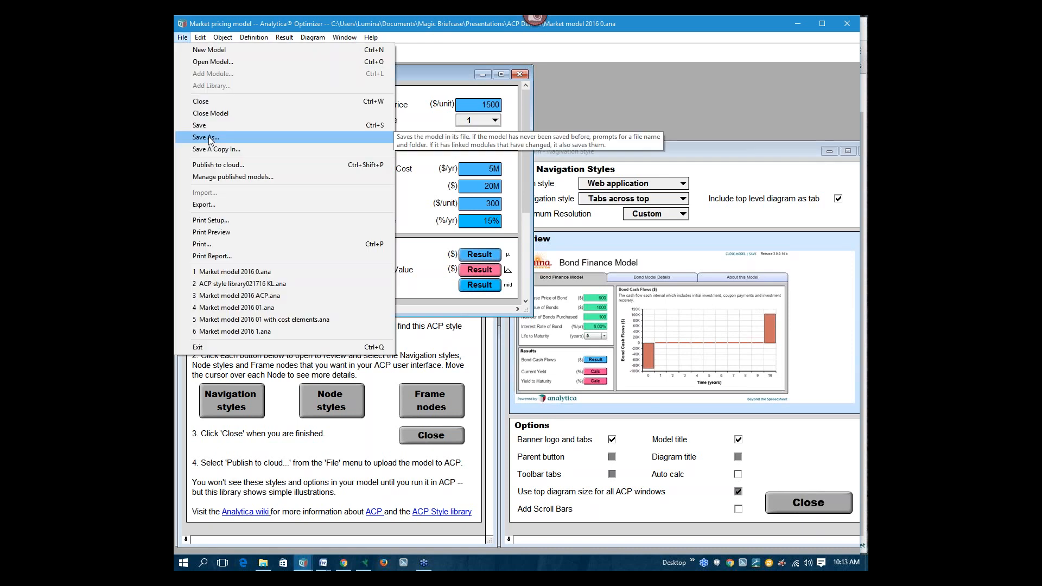
left_click(214, 165)
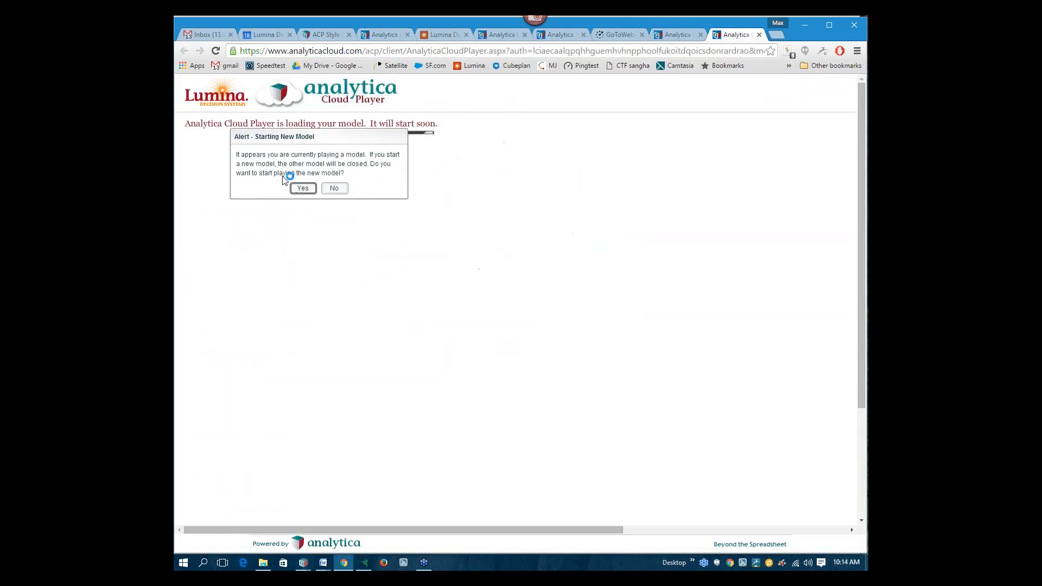
left_click(302, 188)
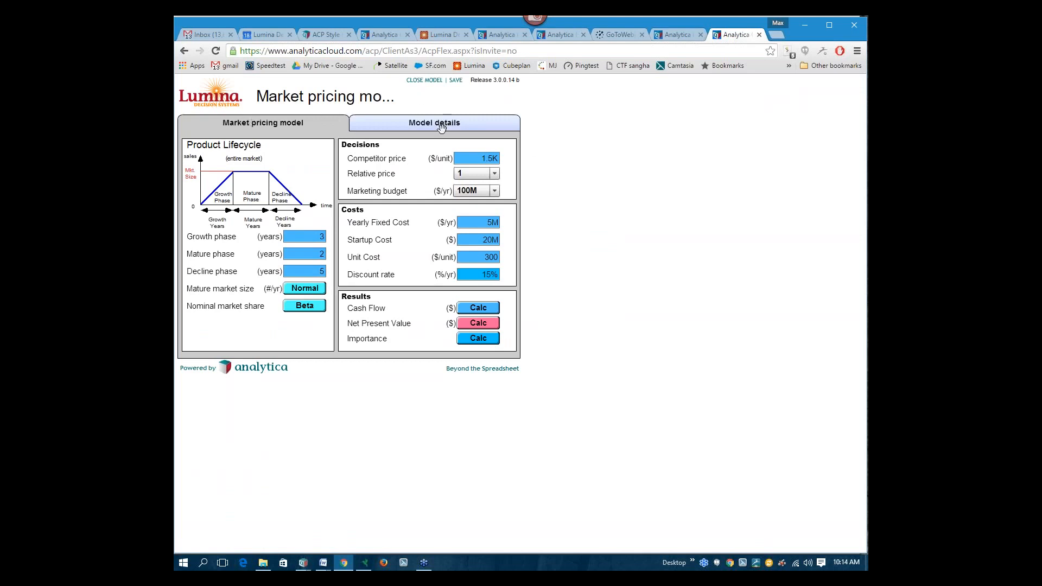
left_click(405, 125)
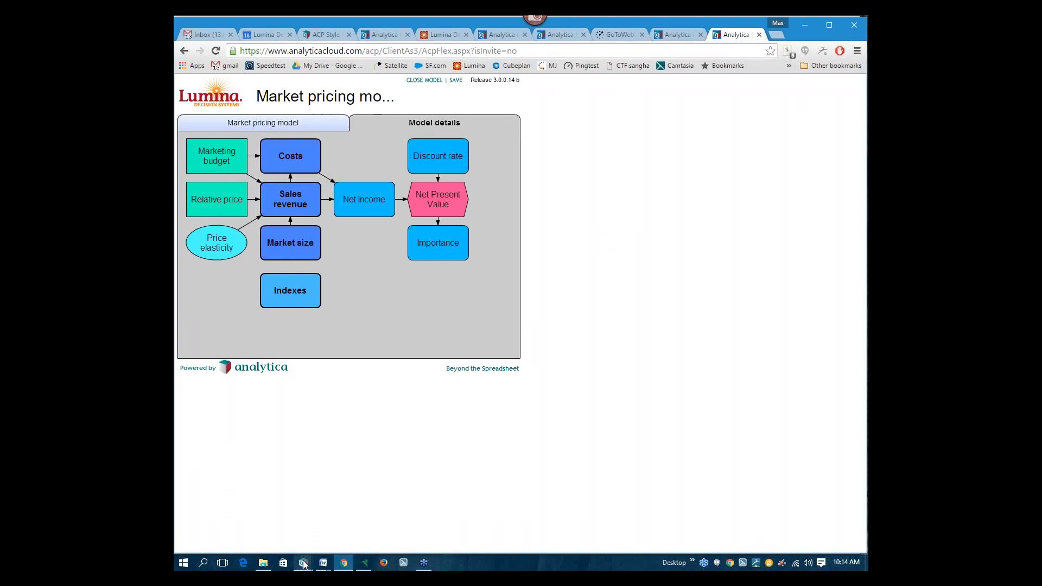
Switch back to desktop Analytica, open the Model details diagram, and place its window beside the top-level diagram
mouse_move(304, 564)
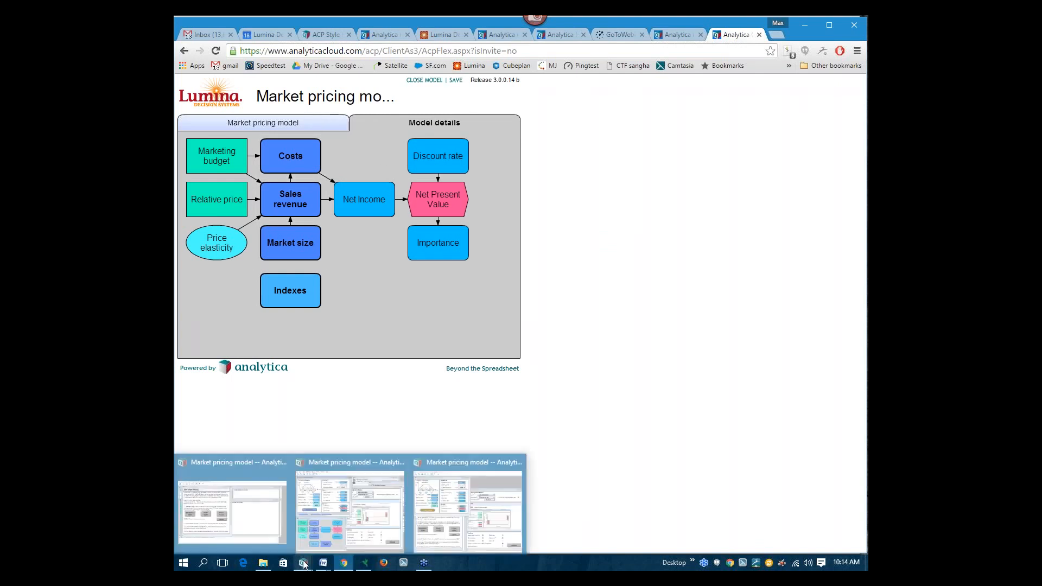
left_click(486, 515)
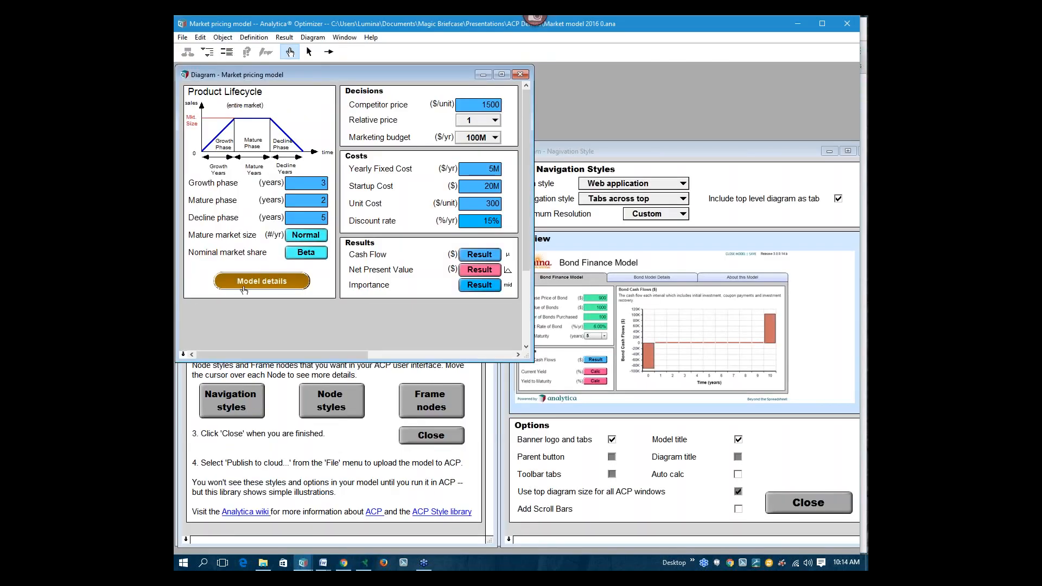
left_click(262, 280)
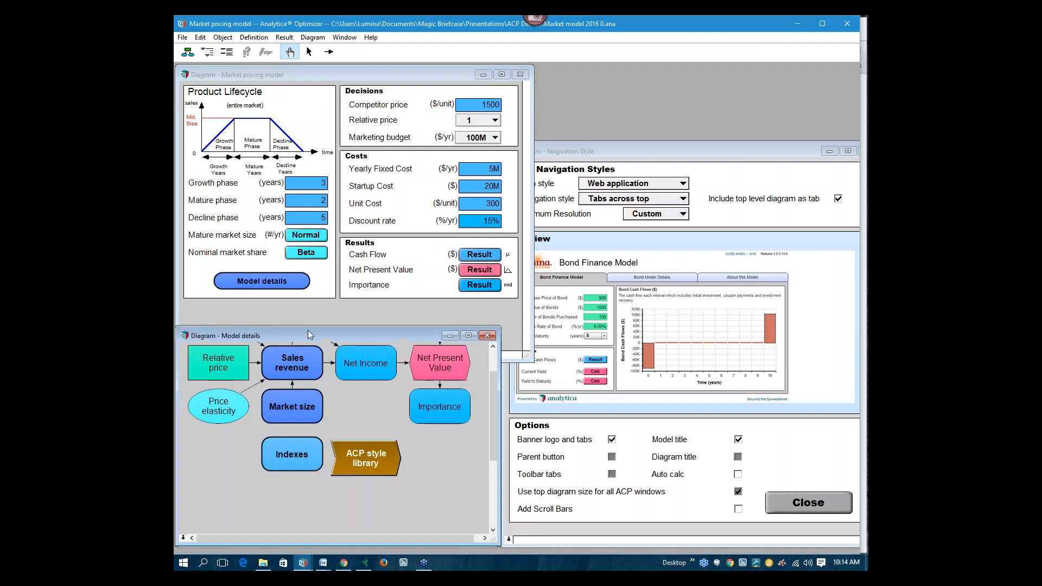
left_click_drag(389, 339, 745, 246)
scroll(637, 413, "up", 2)
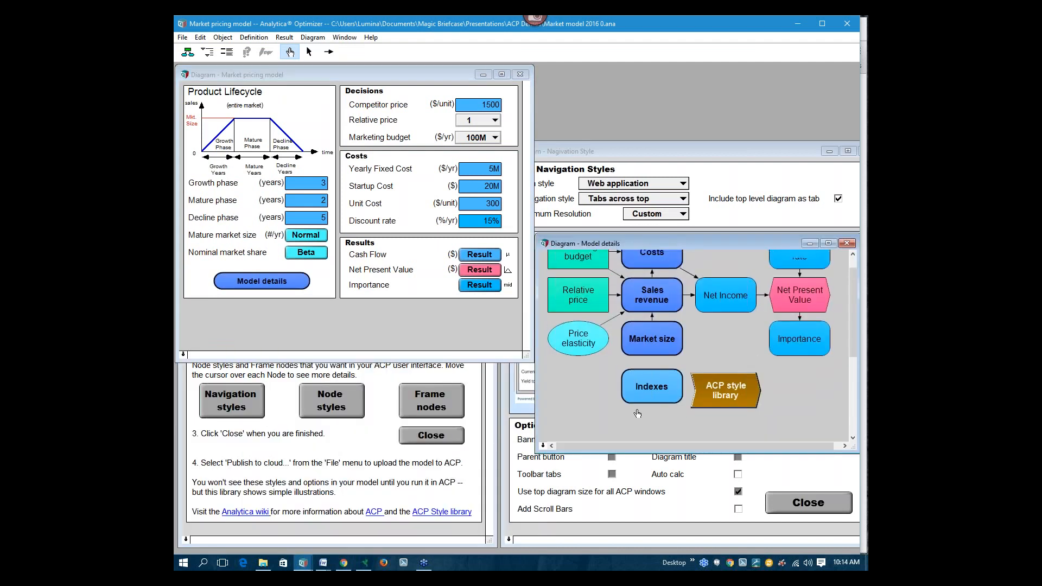
scroll(637, 413, "up", 1)
Make aliases of the Costs, Sales revenue and Market size modules in the Model details diagram
left_click(307, 52)
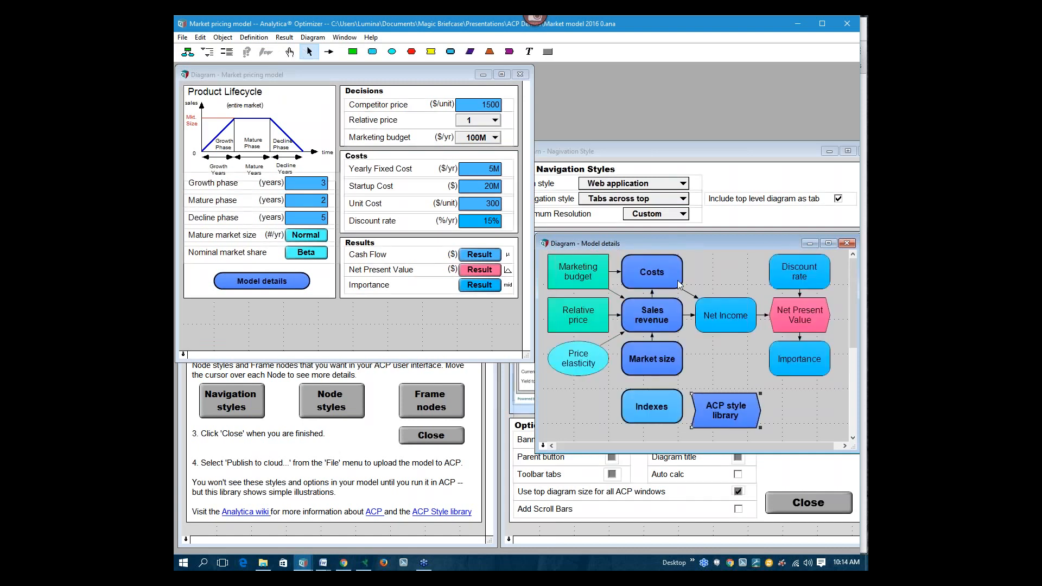
left_click(676, 280)
left_click(200, 37)
mouse_move(223, 36)
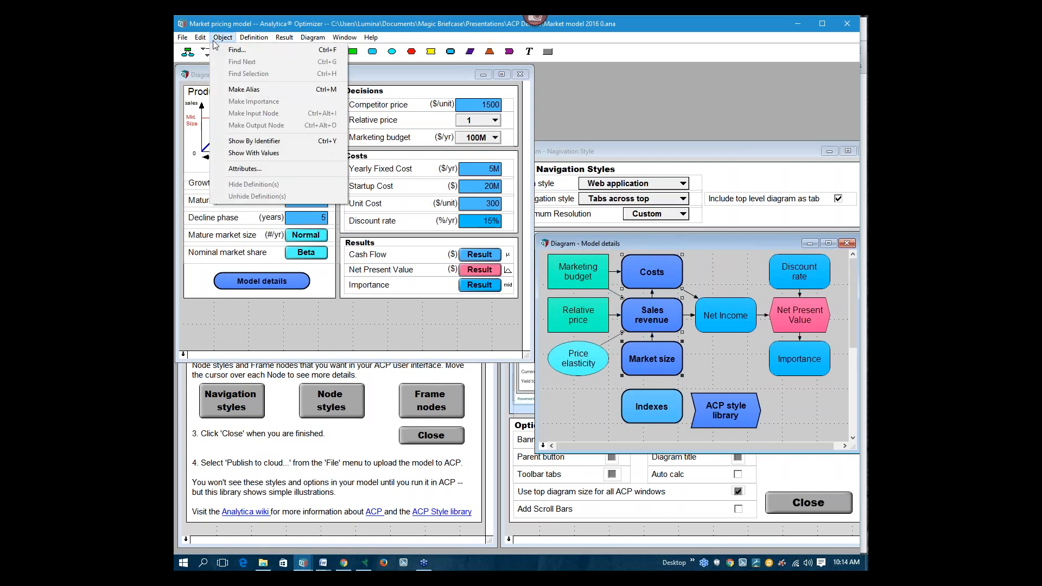
left_click(235, 91)
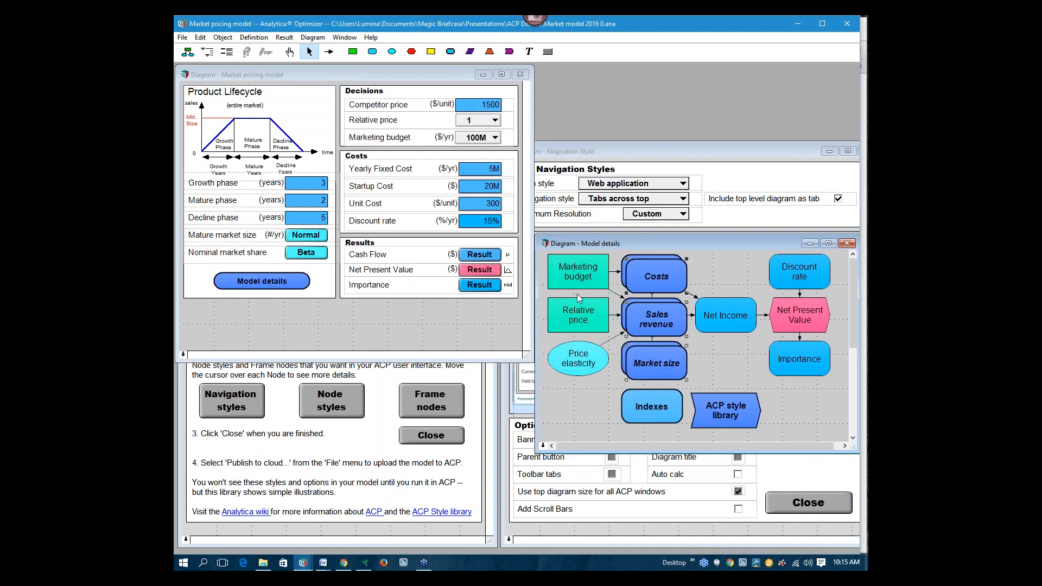
Move the three aliases into the top-level diagram, line them up in a row below the panels, and fit the window height
left_click_drag(660, 276, 258, 324)
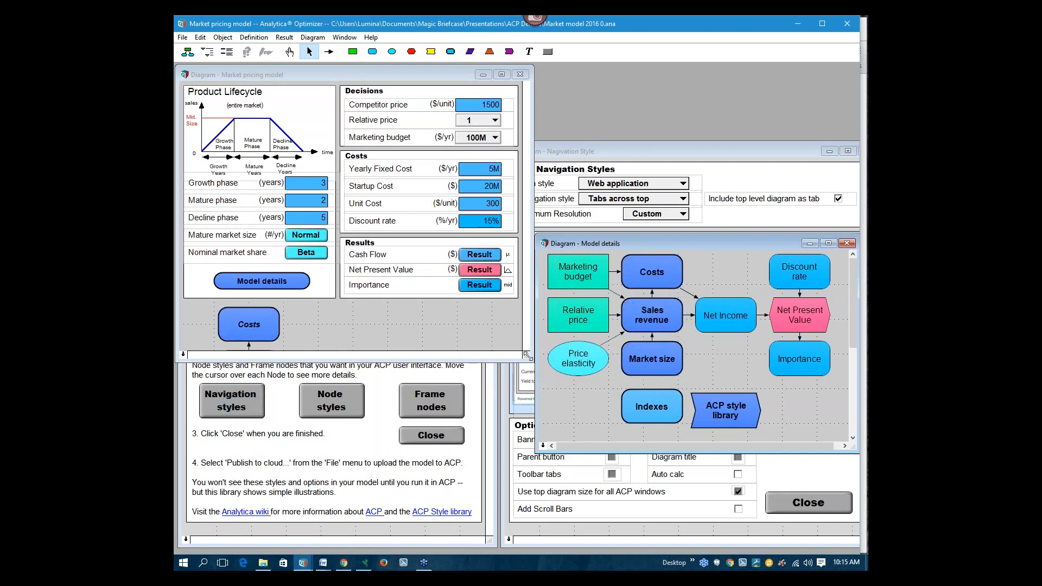
left_click_drag(528, 356, 527, 476)
left_click_drag(226, 372, 292, 330)
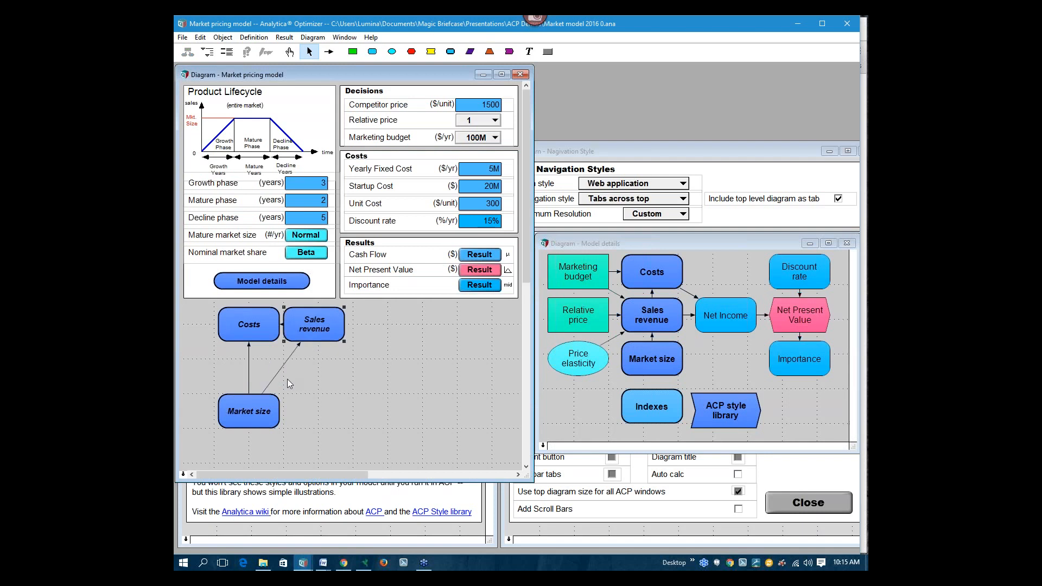
left_click_drag(244, 407, 387, 320)
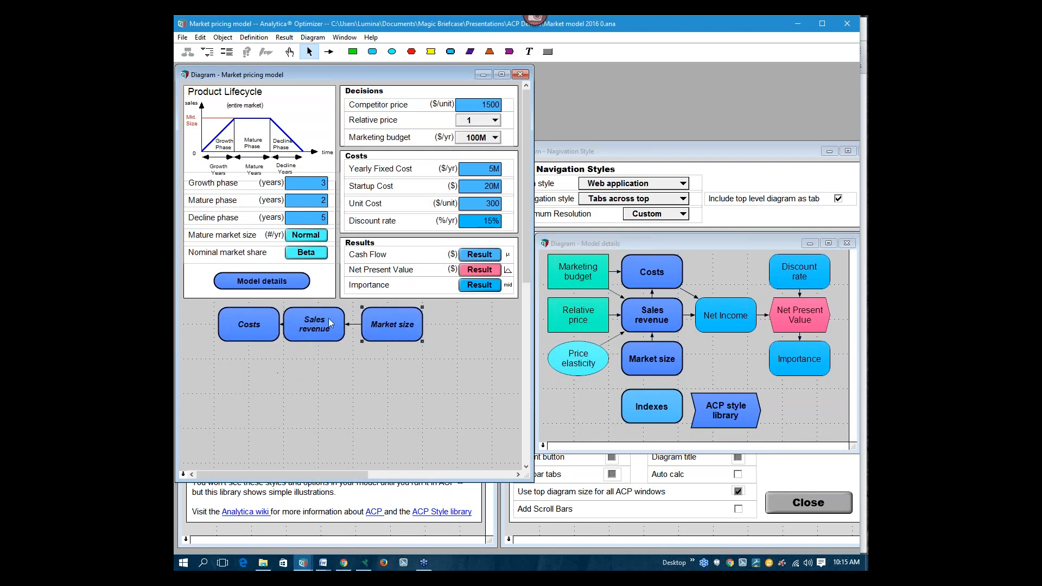
left_click_drag(318, 325, 322, 326)
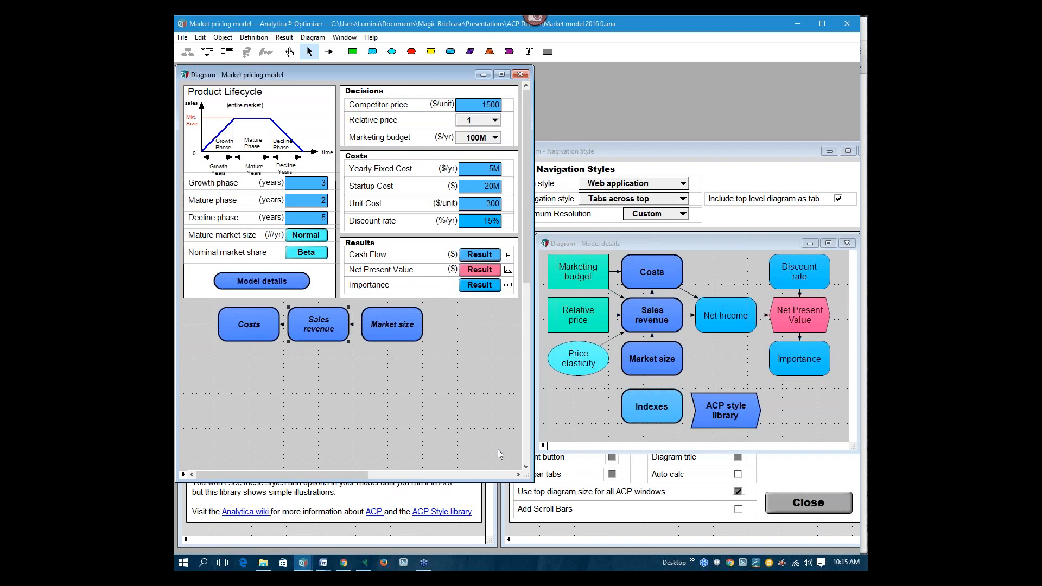
left_click_drag(524, 479, 528, 359)
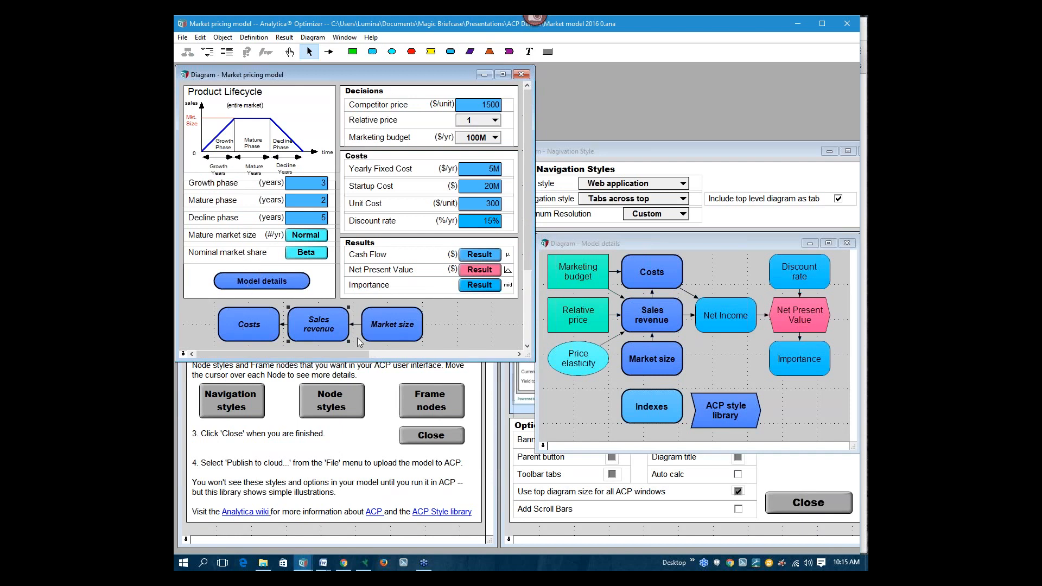
Publish the model with its three module aliases to the cloud, replacing the model currently being played
left_click(432, 332)
left_click(183, 37)
left_click(217, 165)
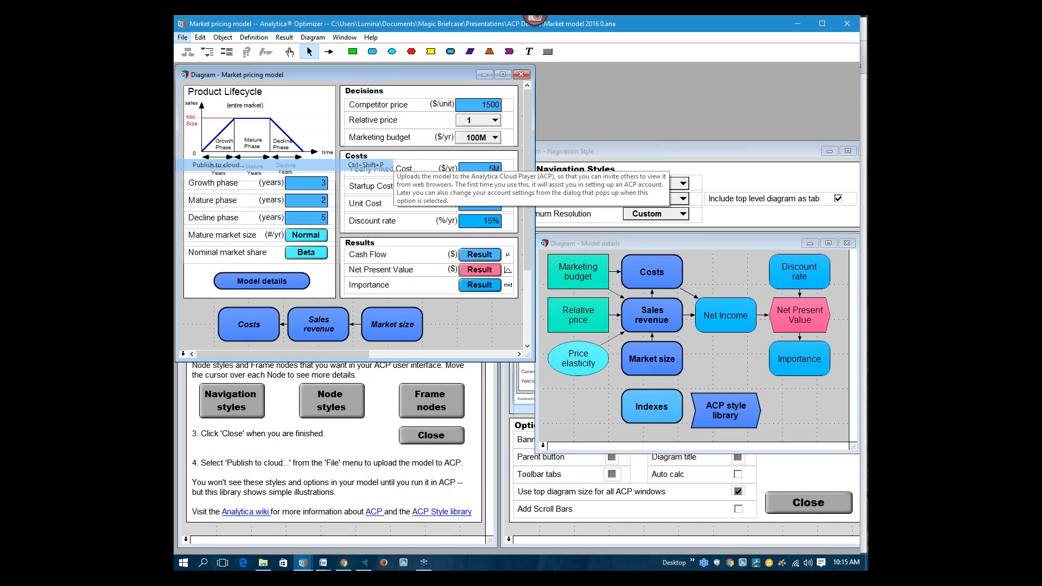
left_click(271, 163)
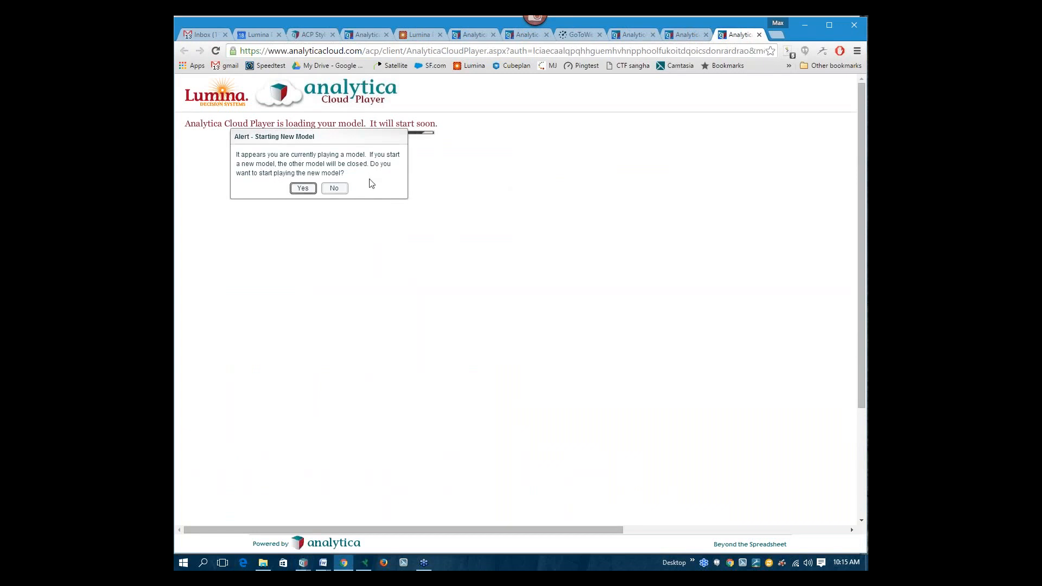
left_click(310, 190)
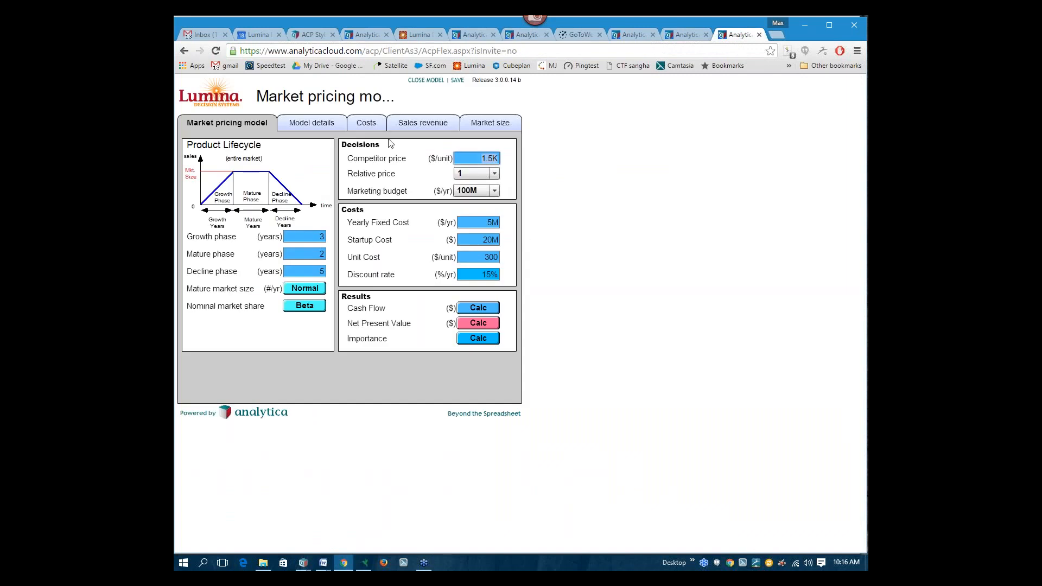
Look through the published Model details, Costs, Sales revenue and Market size tabs, ending on Model details
left_click(316, 124)
left_click(367, 123)
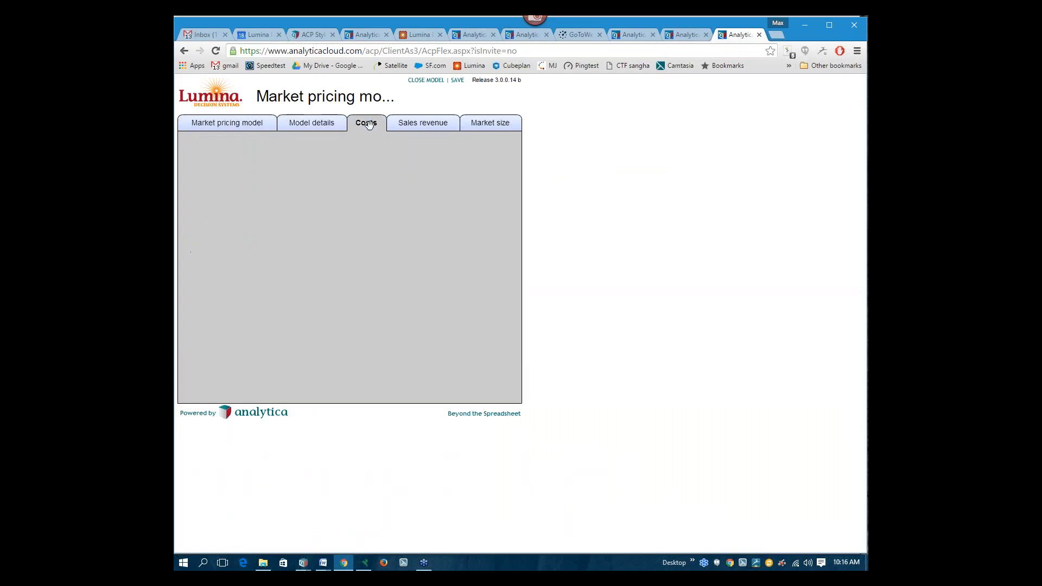
left_click(430, 125)
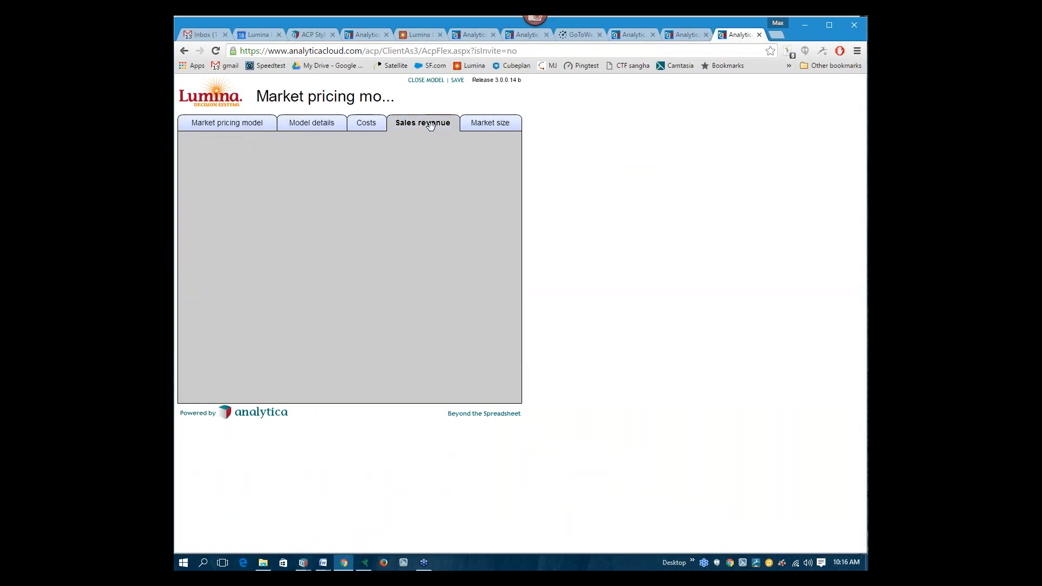
left_click(477, 126)
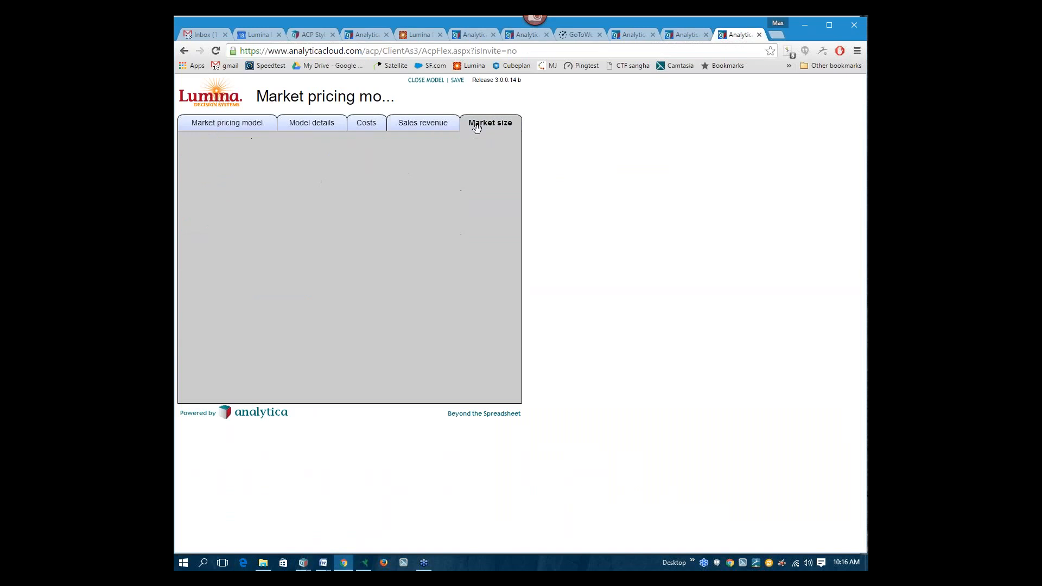
left_click(300, 122)
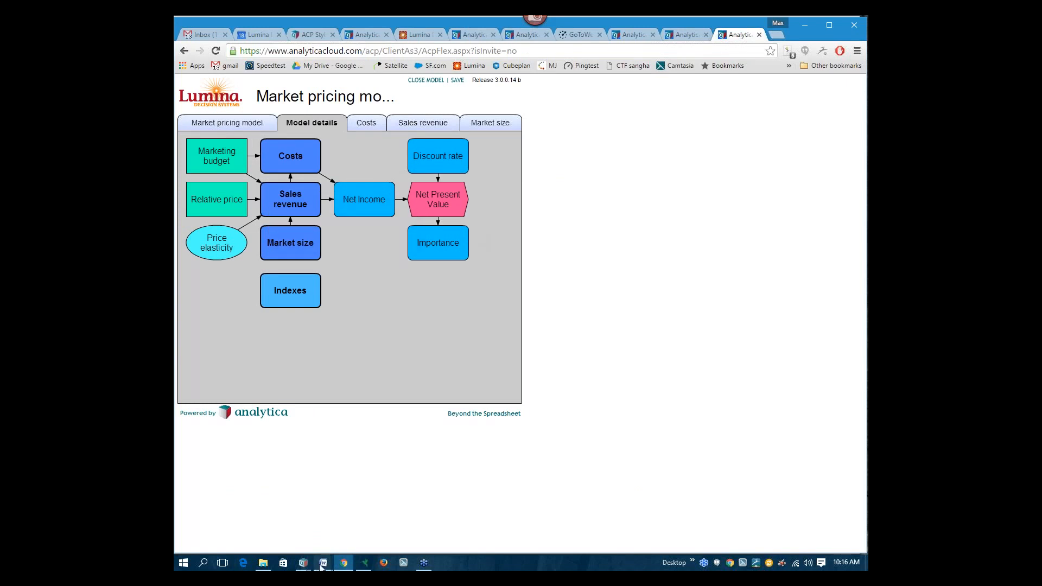
Switch back to desktop Analytica, then widen the top-level diagram window and shorten it to just below the panels
mouse_move(303, 564)
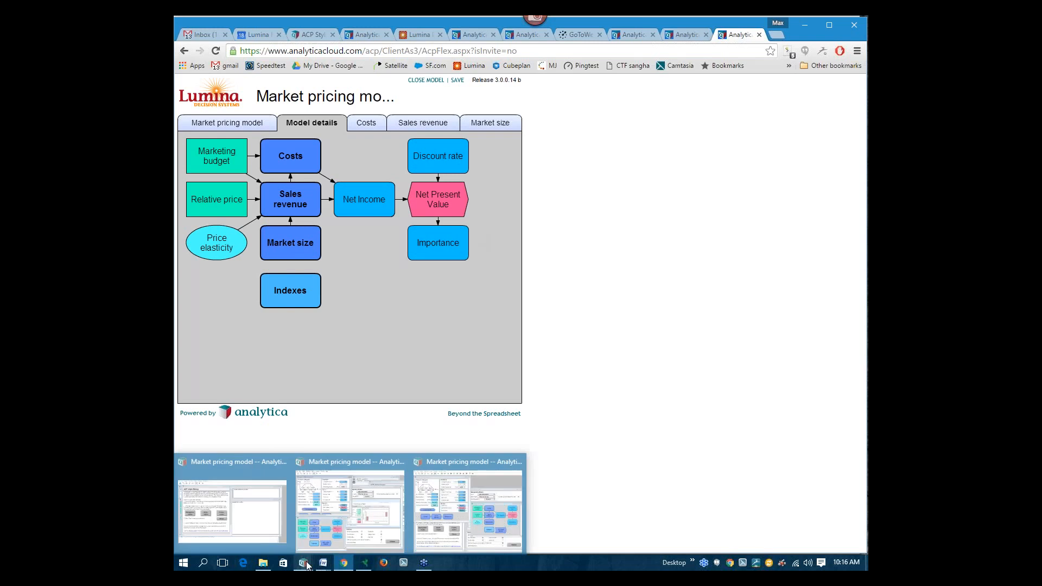
left_click(450, 532)
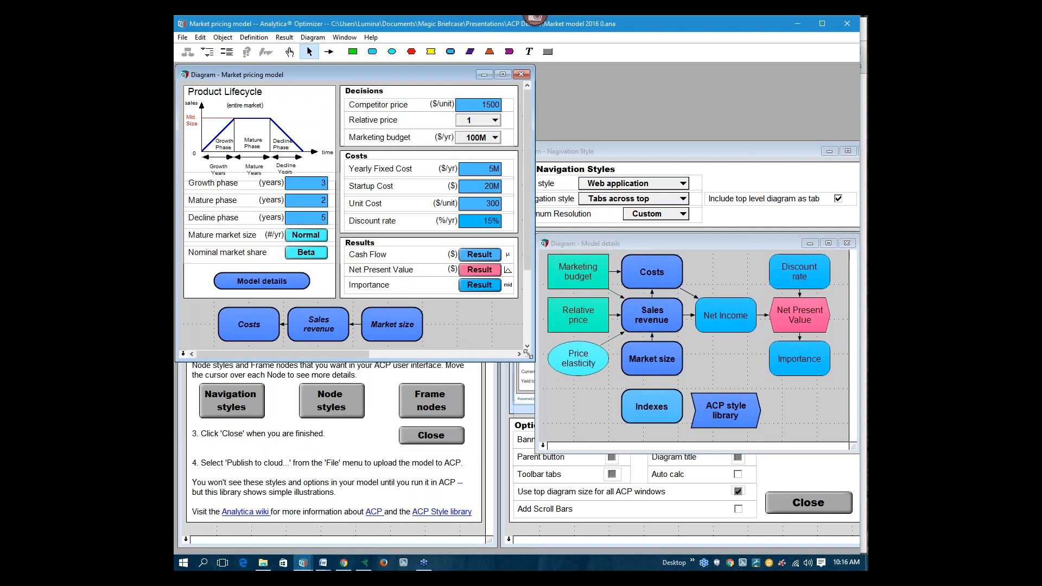
left_click_drag(529, 354, 777, 307)
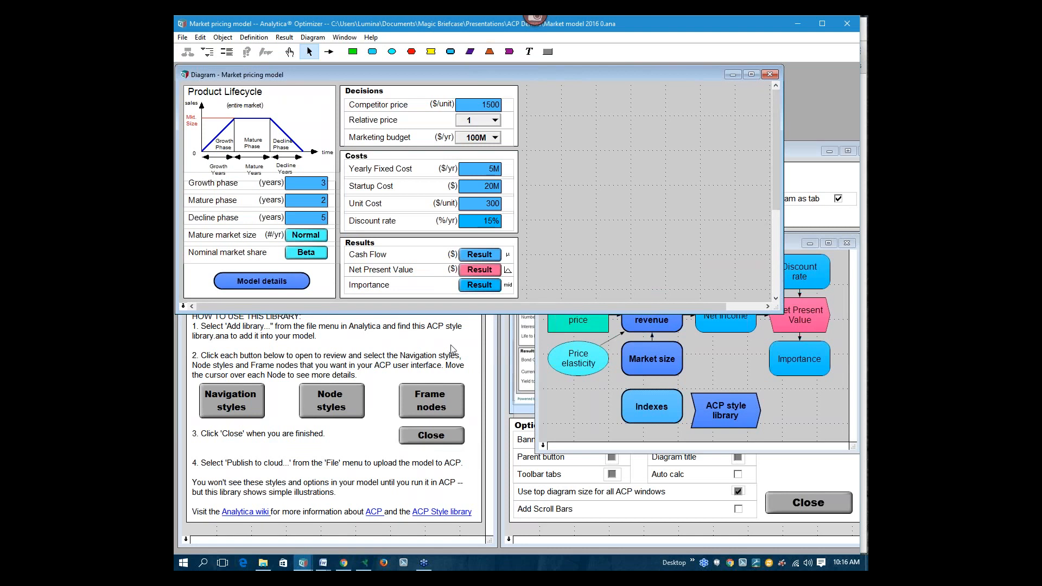
Open the Frame nodes page of the ACP style library in browse mode and move its window below the top-level diagram's upper part
left_click(450, 349)
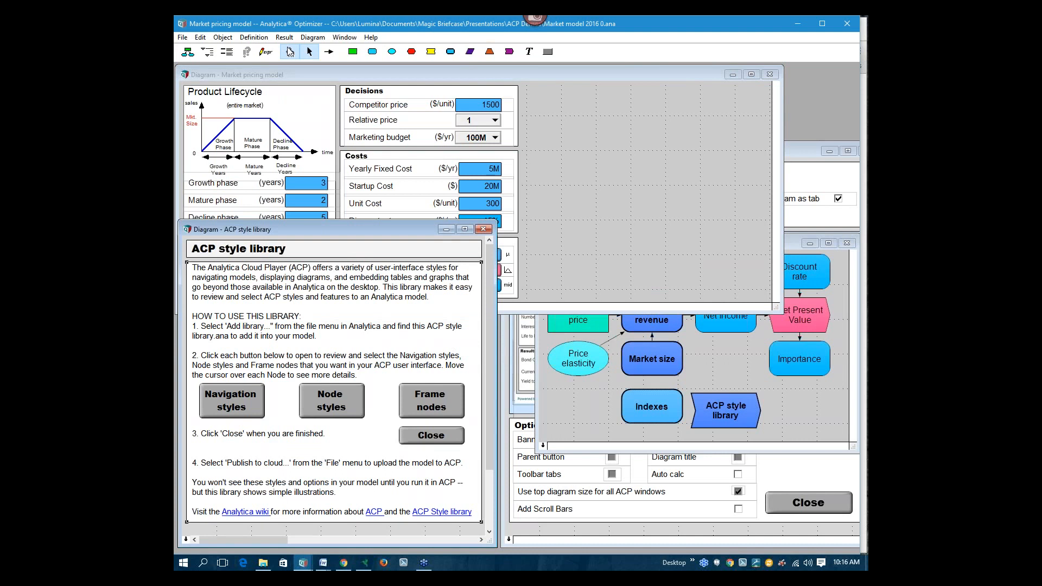
left_click(289, 51)
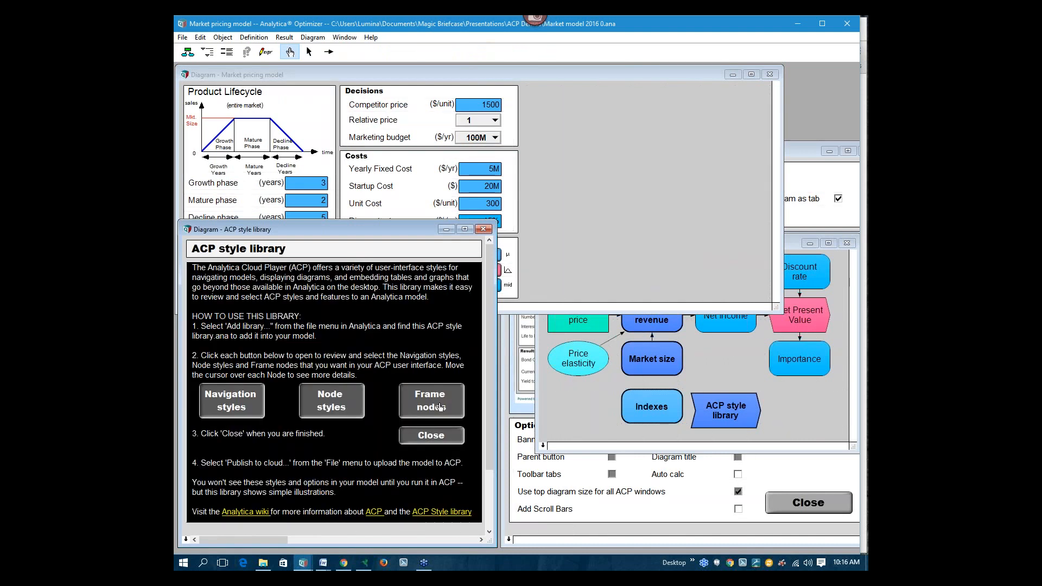
left_click(440, 407)
left_click_drag(637, 114, 352, 136)
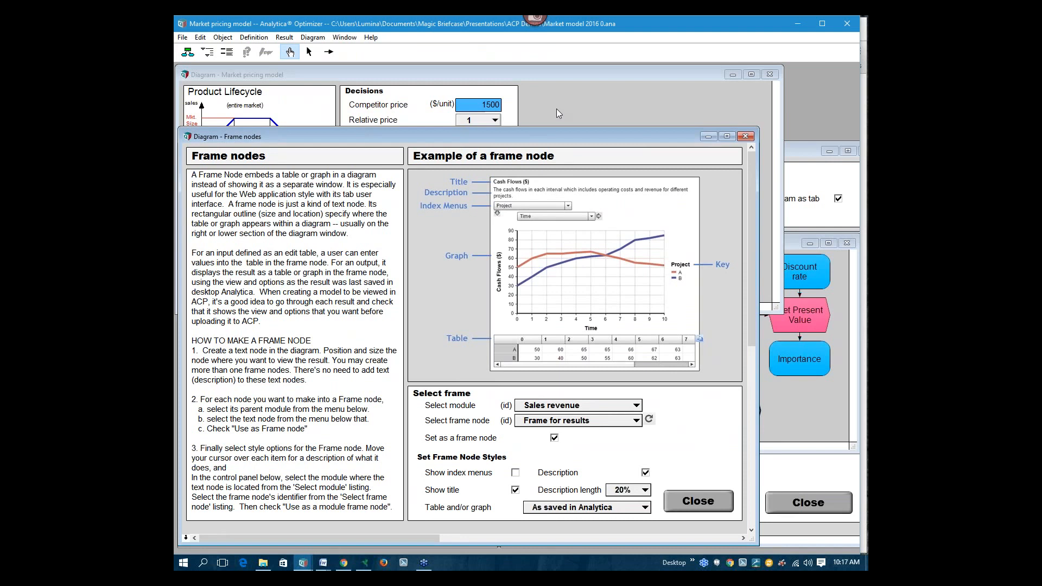
Add a text node titled "Frame node for results" beside the Decisions panel in the top-level diagram, widened to fit one line
left_click(555, 109)
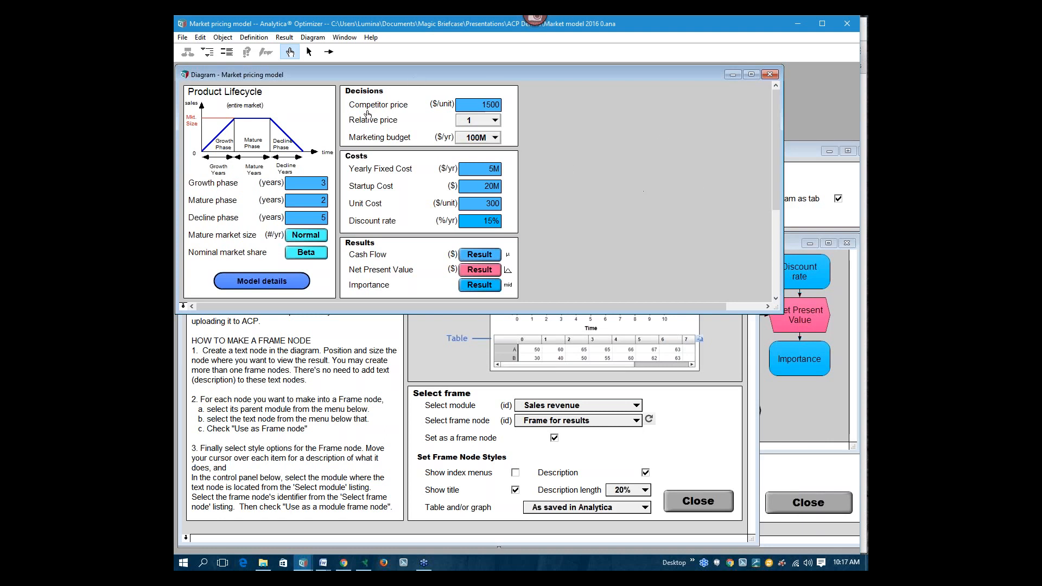
left_click(310, 52)
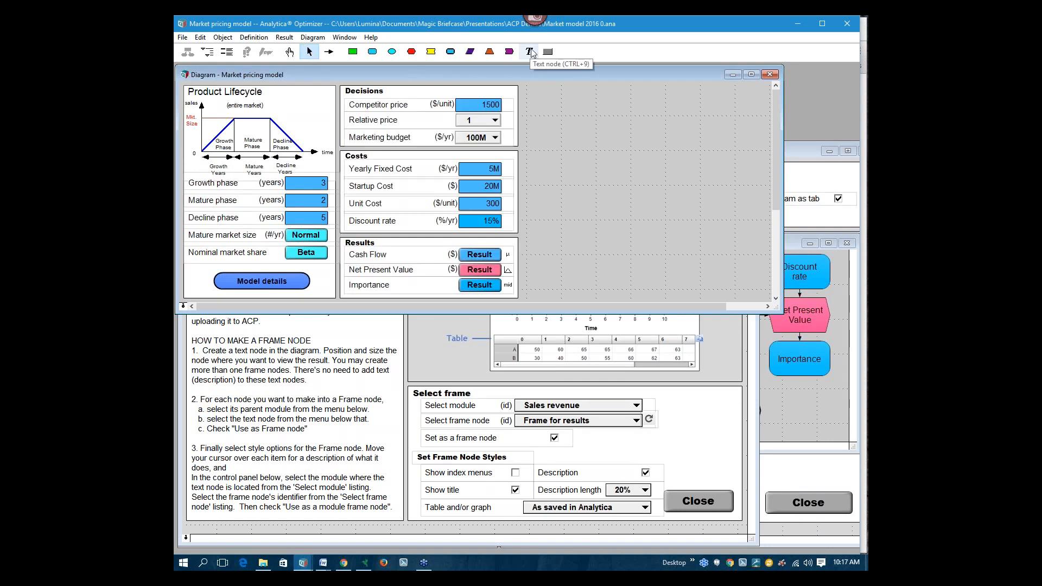
left_click_drag(531, 52, 549, 103)
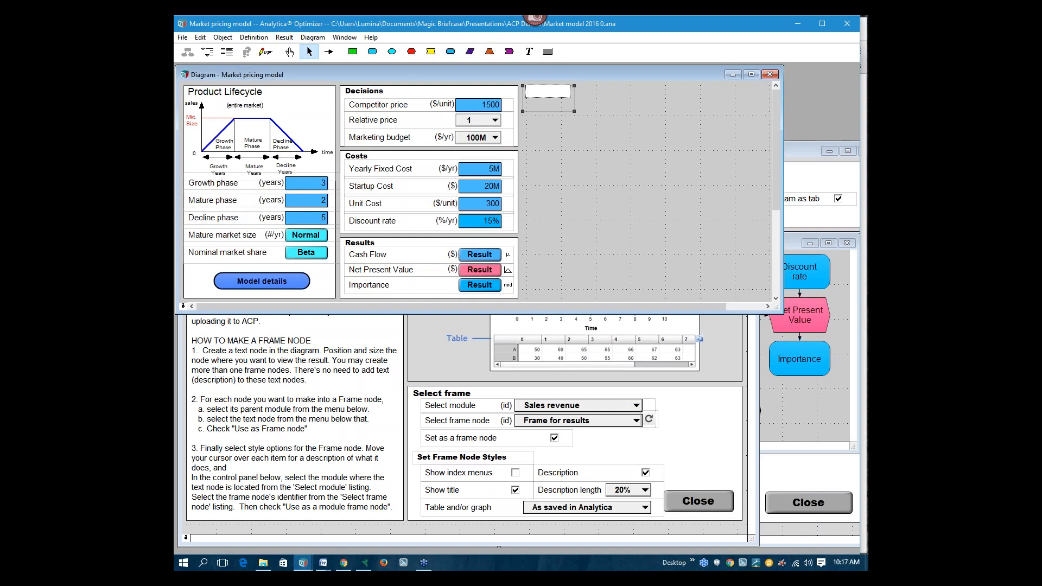
type("Frame node for results")
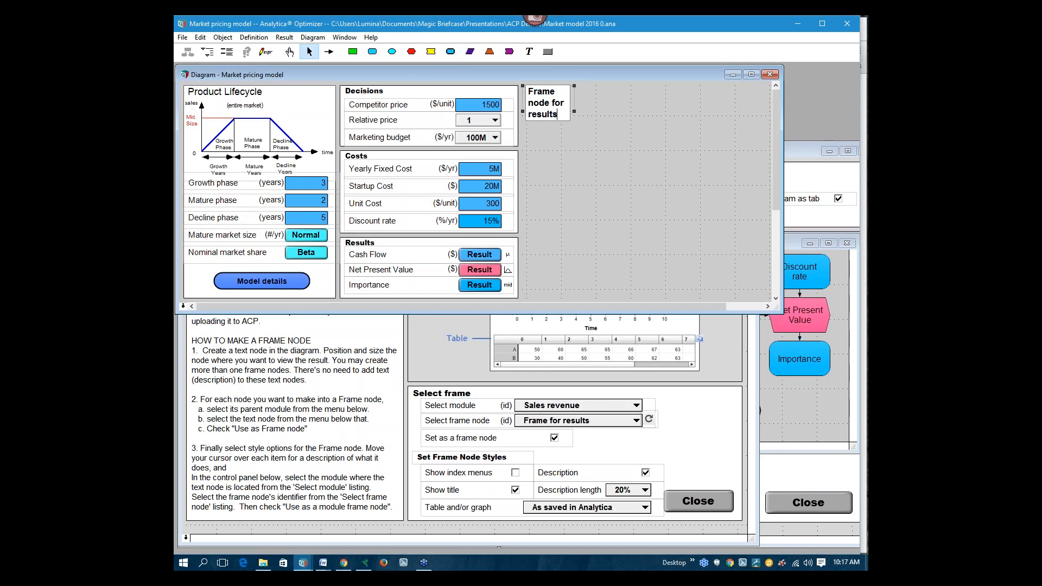
left_click(623, 120)
left_click(622, 107)
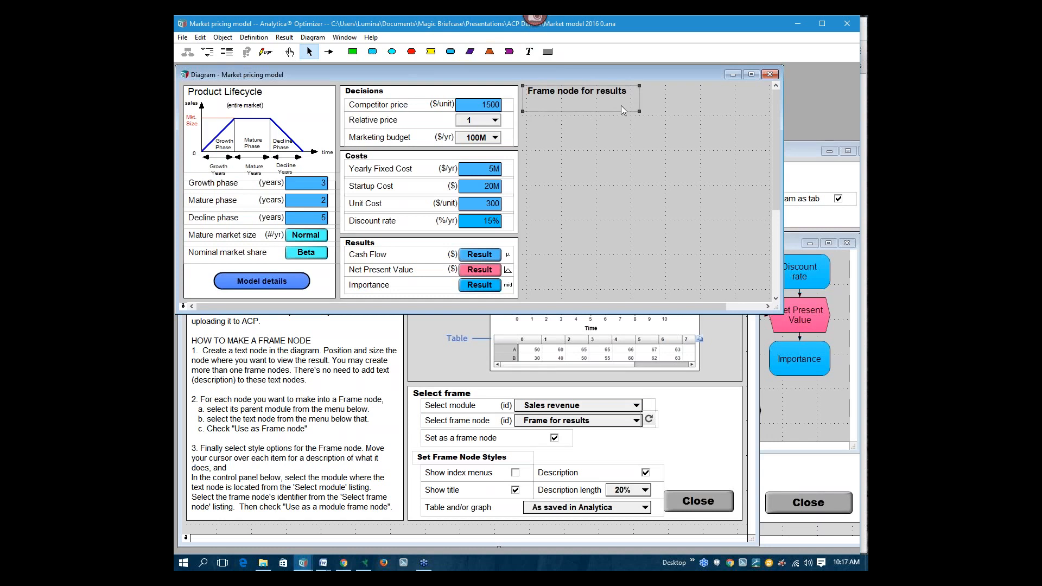
Turn on fill color and border in the node style of the "Frame node for results" text node
right_click(622, 110)
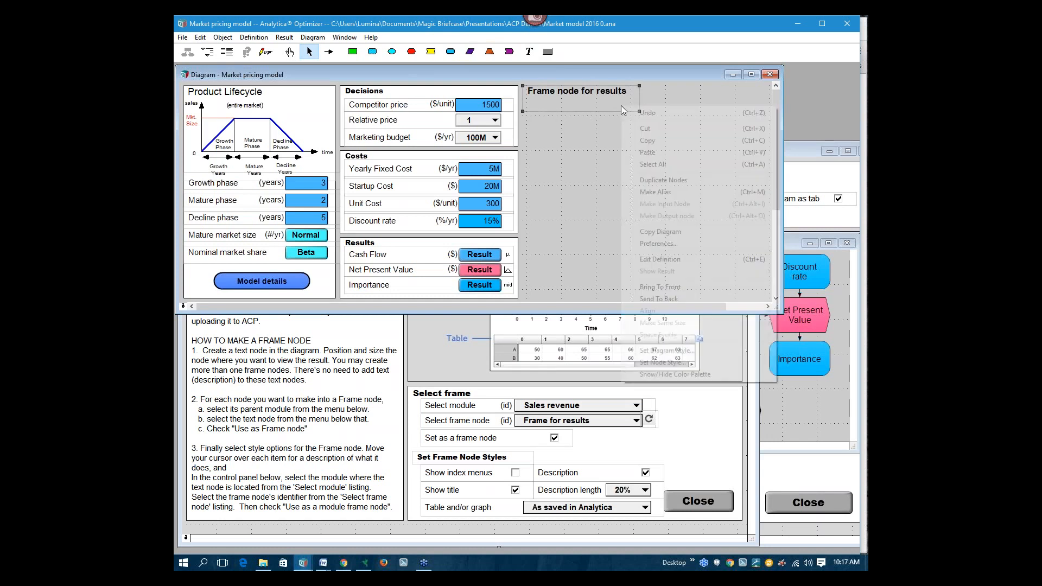
left_click(648, 369)
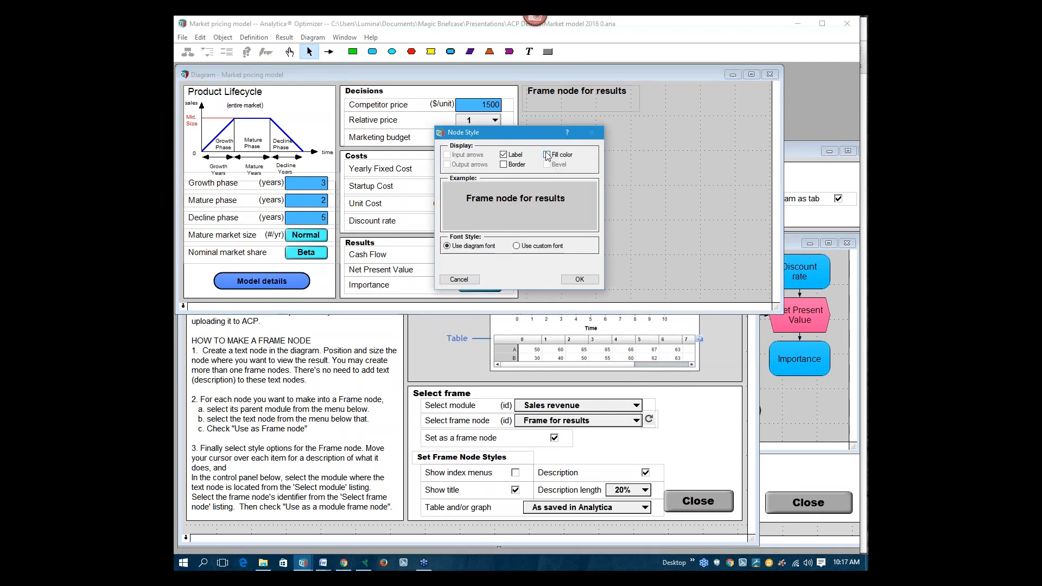
left_click(547, 155)
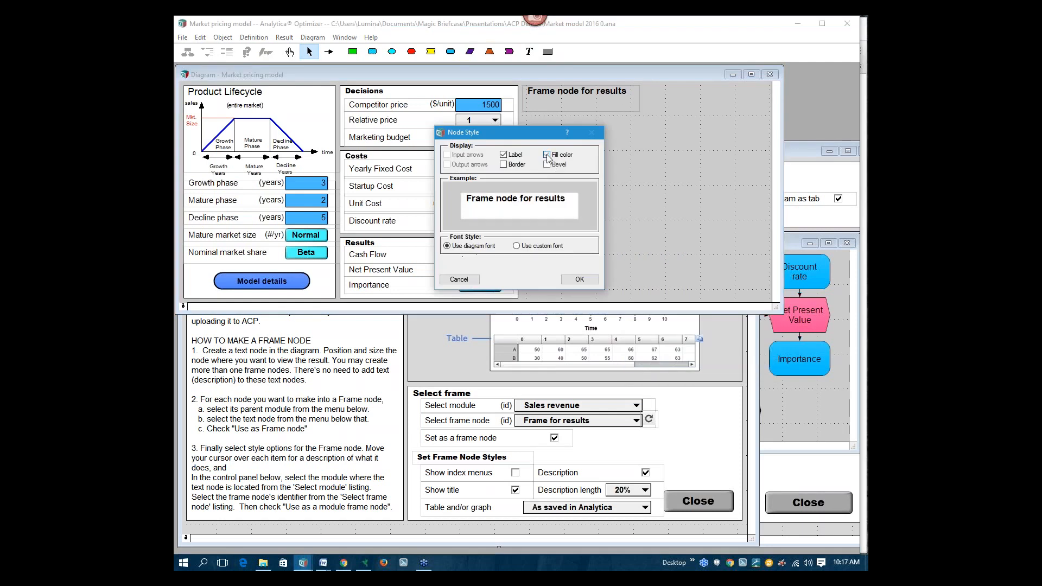
left_click(503, 164)
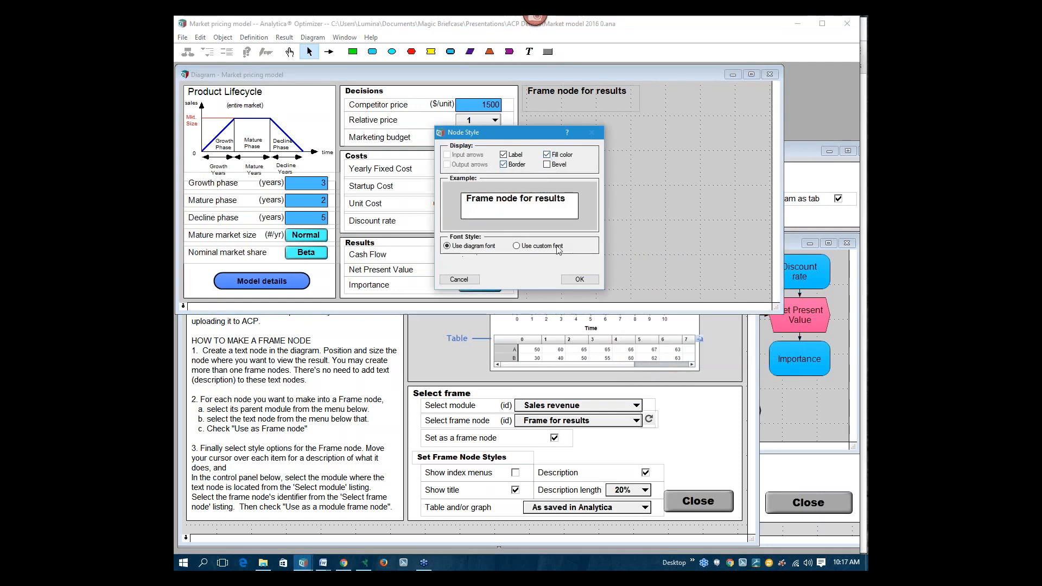
left_click(579, 279)
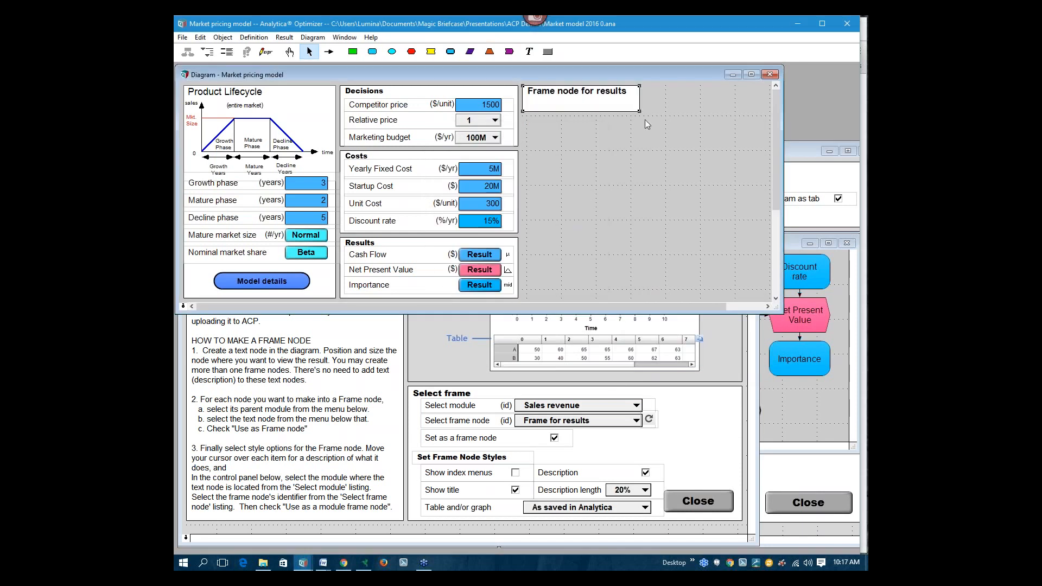
Enlarge the results text node to the full height of the neighbouring panels and narrow the diagram window to fit it
left_click_drag(656, 154, 759, 294)
right_click(758, 293)
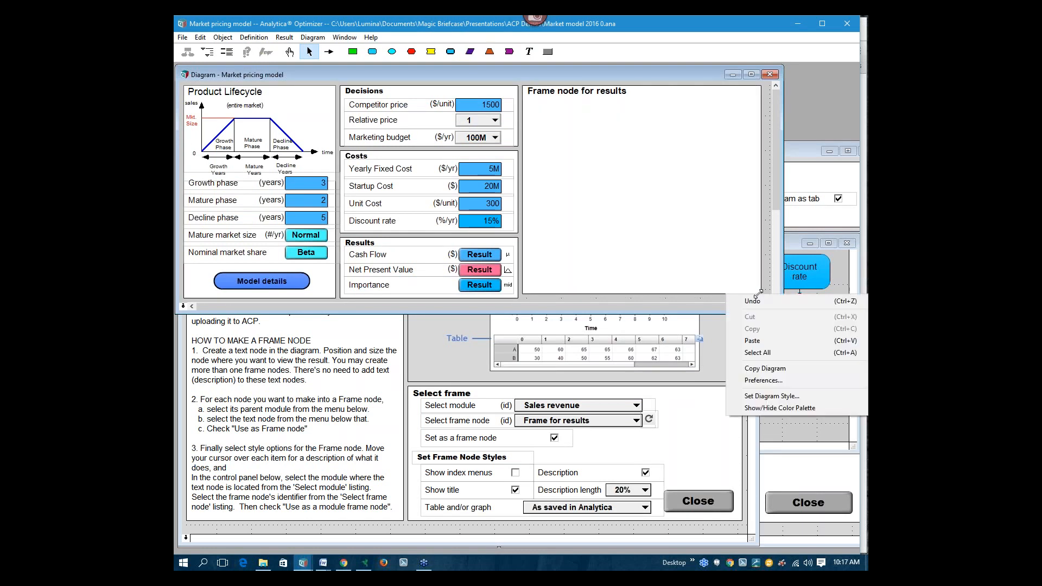
left_click(764, 254)
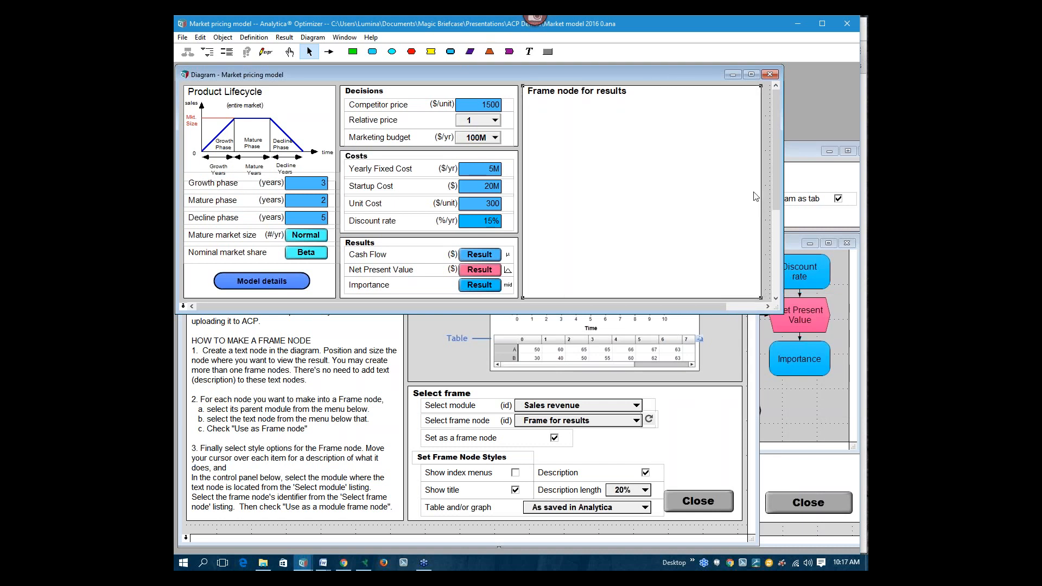
key("Left")
key("Right")
left_click_drag(777, 309, 772, 307)
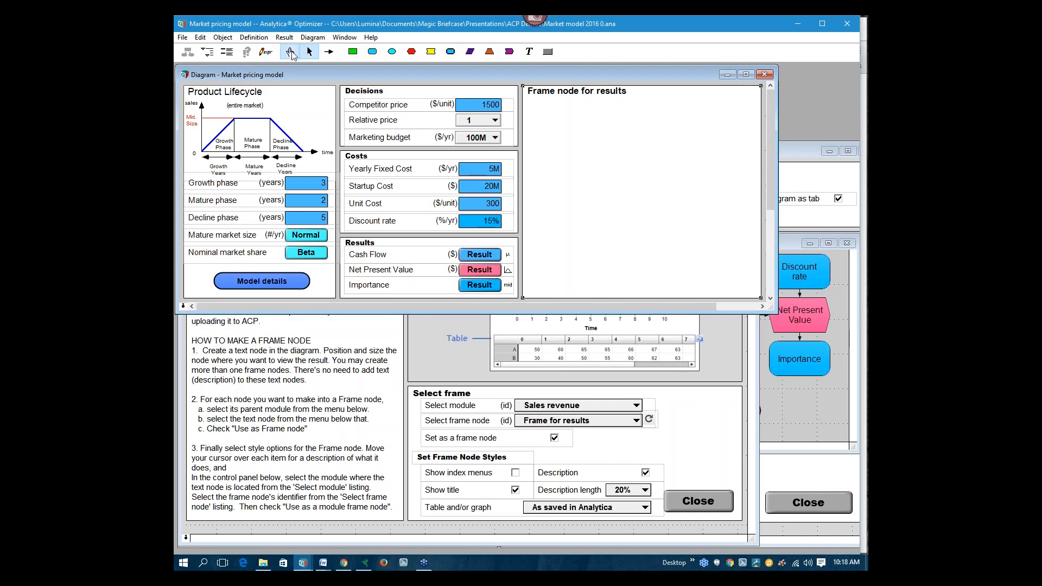
Return to browse mode and choose Market pricing model as the module on the Frame nodes page
left_click(290, 52)
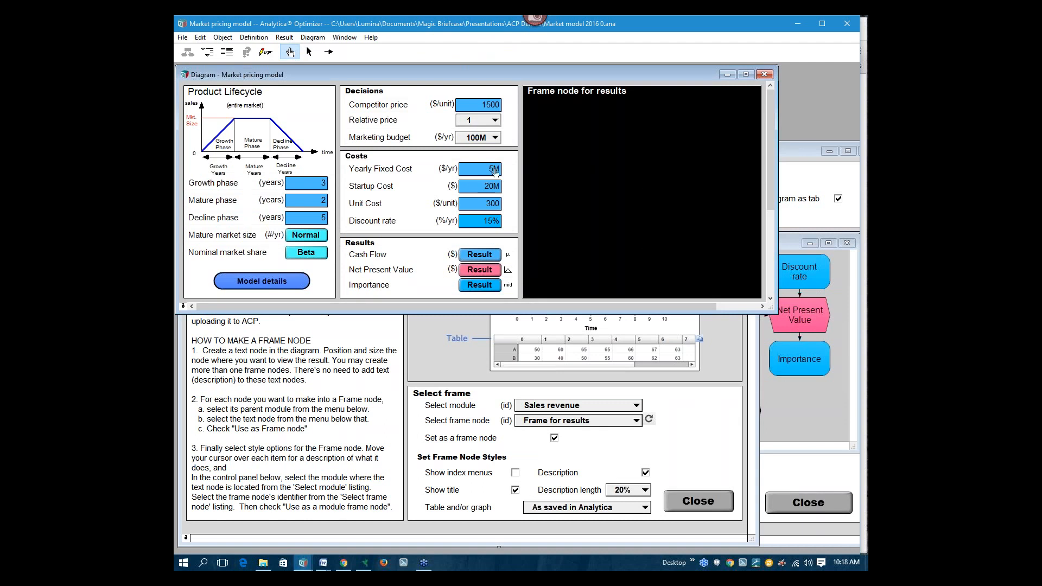
left_click(457, 342)
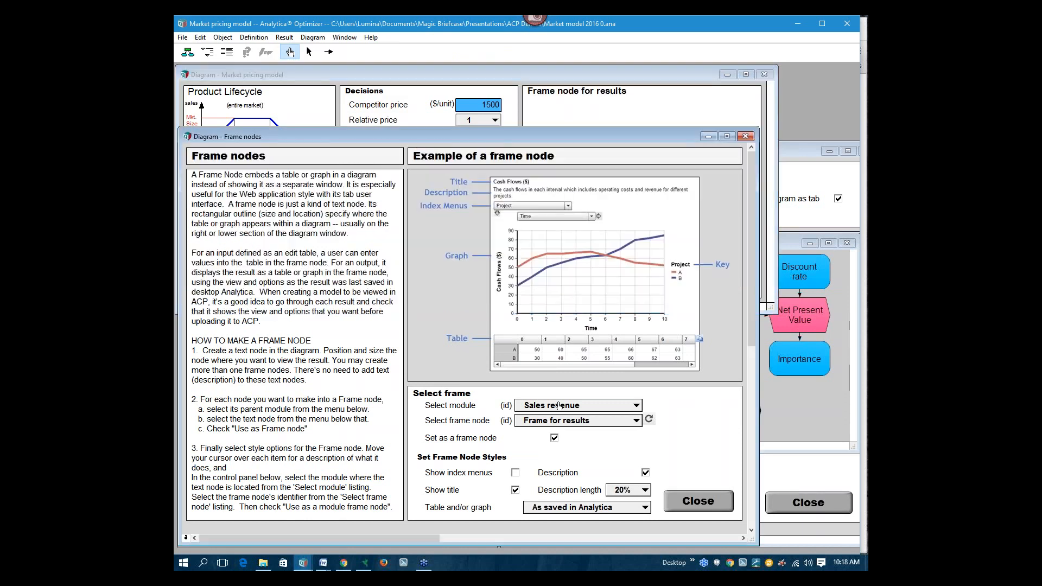
mouse_move(559, 405)
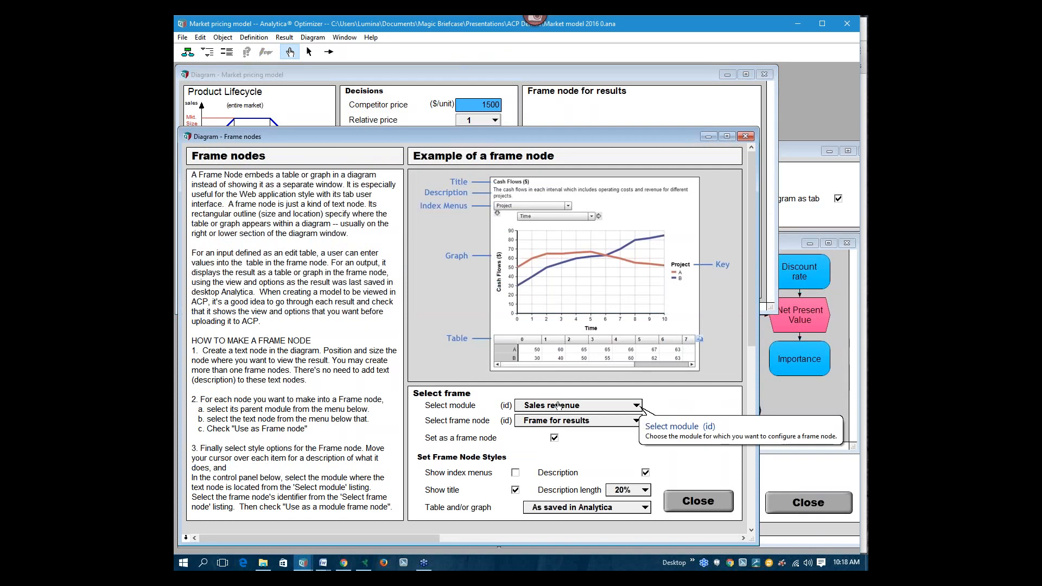
left_click(559, 405)
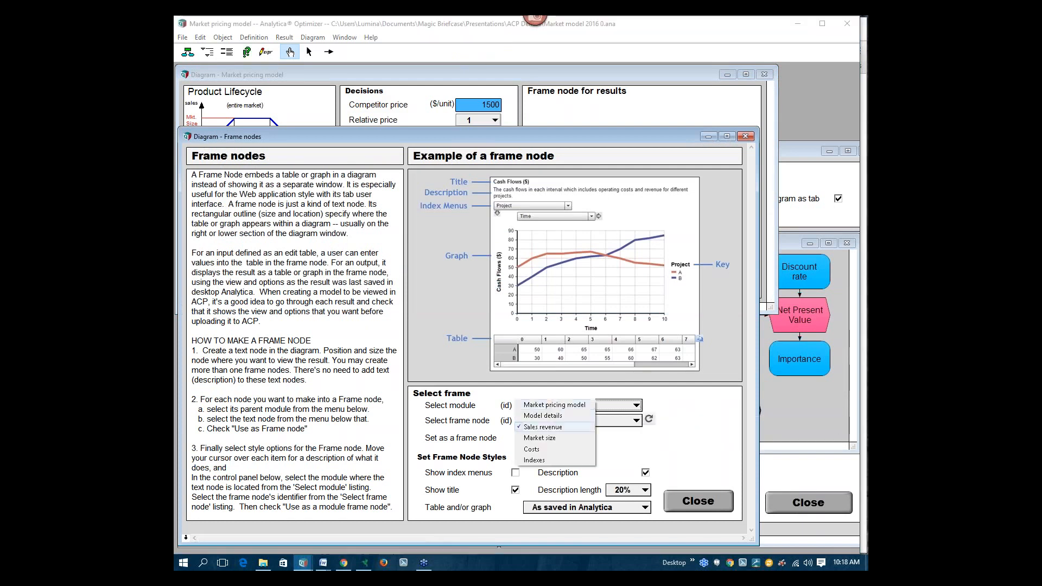
left_click(551, 406)
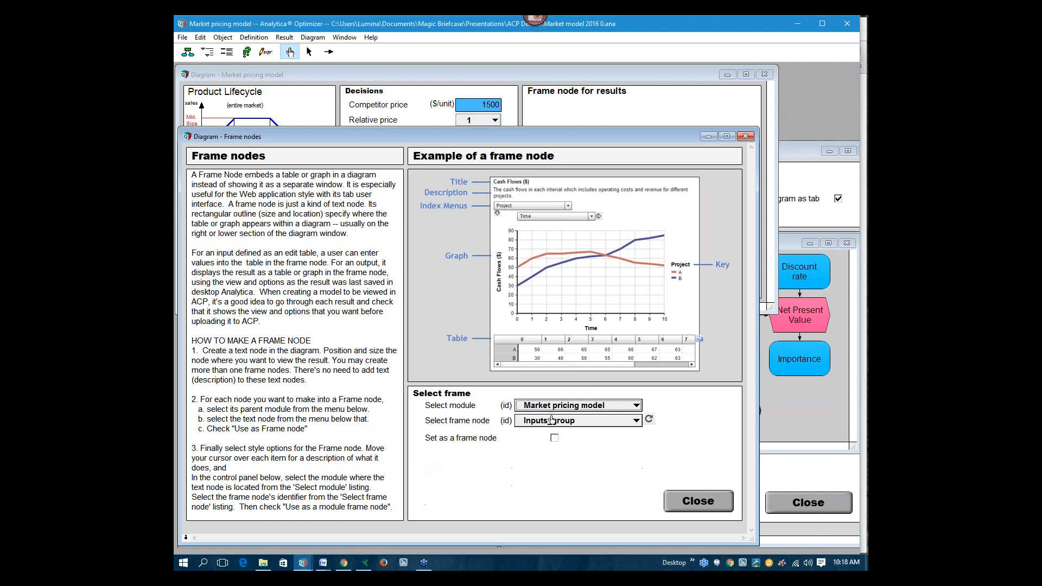
Check the text node's title in the top-level diagram and select "Frame node for results" as the frame node
left_click(594, 422)
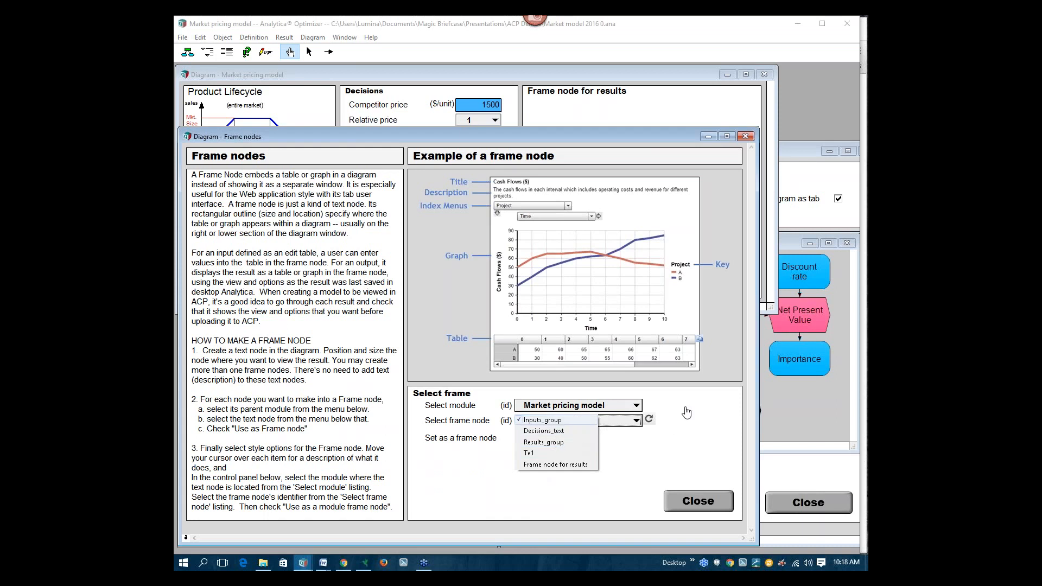
left_click(588, 92)
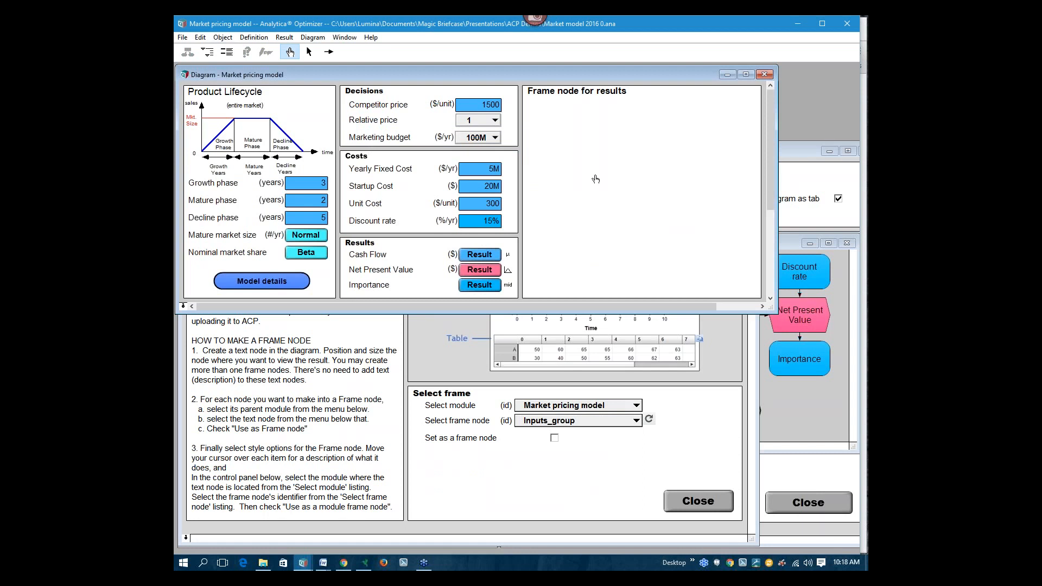
left_click(629, 426)
left_click(634, 422)
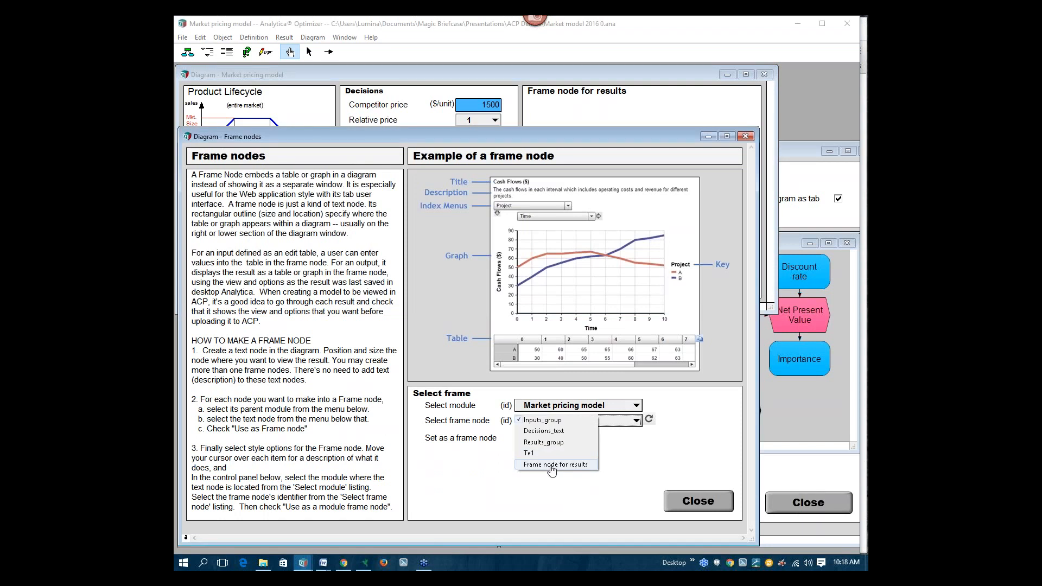
left_click(551, 466)
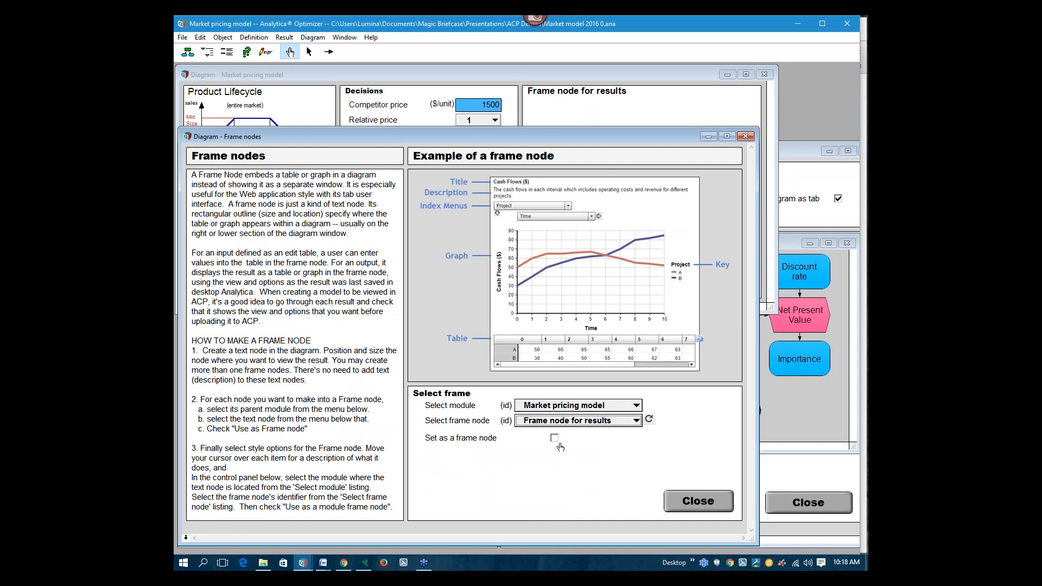
Set "Frame node for results" as a frame node and give it a description length of 20%
left_click(553, 438)
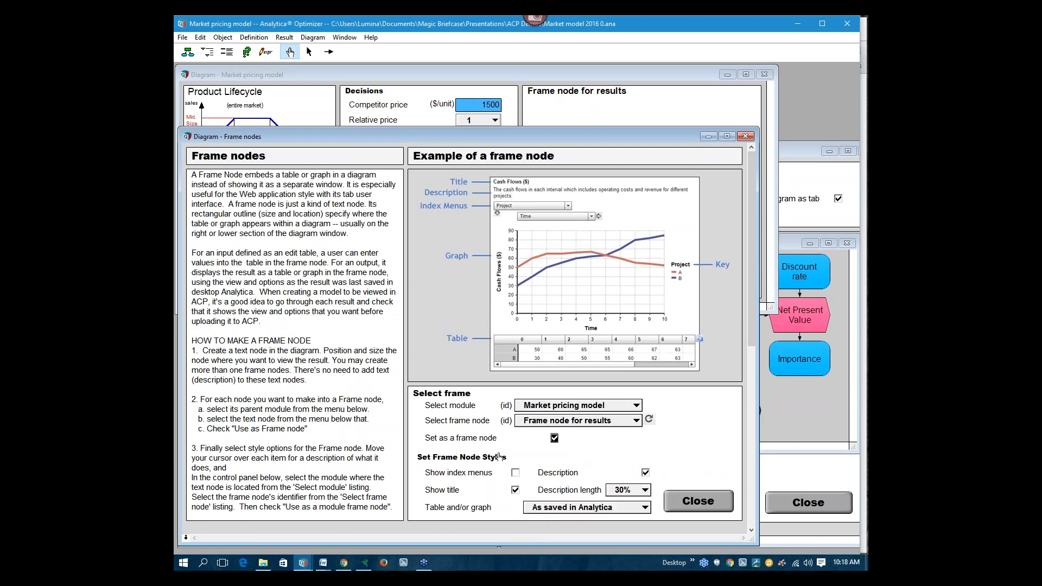
mouse_move(510, 480)
mouse_move(646, 474)
left_click(639, 492)
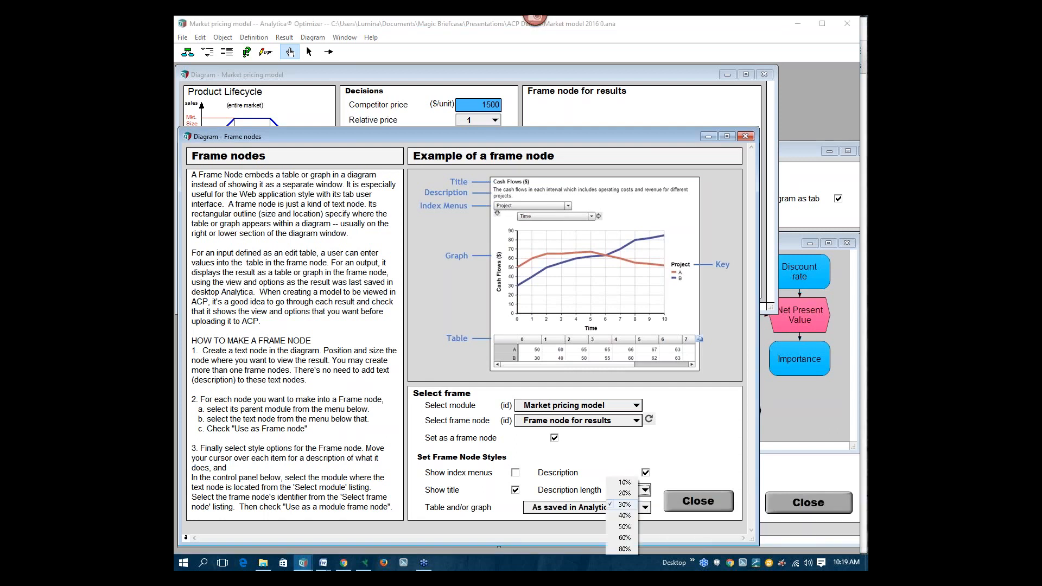
left_click(625, 494)
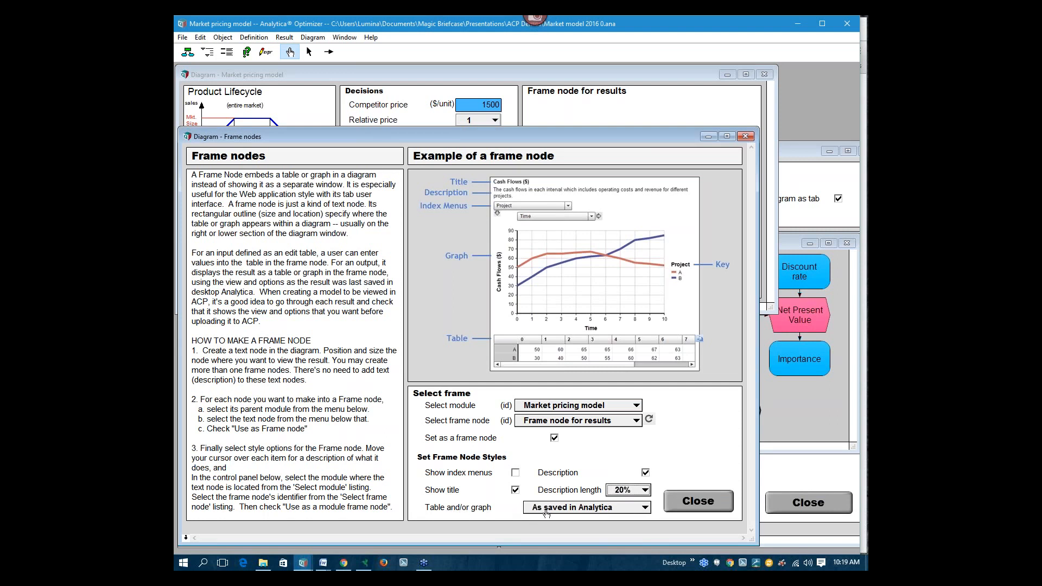
Check the Net Present Value and Cash Flow result graphs and keep the frame node's table/graph display as "As saved in Analytica"
mouse_move(551, 509)
left_click(522, 90)
left_click(480, 269)
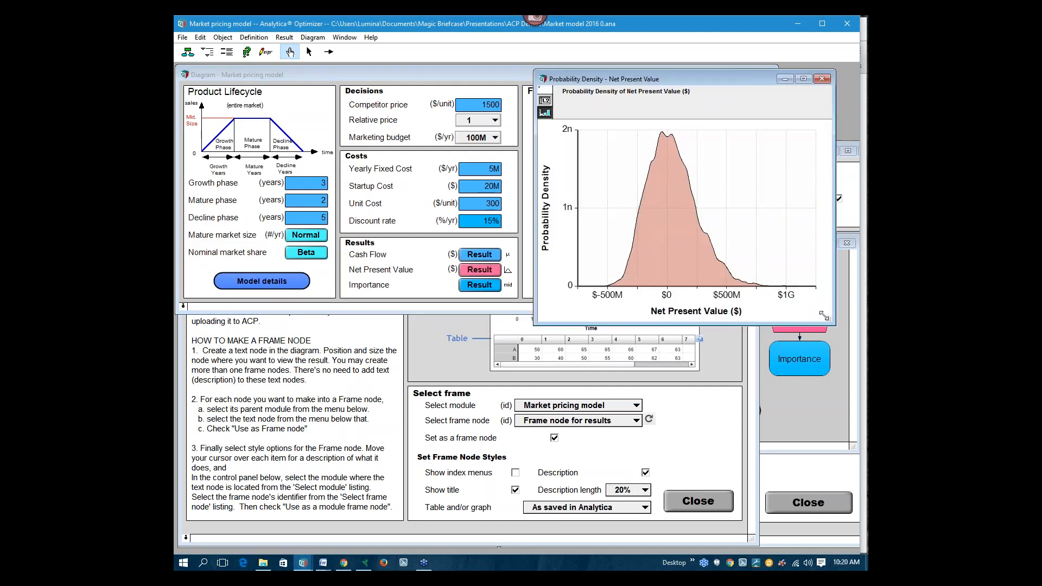
left_click_drag(827, 317, 780, 294)
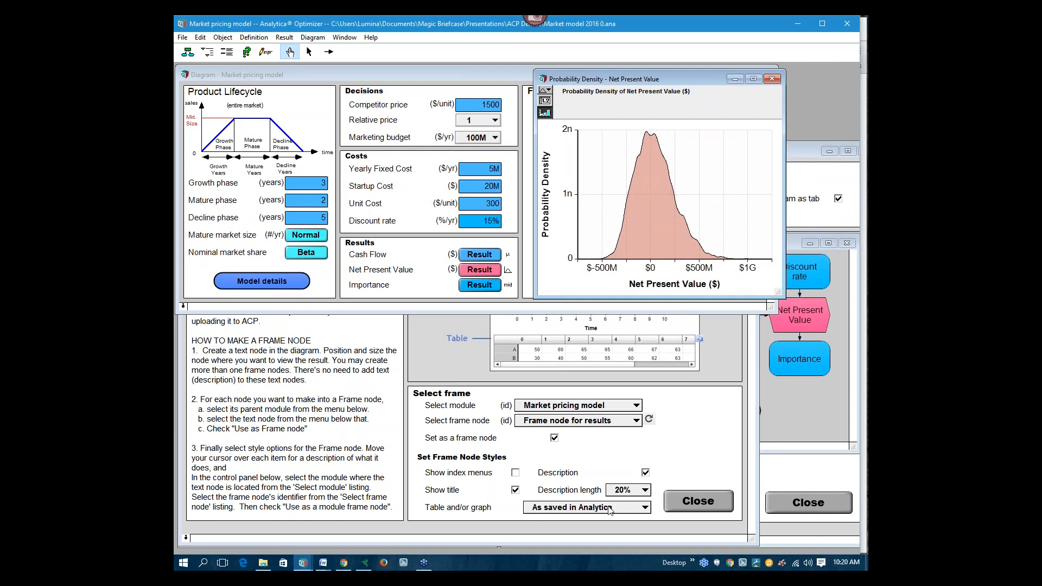
left_click(488, 256)
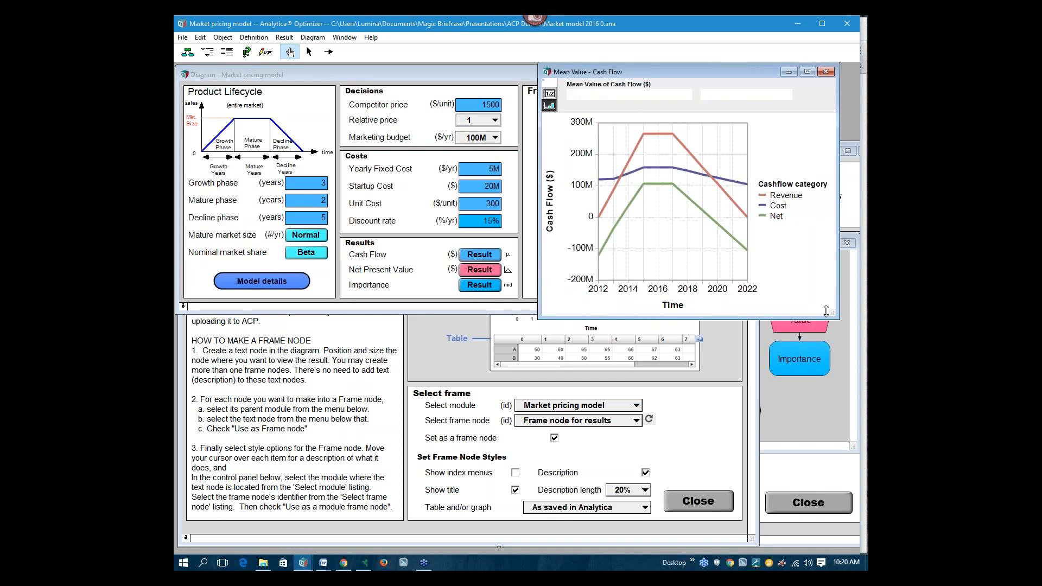
left_click_drag(823, 307, 823, 295)
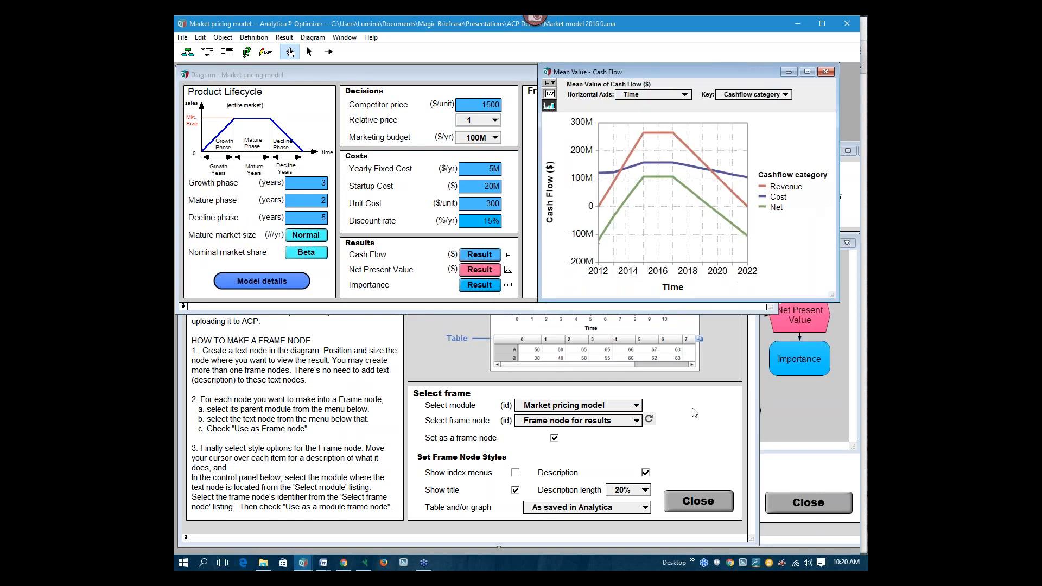
left_click(572, 508)
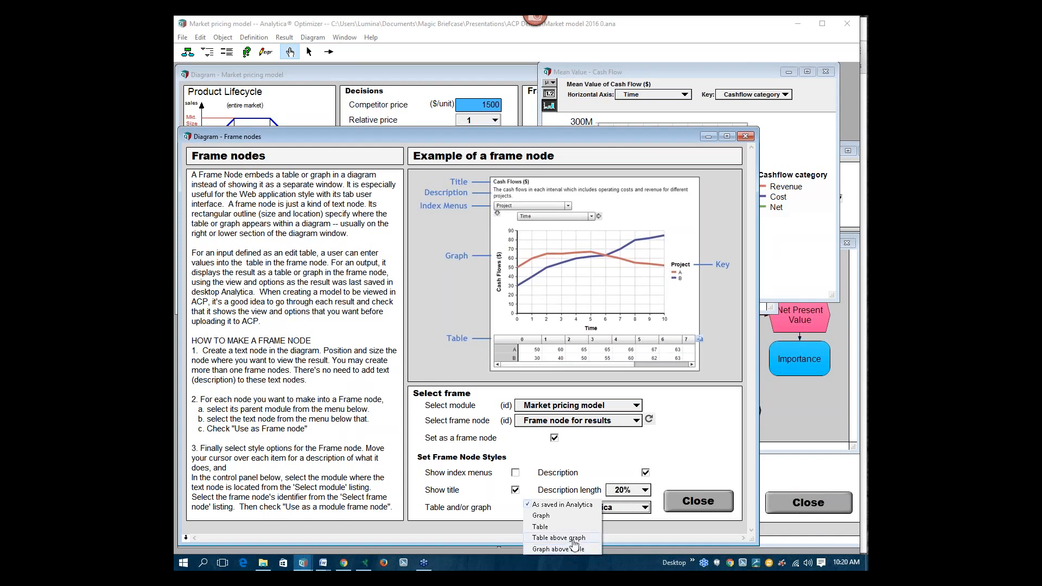
left_click(573, 505)
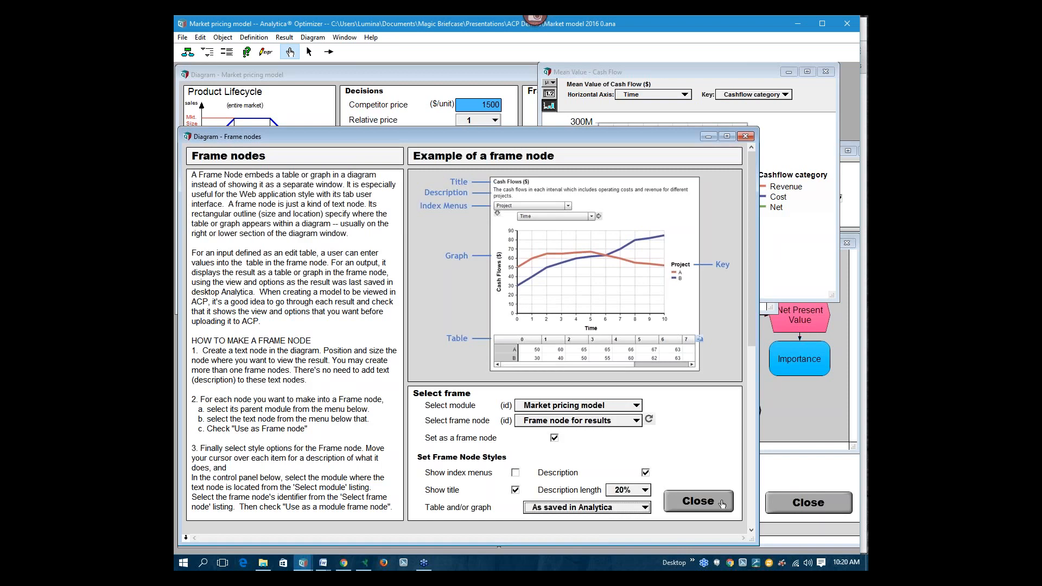
Open the Model details diagram, place its window below the top-level panels and widen it to make room for a results frame
left_click(344, 86)
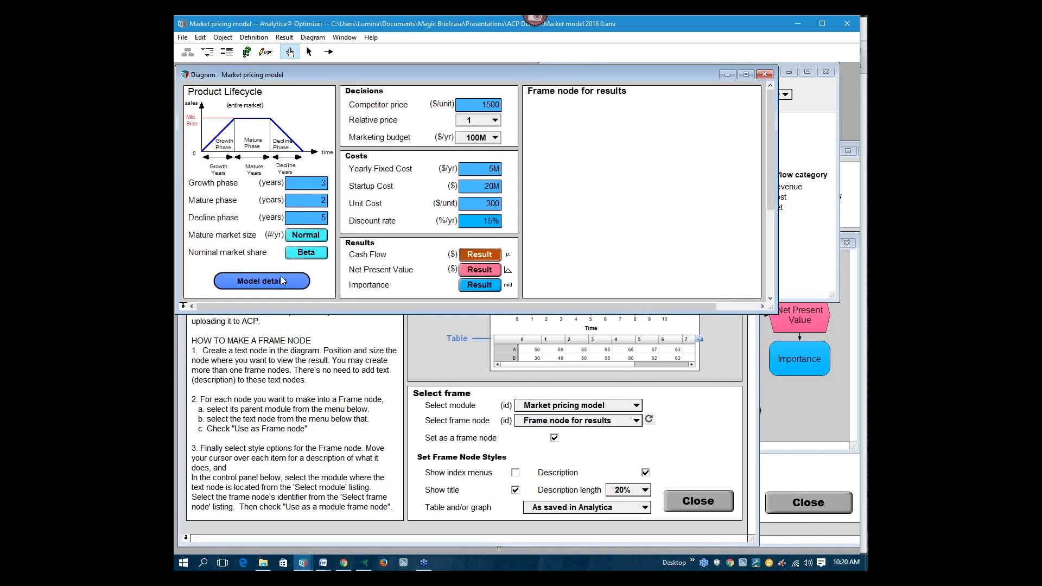
left_click(281, 279)
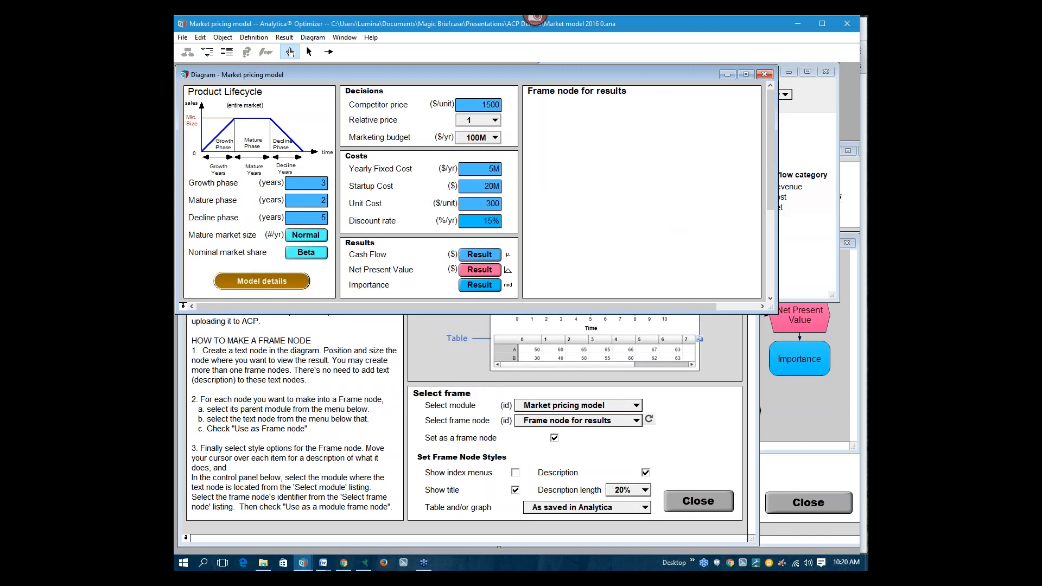
left_click_drag(655, 243, 298, 313)
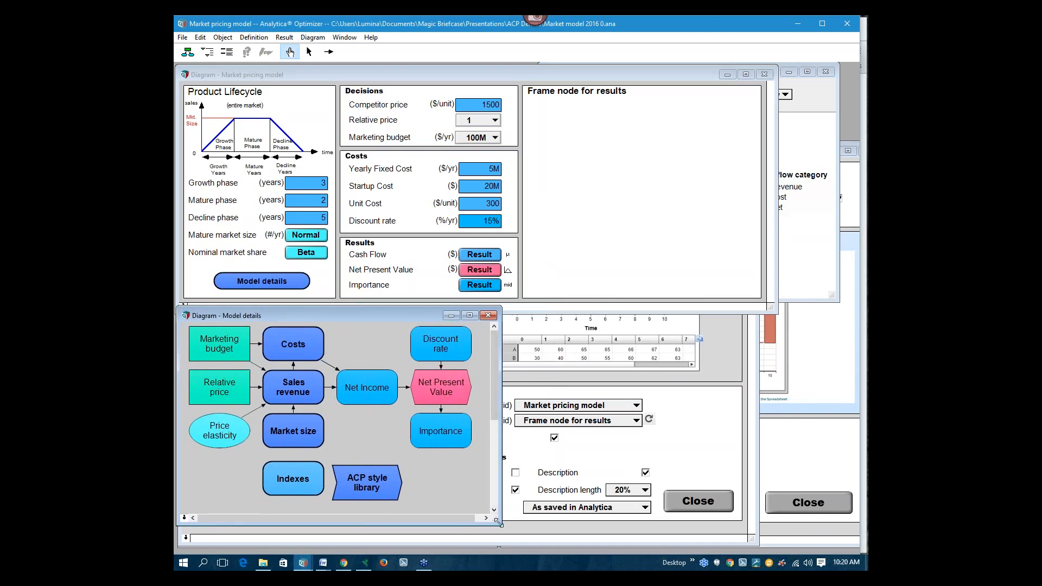
left_click_drag(497, 522, 757, 551)
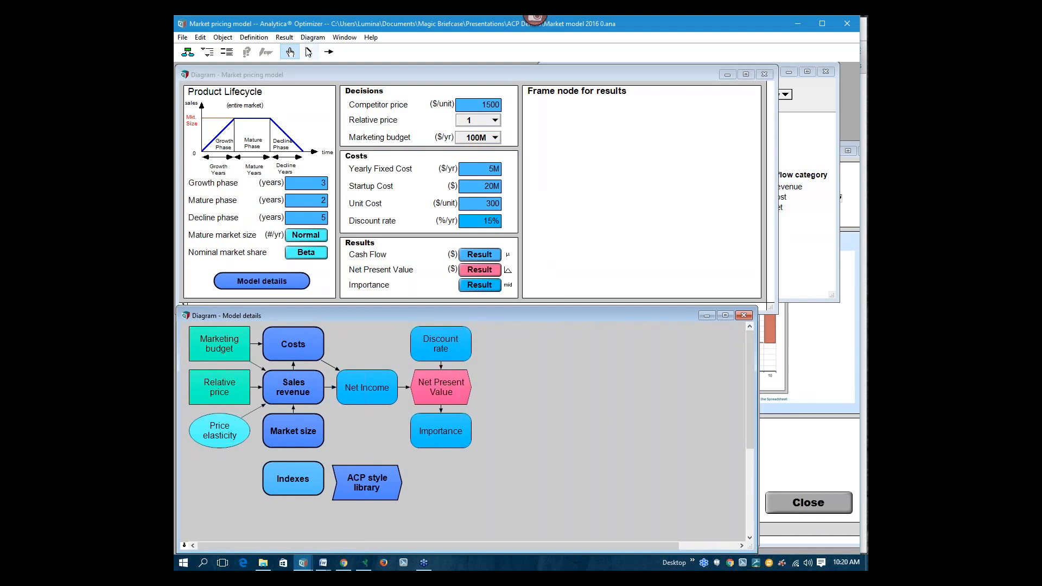
Copy the "Frame node for results" text node from the top-level diagram into the empty area beside the Model details nodes
left_click(309, 51)
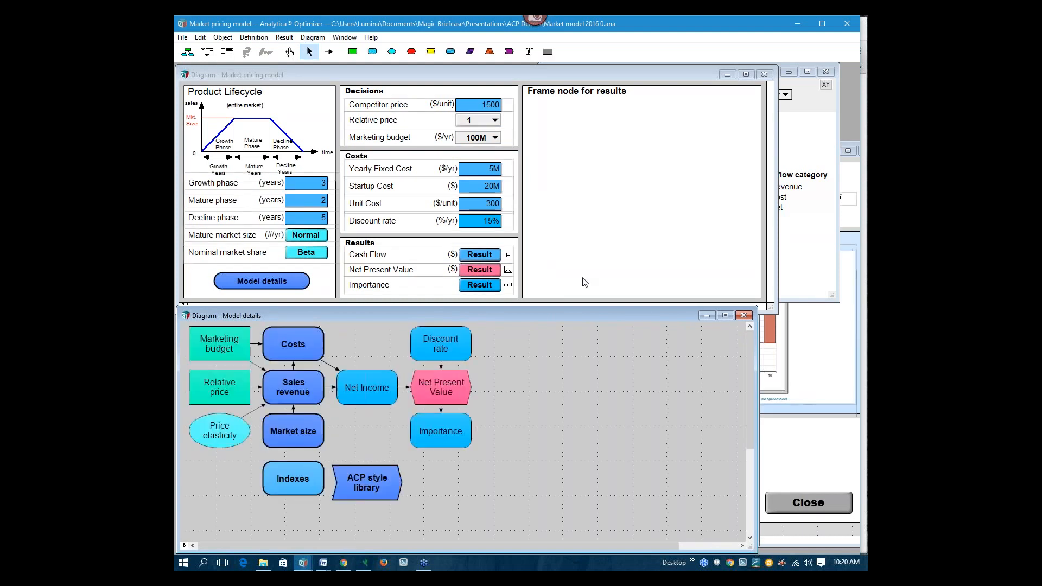
left_click(591, 249)
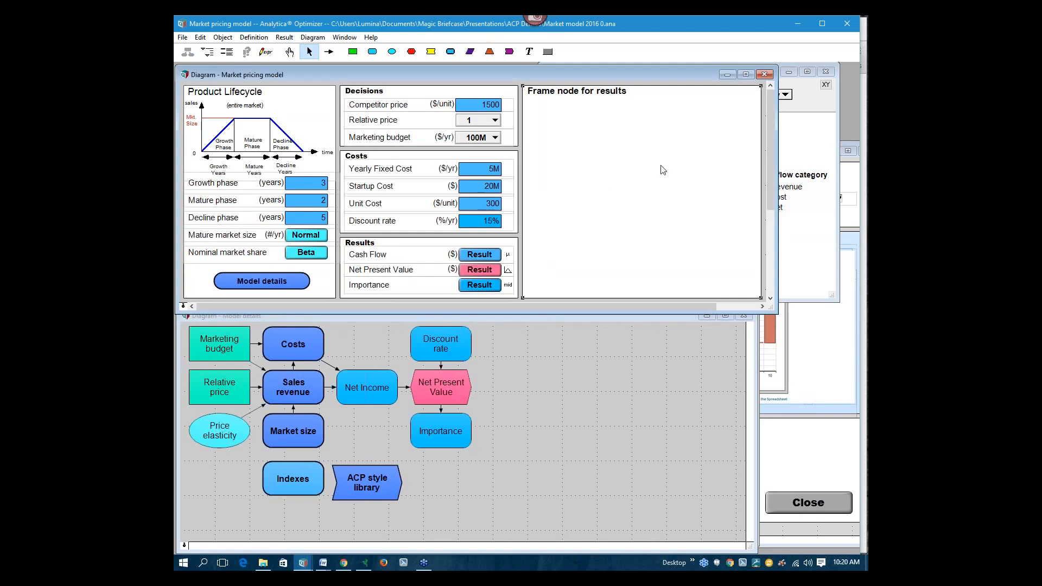
right_click(585, 157)
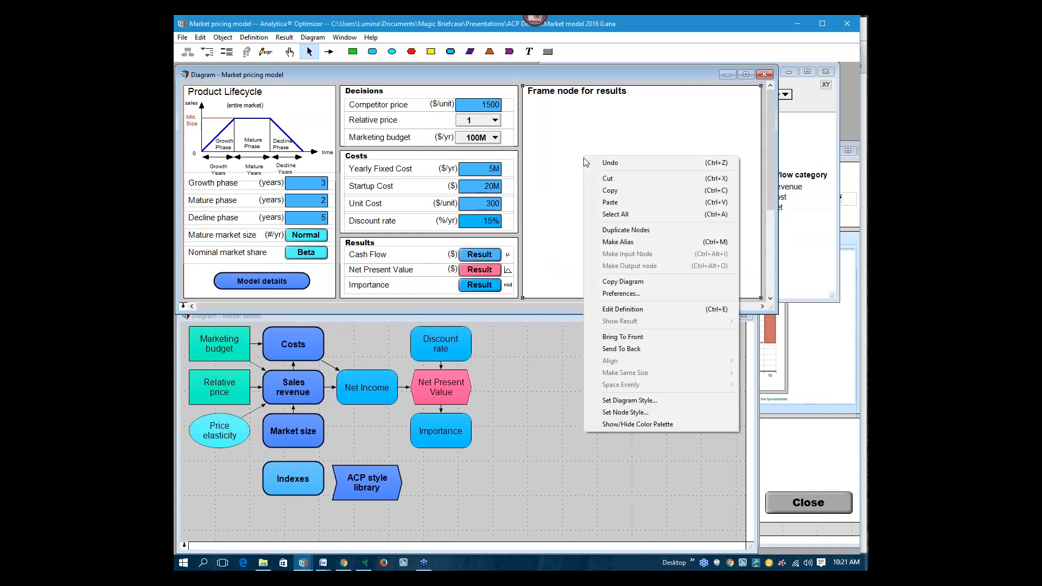
left_click(609, 191)
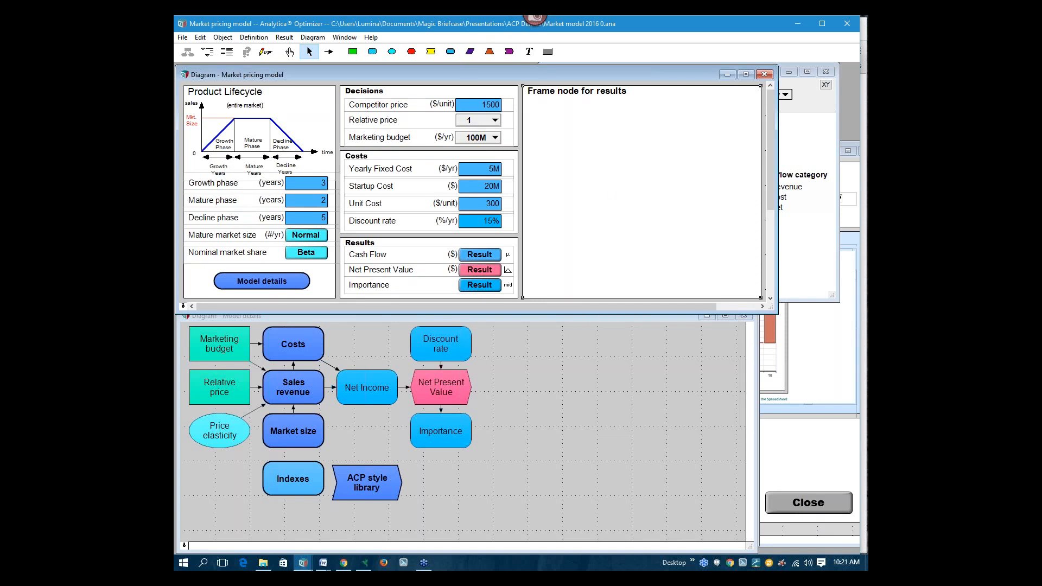
left_click(530, 384)
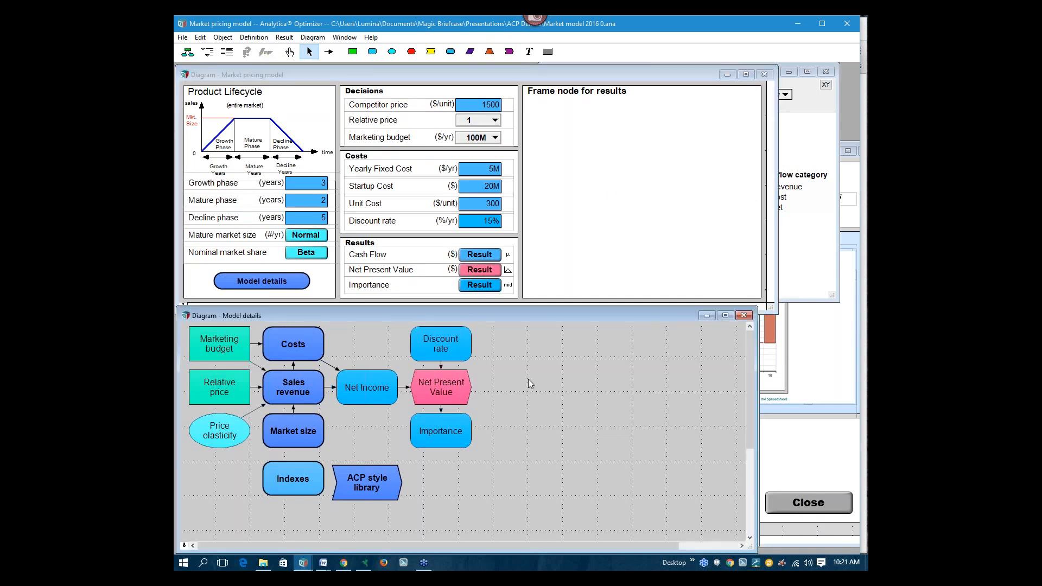
key("ctrl+v")
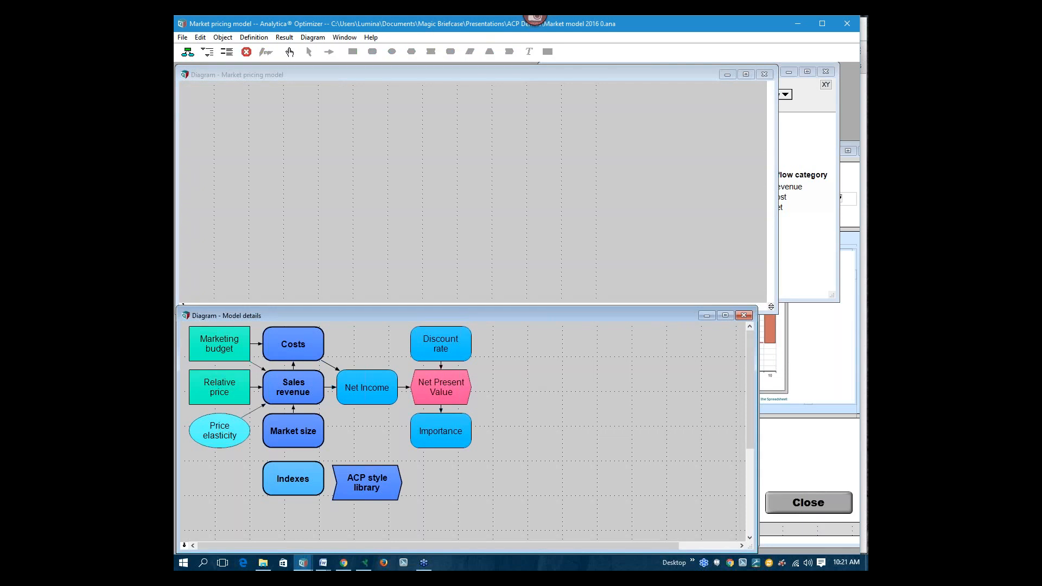
left_click_drag(538, 354, 511, 368)
right_click(551, 348)
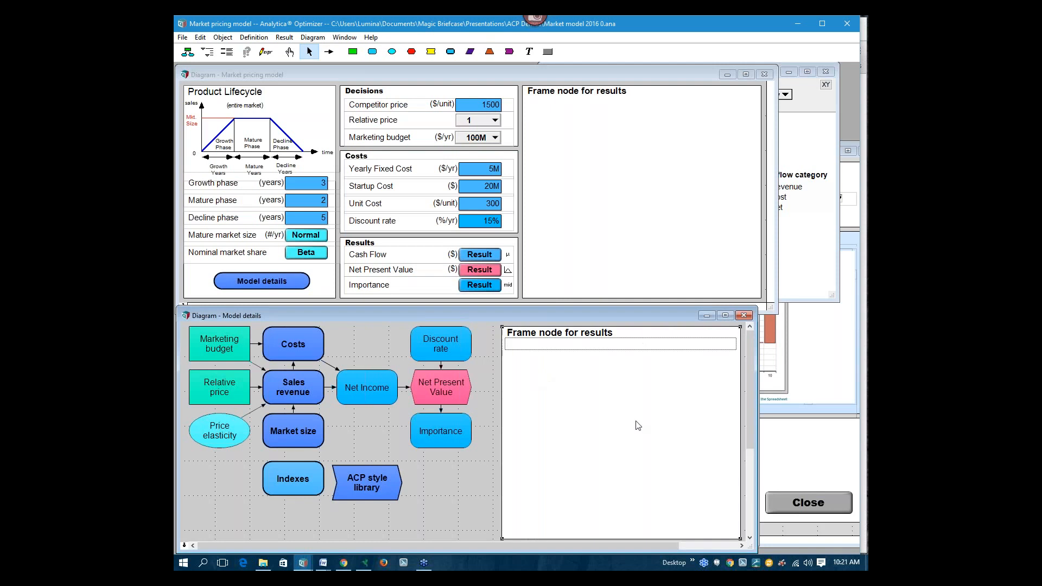
left_click(744, 414)
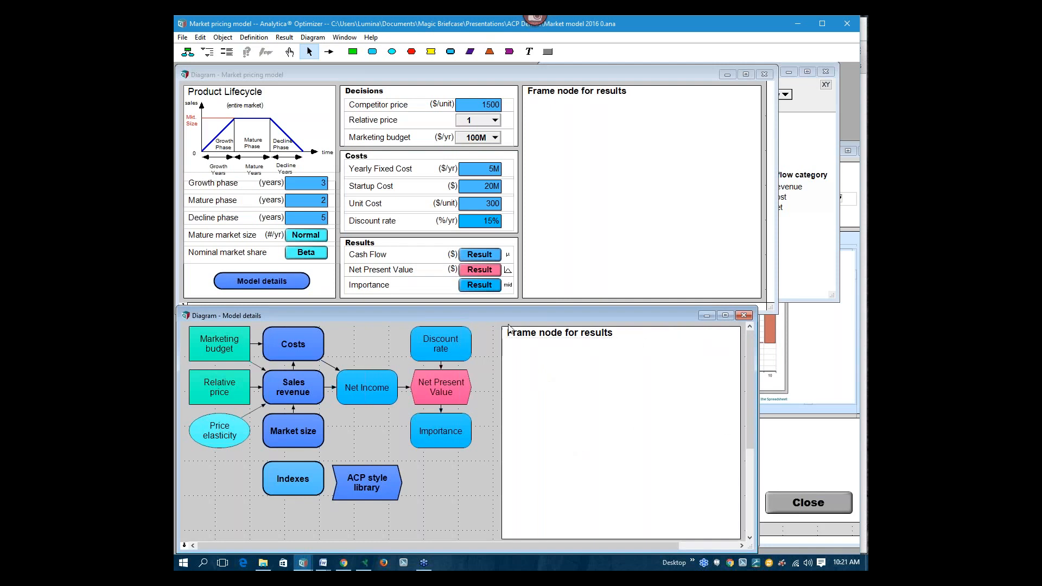
Close the Navigation Style window and reopen the ACP style library's Frame nodes page in browse mode
left_click(800, 463)
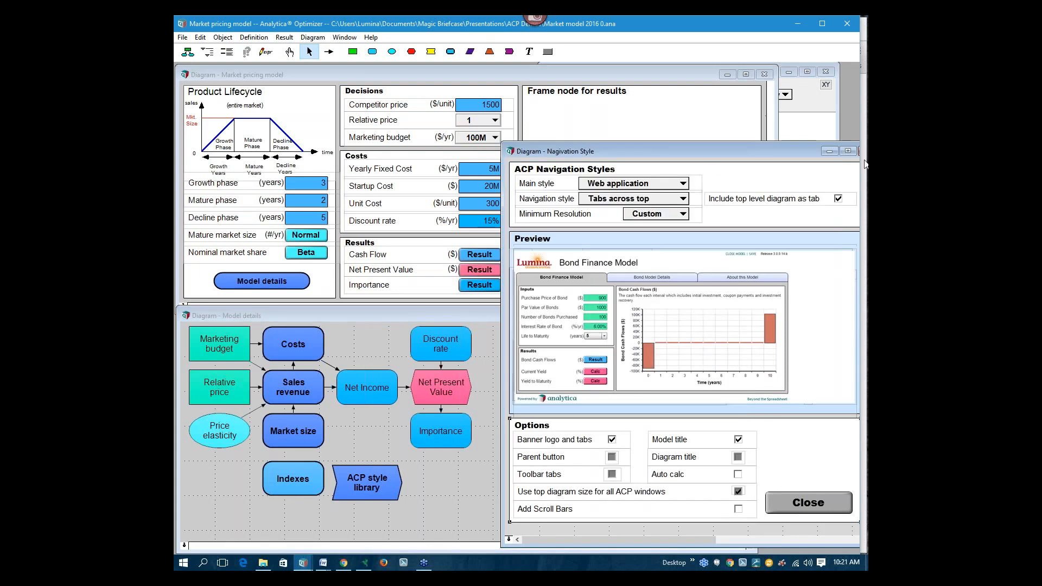
left_click_drag(793, 153, 733, 154)
left_click(808, 152)
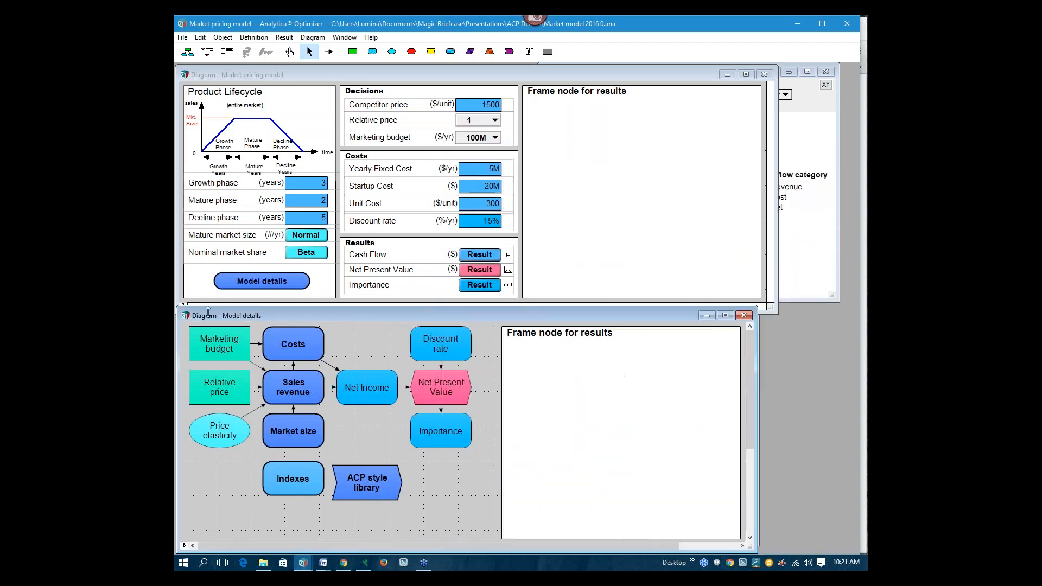
double_click(380, 497)
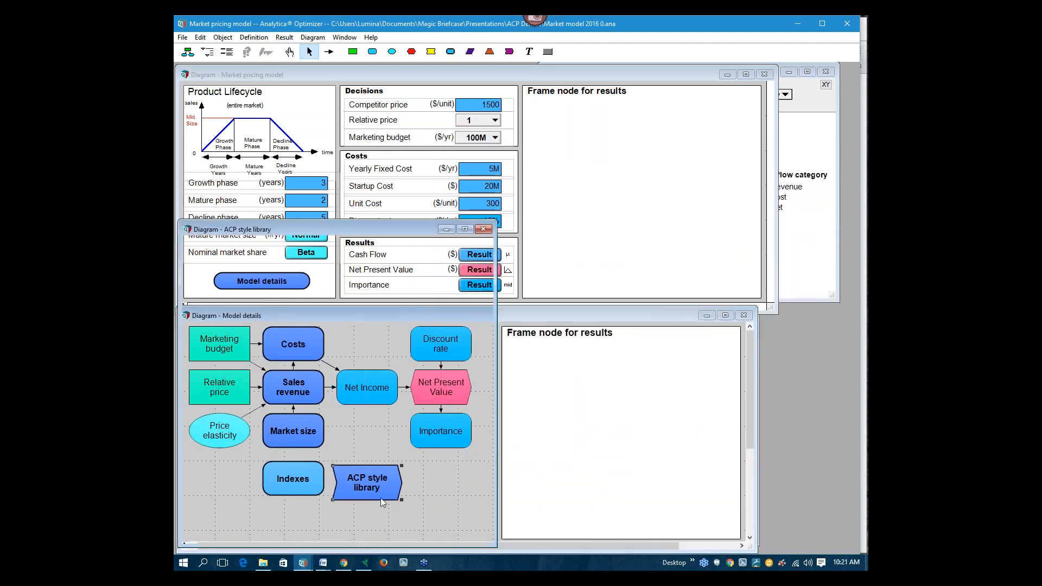
left_click(289, 52)
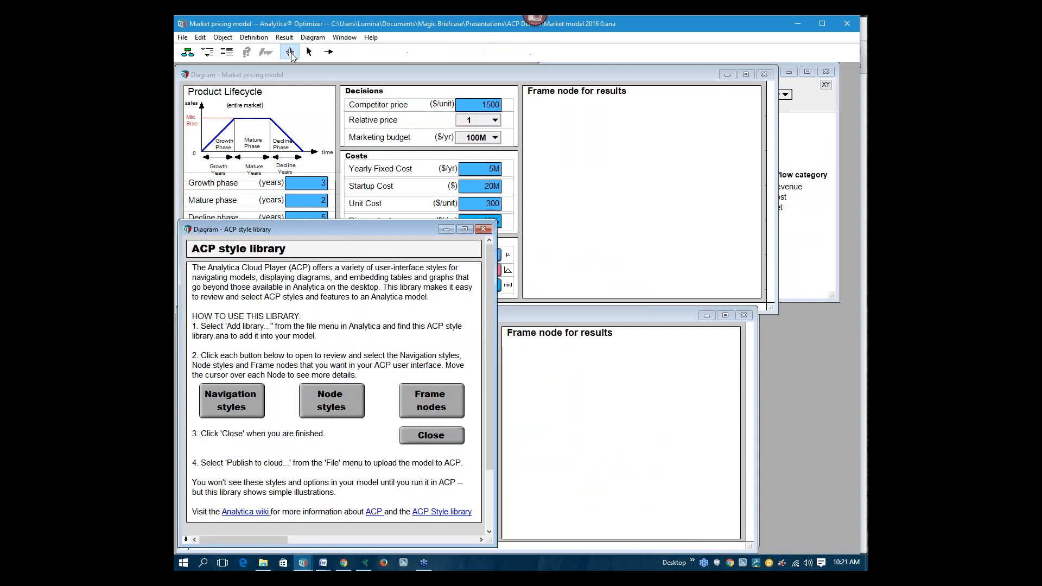
left_click(432, 401)
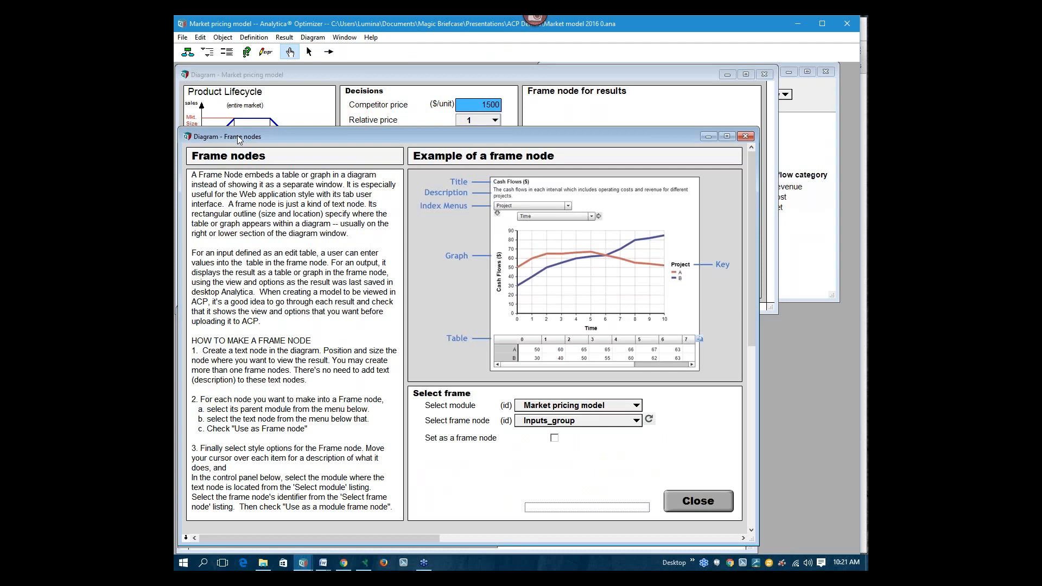
Move the Frame nodes window aside to check the copied text node in the Model details diagram
left_click_drag(236, 135, 579, 395)
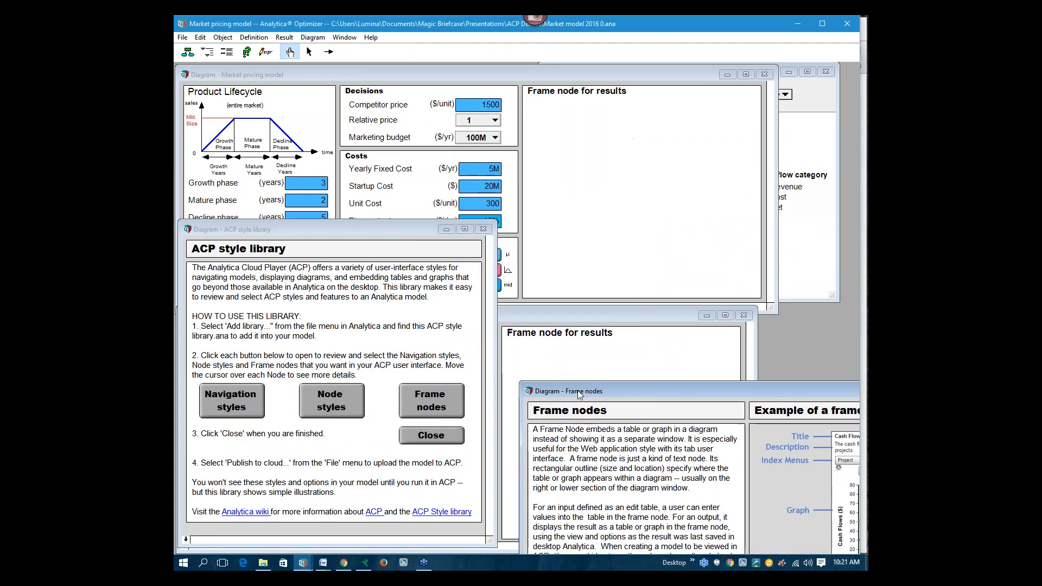
left_click(543, 355)
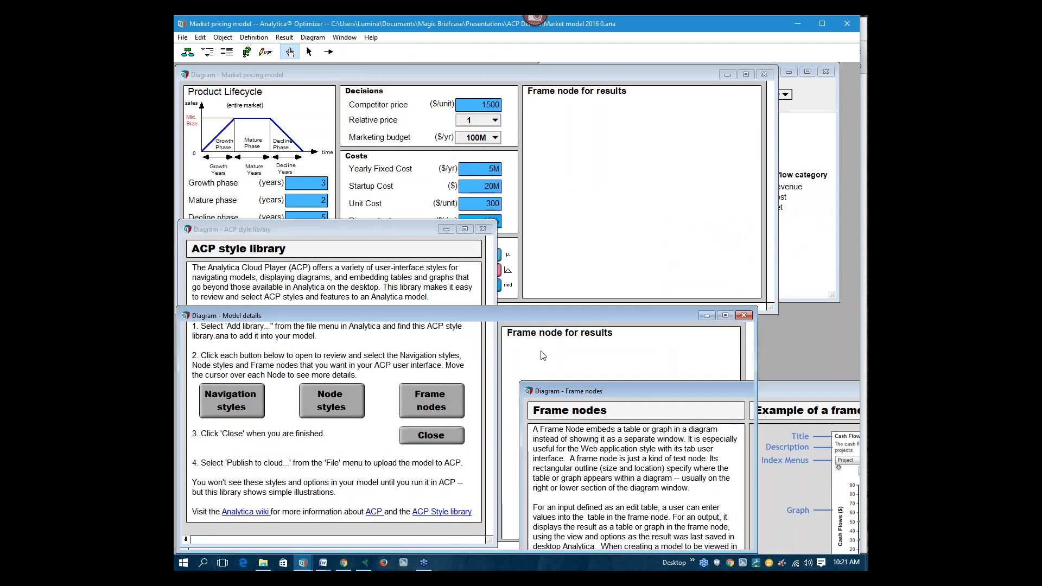
left_click(783, 387)
left_click_drag(792, 390, 780, 380)
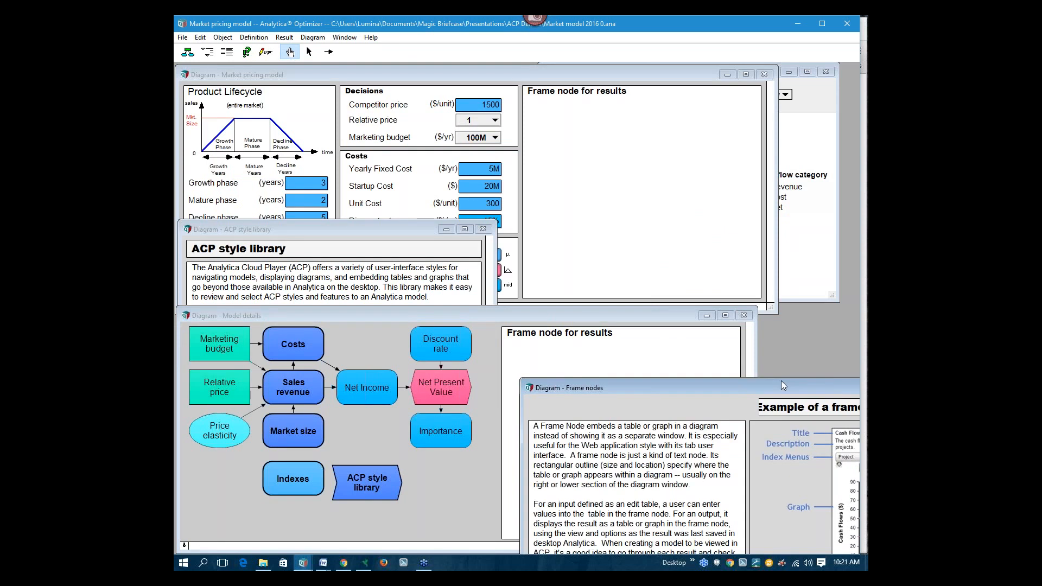
left_click_drag(781, 380, 473, 64)
Choose Model details as the module and set its "Frame node for results" text node as a frame node
left_click(580, 339)
left_click(580, 348)
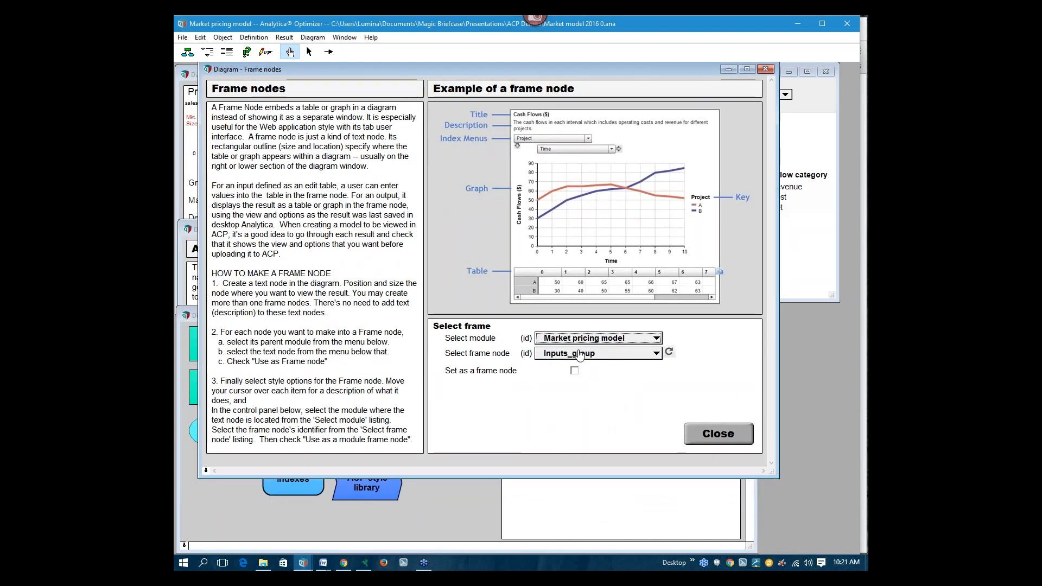
left_click(617, 353)
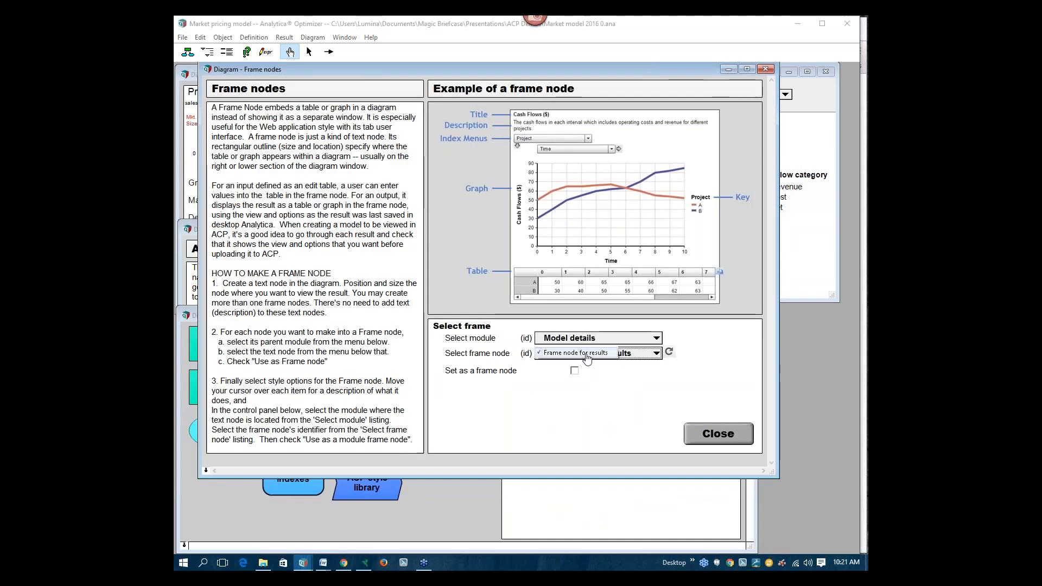
left_click(584, 352)
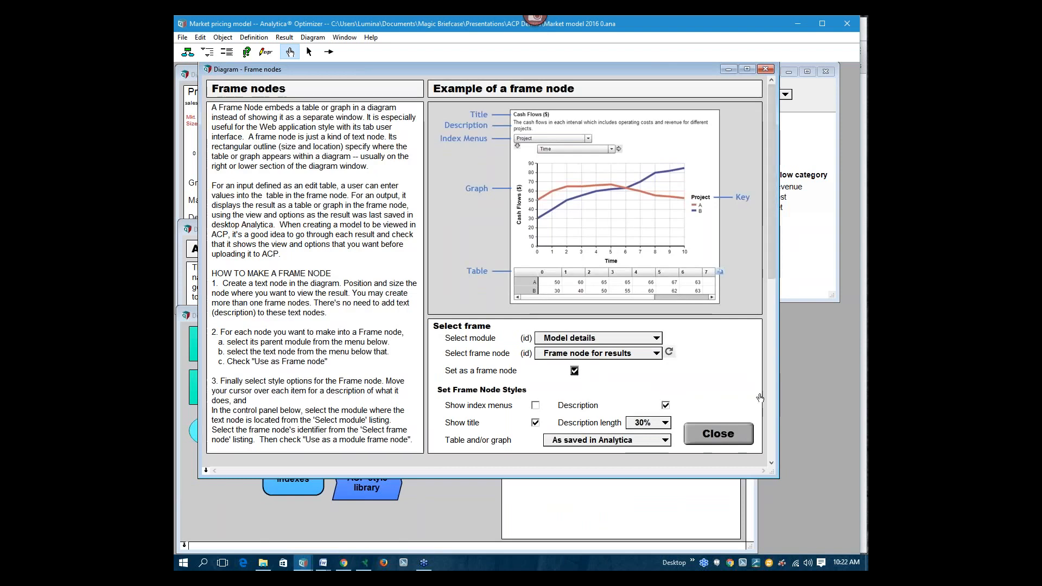
Set the Model details frame node's description length to 20% and close the Frame nodes page
left_click(664, 423)
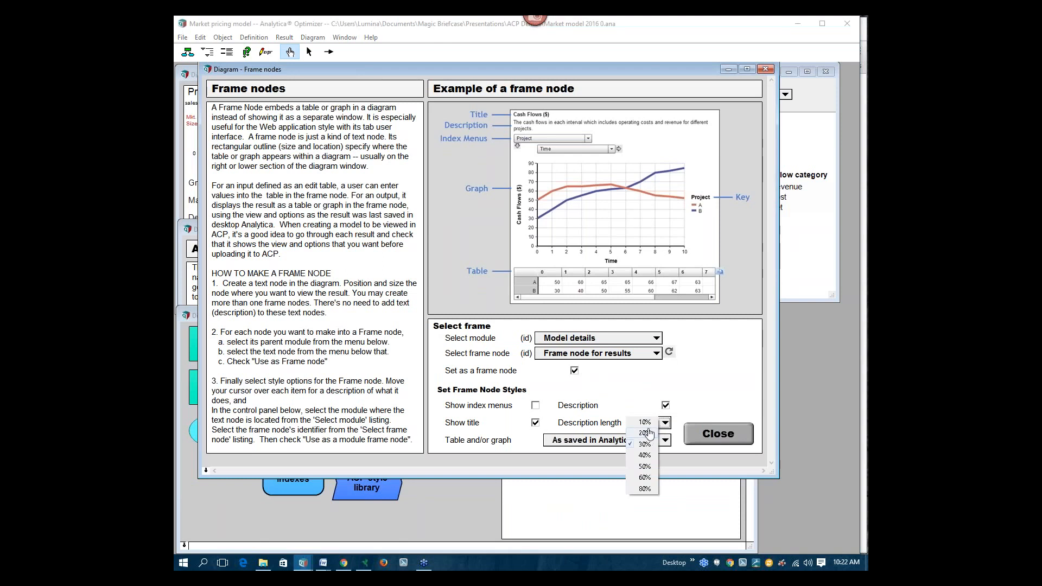
left_click(649, 440)
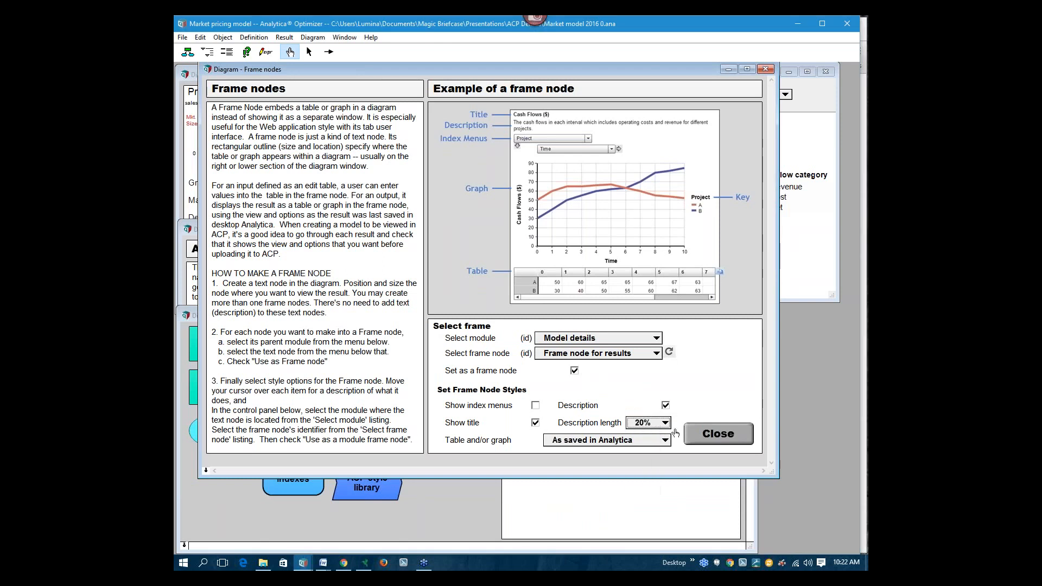
left_click(720, 437)
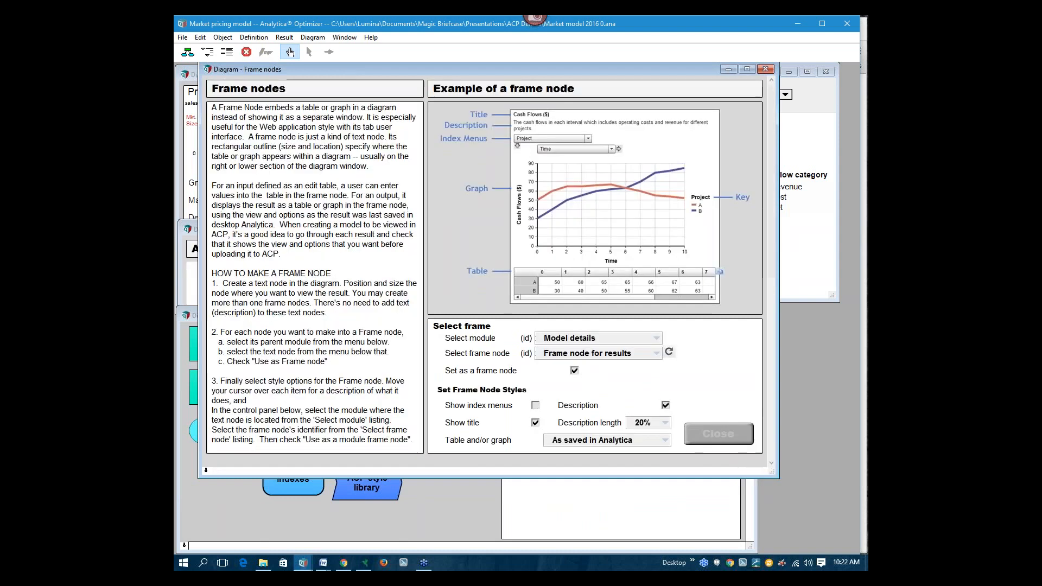
Publish the Market pricing model to the cloud and run it in Analytica Cloud Player
left_click(182, 37)
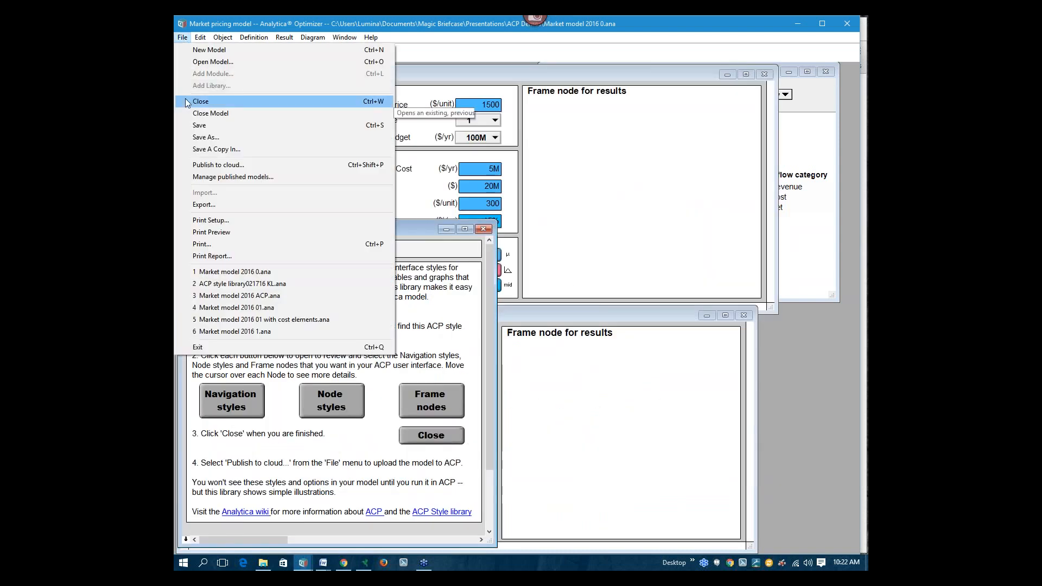
left_click(202, 165)
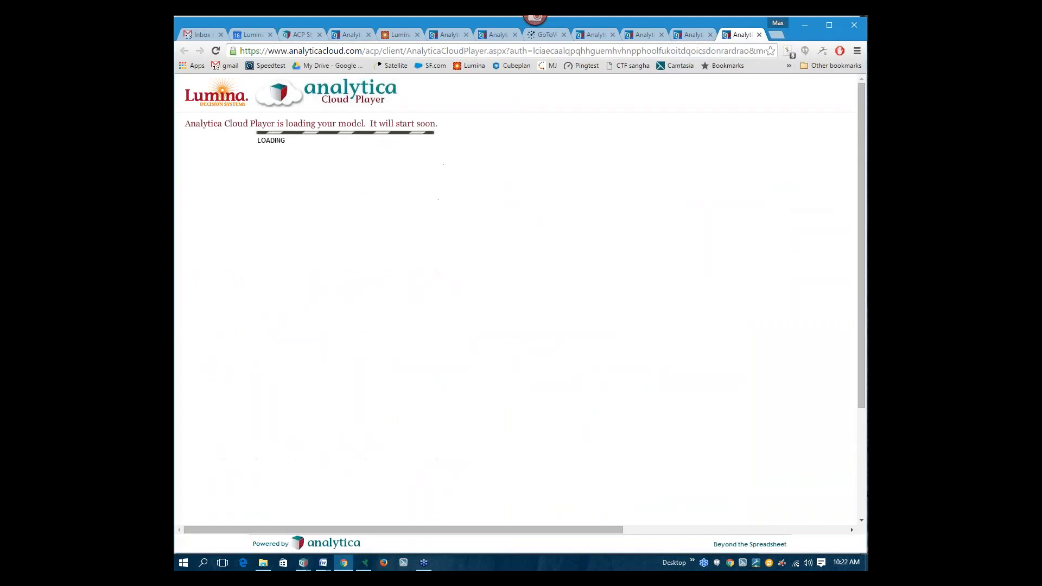
left_click(308, 190)
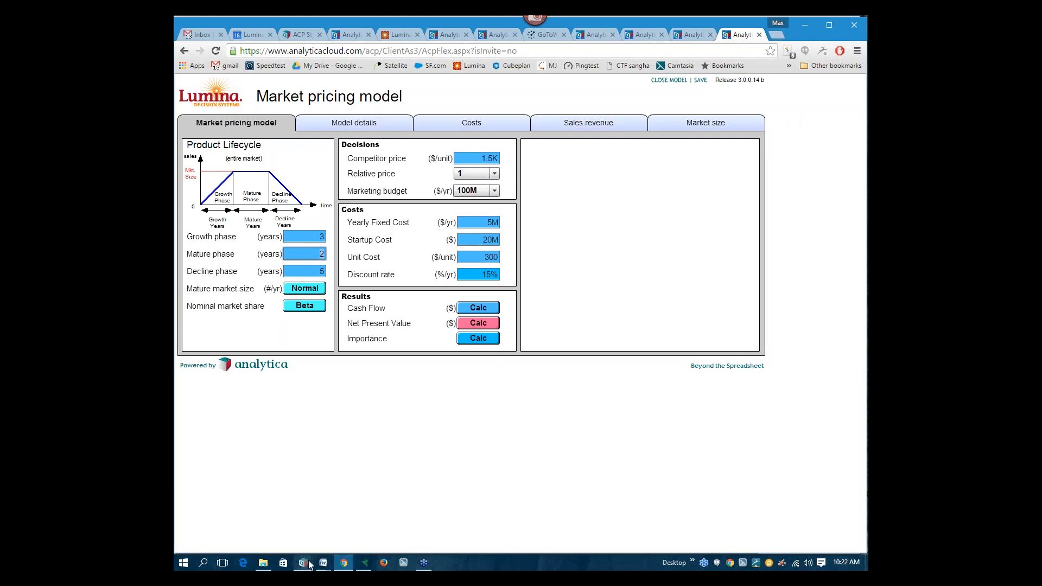
Switch to the Analytica desktop window and check the results frame nodes in both diagrams against the published model
mouse_move(310, 565)
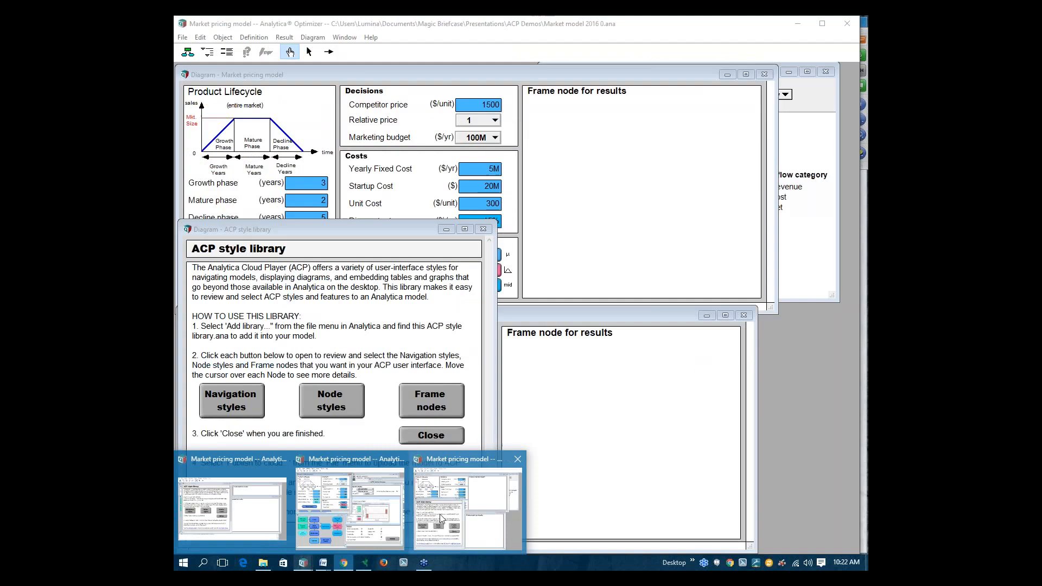
left_click(439, 514)
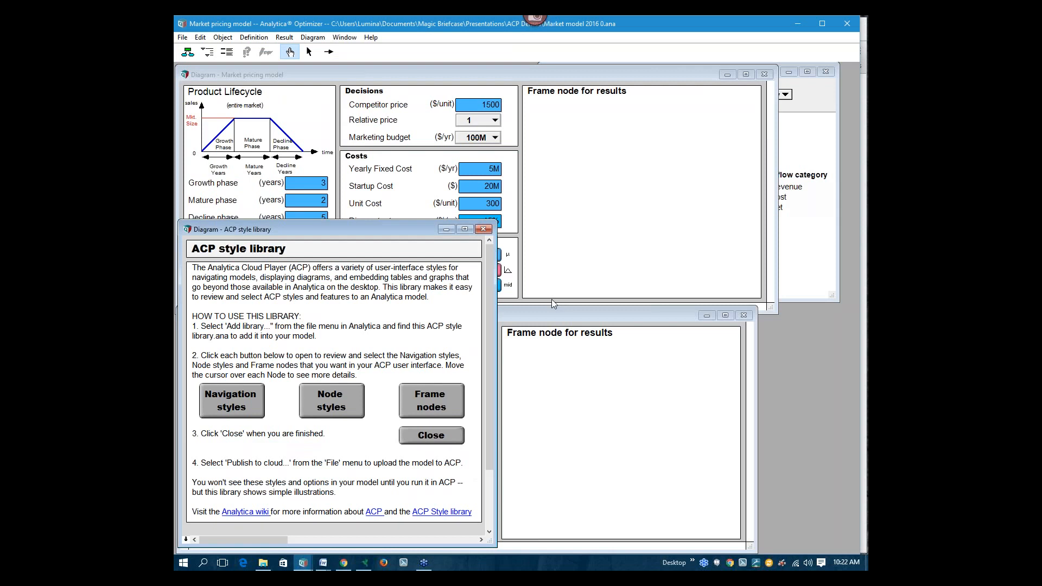
left_click(552, 300)
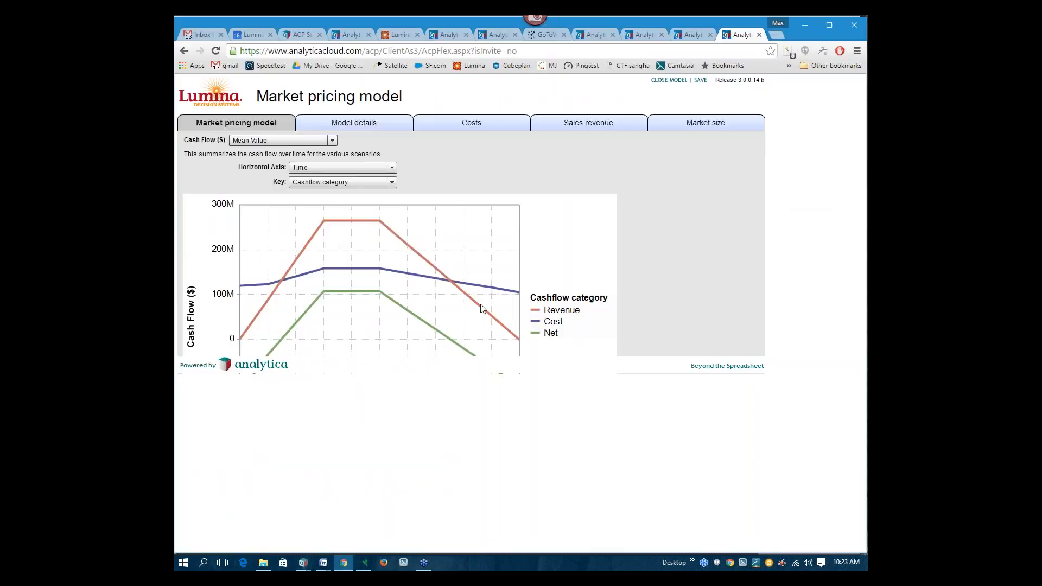
View the Net Present Value and Importance results in the frame of the published model's Model details page
left_click(326, 125)
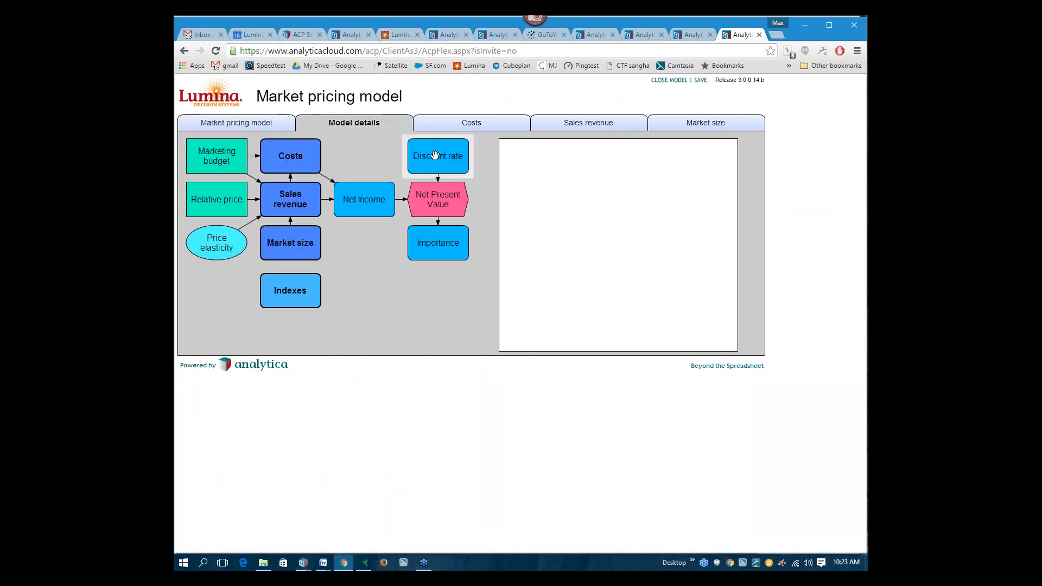
left_click(440, 204)
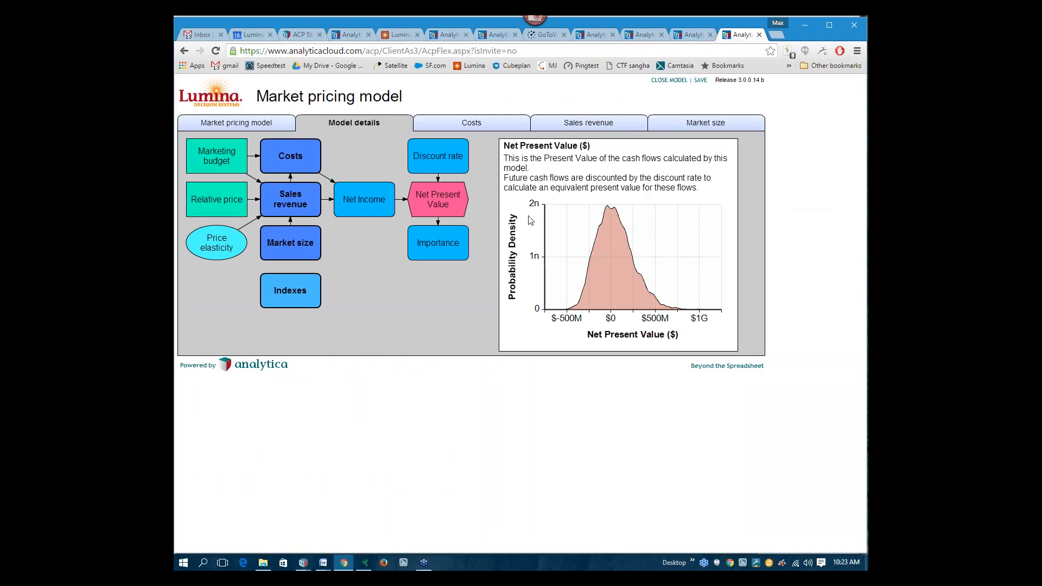
mouse_move(440, 235)
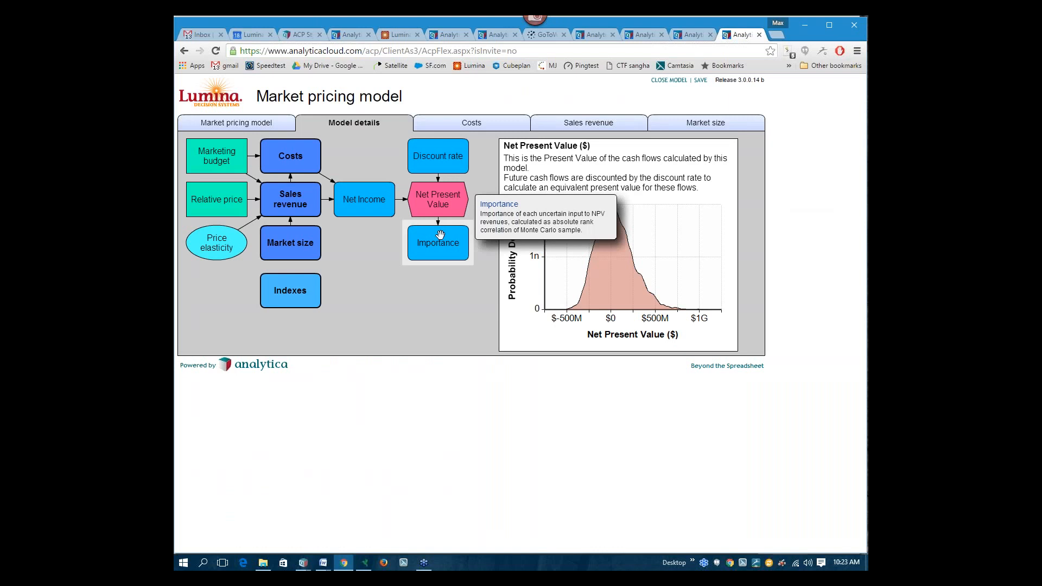
left_click(442, 241)
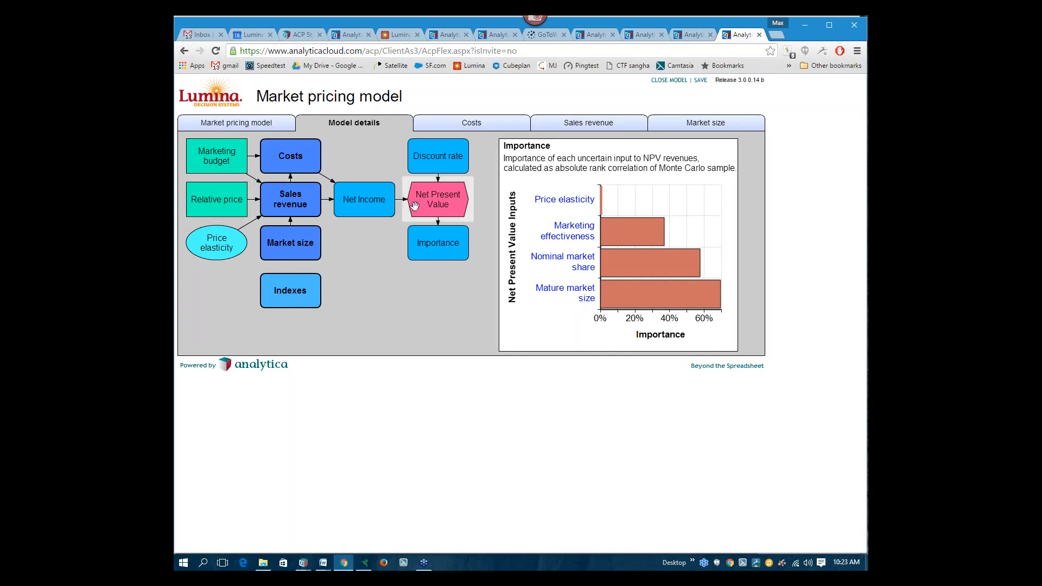
Examine Net Income, Price elasticity, Relative price and Net Present Value in turn in the Model details frame
left_click(368, 206)
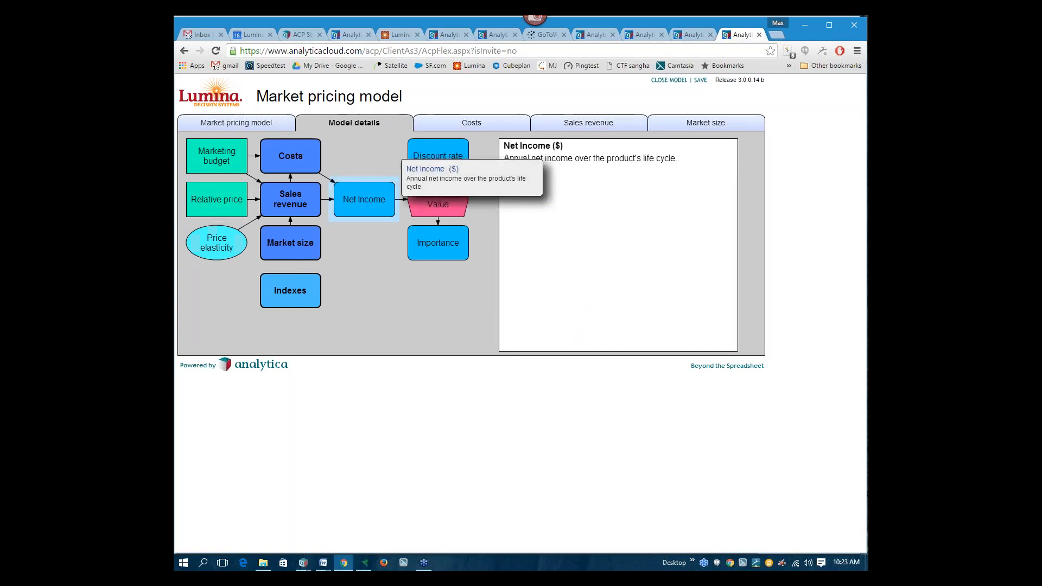
left_click(232, 237)
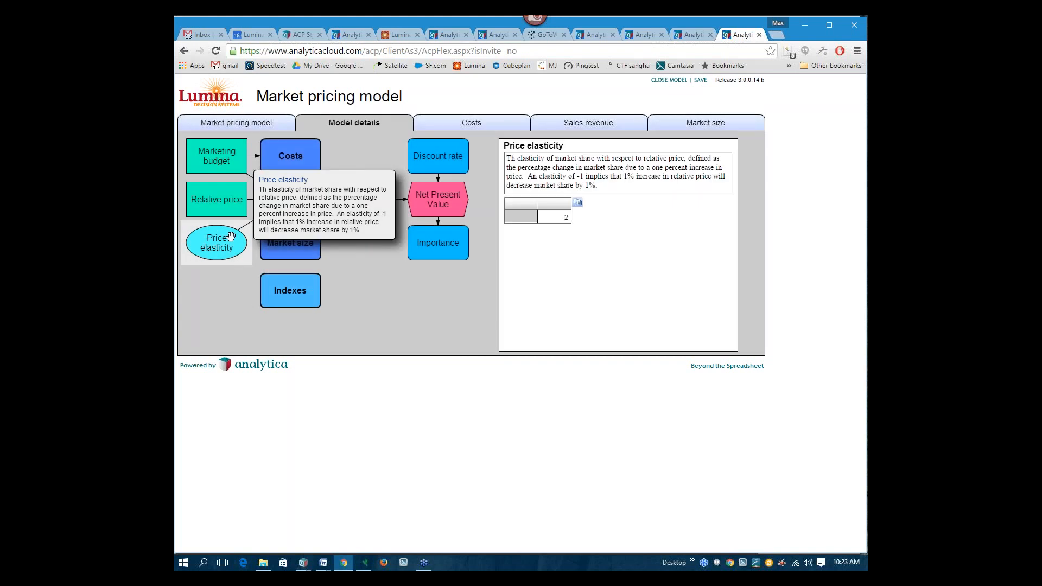
left_click(232, 200)
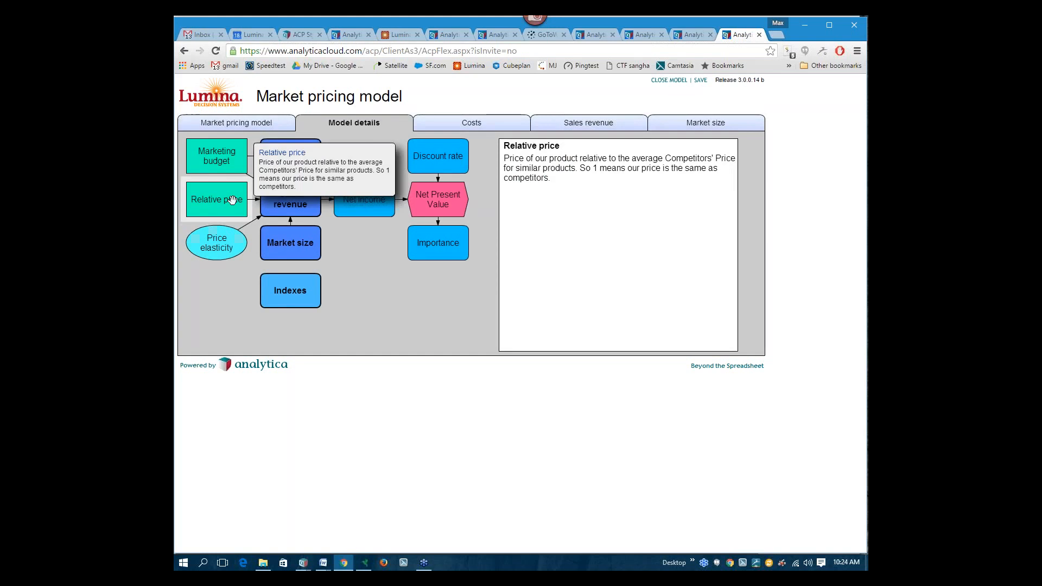
left_click(445, 203)
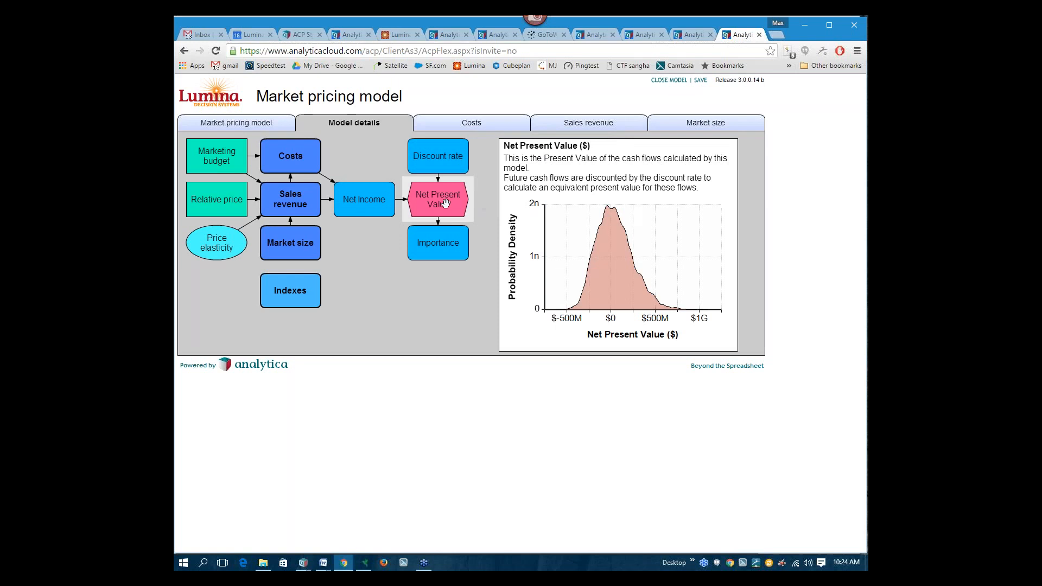
View the Sales units result in the frame of the published model's Sales revenue page
left_click(592, 126)
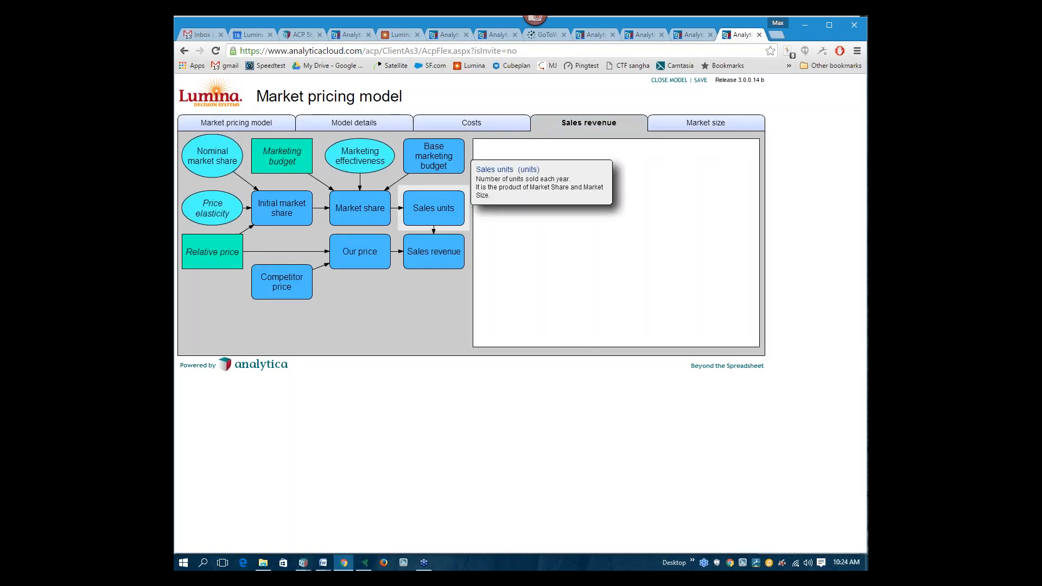
left_click(432, 216)
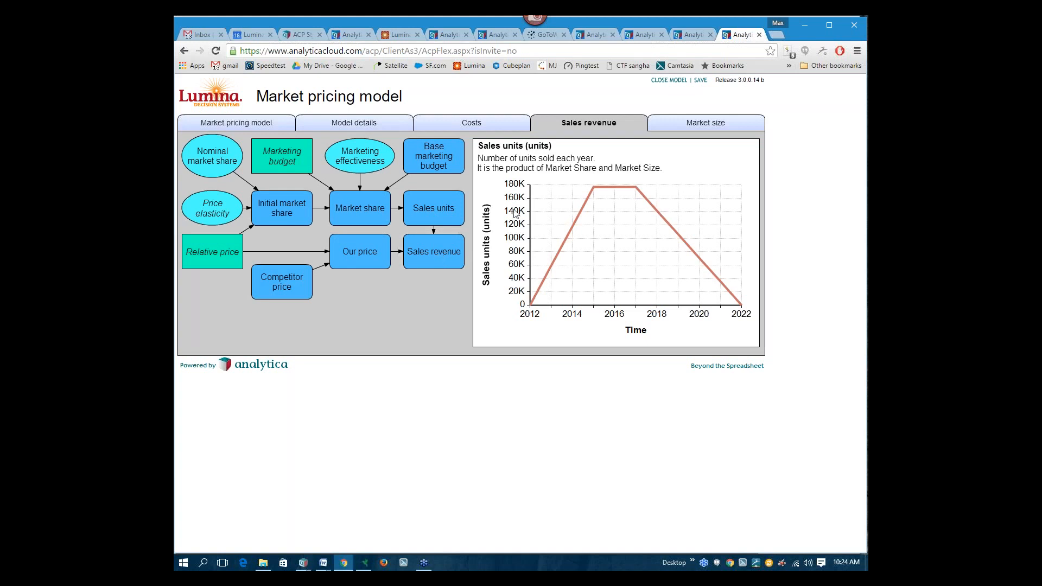
mouse_move(360, 260)
Switch back to the Analytica desktop model and reopen the ACP style library's Frame nodes page
mouse_move(303, 562)
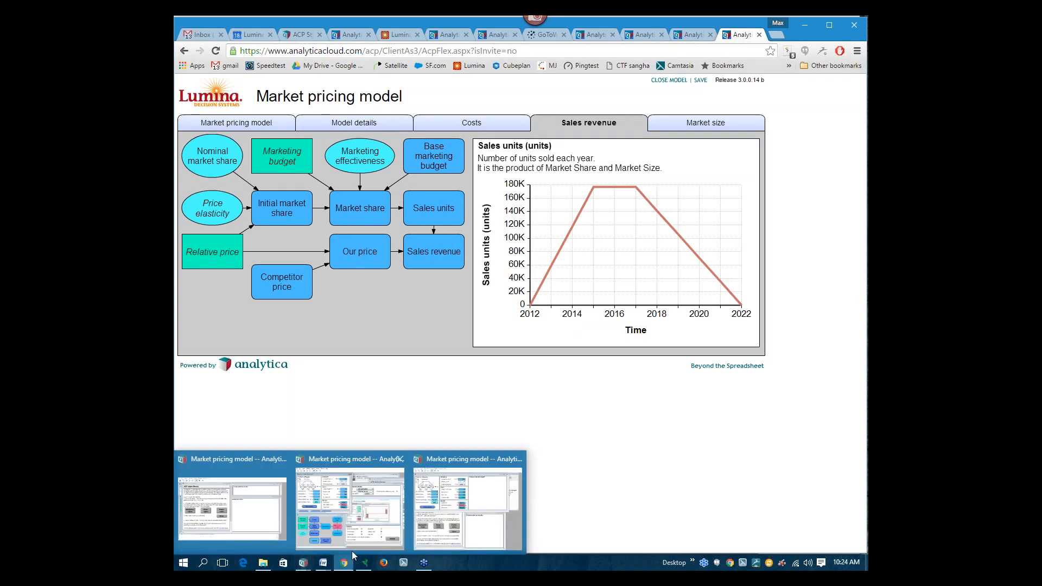
left_click(443, 529)
left_click(471, 350)
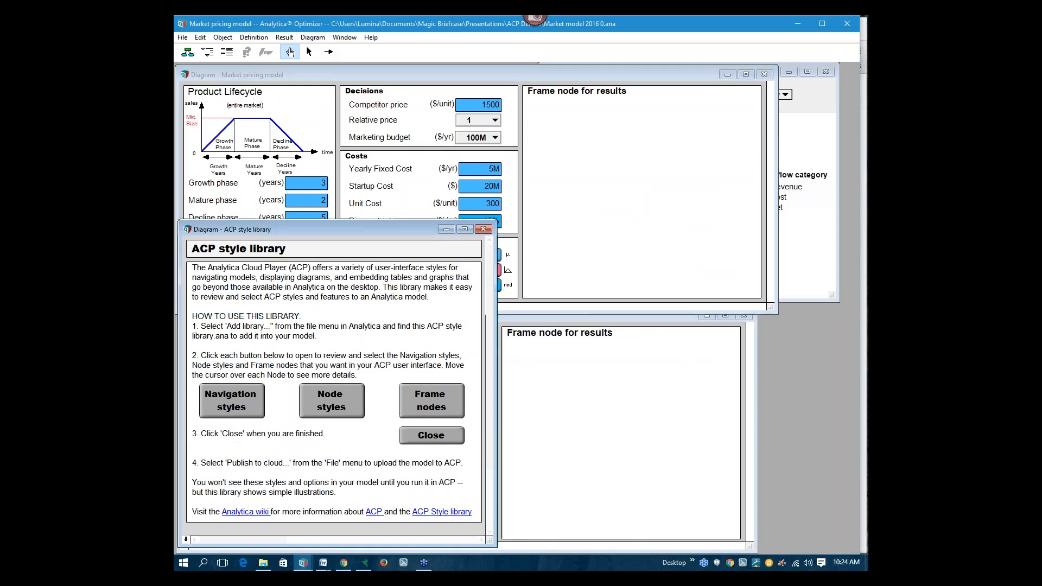
left_click(594, 227)
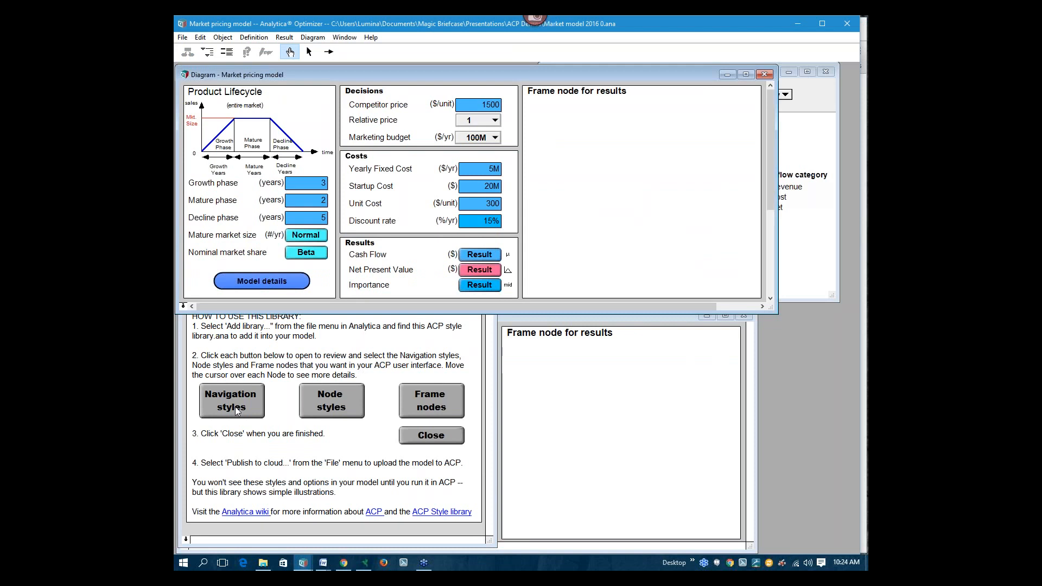
left_click(419, 402)
left_click(418, 403)
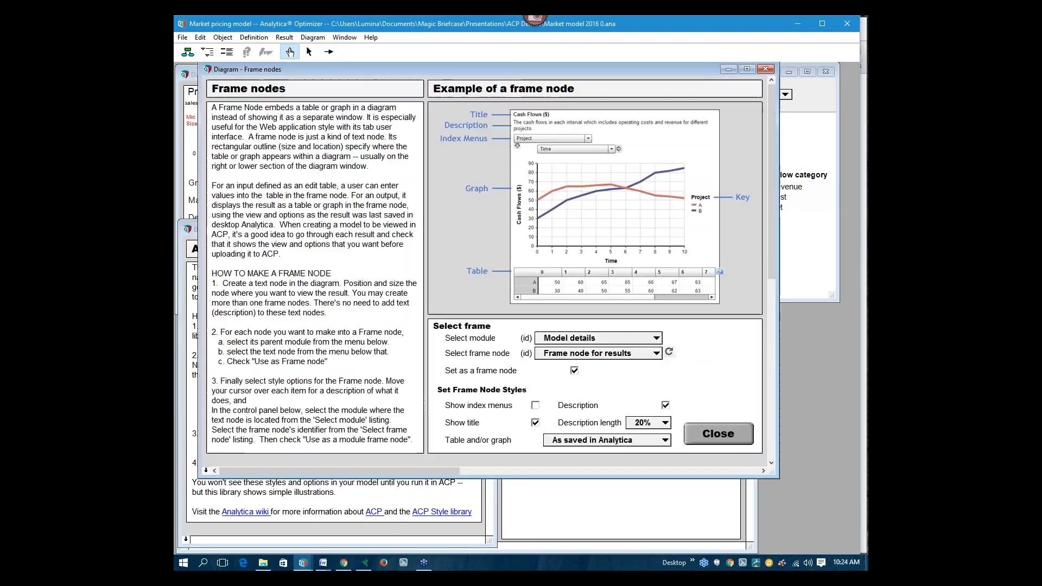
Set the Market pricing model module's "Frame node for results" text node as a frame node with a 20% description length
left_click(583, 338)
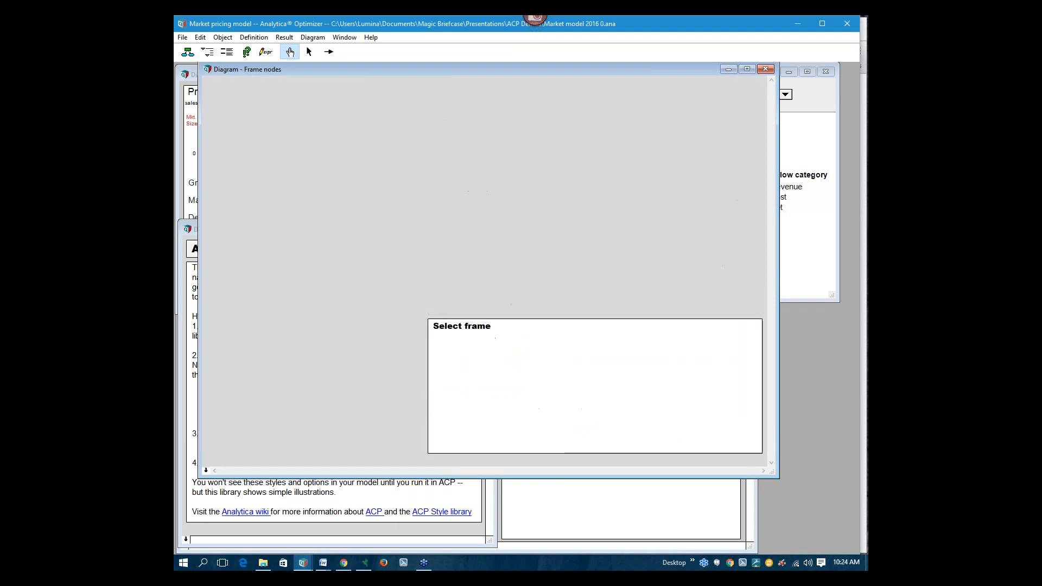
left_click(598, 353)
left_click(570, 398)
left_click(575, 371)
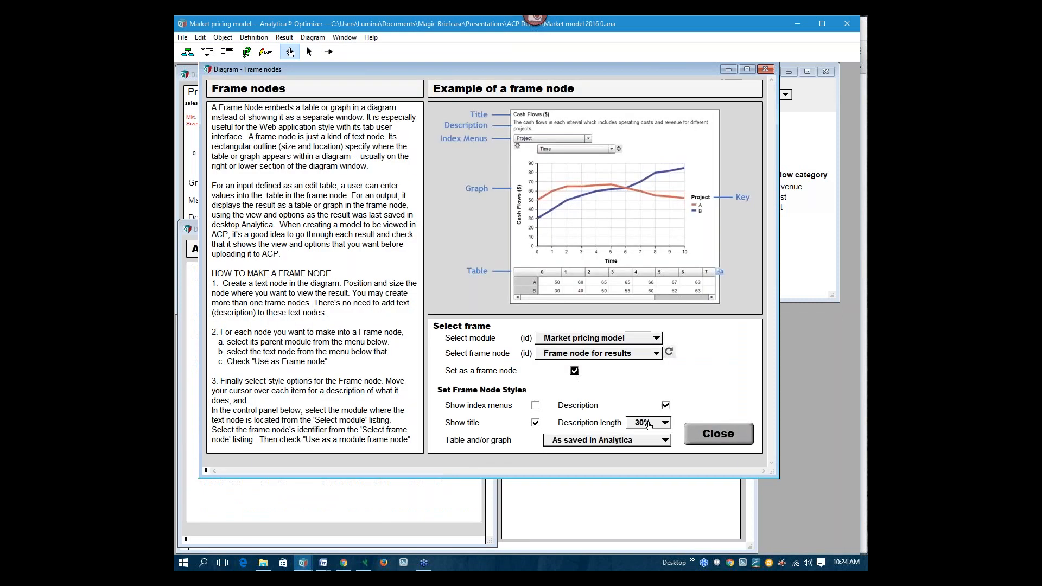
left_click(646, 422)
left_click(645, 433)
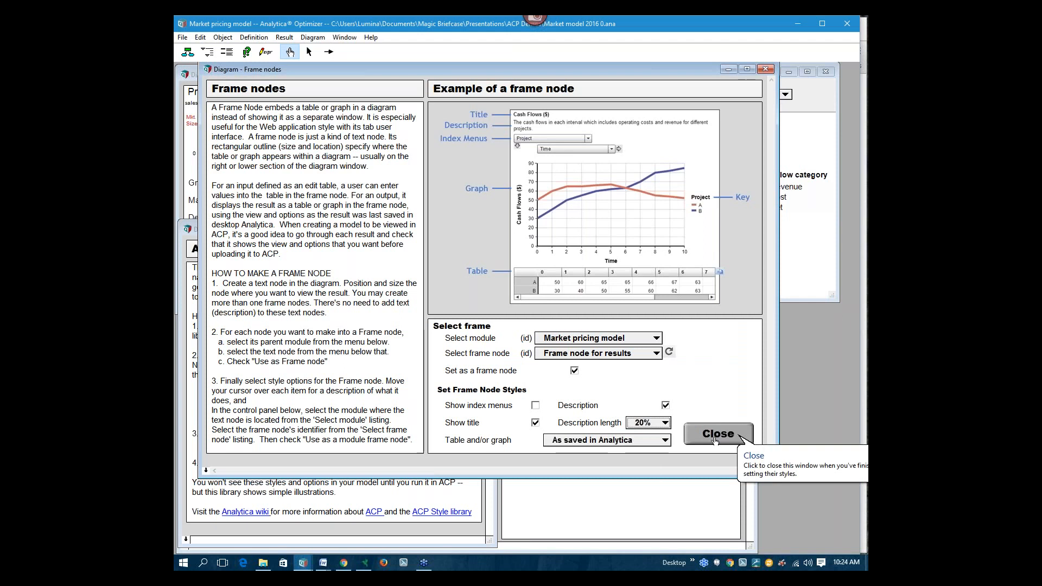
left_click(715, 436)
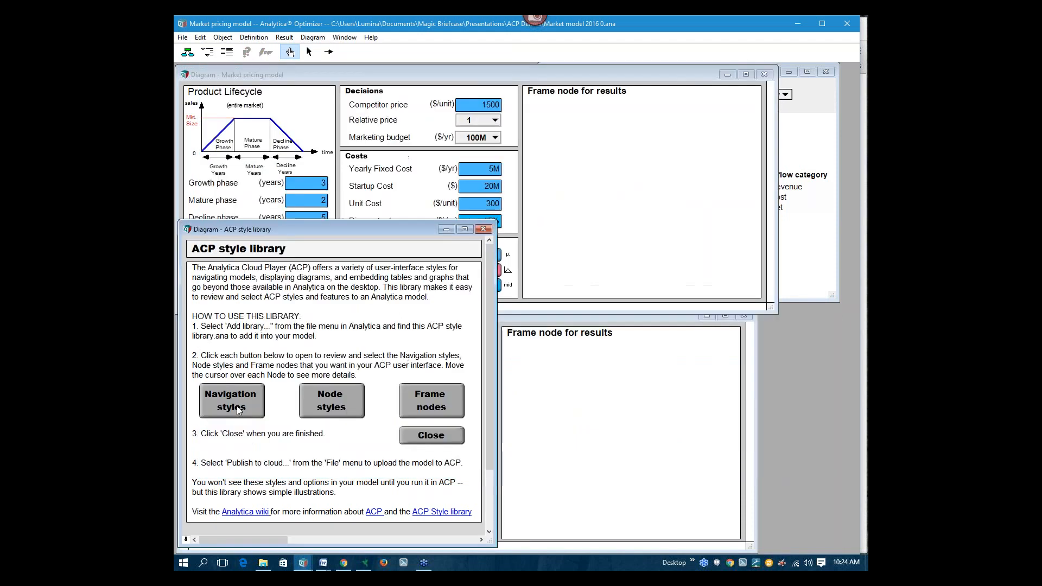
Reopen the ACP Navigation Style window, keep Web application as main style and set the navigation style to Tabs down left
left_click(236, 405)
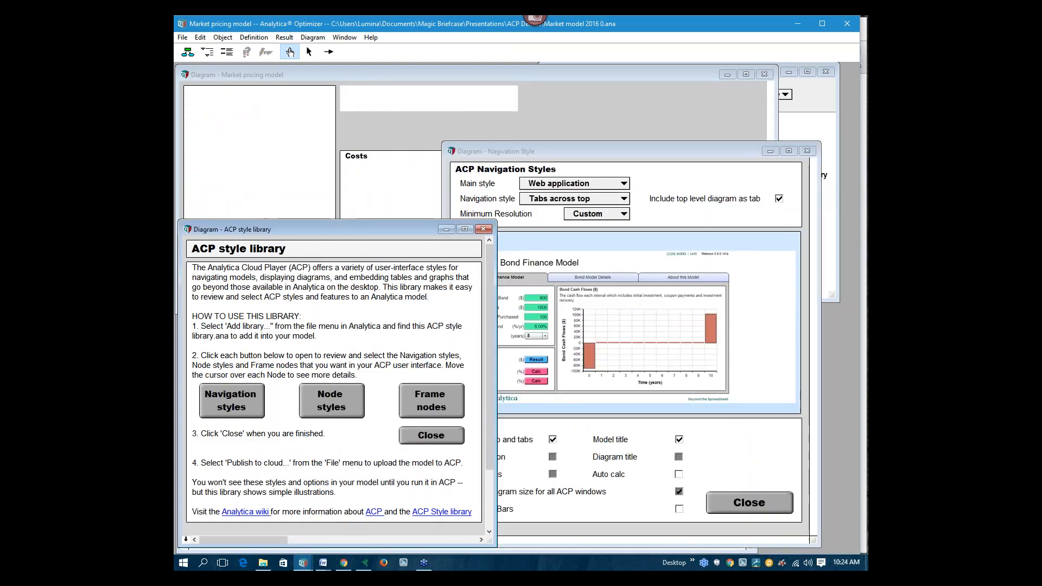
left_click_drag(712, 152, 715, 73)
left_click(569, 110)
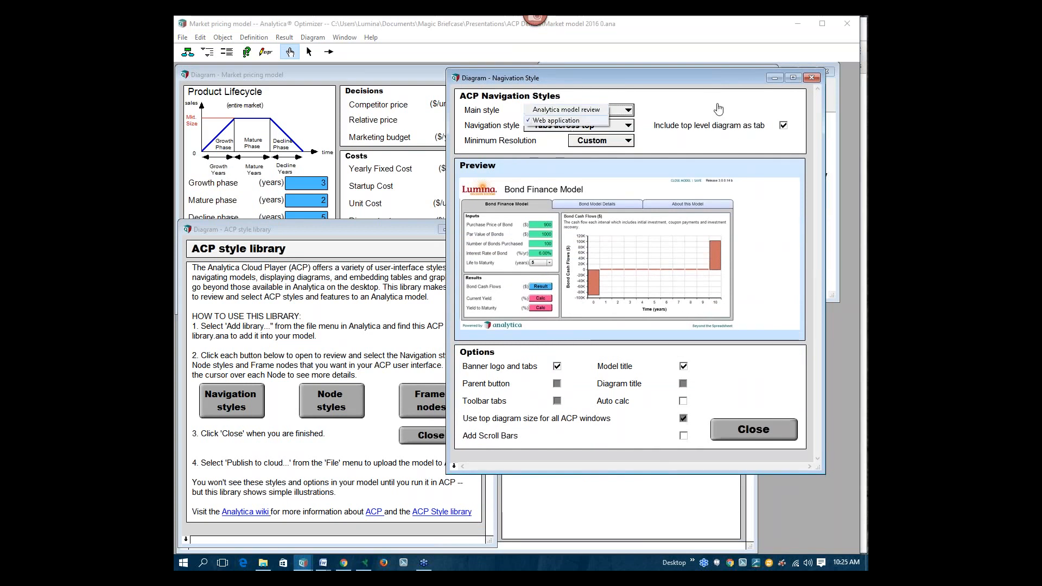
left_click(573, 121)
left_click(582, 126)
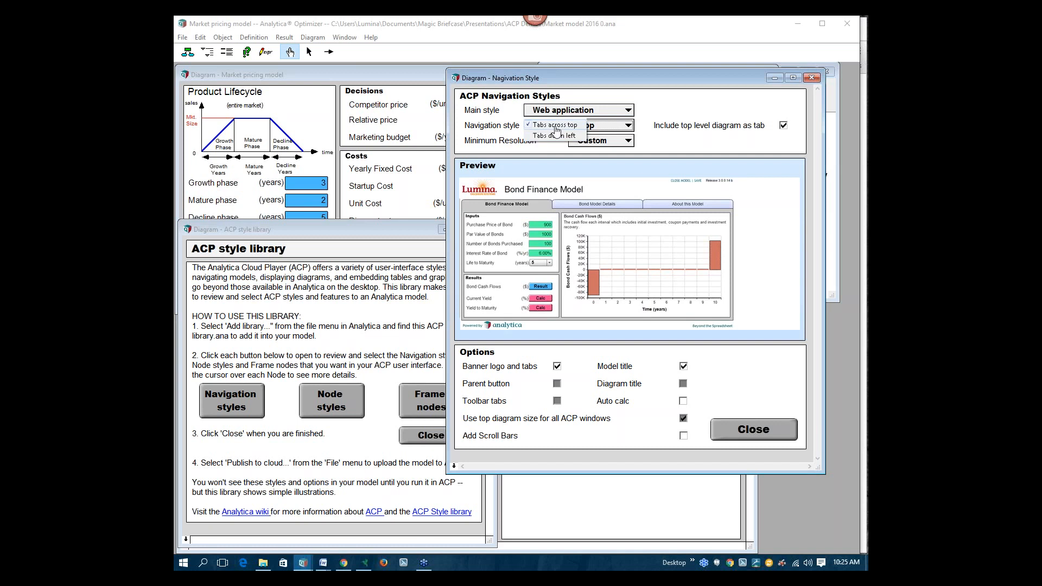
left_click(556, 137)
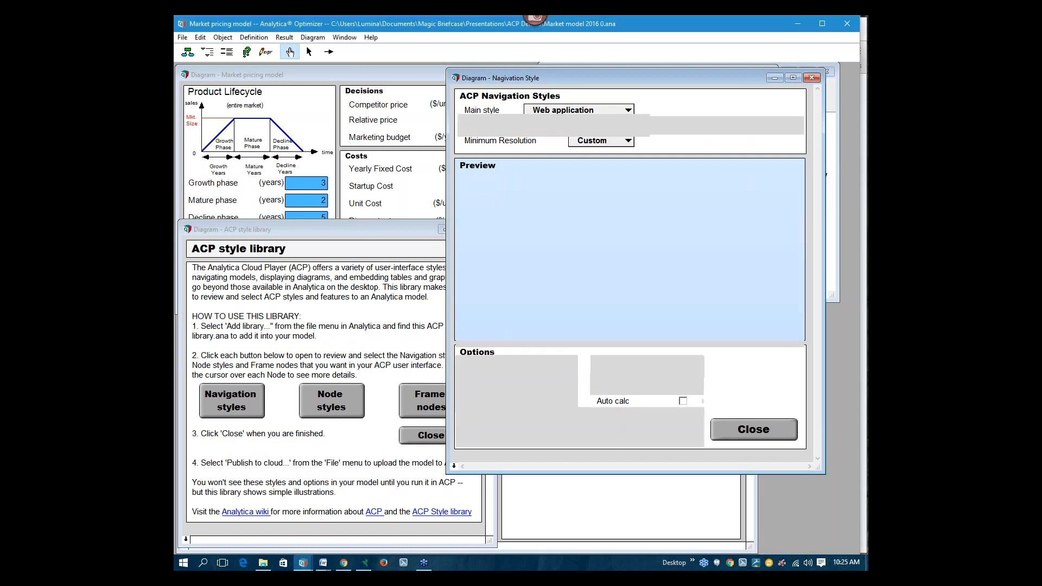
Try the navigation style without the top level diagram tab and without the model title, restoring both options
left_click(784, 126)
left_click(784, 126)
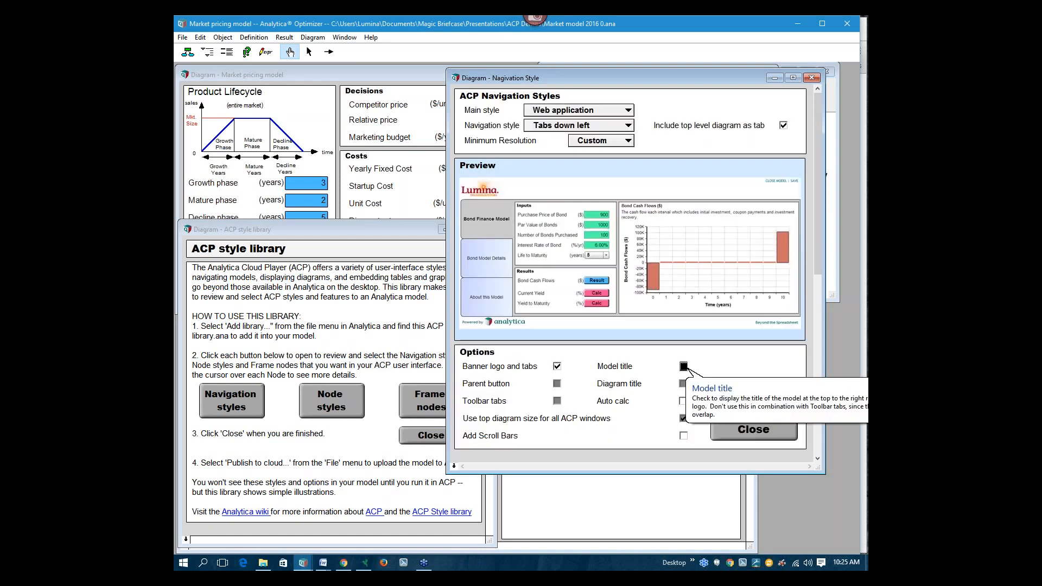
left_click(684, 367)
left_click(683, 367)
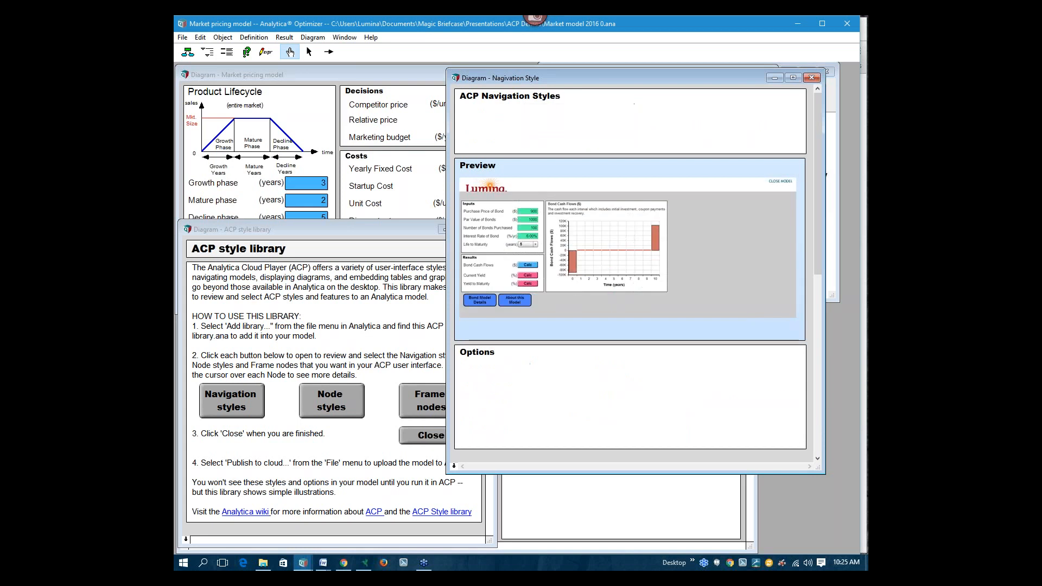
Turn on Auto calc, keeping the minimum resolution at Custom, and return to the Market pricing model diagram
left_click(683, 402)
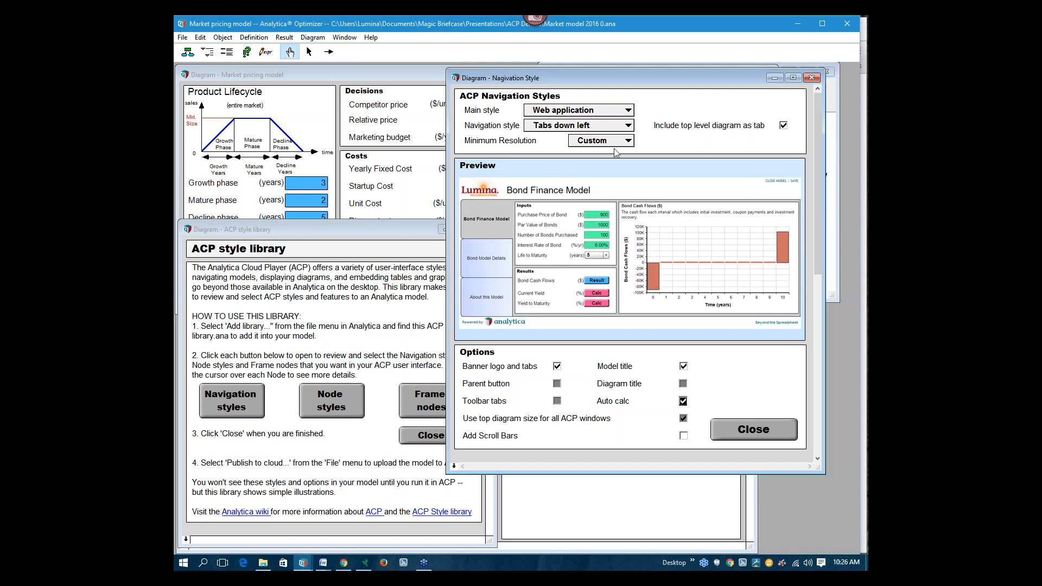
mouse_move(616, 146)
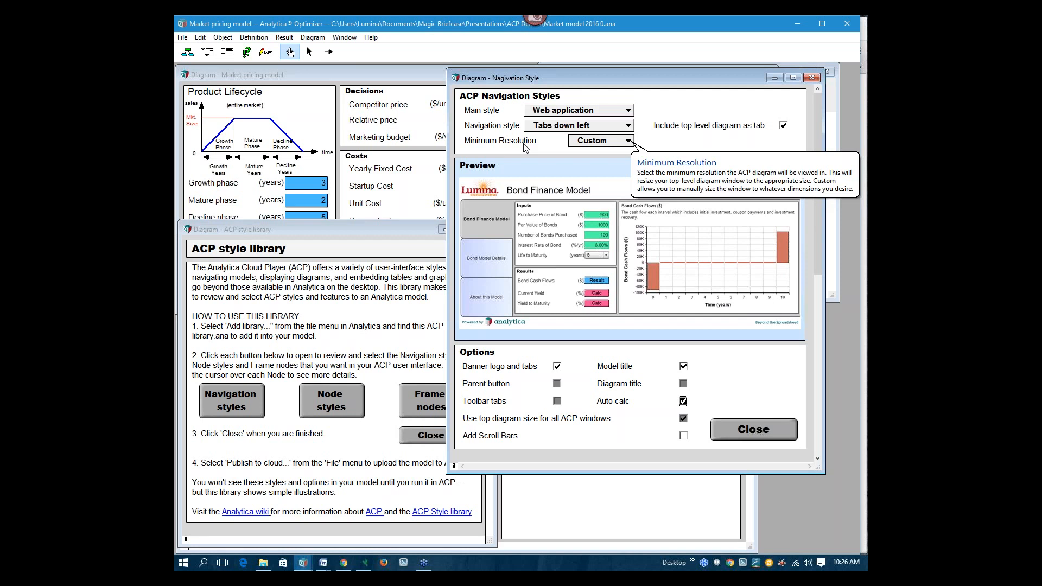
left_click(594, 142)
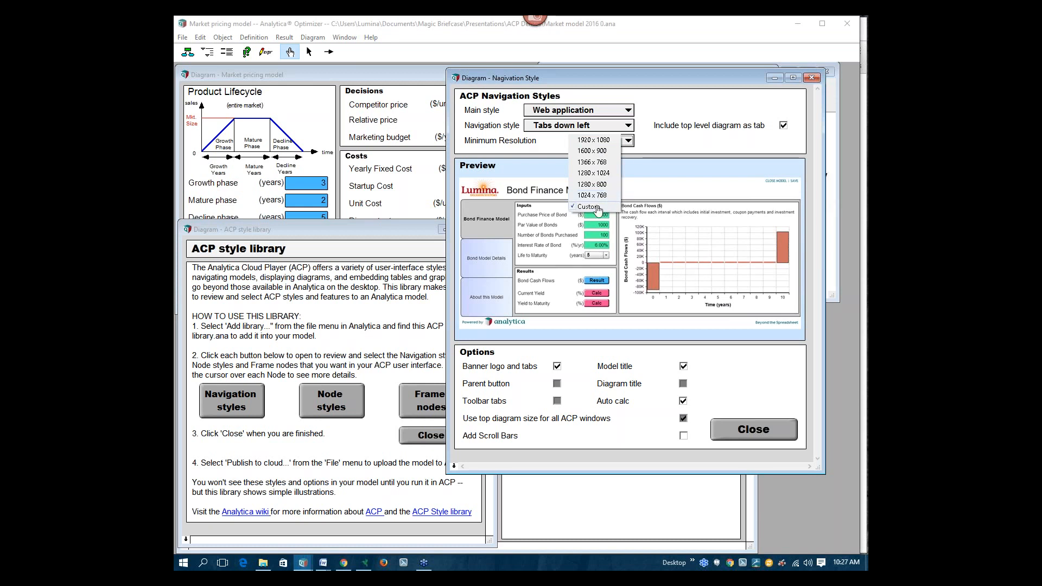
left_click(598, 209)
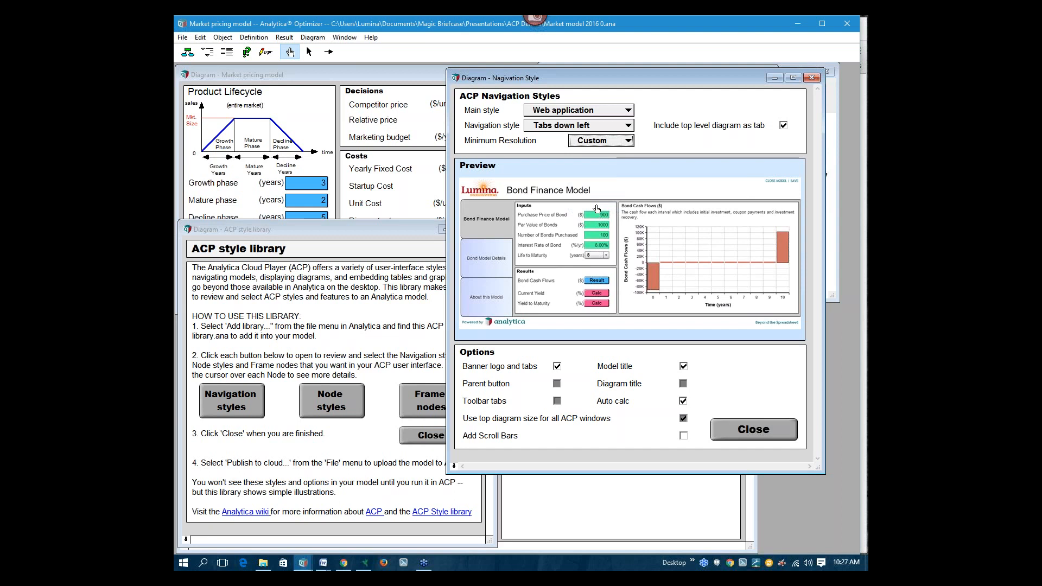
left_click(417, 152)
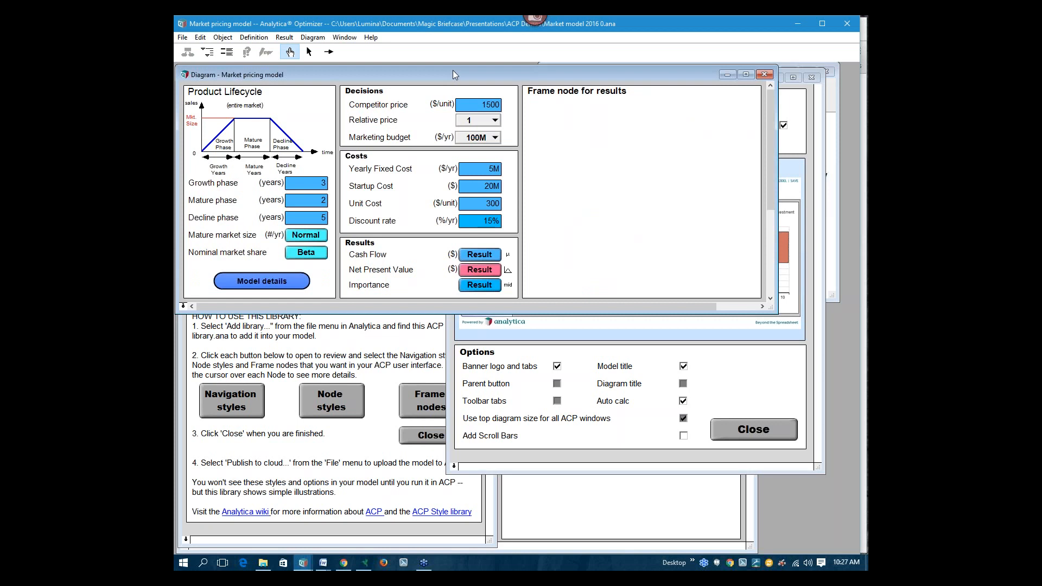
Add a variable node titled "Extra node at the bottom" well below Indexes in the Model details diagram, and return to browse mode
left_click_drag(453, 70, 453, 69)
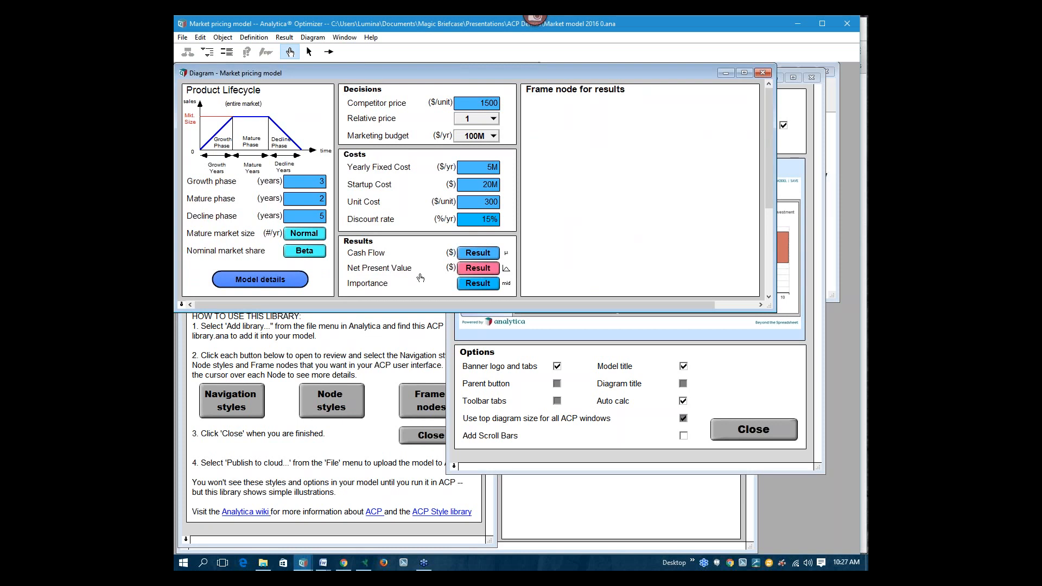
left_click(278, 280)
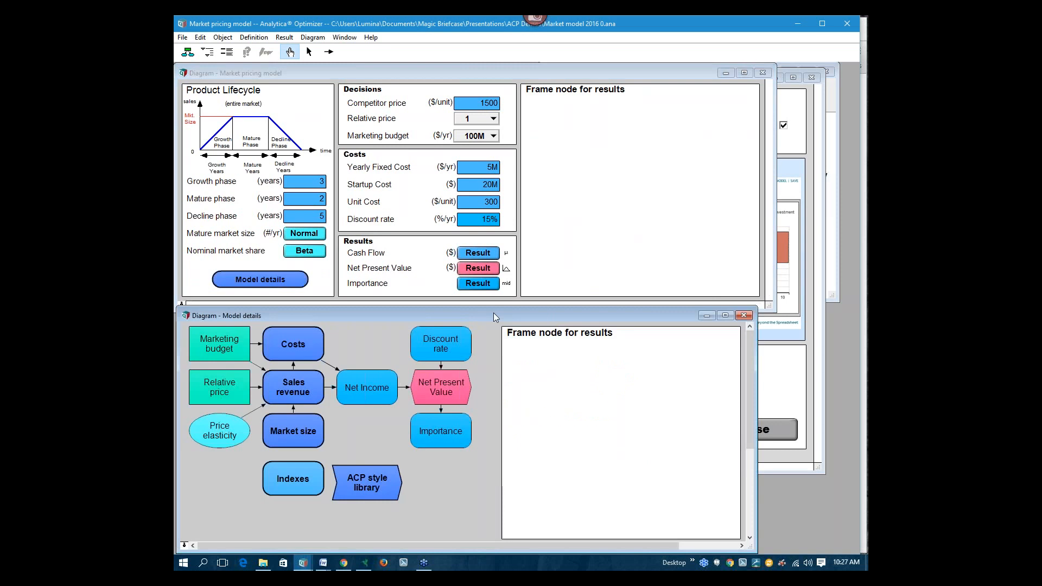
left_click_drag(493, 313, 615, 135)
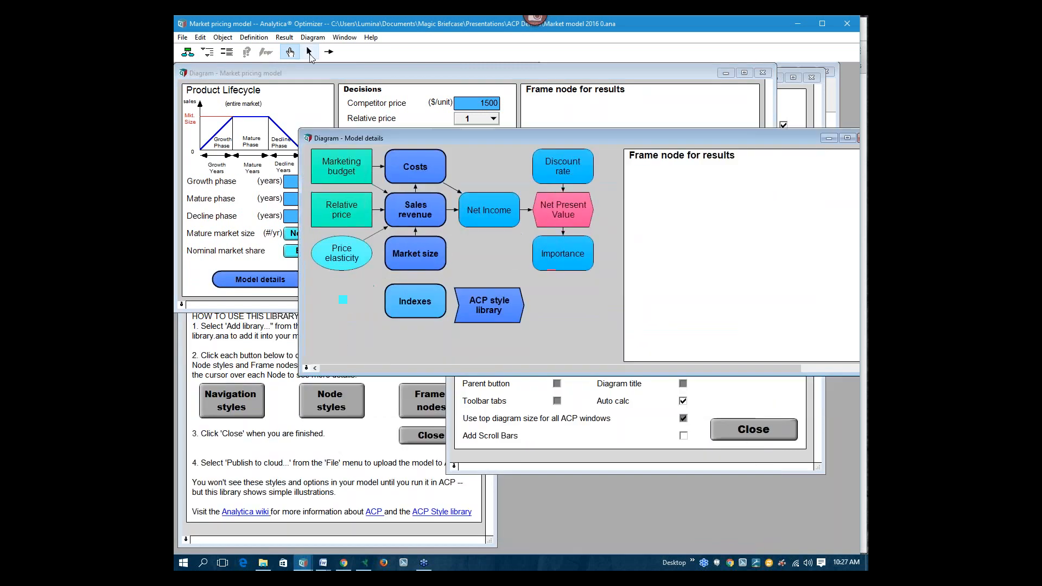
left_click(309, 52)
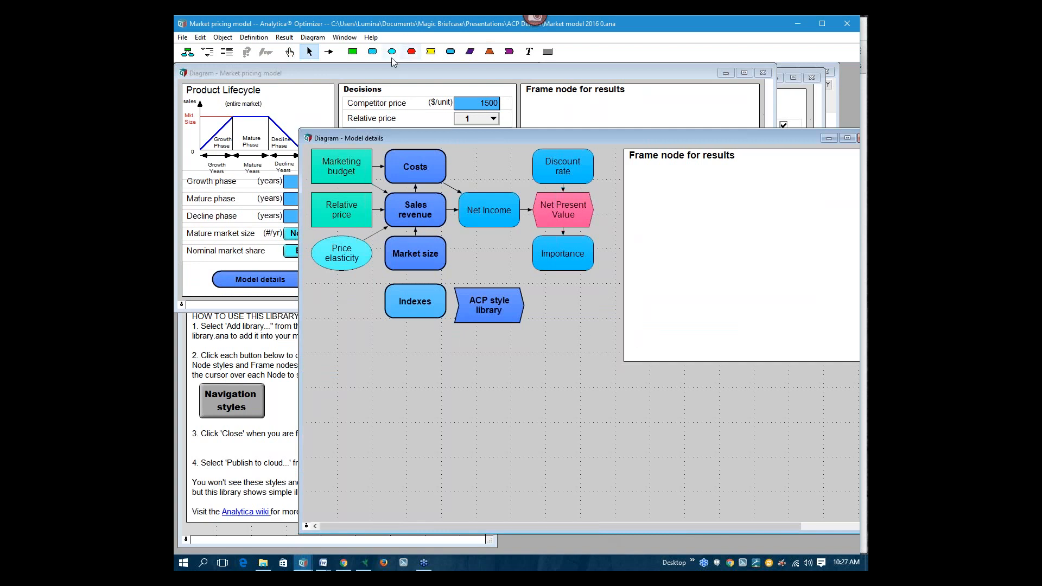
left_click_drag(372, 51, 403, 487)
type("Extr")
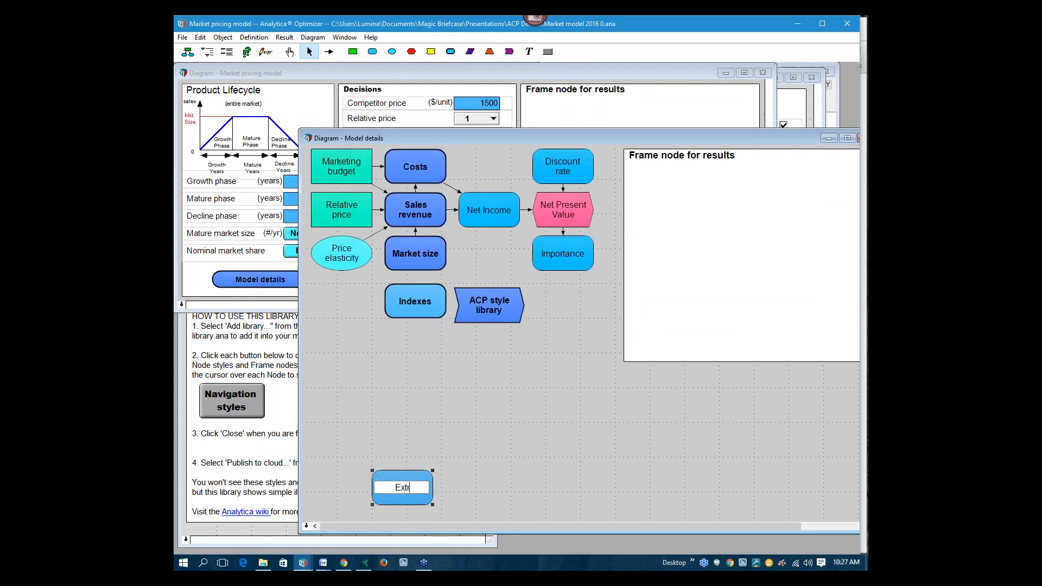
type("a node at the ")
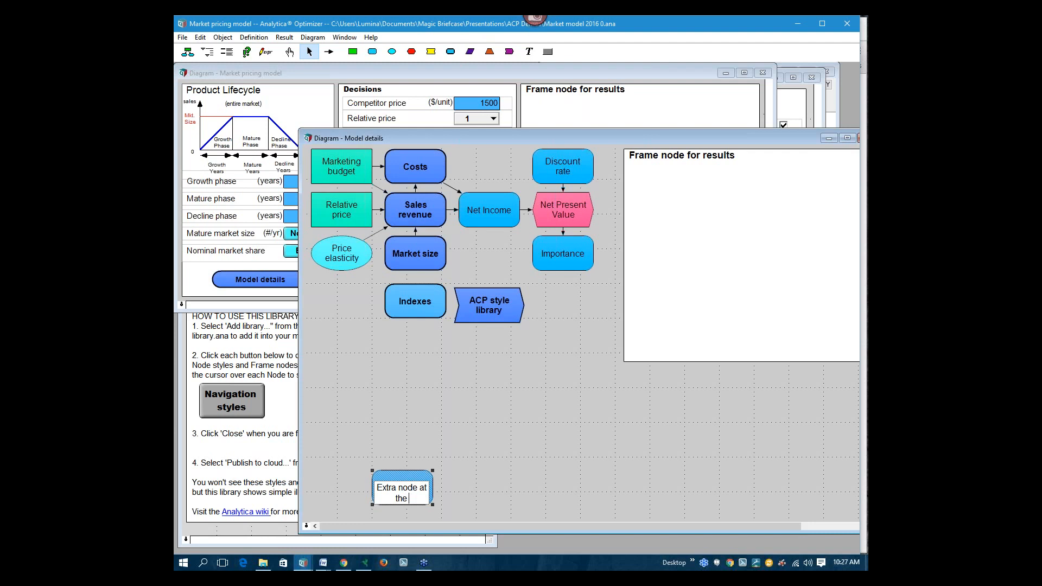
type("bottom")
left_click(538, 344)
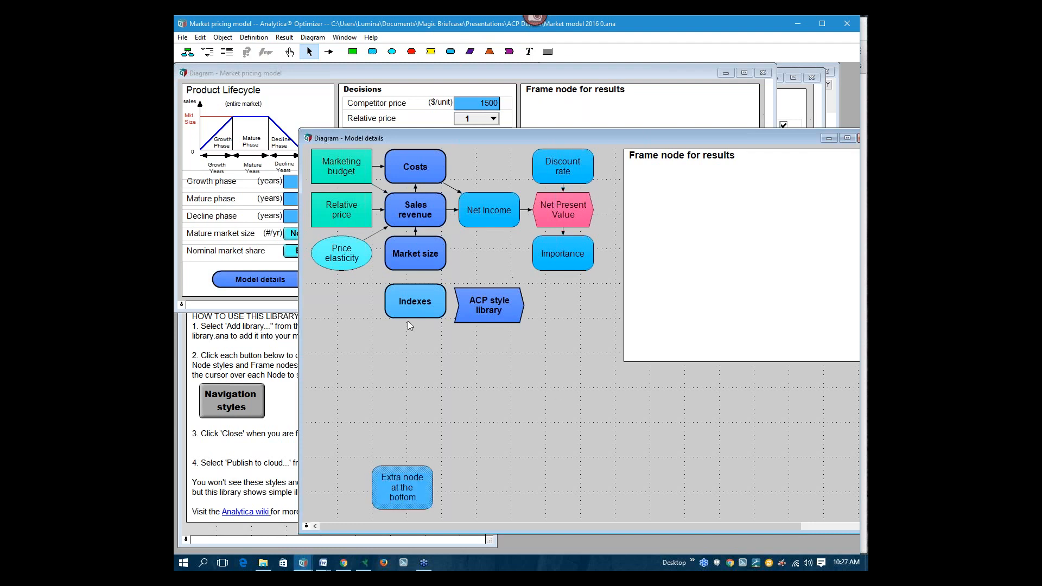
left_click(263, 297)
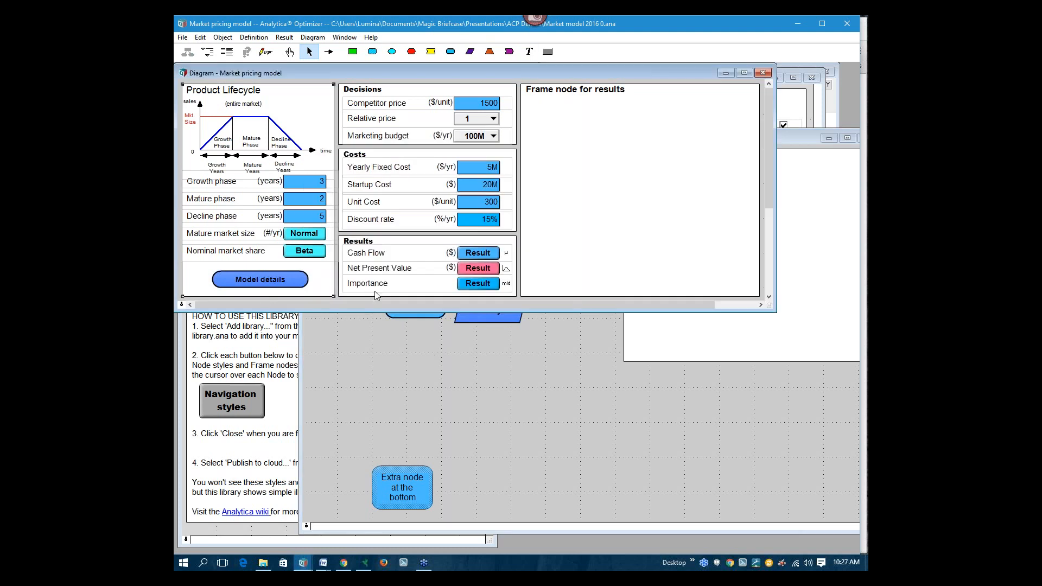
left_click(495, 434)
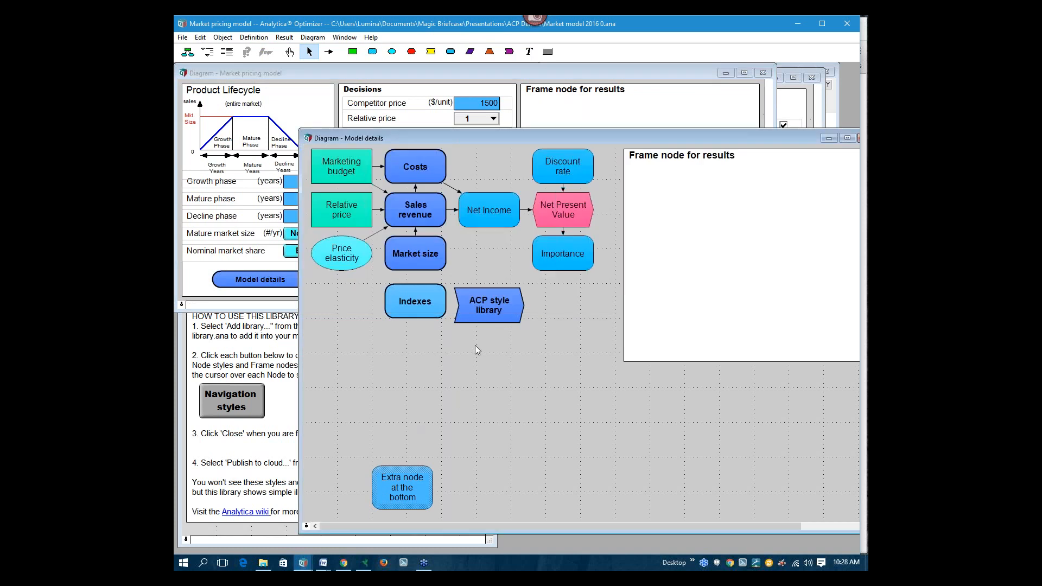
left_click(291, 53)
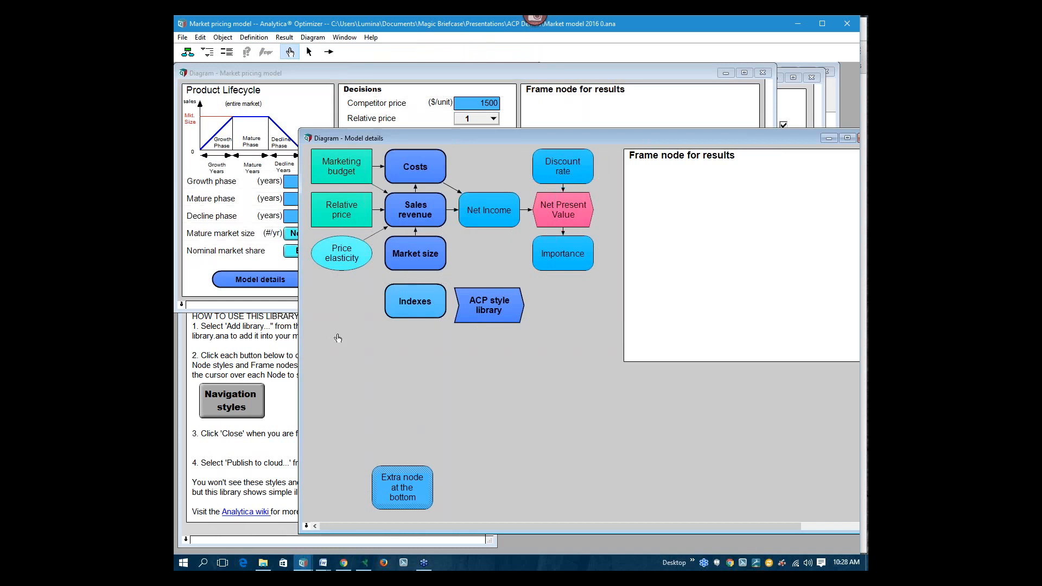
Open the ACP library's Node style settings and enable Bevels and Shadows for the node edge appearance
left_click(247, 359)
left_click(330, 404)
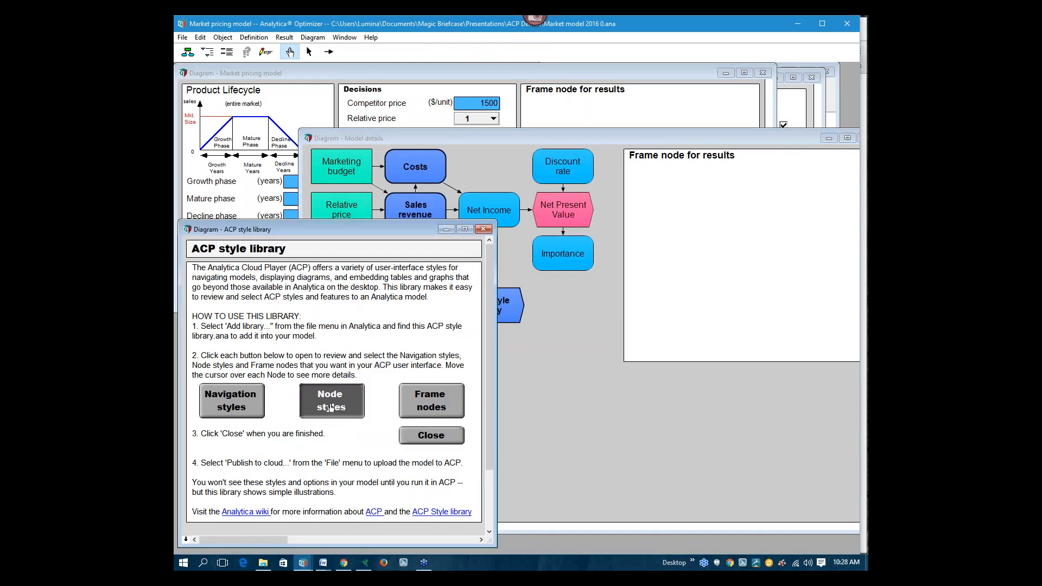
left_click_drag(432, 80, 614, 146)
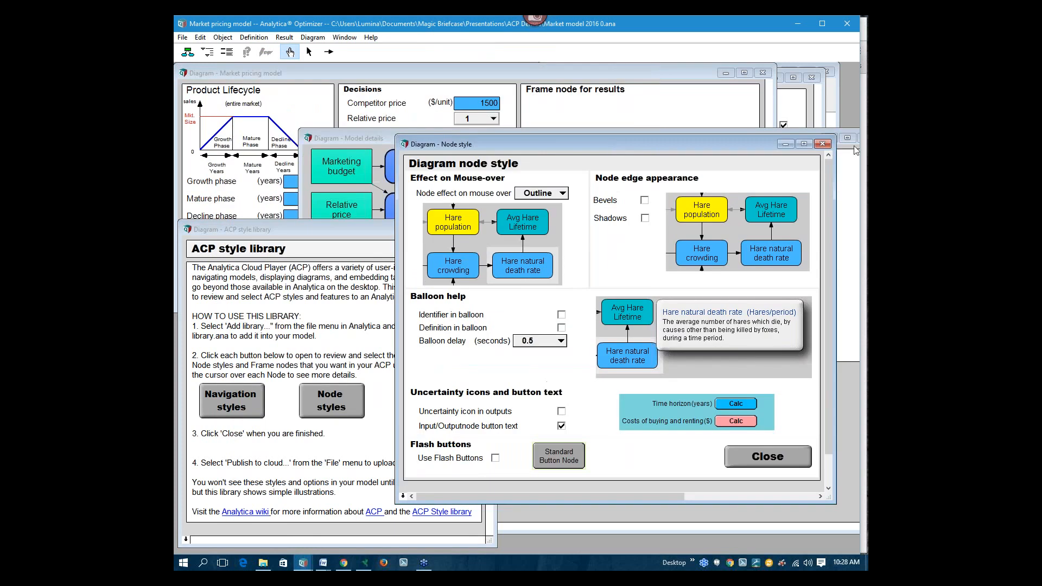
left_click(860, 41)
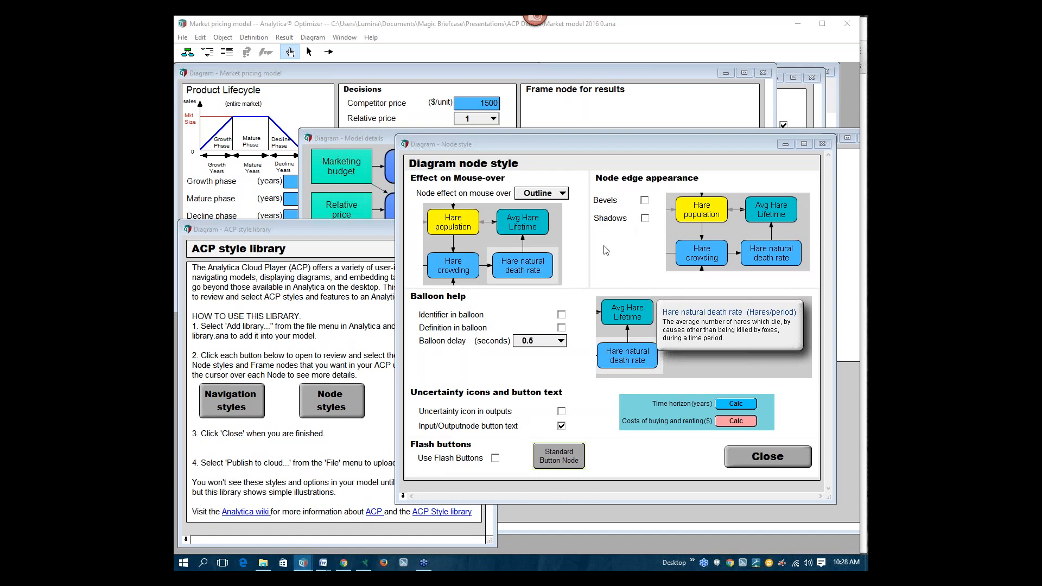
left_click(636, 144)
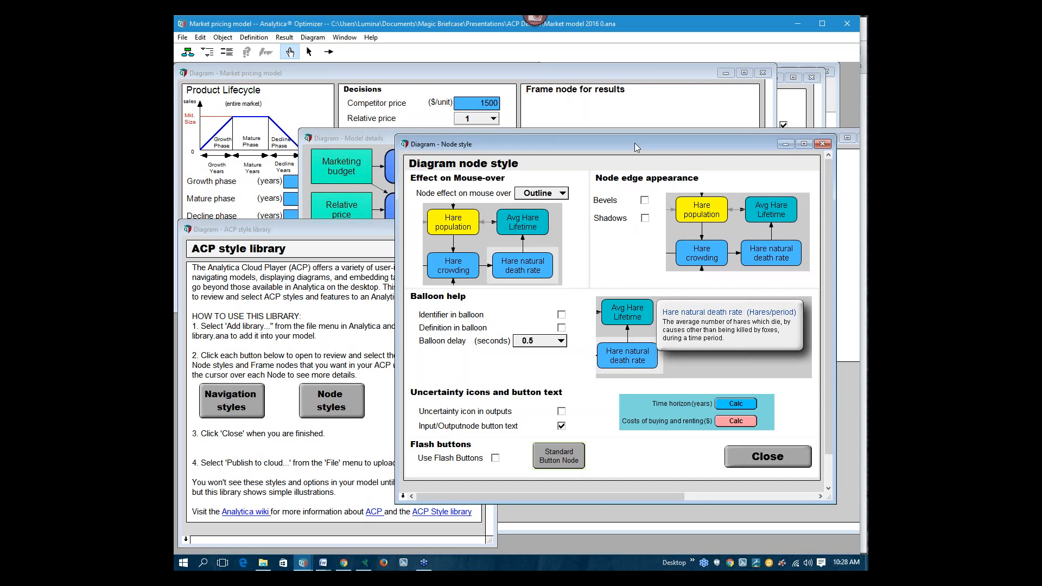
left_click_drag(634, 142, 481, 133)
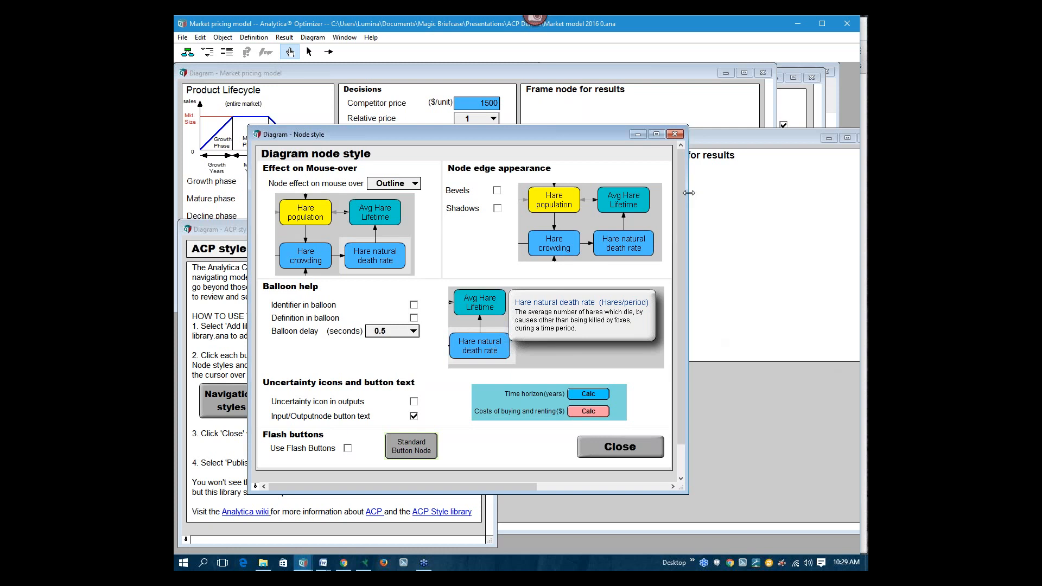
left_click(715, 57)
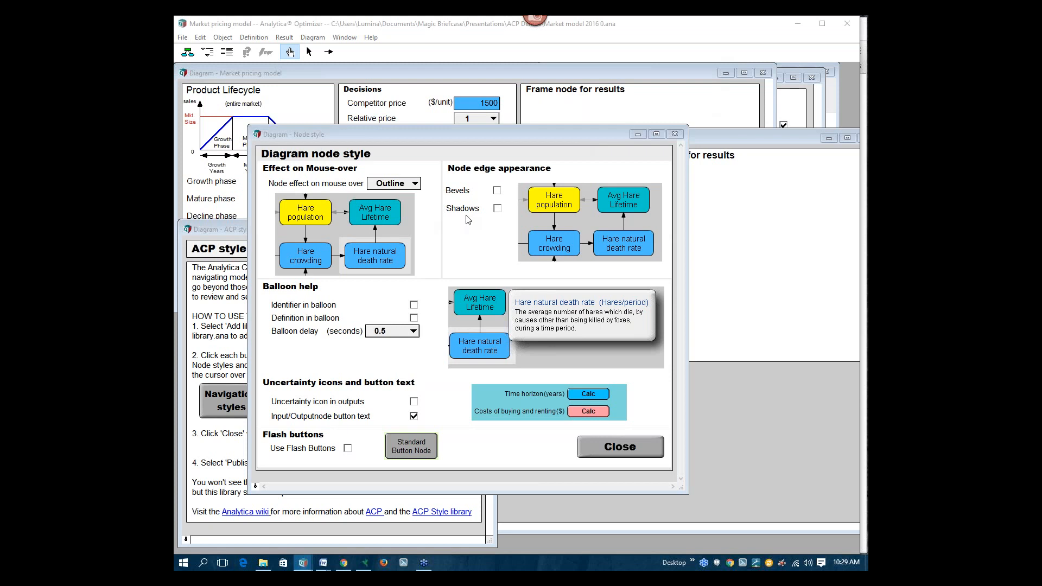
left_click(497, 190)
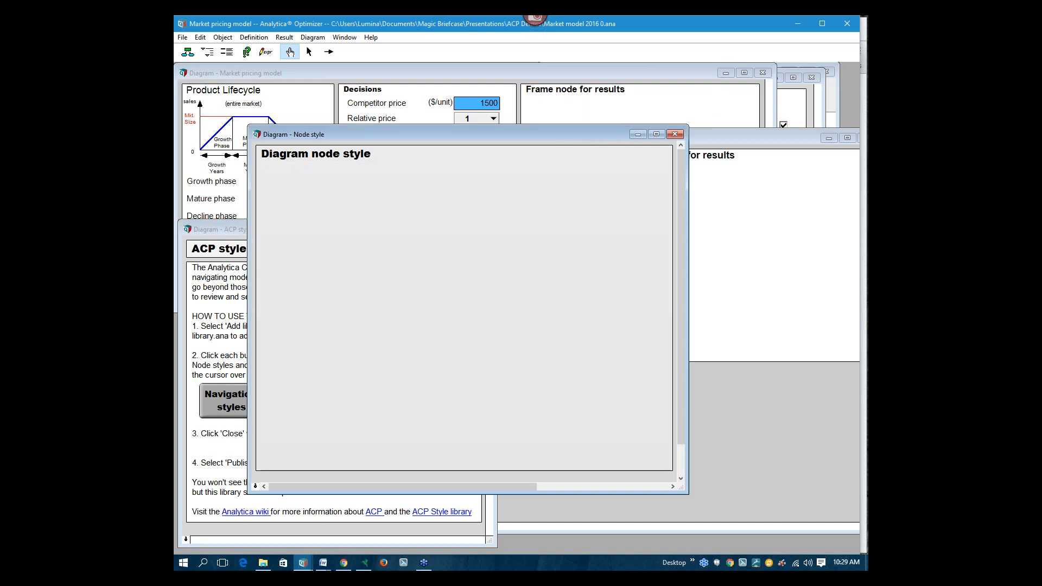
left_click(498, 209)
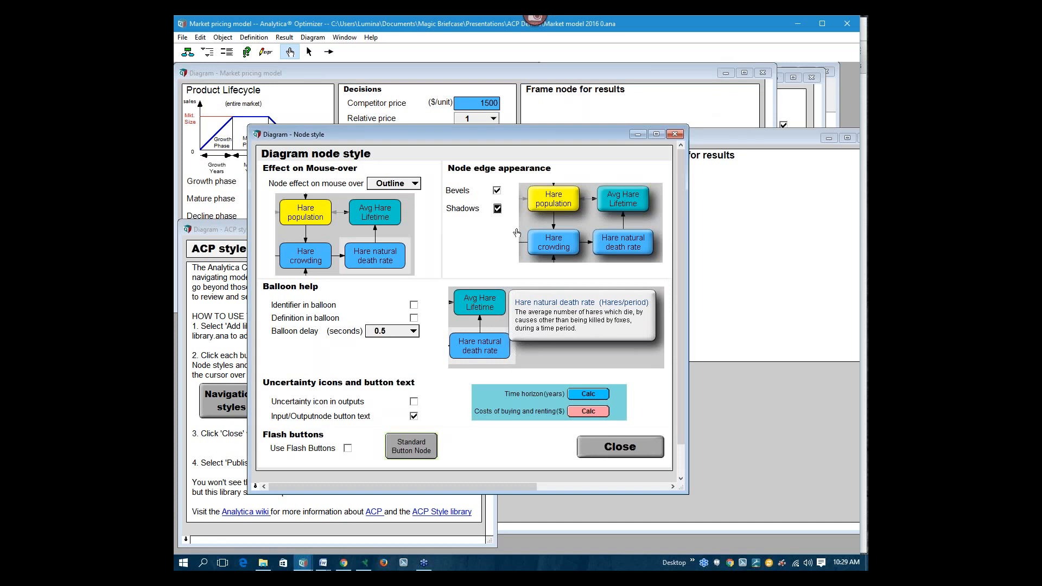
Try to publish the Market pricing model to ACP as "Market model 2016 0", overwriting the server copy and opening it in ACP
left_click(254, 76)
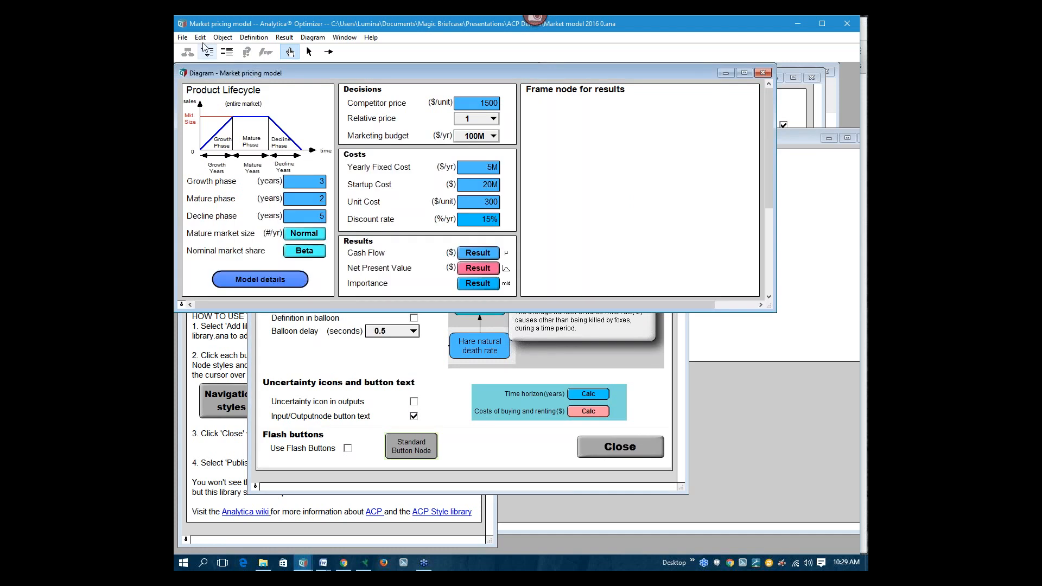
left_click(183, 37)
left_click(217, 164)
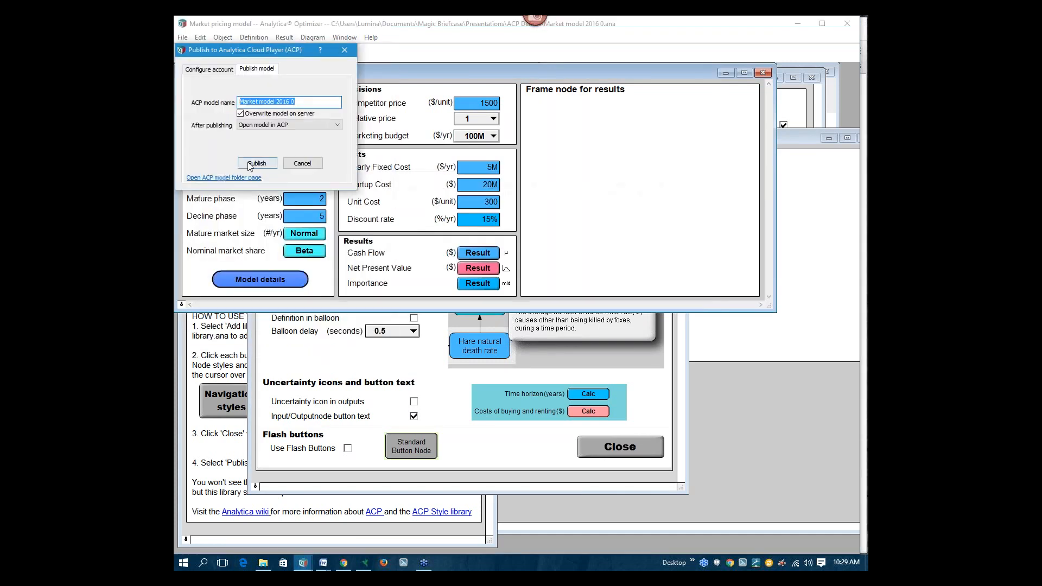
left_click(257, 163)
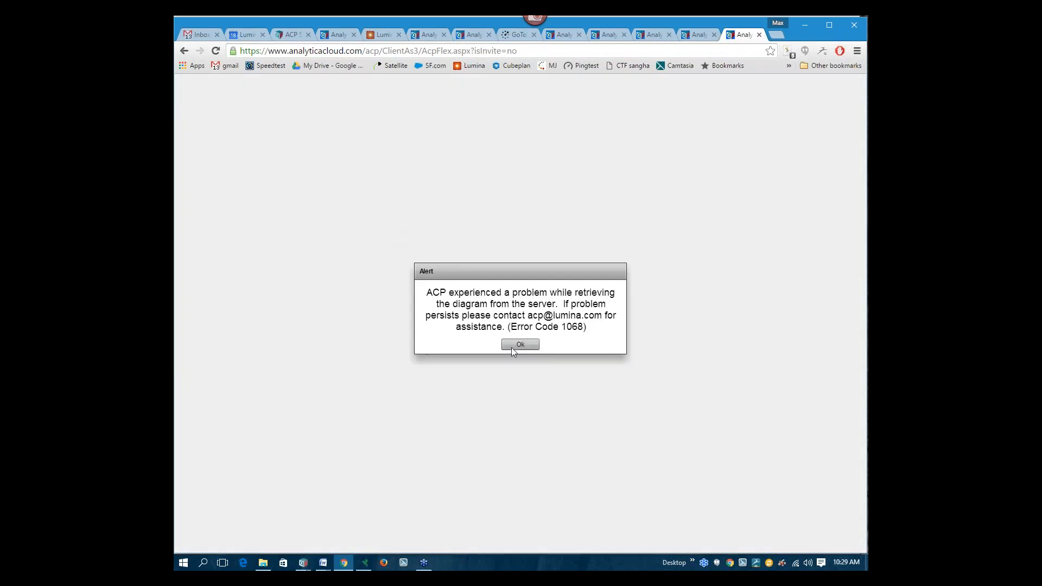
left_click(511, 346)
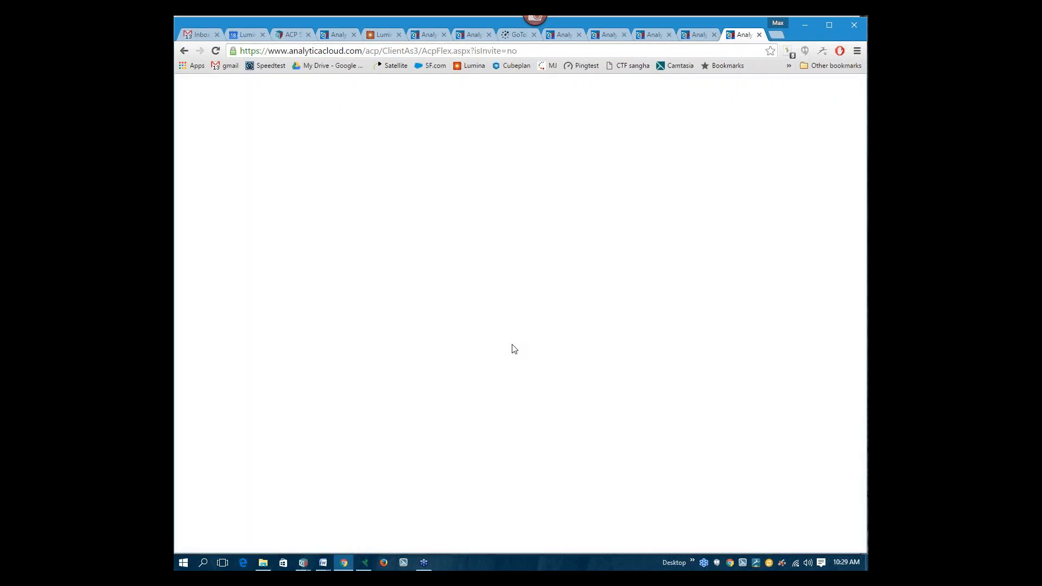
Close the leftover Analytica Cloud Player pages opened by the recent publishing runs
left_click(675, 38)
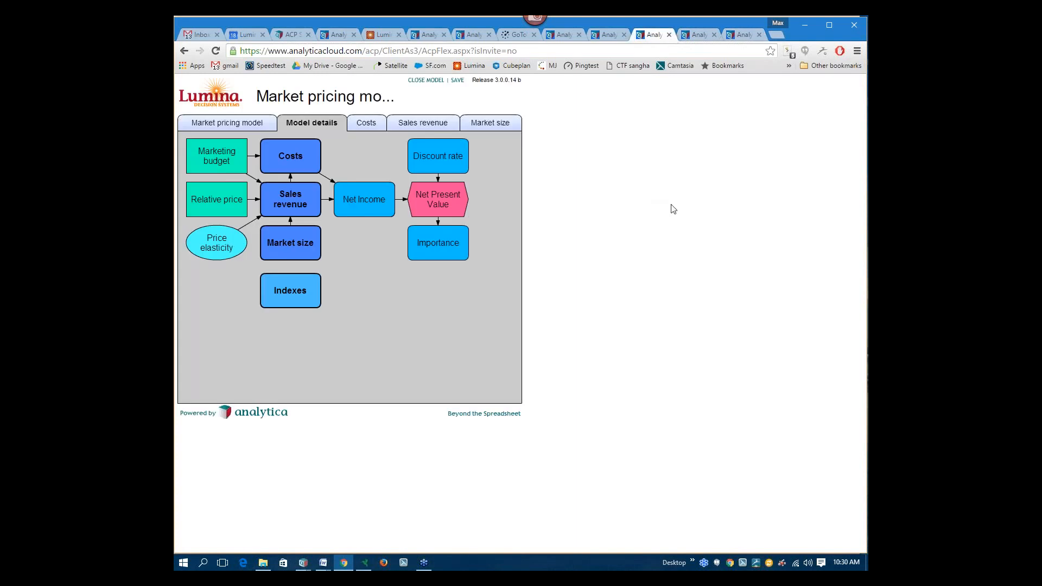
left_click(669, 36)
left_click(669, 36)
left_click(624, 36)
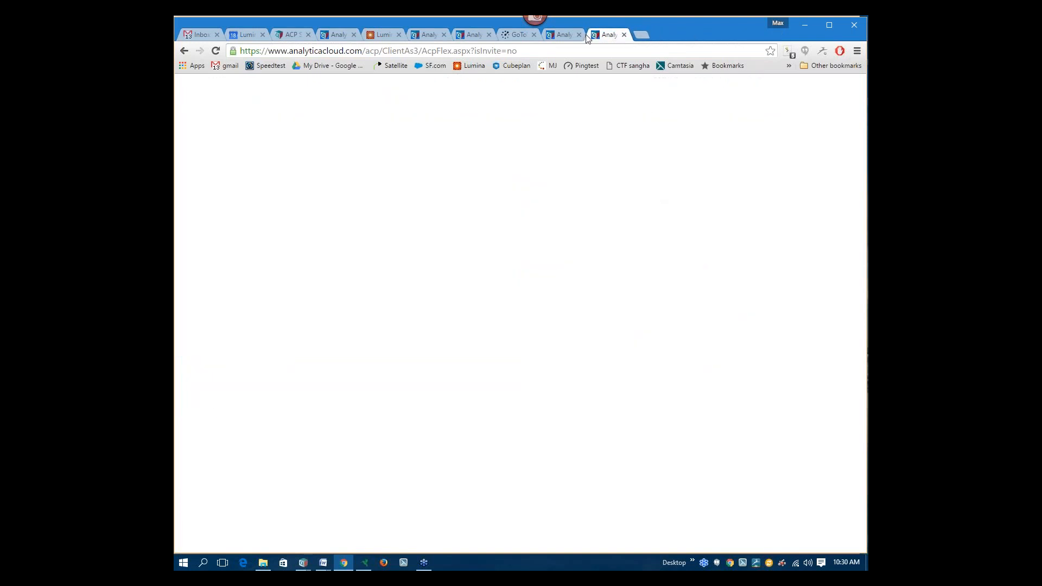
left_click(579, 35)
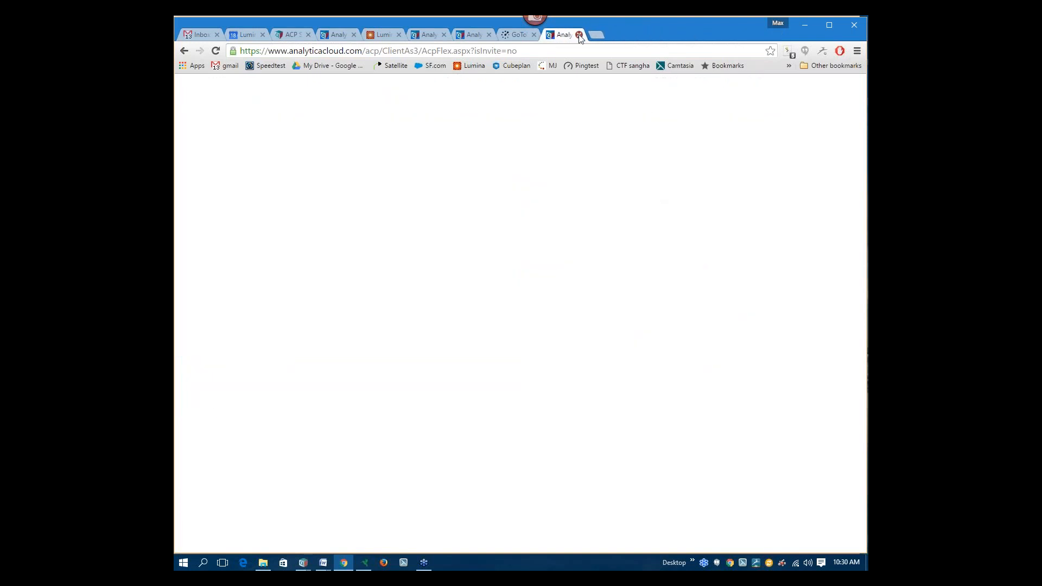
left_click(579, 34)
Switch to Analytica, close the Node style window and republish the Market pricing model to the cloud
mouse_move(303, 563)
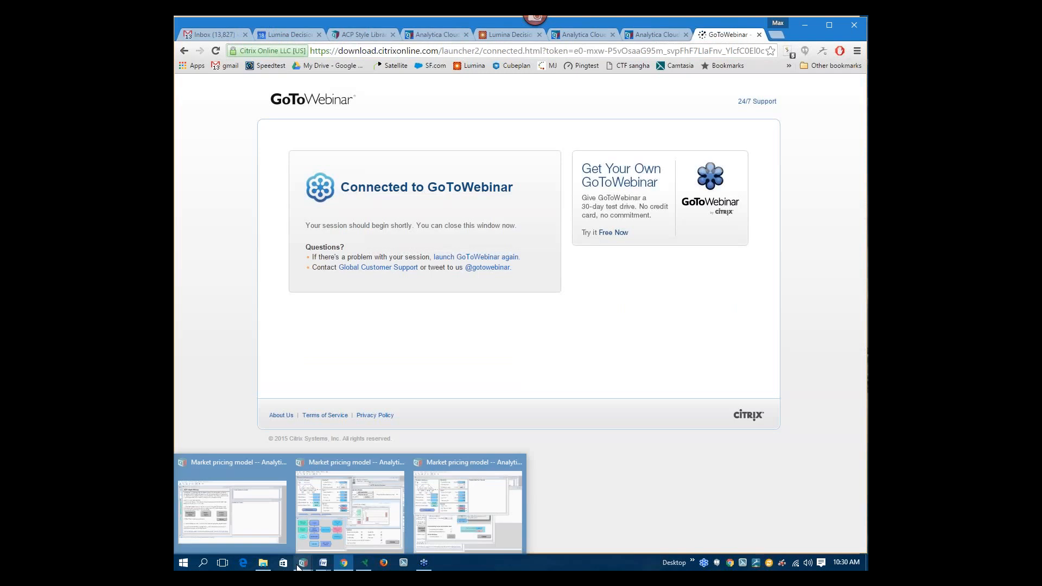
left_click(463, 513)
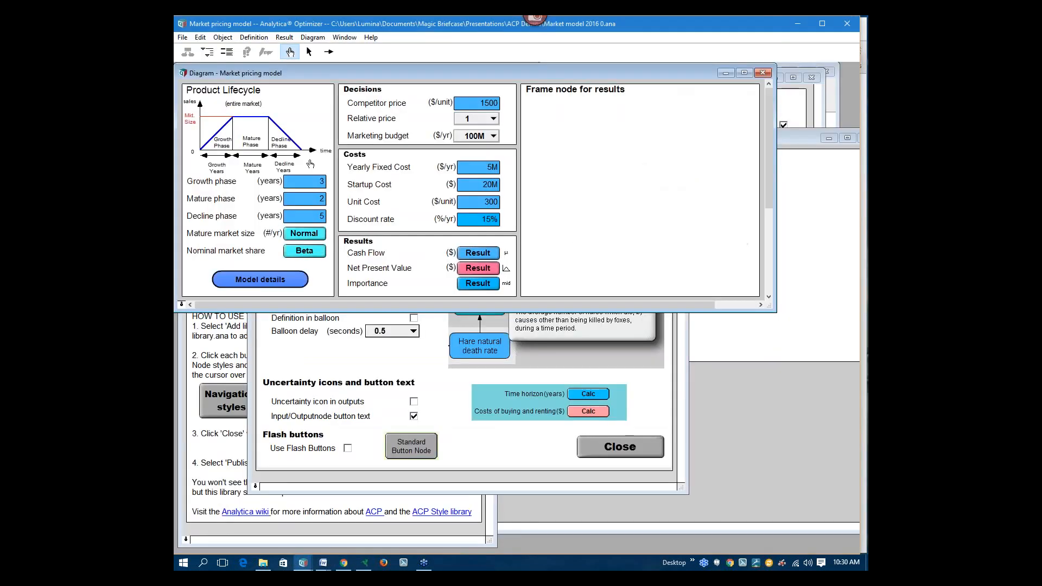
left_click(579, 451)
left_click(182, 37)
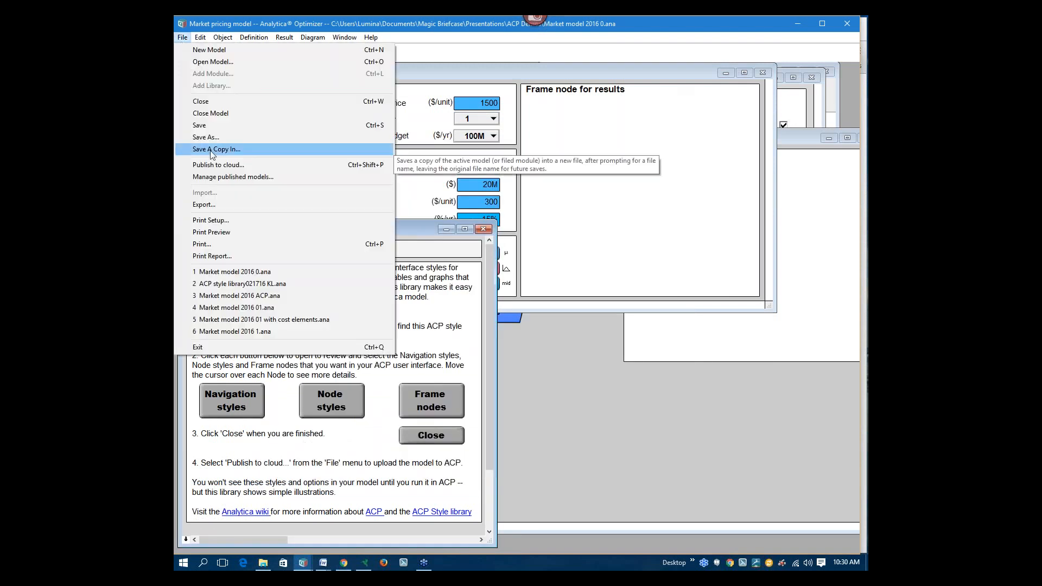
left_click(217, 164)
left_click(257, 162)
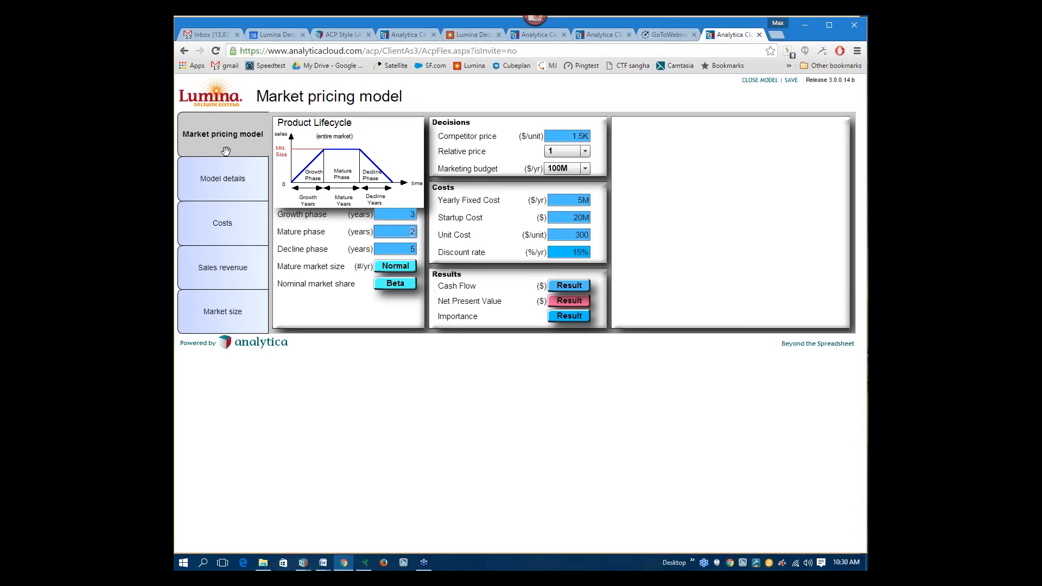
Review the published Model details diagram with its Net Present Value and Importance results, plus the Costs and Sales revenue diagrams
left_click(230, 191)
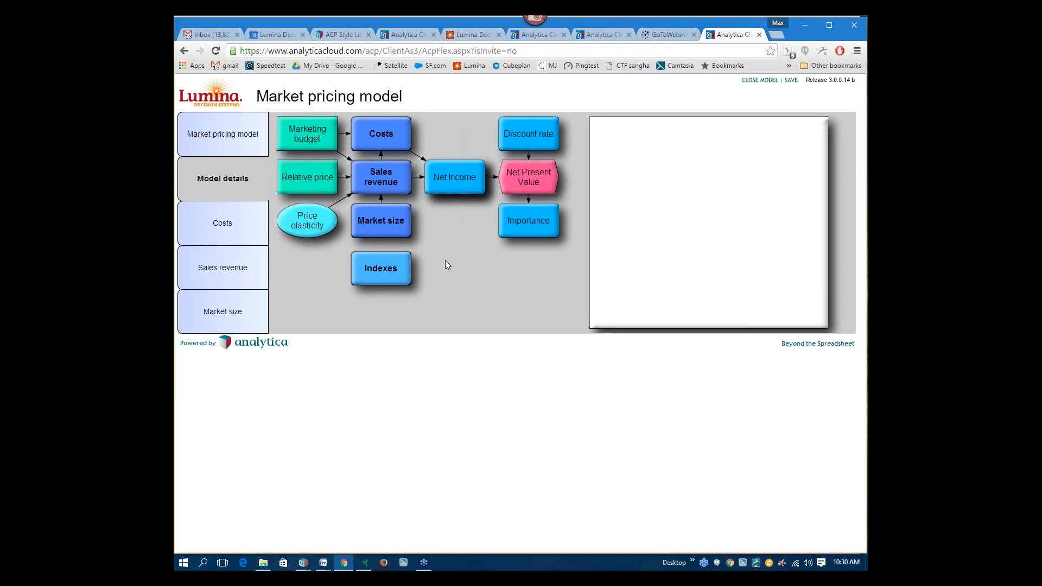
mouse_move(527, 150)
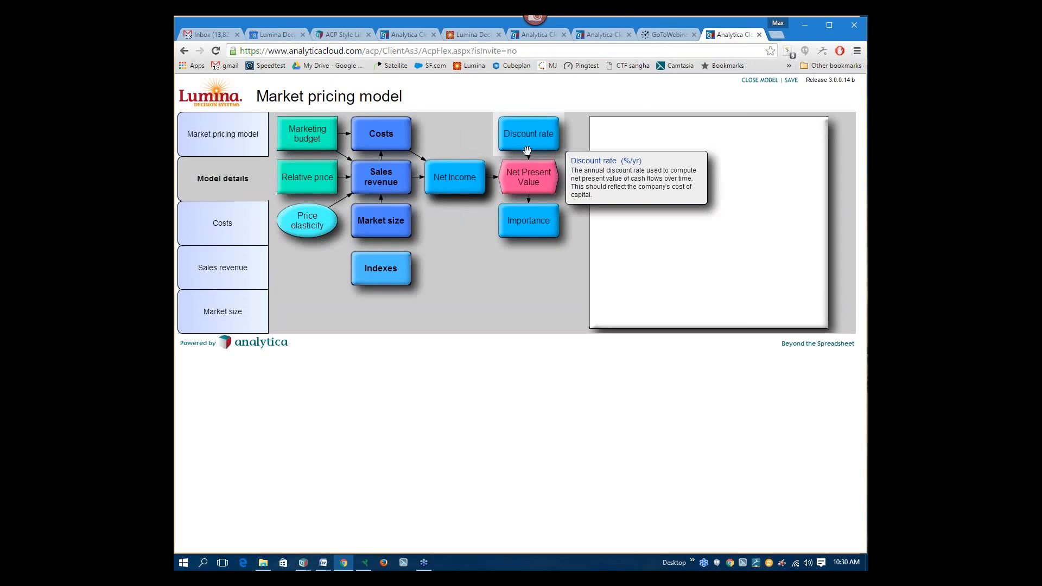
left_click(533, 179)
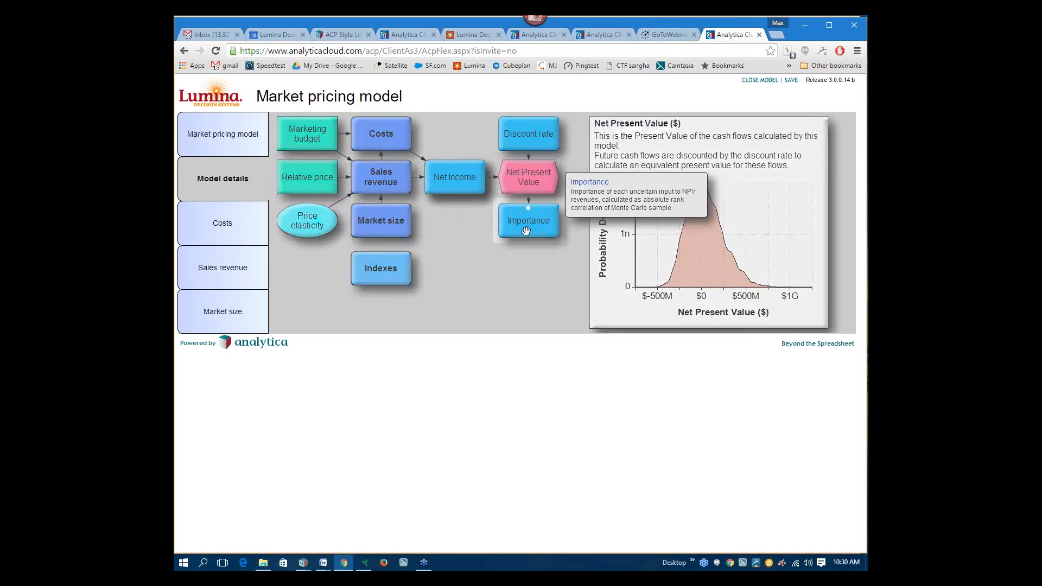
left_click(526, 231)
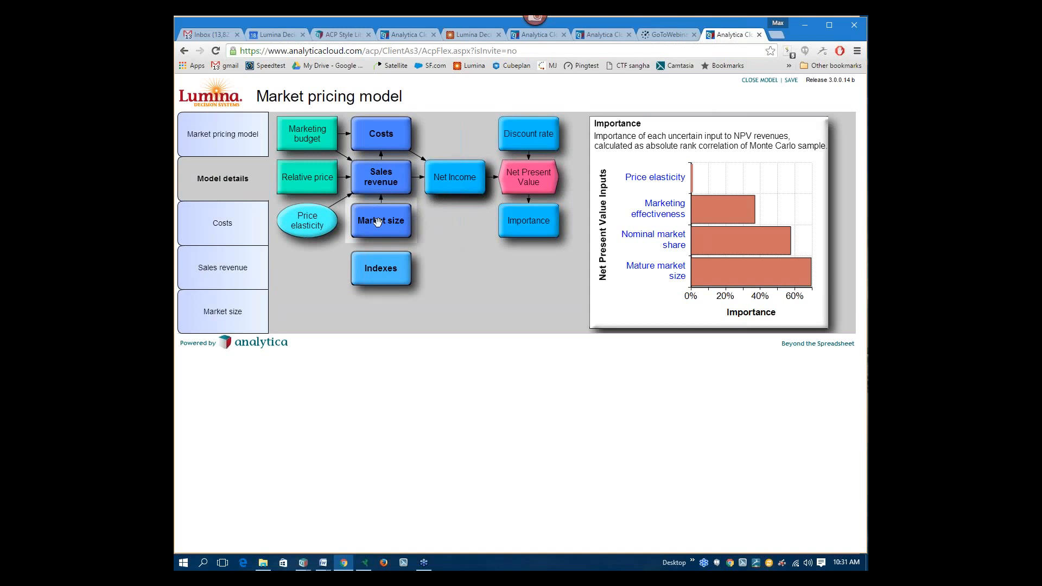
left_click(230, 232)
left_click(241, 280)
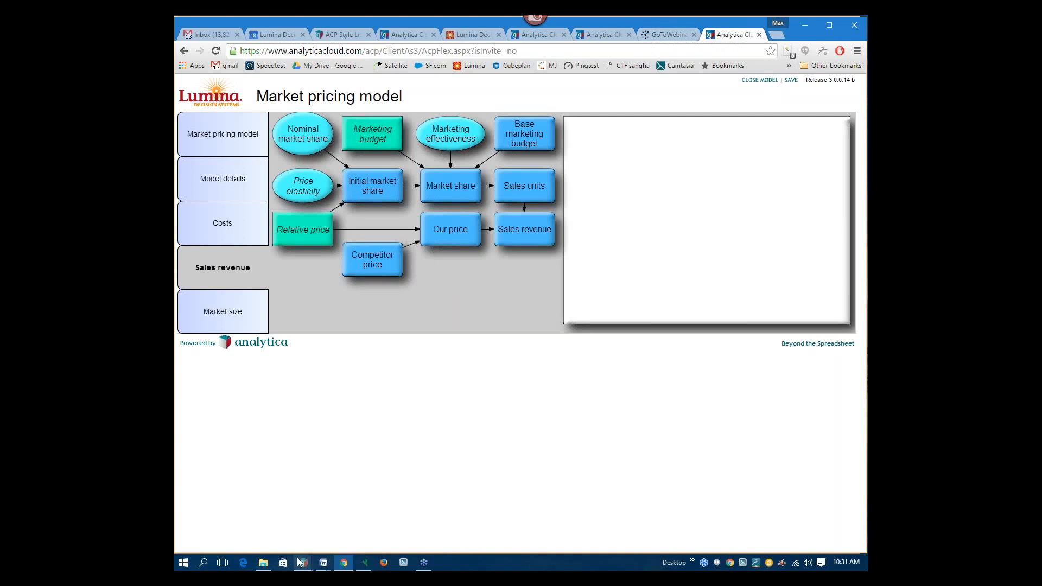
Switch to Analytica, reopen the ACP style library from the Model details diagram and follow its link to the ACP Style Library wiki page
mouse_move(298, 562)
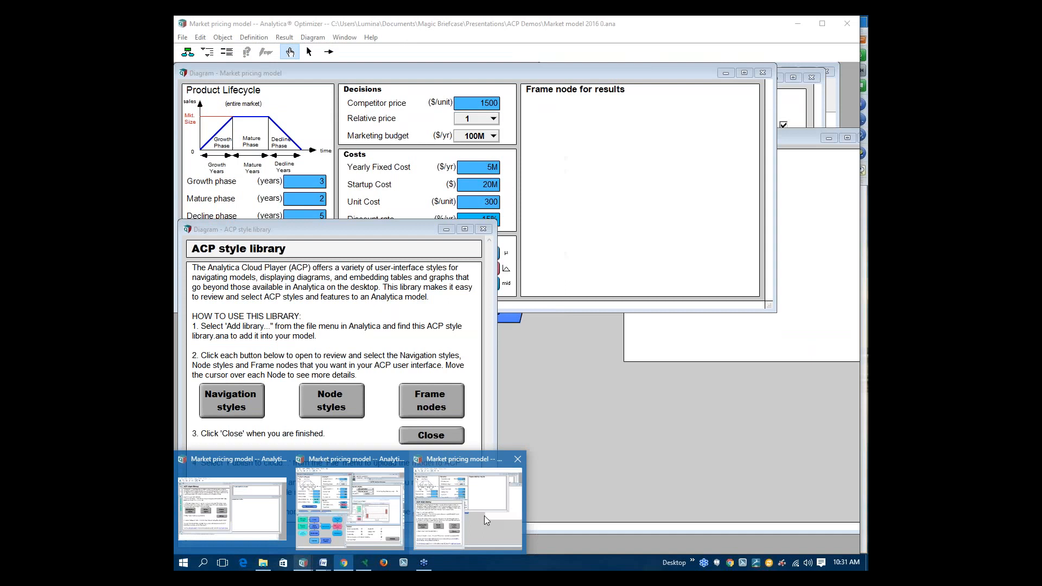
left_click(484, 516)
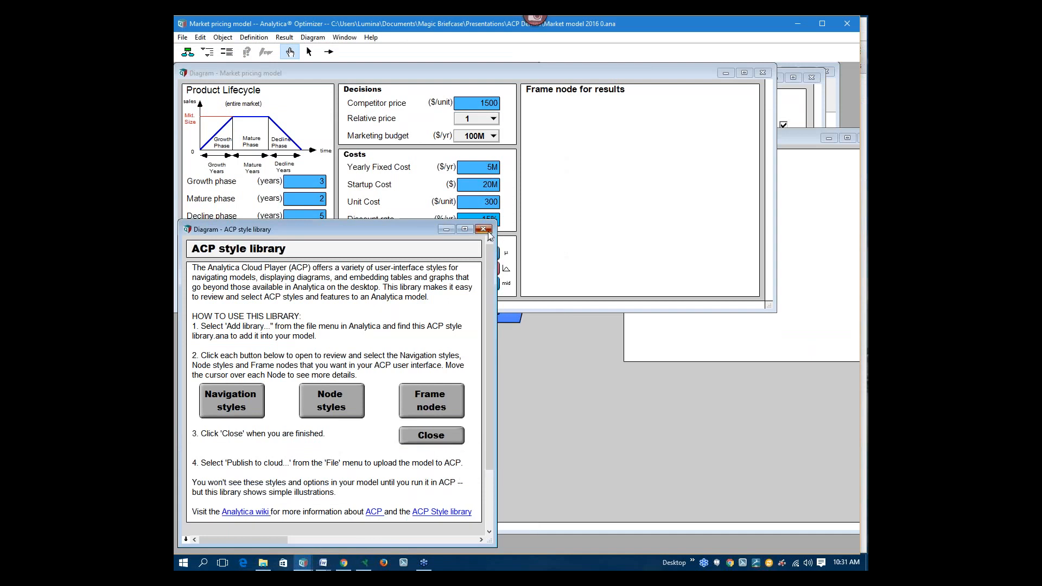
left_click(483, 229)
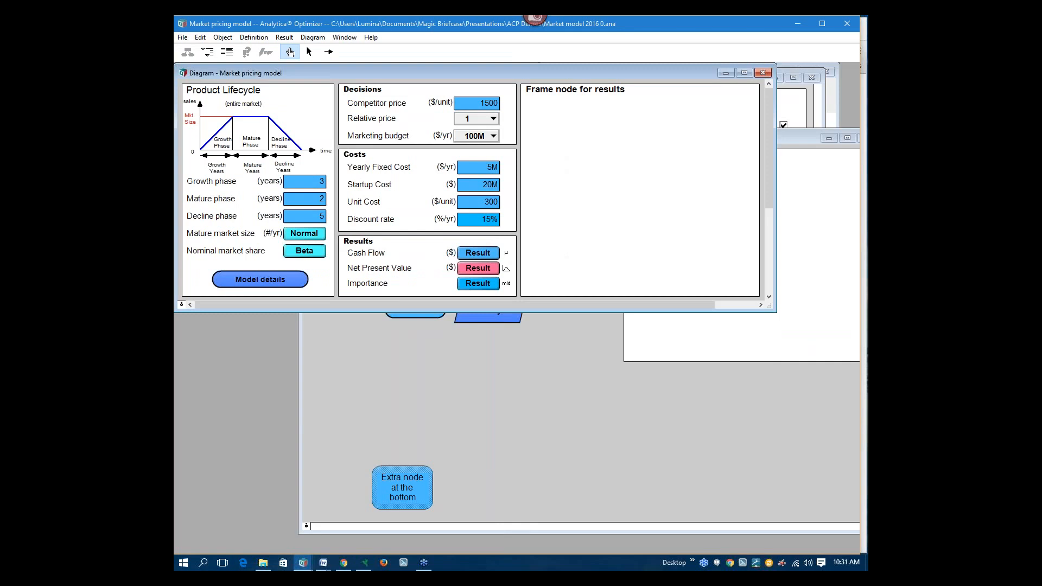
left_click(433, 394)
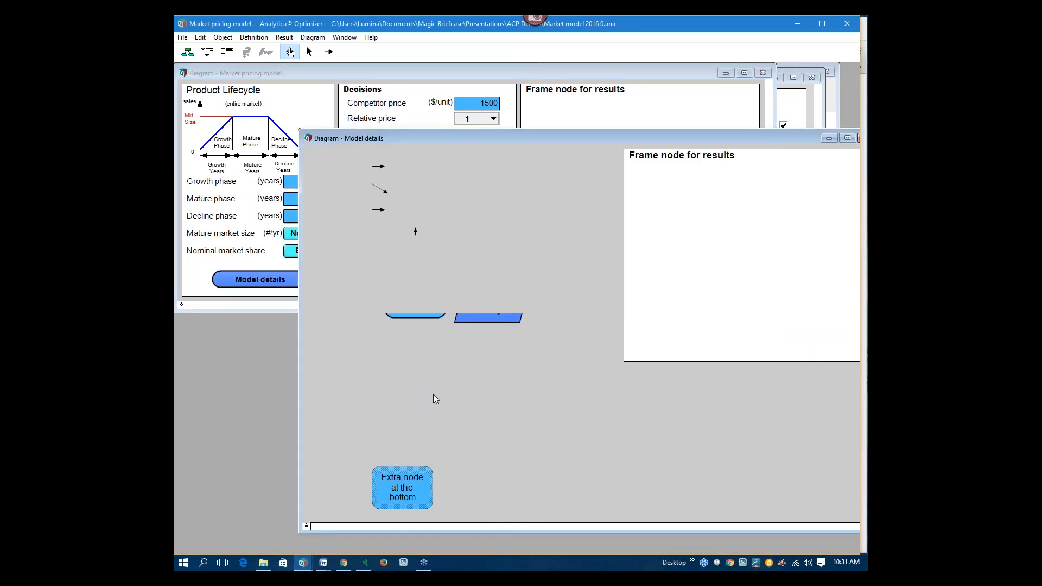
double_click(488, 305)
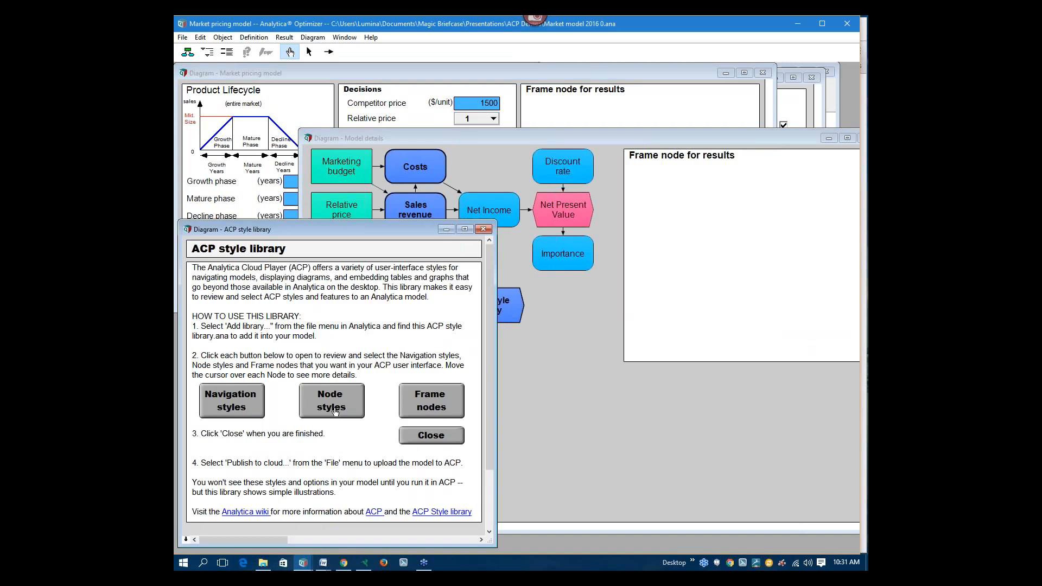
mouse_move(336, 412)
left_click(439, 511)
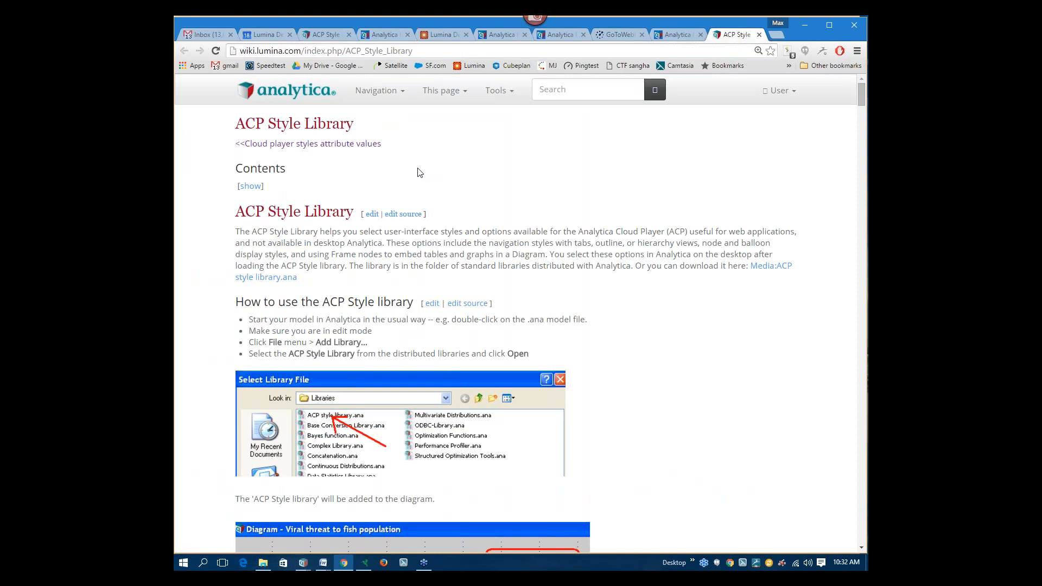
Read through the ACP Style Library wiki page, from the usage instructions through navigation styles and options to the Node styles section
scroll(418, 172, "down", 1)
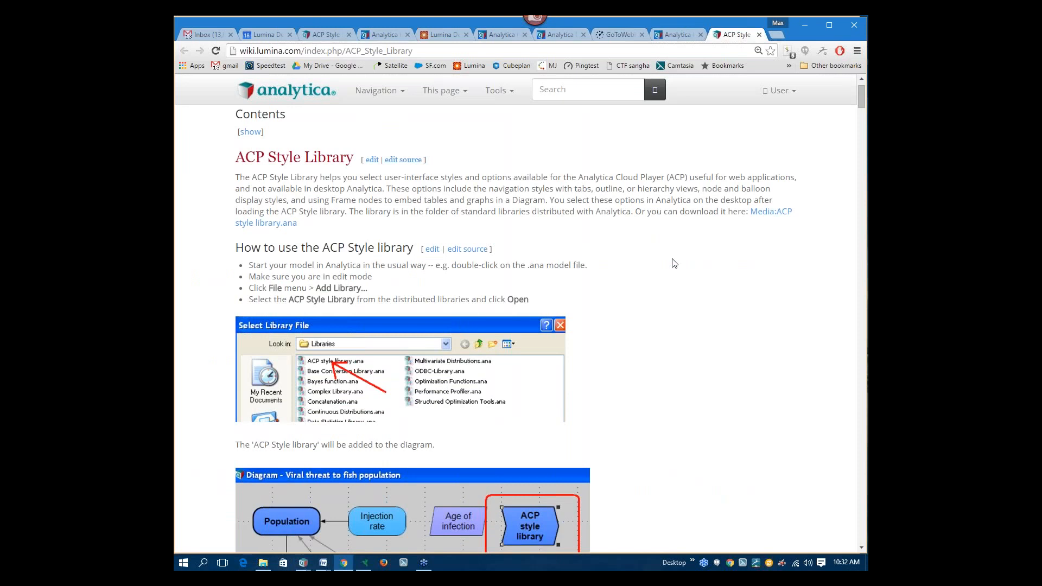
scroll(674, 263, "down", 2)
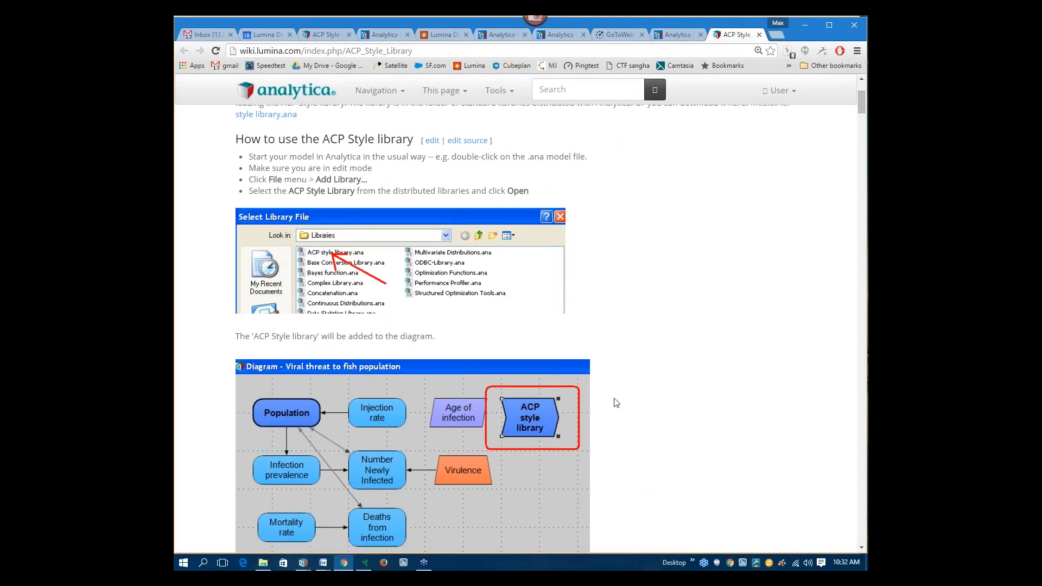
scroll(617, 402, "down", 2)
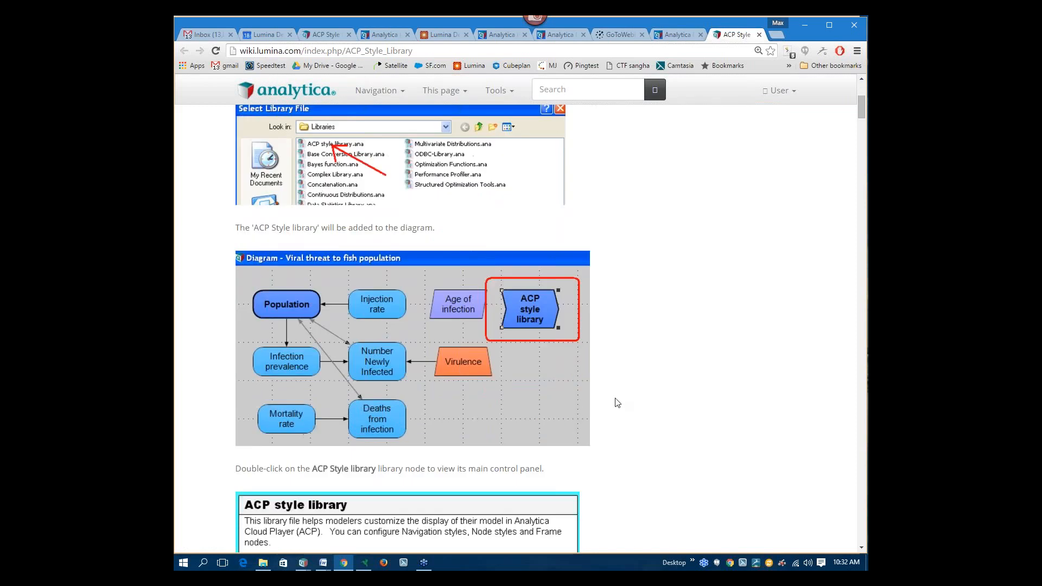
scroll(617, 402, "down", 4)
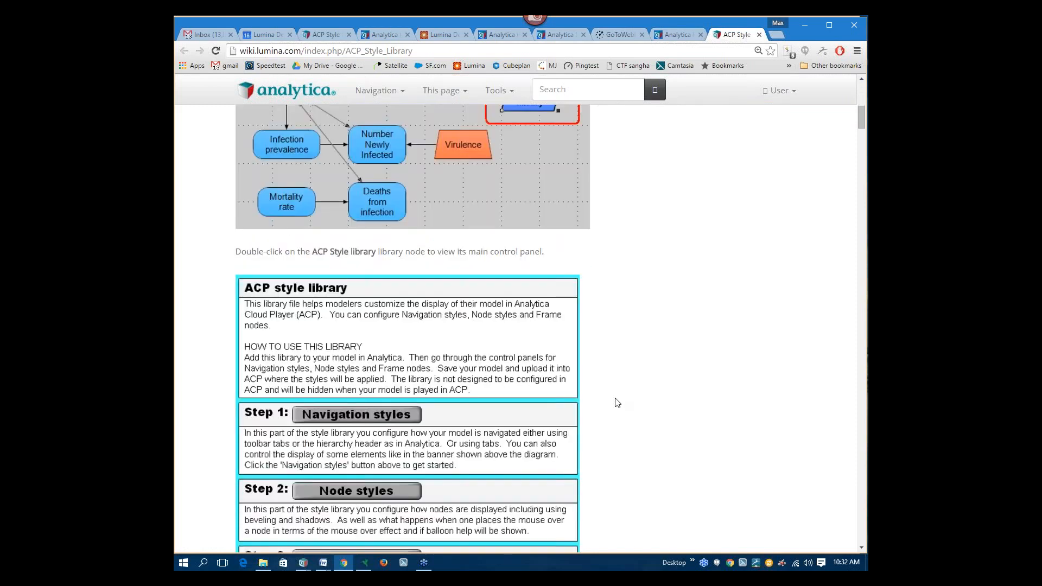
scroll(618, 402, "down", 4)
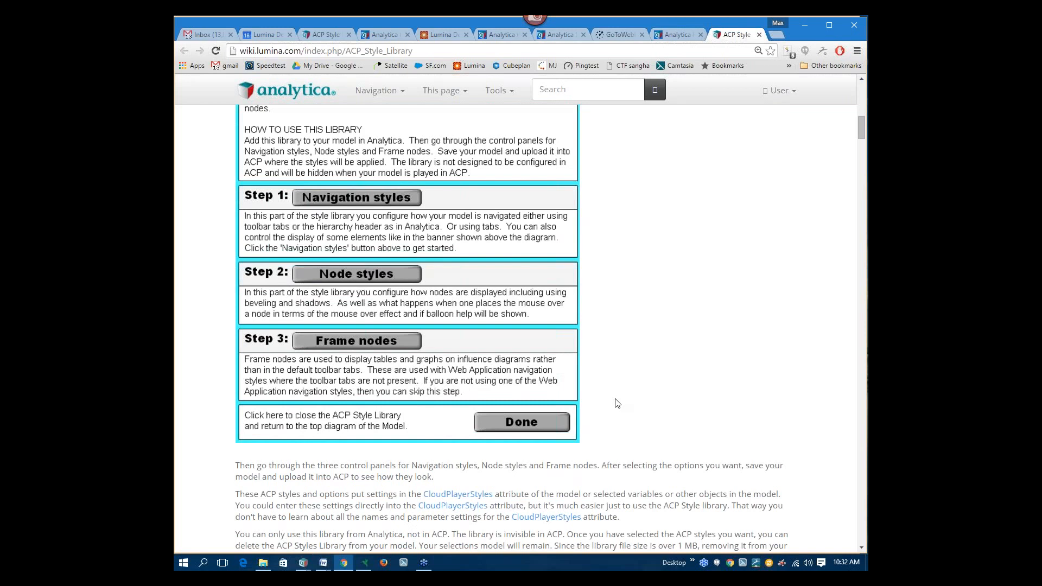
scroll(617, 403, "down", 10)
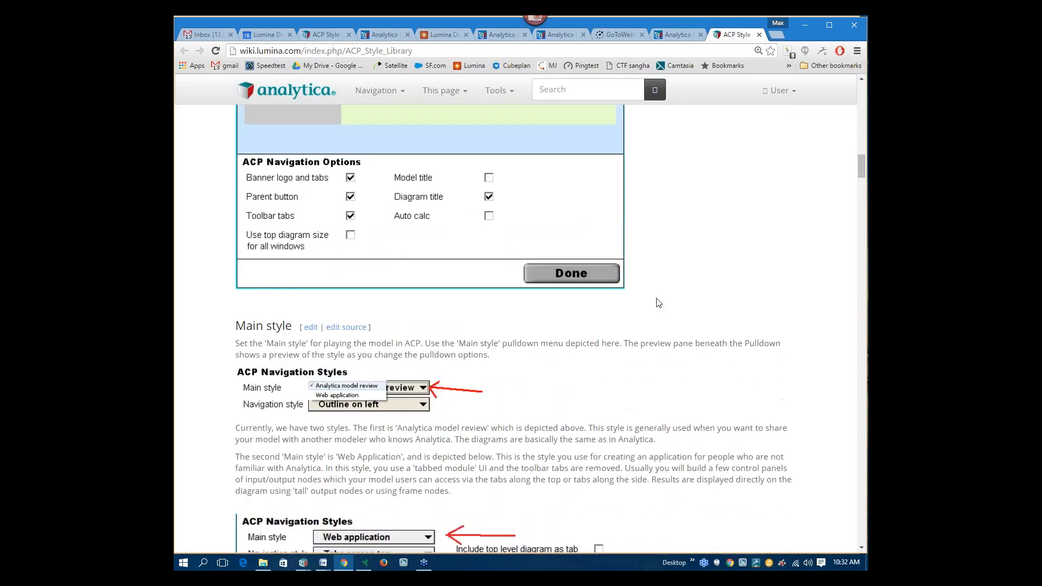
scroll(658, 302, "down", 1)
scroll(659, 303, "down", 15)
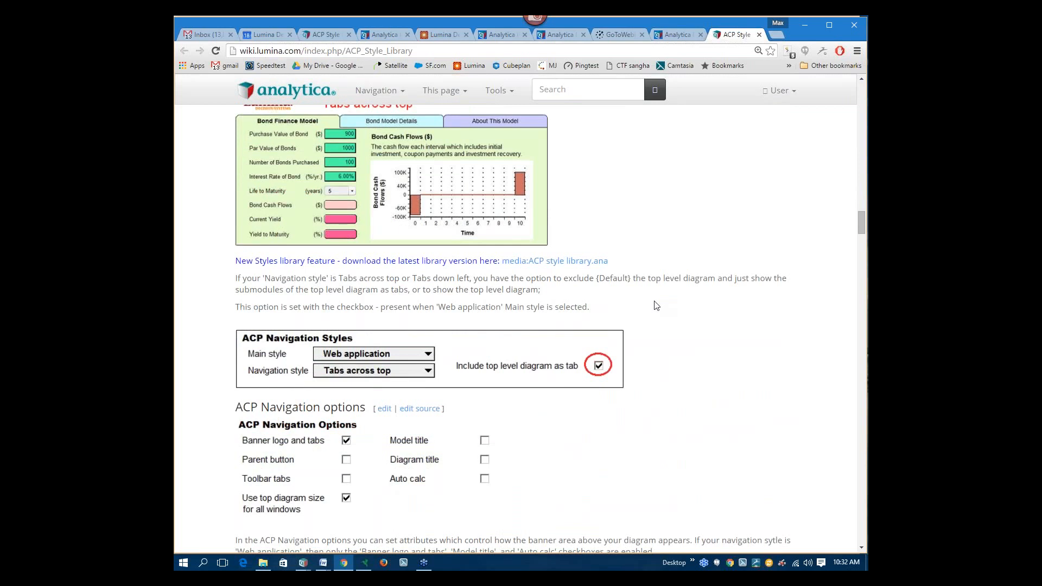
scroll(655, 305, "down", 15)
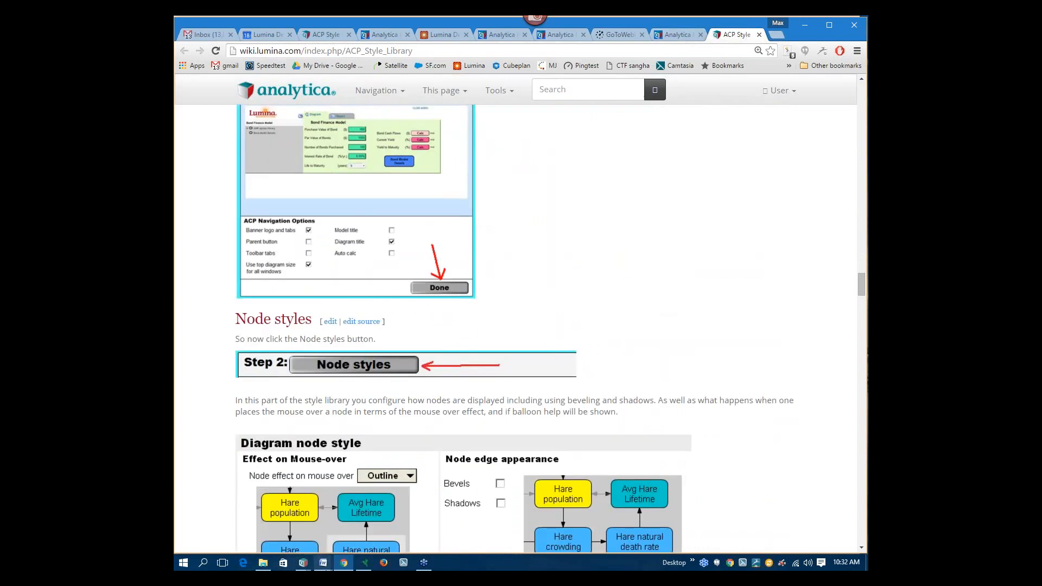
Switch to Analytica and show the Market pricing model's Cloud Player Styles attribute, enlarging the diagram window to reveal the full settings list
mouse_move(304, 564)
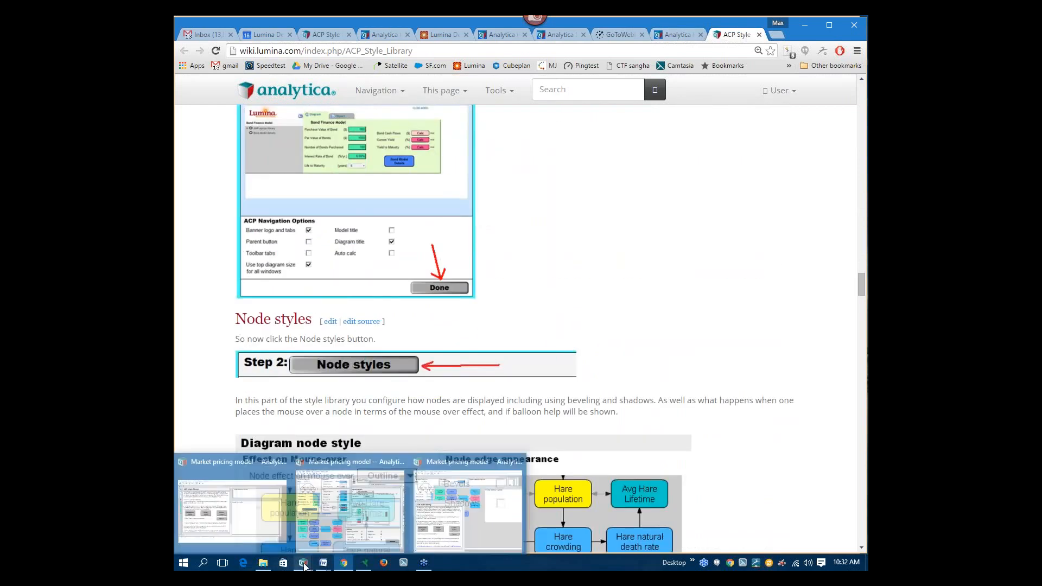
left_click(452, 532)
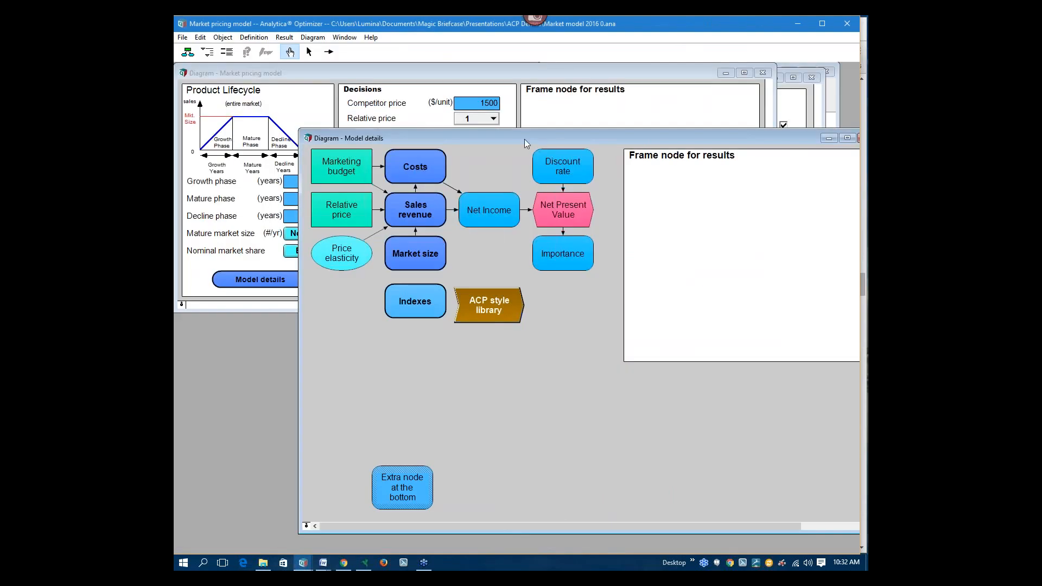
left_click(182, 271)
left_click(182, 305)
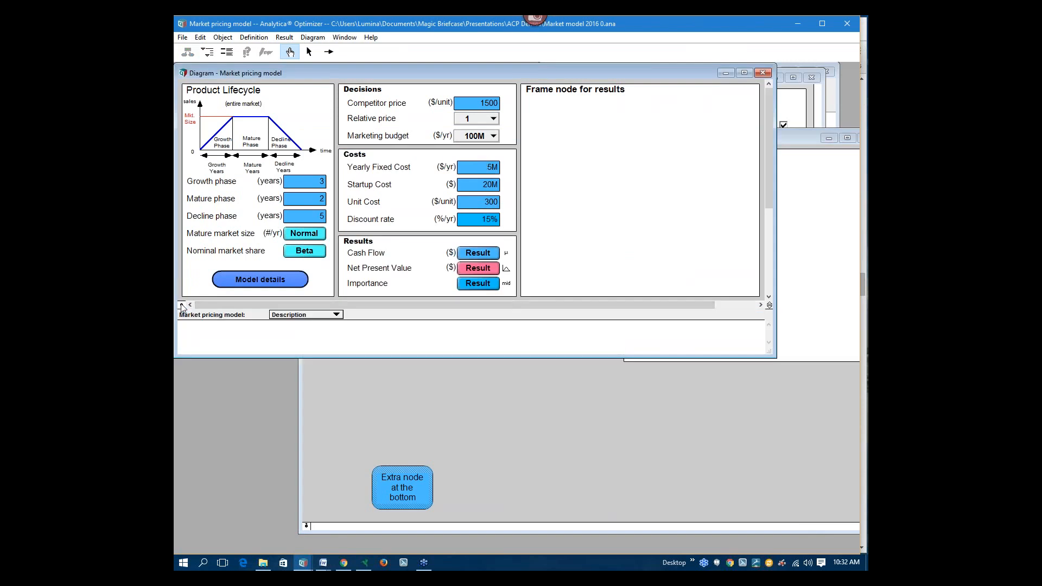
left_click(311, 315)
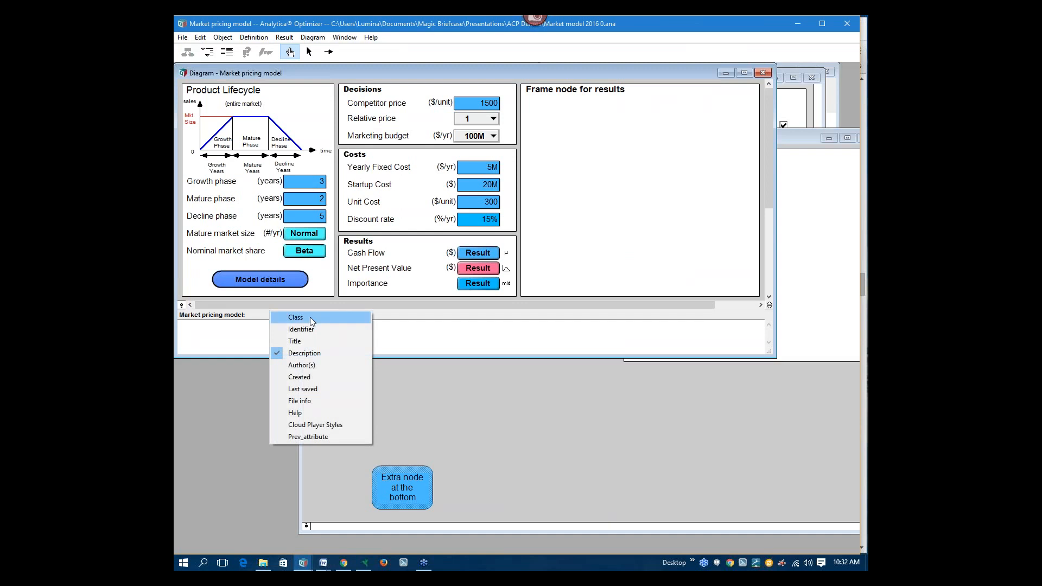
left_click(311, 426)
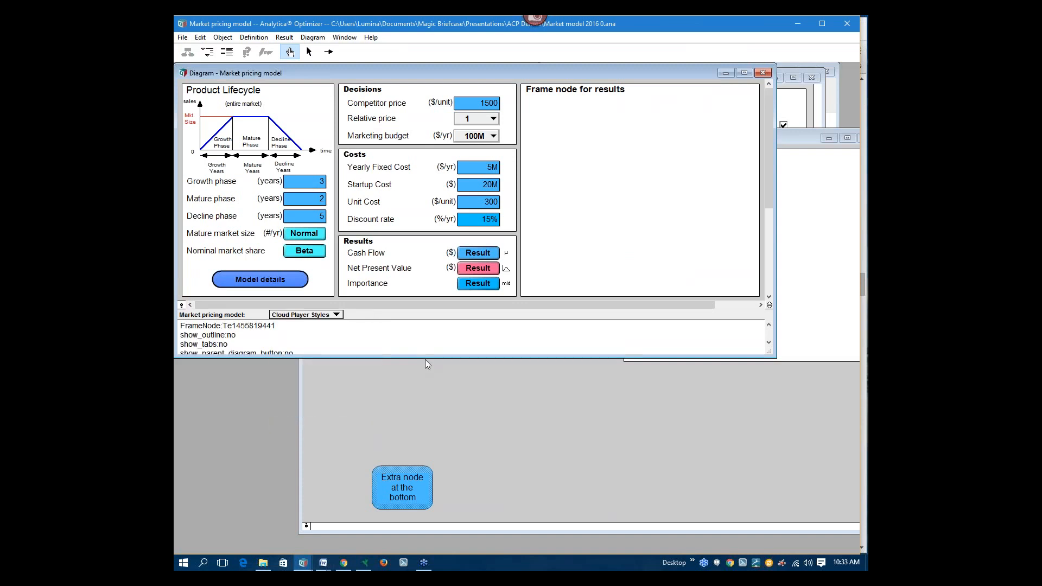
left_click_drag(425, 358, 414, 444)
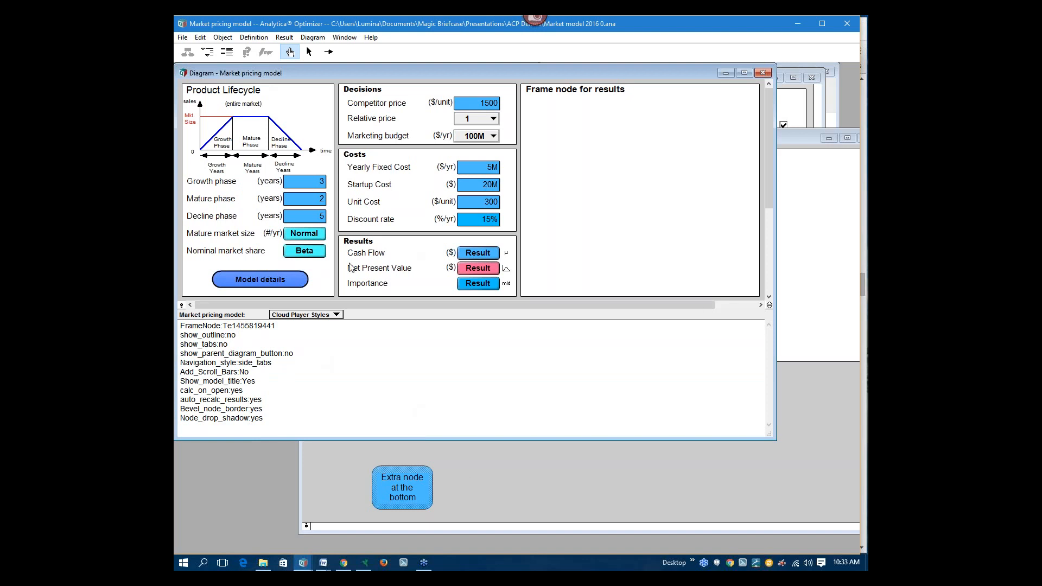
Reopen the ACP style library from the Model details diagram and follow its link to the ACP wiki page
left_click(267, 281)
double_click(266, 281)
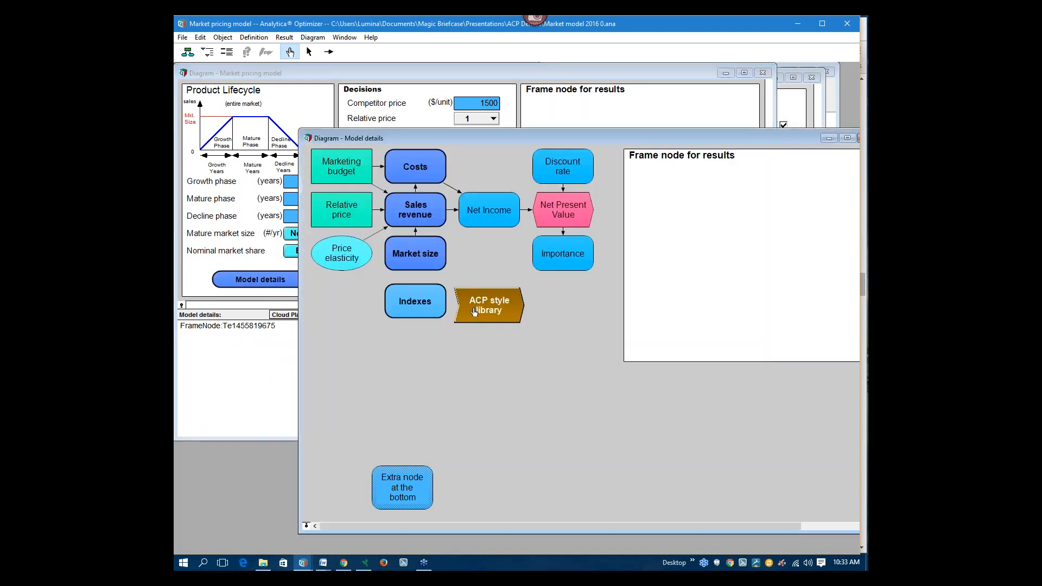
double_click(474, 313)
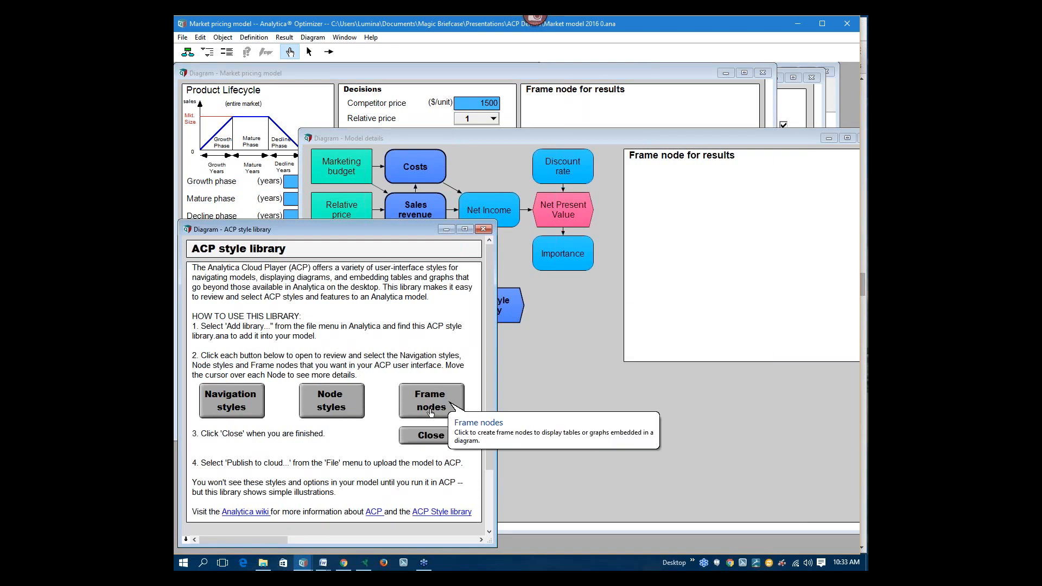
left_click(375, 511)
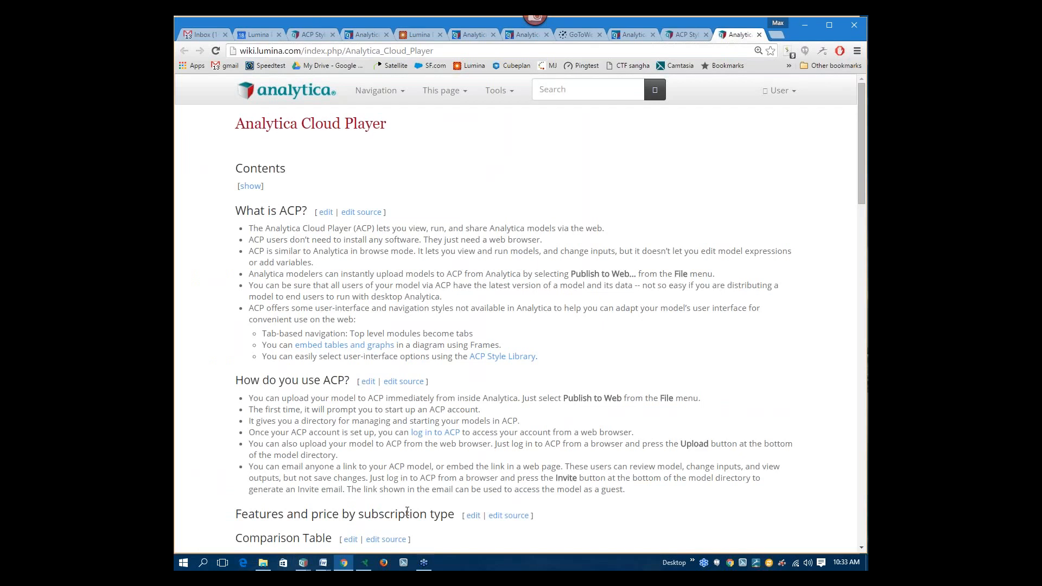
Review the Analytica Cloud Player wiki page, examining the comparison table of features and prices by subscription type
scroll(407, 512, "down", 1)
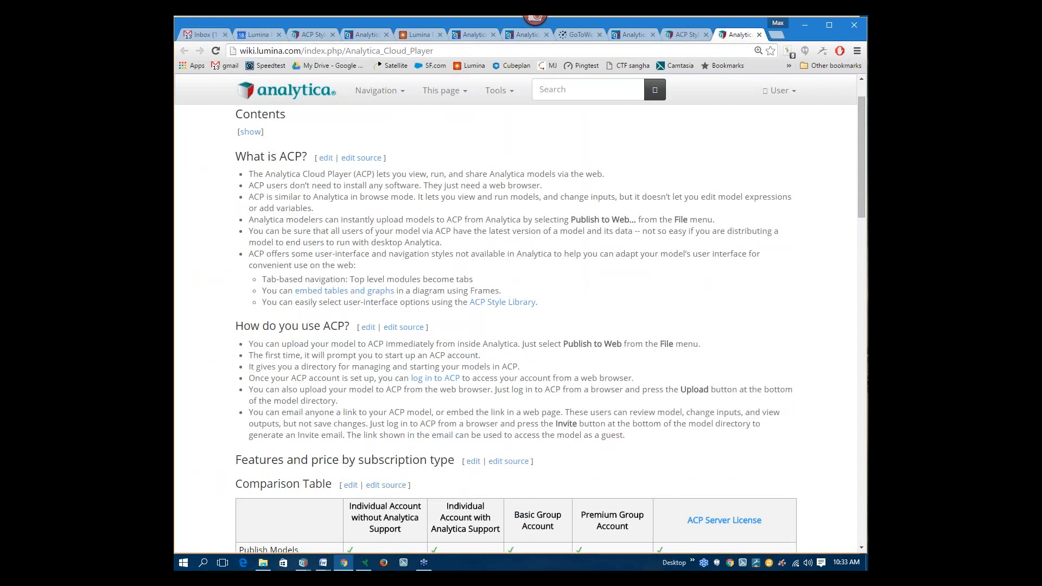
scroll(432, 230, "down", 5)
scroll(433, 230, "down", 1)
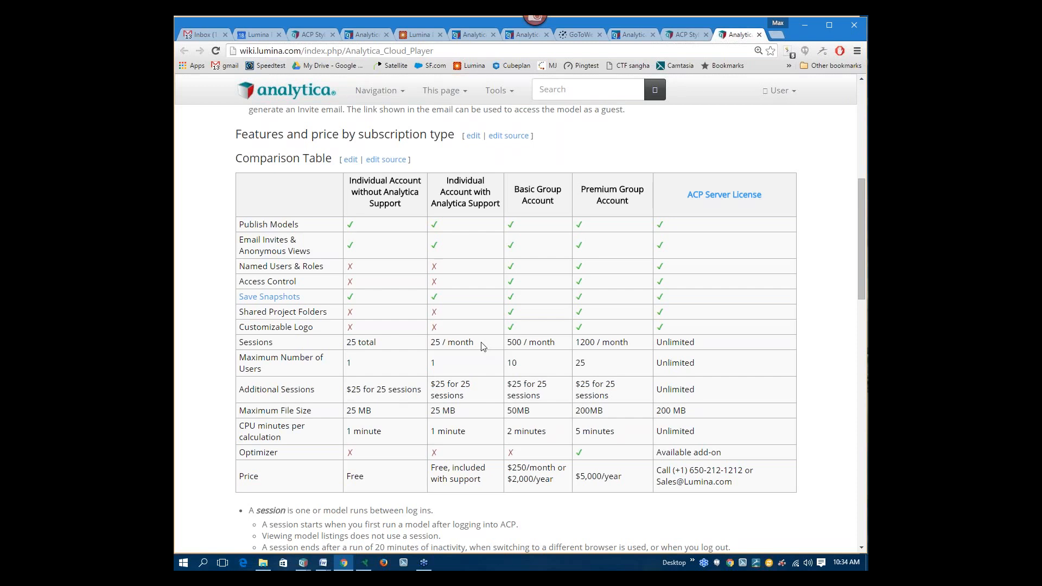
scroll(481, 346, "down", 2)
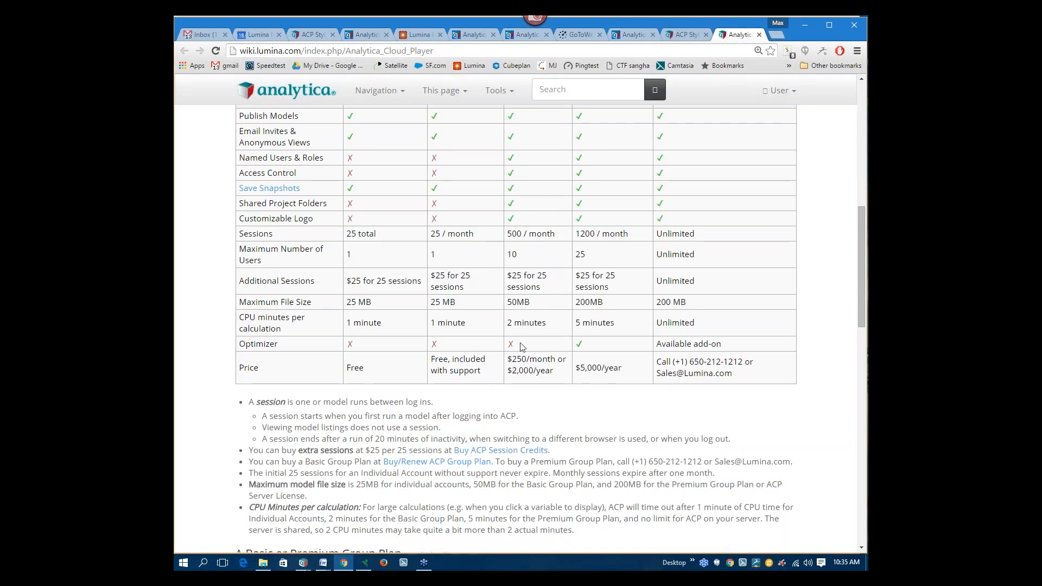
scroll(491, 245, "up", 1)
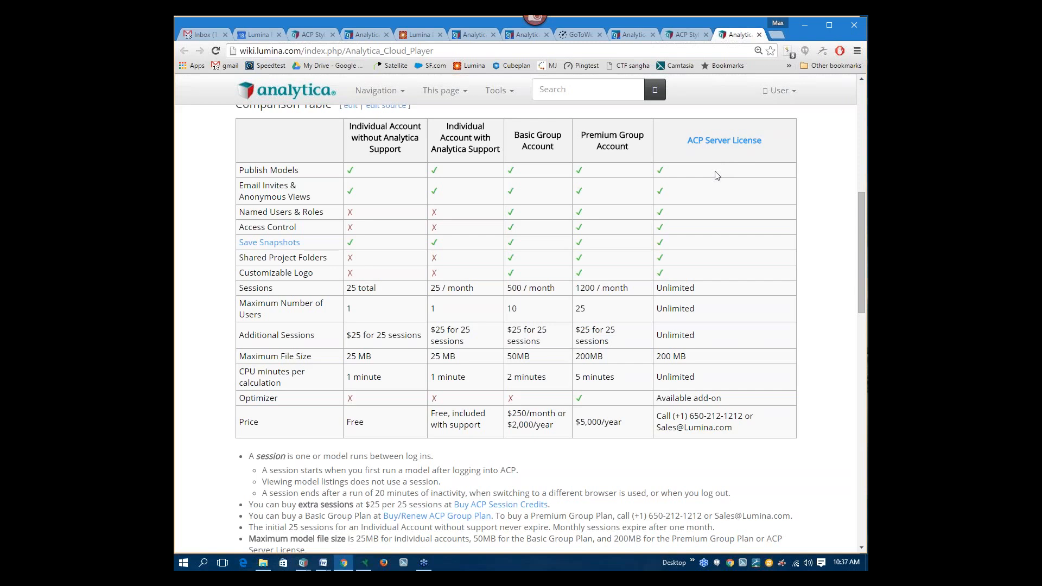
Return to the published Market pricing model in the browser and close it to get back to the account's model directory
left_click(682, 38)
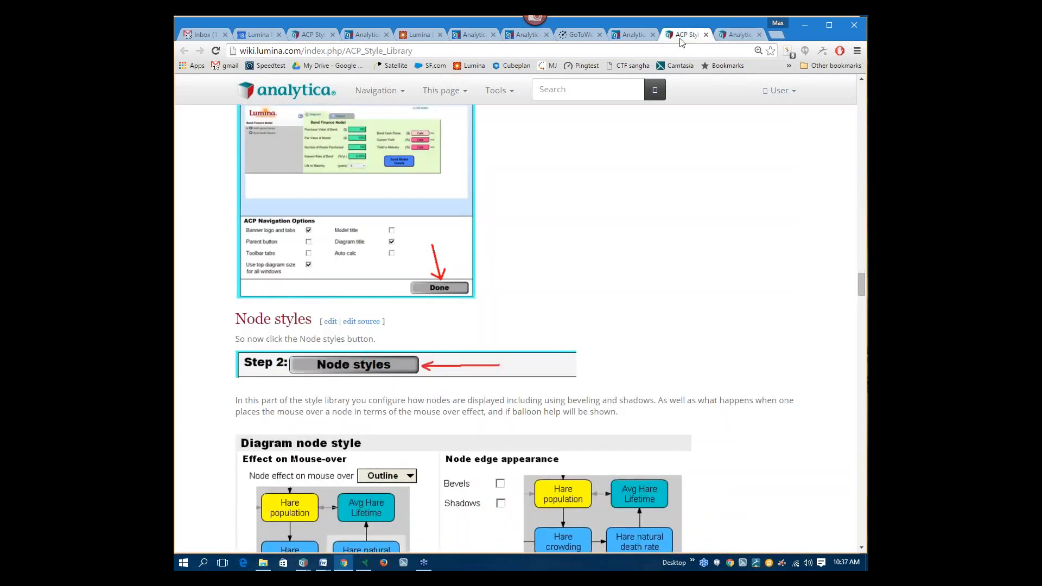
left_click(634, 35)
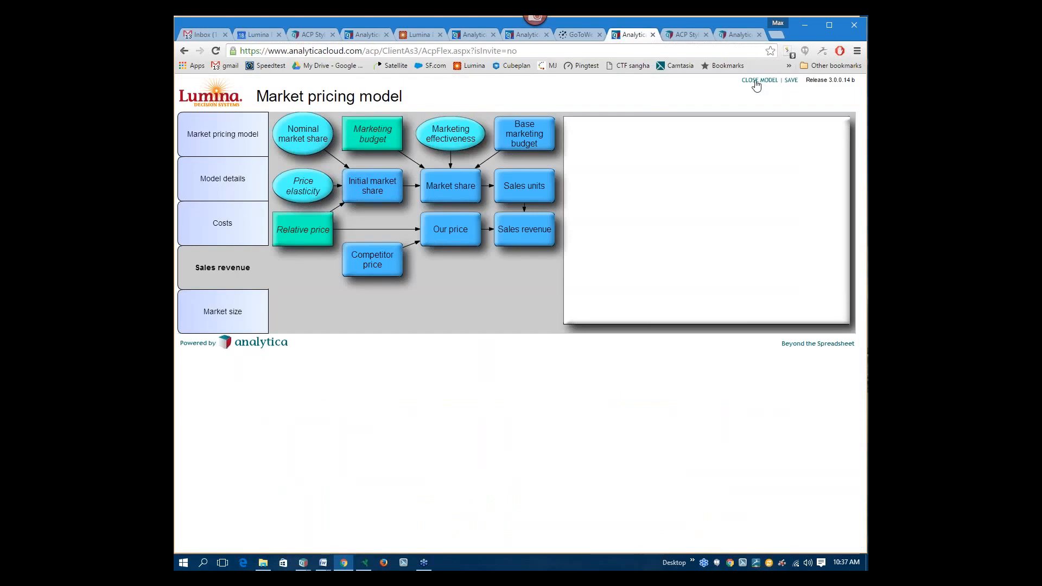
left_click(755, 82)
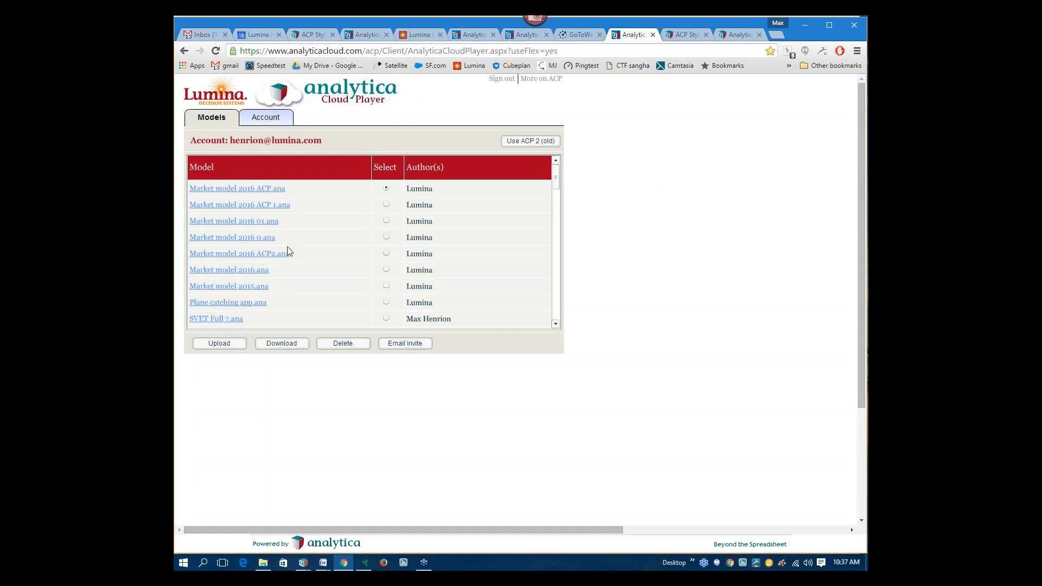
Browse the list of models uploaded to the ACP account
scroll(325, 255, "down", 5)
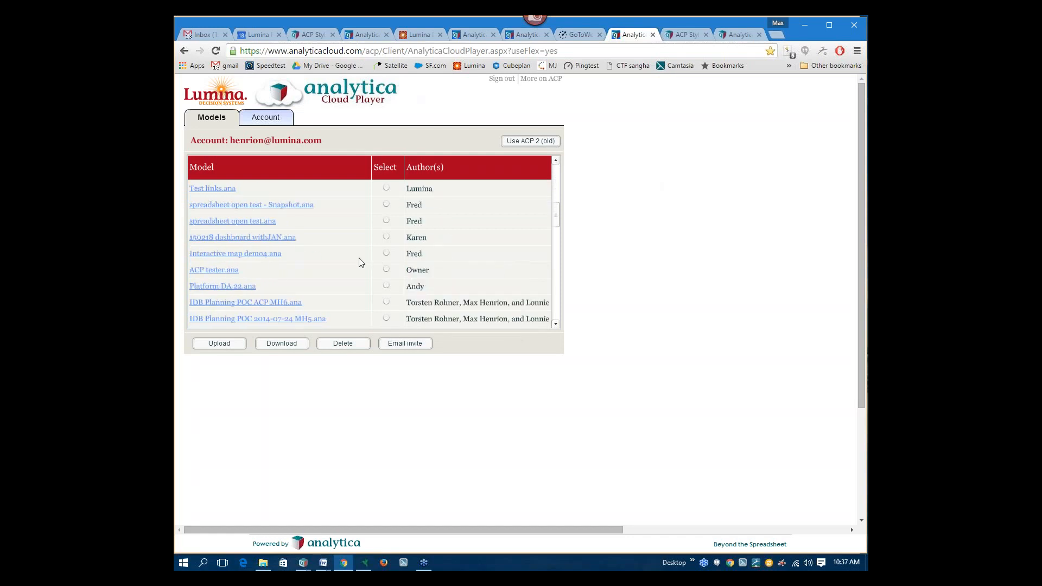
scroll(361, 262, "down", 1)
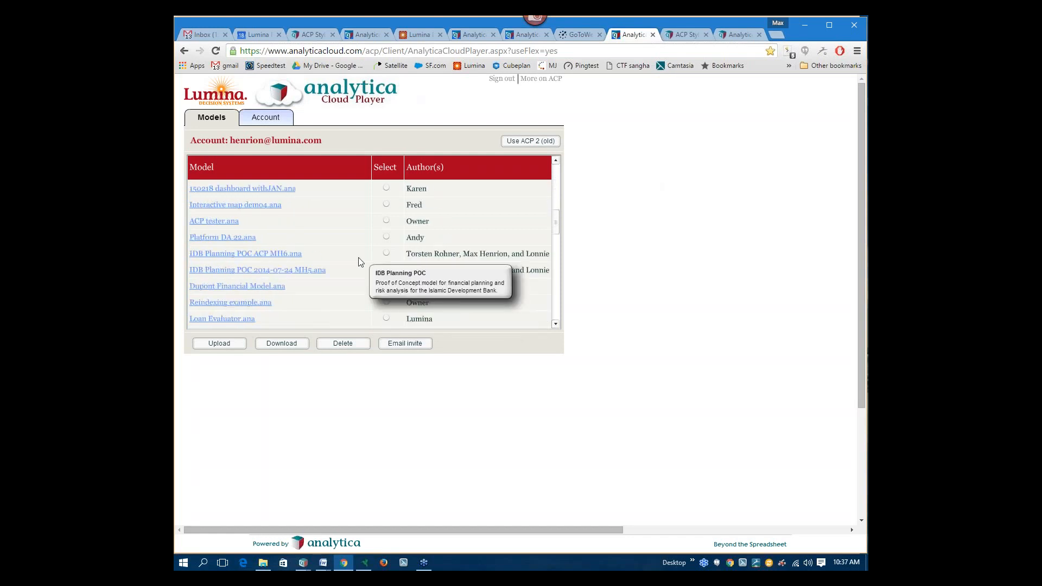
scroll(359, 262, "down", 1)
scroll(360, 258, "up", 2)
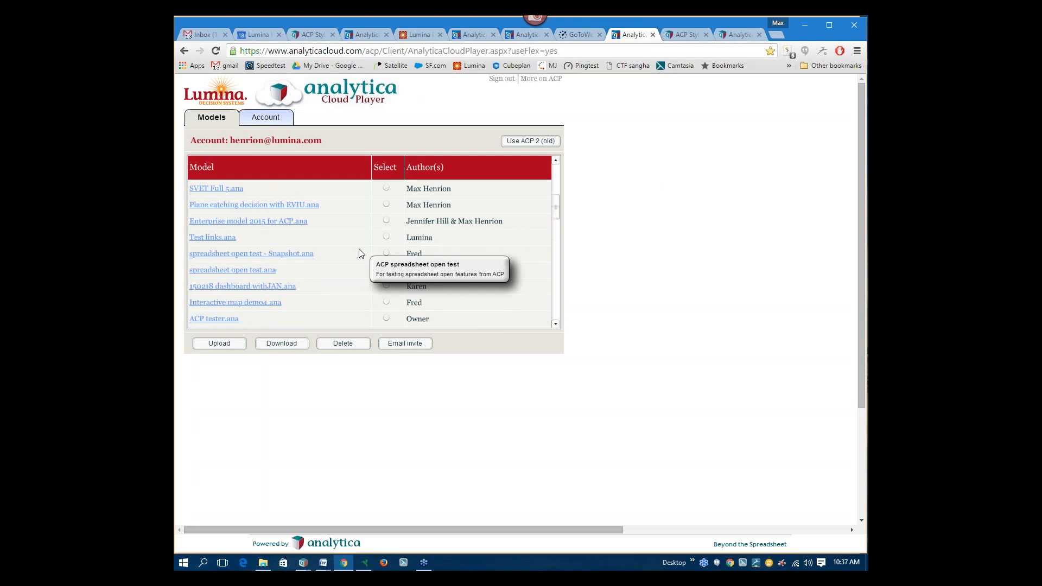
scroll(359, 253, "up", 3)
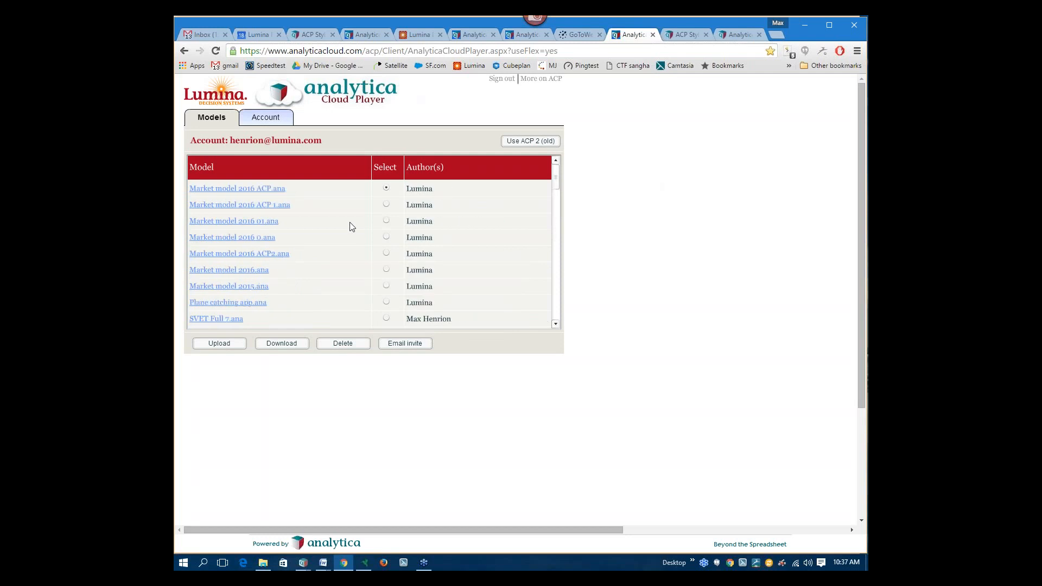
scroll(351, 236, "down", 3)
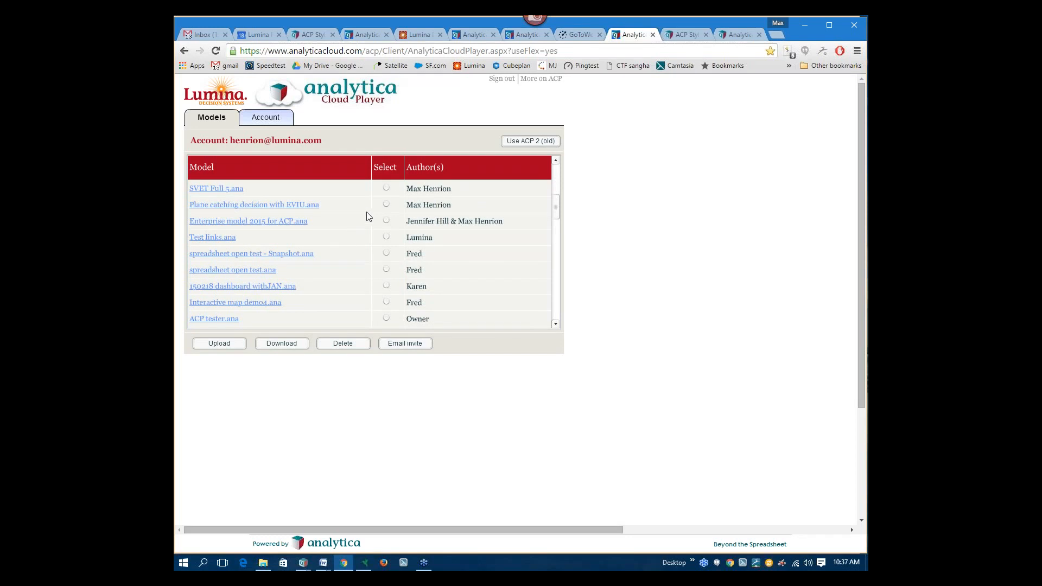
mouse_move(410, 211)
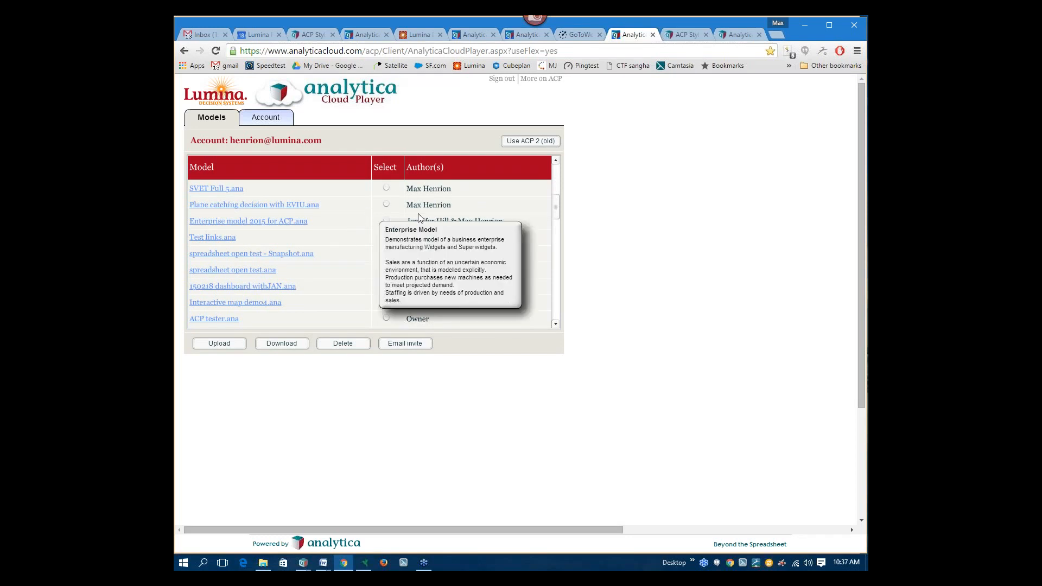
left_click(227, 344)
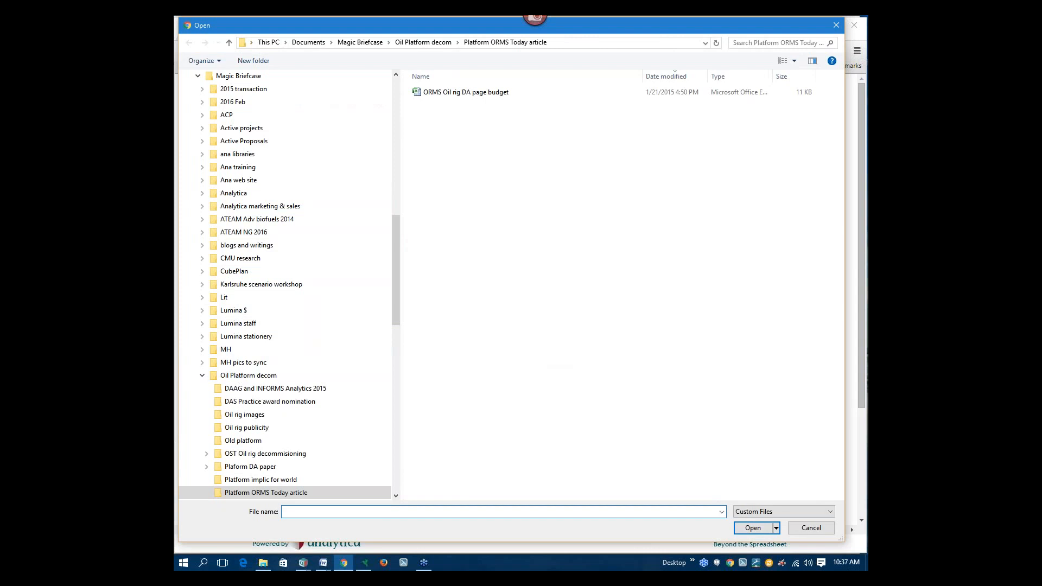
left_click(202, 376)
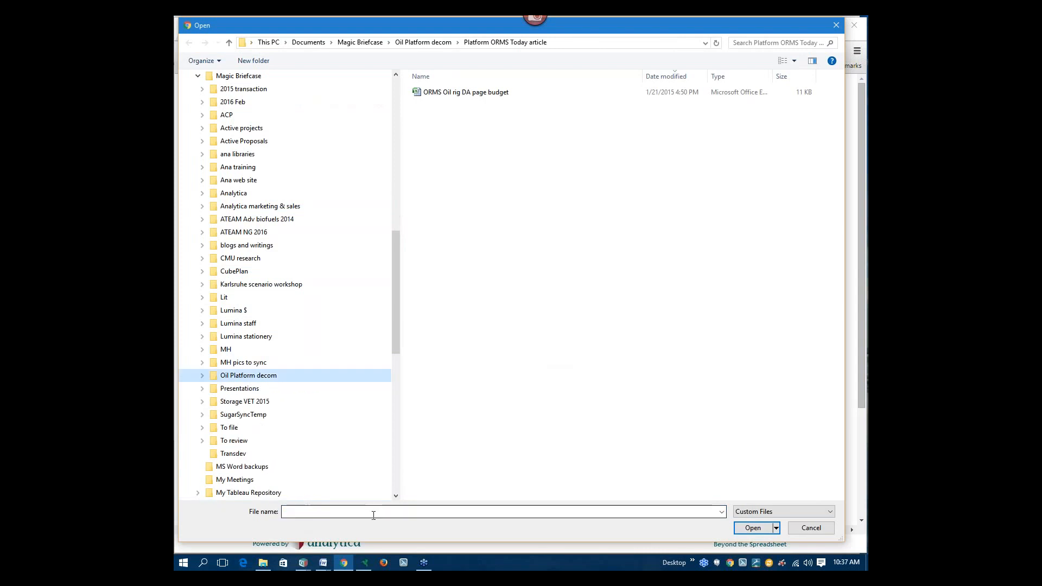
left_click(811, 528)
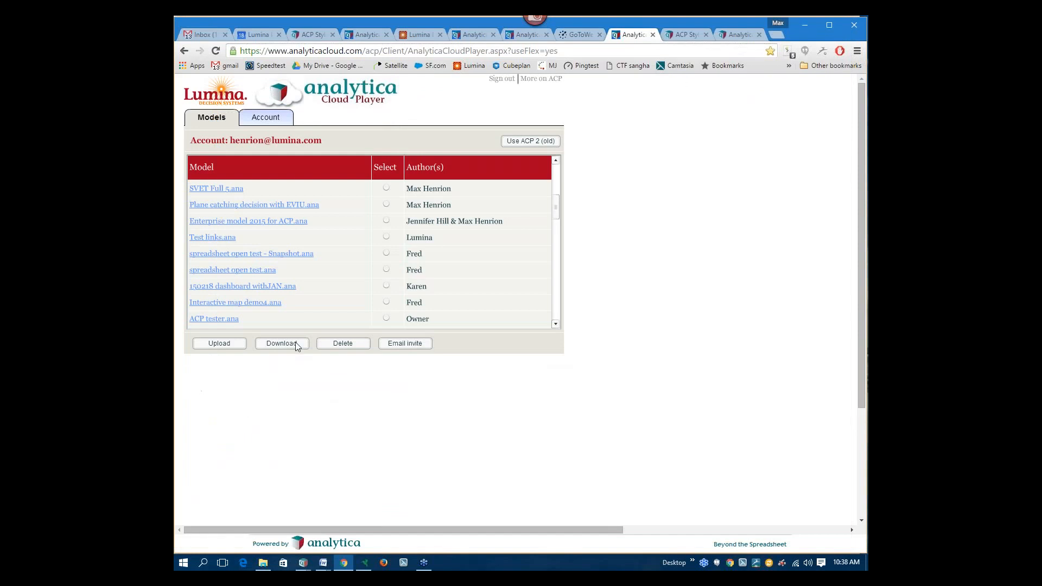
Download the Plane catching decision with EVIU model from the directory, open it in desktop Analytica to inspect it, and close it
left_click(386, 204)
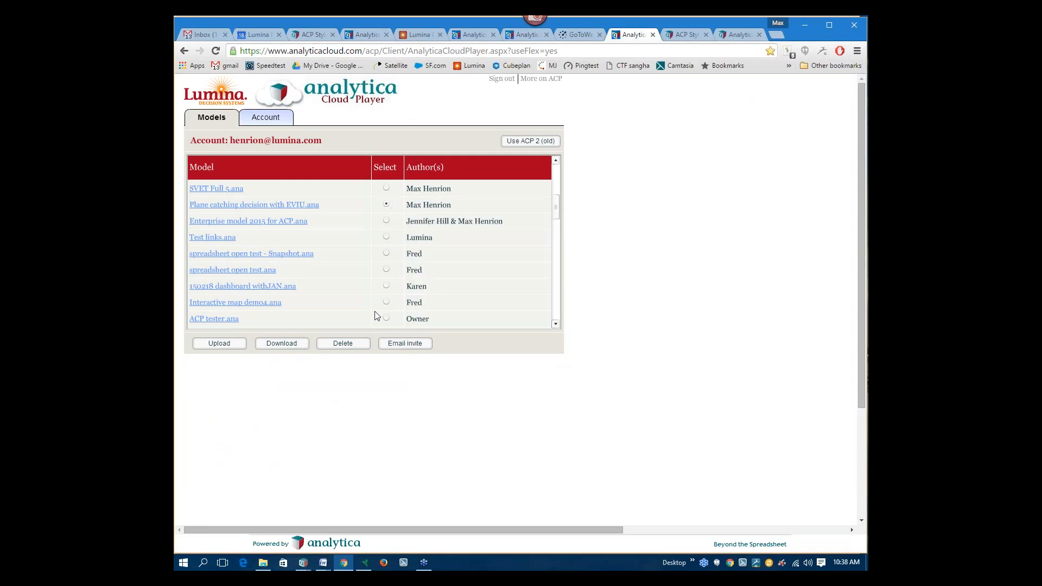
left_click(291, 346)
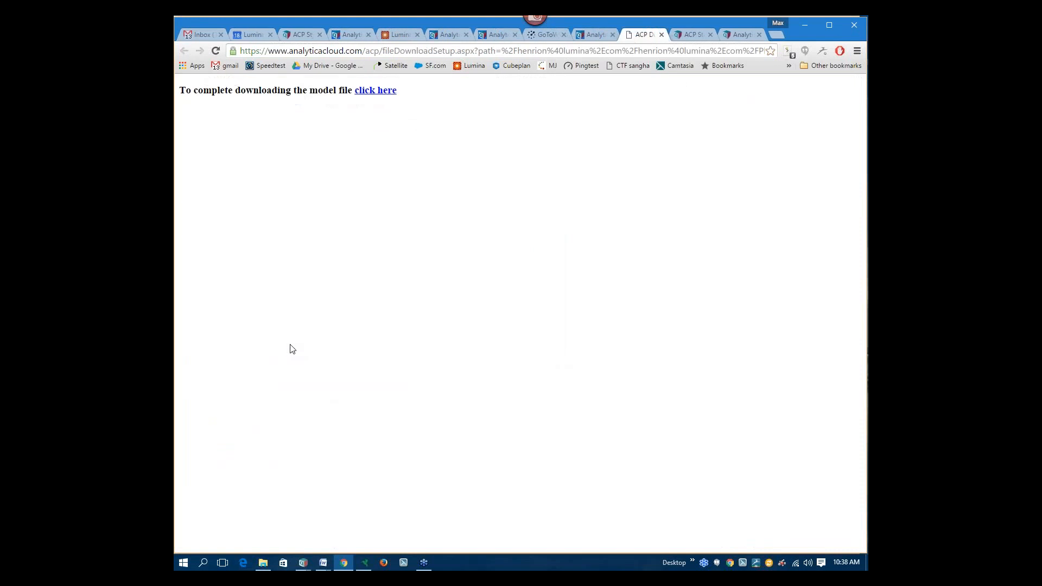
left_click(378, 96)
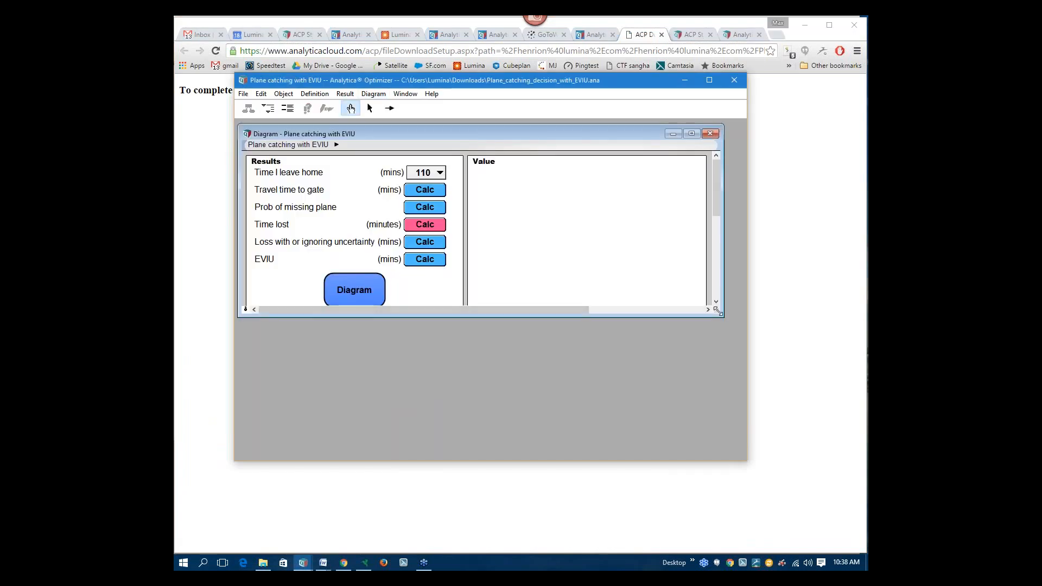
left_click_drag(717, 333, 714, 319)
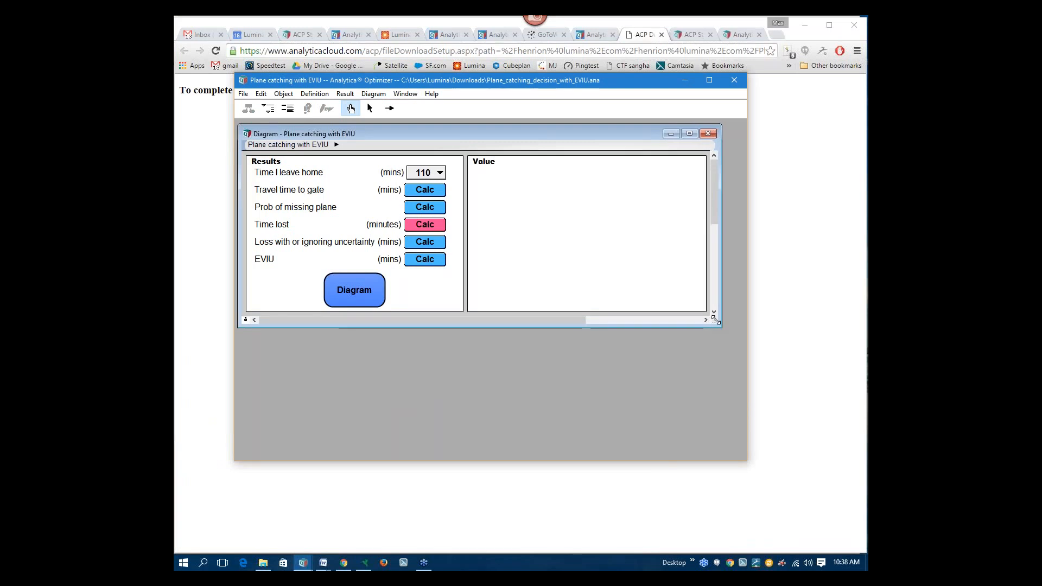
left_click(733, 82)
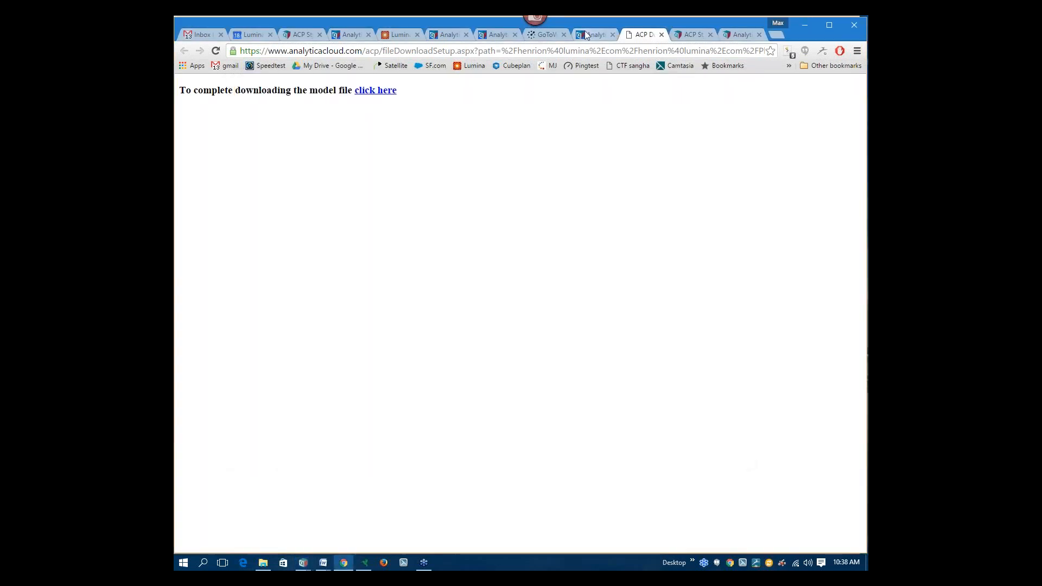
Return to the account's model directory and start an email invitation for Market model 2016 ACP.ana
left_click(586, 35)
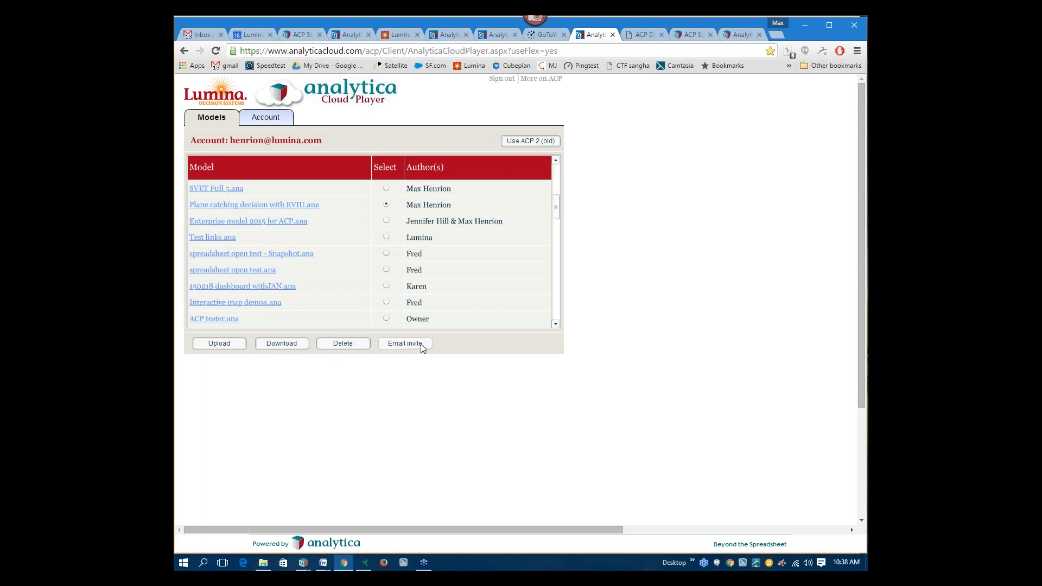
scroll(386, 293, "up", 5)
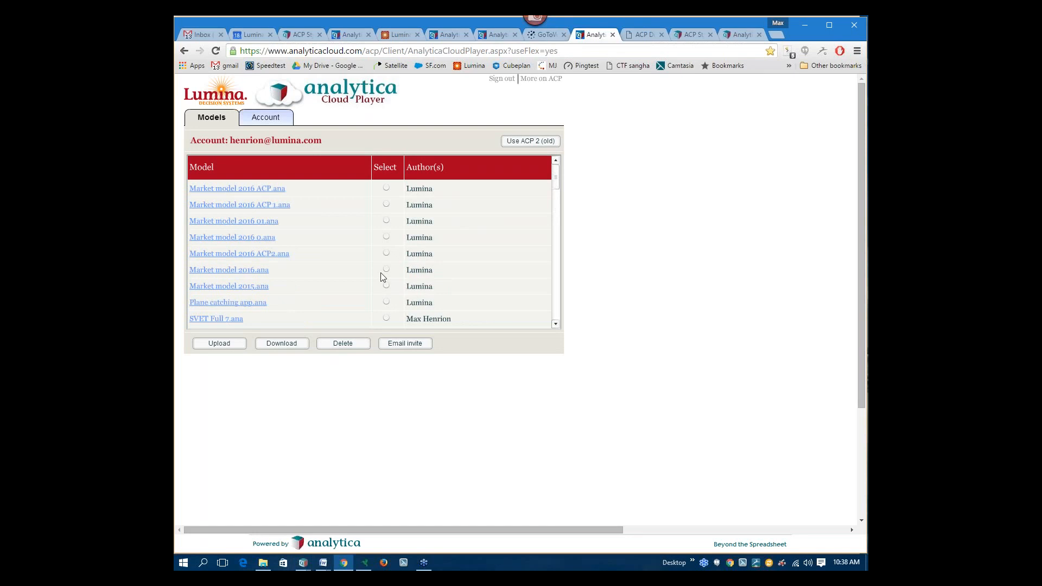
left_click(386, 187)
left_click(410, 345)
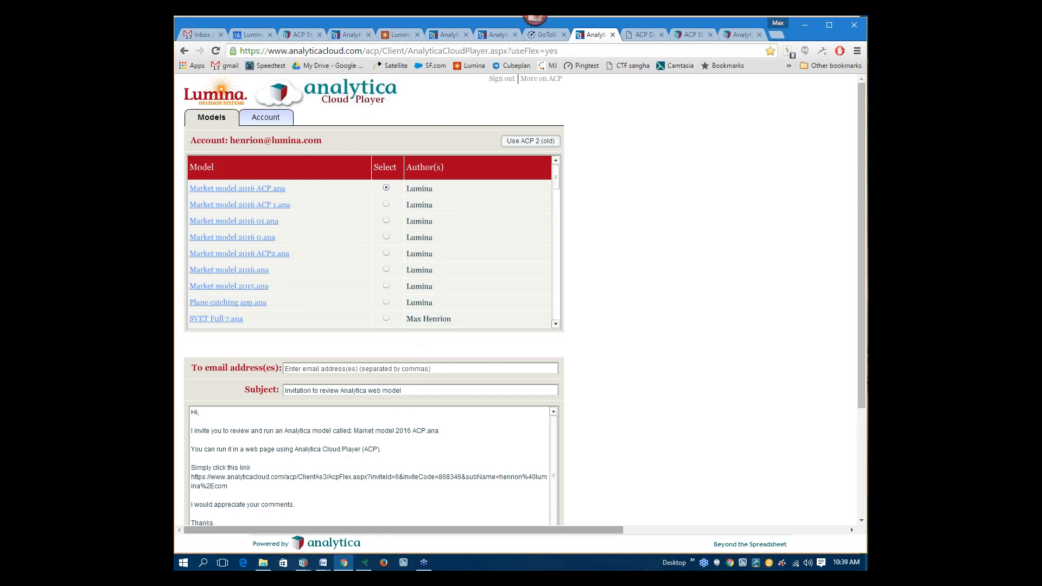
Copy the participants' email addresses from the Word document "ACP demo script old" into the invitation's recipient field
left_click(328, 565)
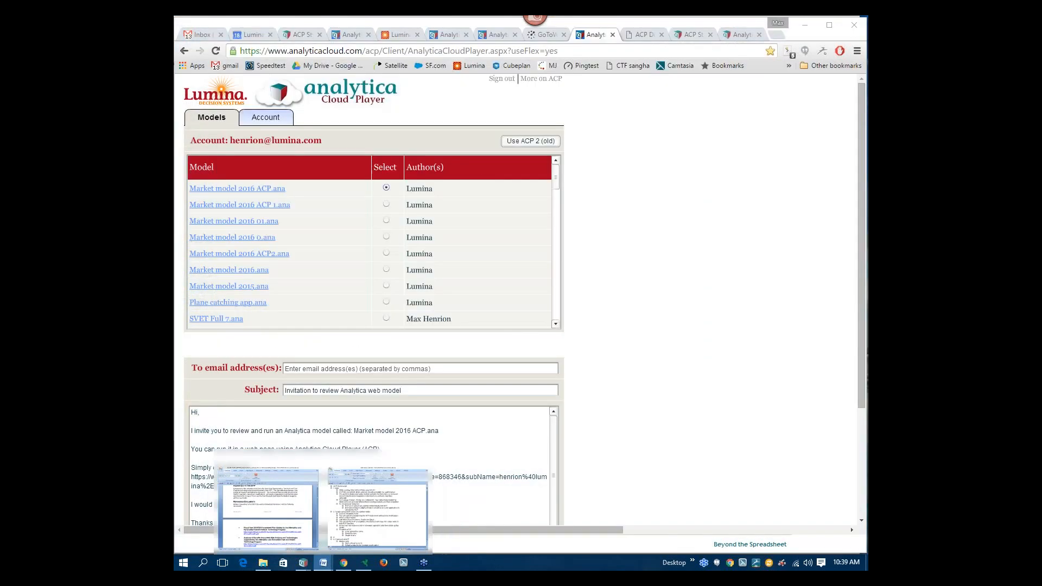
left_click(377, 507)
scroll(302, 176, "down", 8)
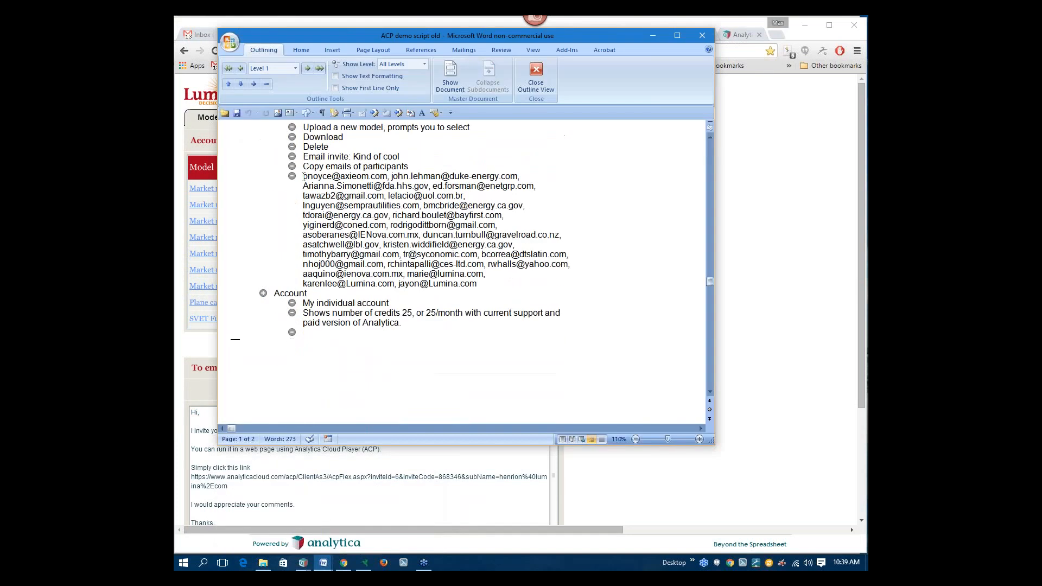
left_click_drag(303, 176, 476, 285)
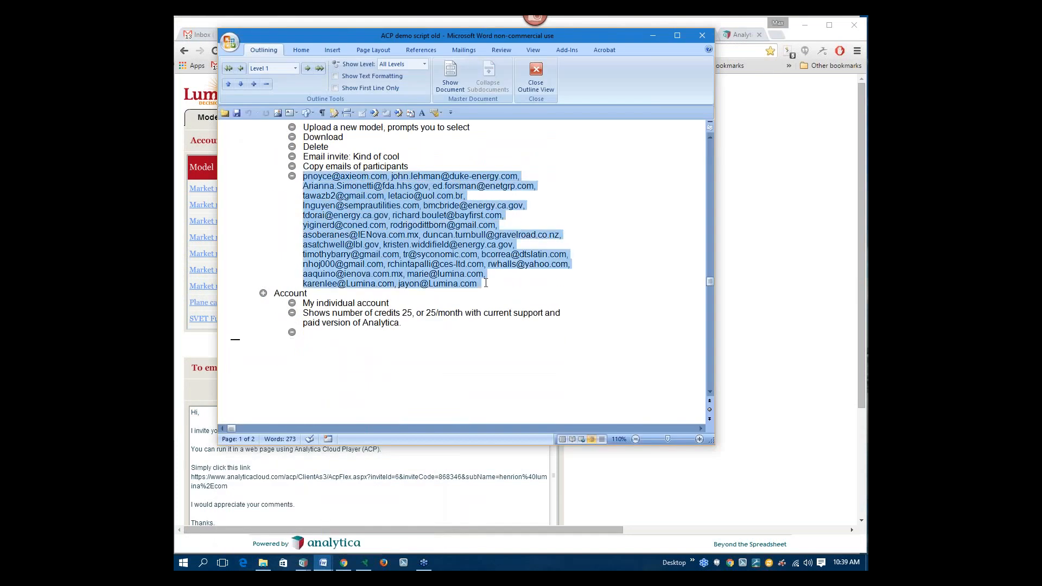
key("ctrl+c")
key("alt+Tab")
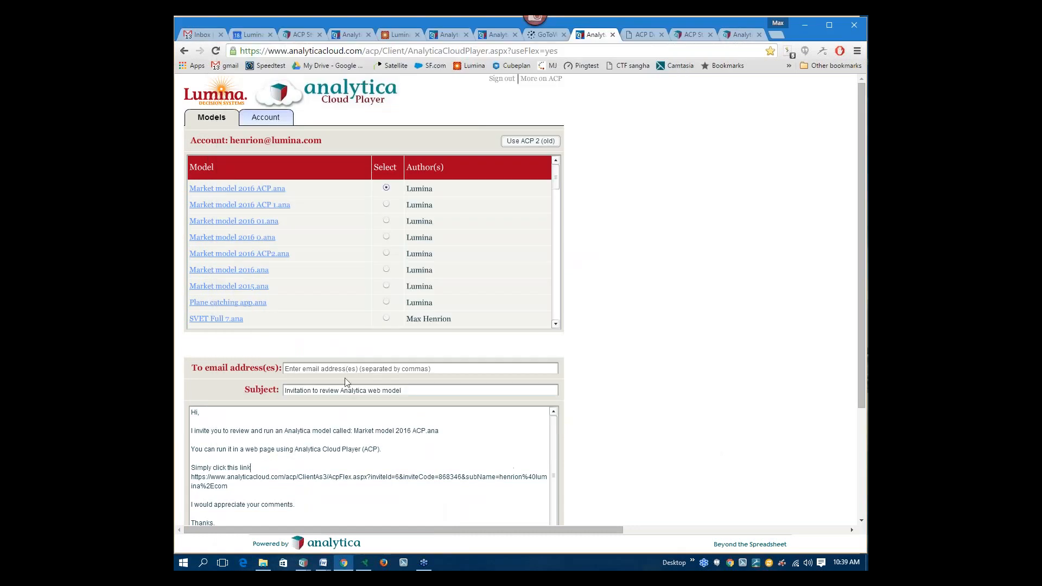
left_click(345, 369)
key("ctrl+v")
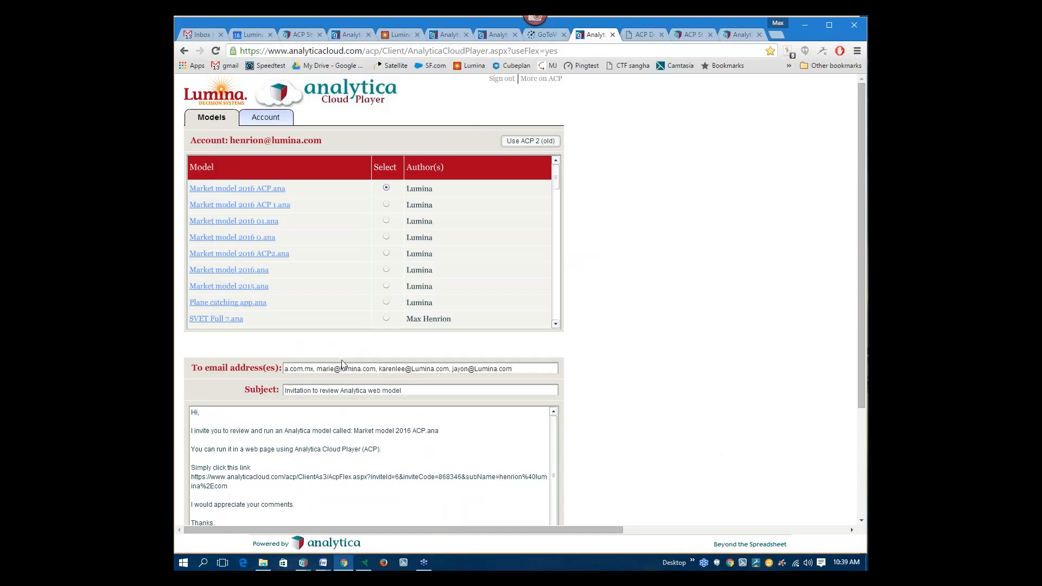
Check the invitation's recipients and message text, and send the email
left_click_drag(510, 369, 179, 367)
left_click(418, 444)
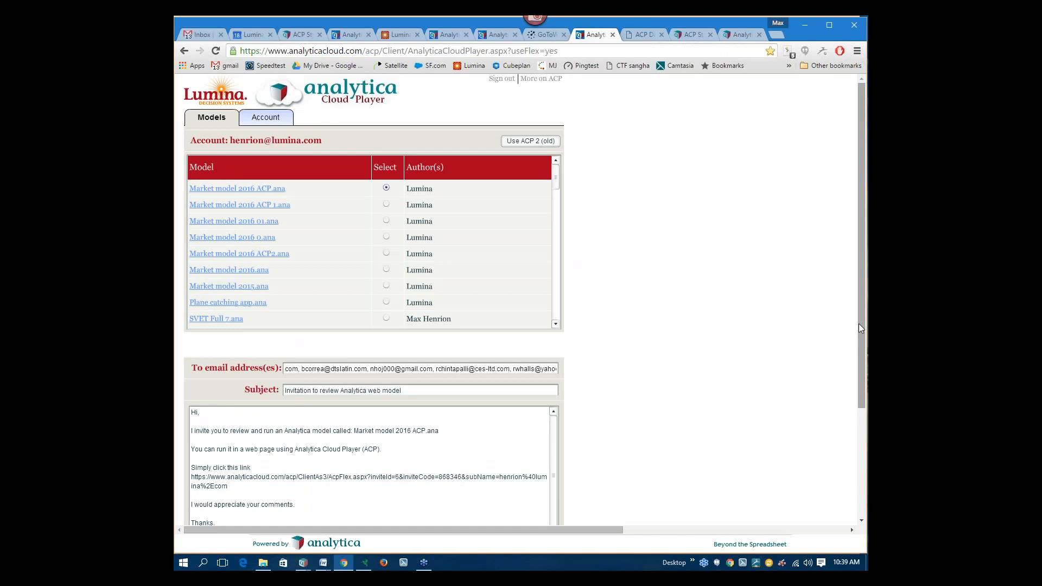
left_click_drag(858, 323, 857, 428)
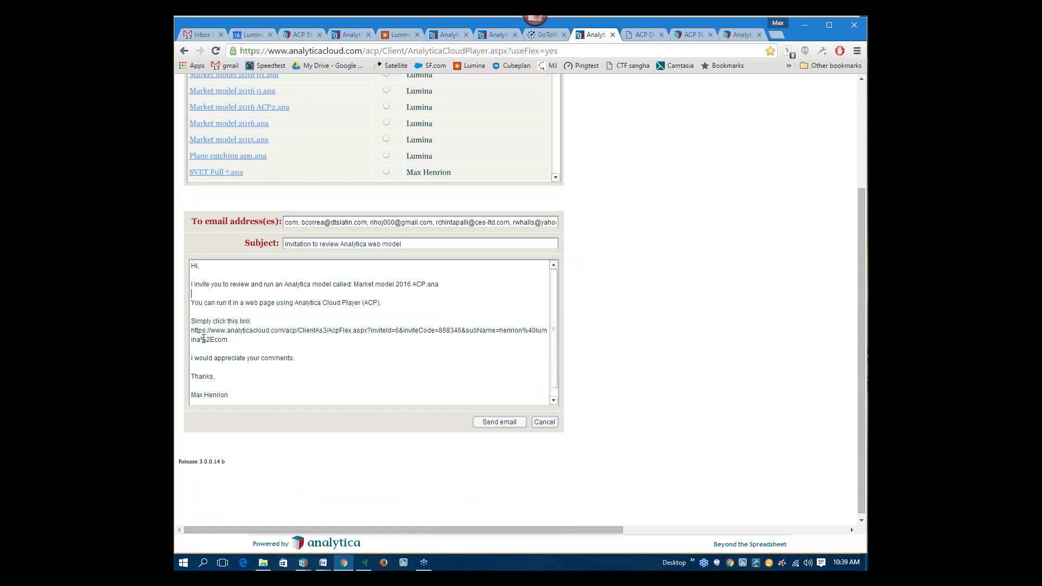
left_click(499, 422)
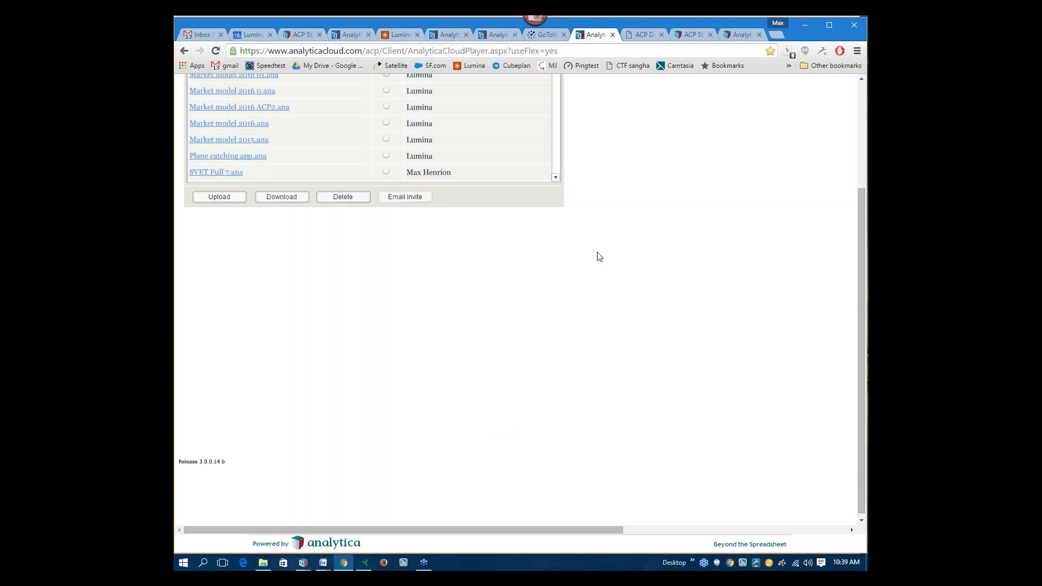
View the ACP account's details, including its type and remaining session credits
left_click_drag(860, 440, 863, 314)
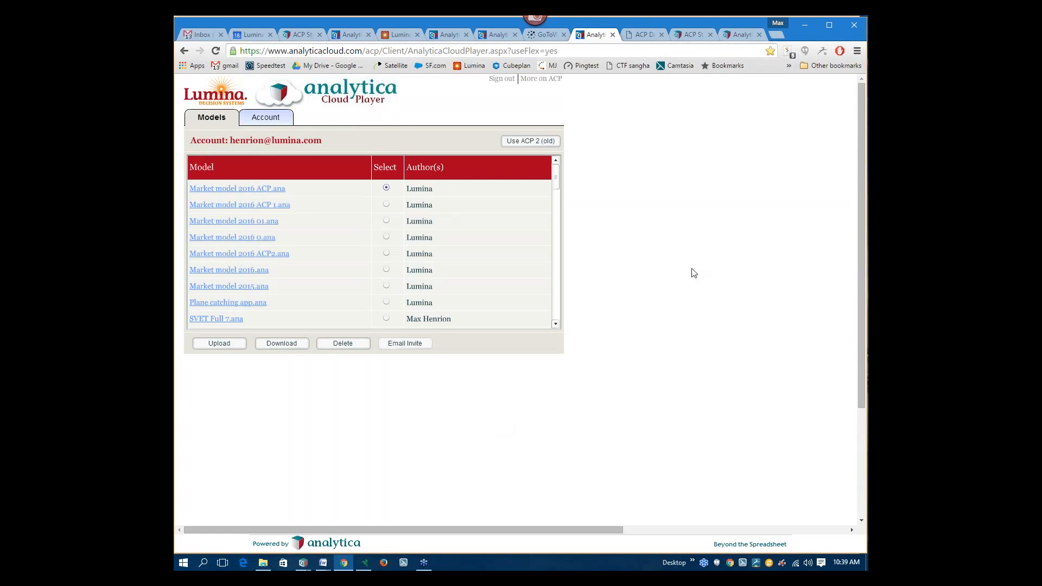
left_click(275, 120)
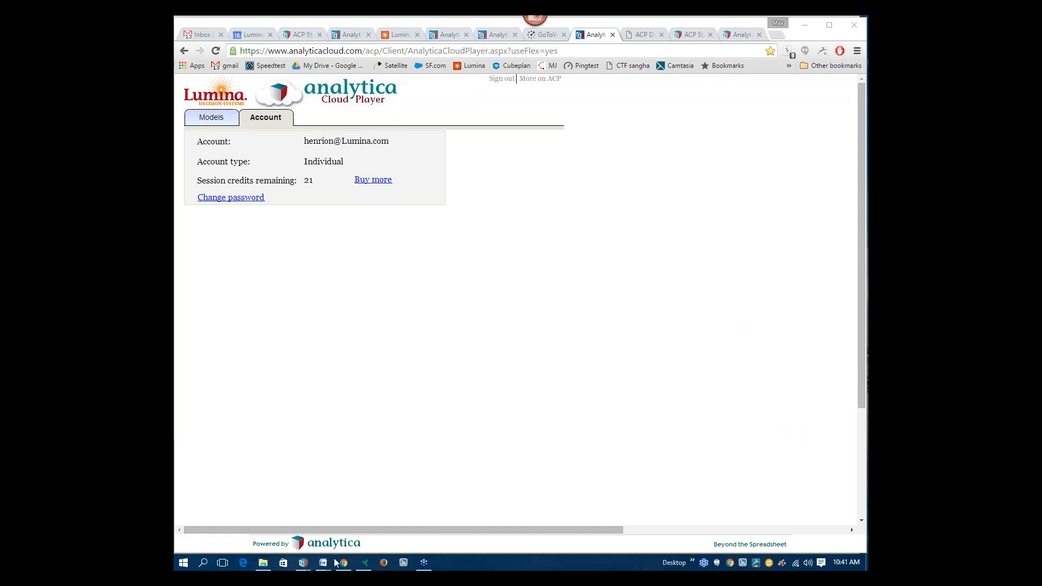
Switch to the Market pricing model in desktop Analytica and display the style options of "Frame node for results" in the Frame nodes diagram
mouse_move(303, 562)
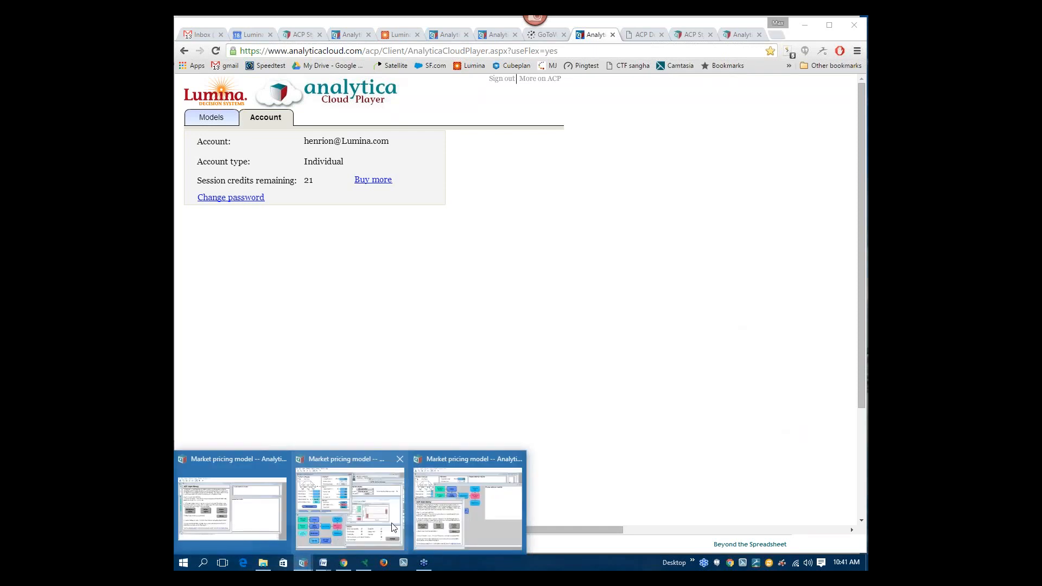
left_click(394, 527)
left_click(431, 400)
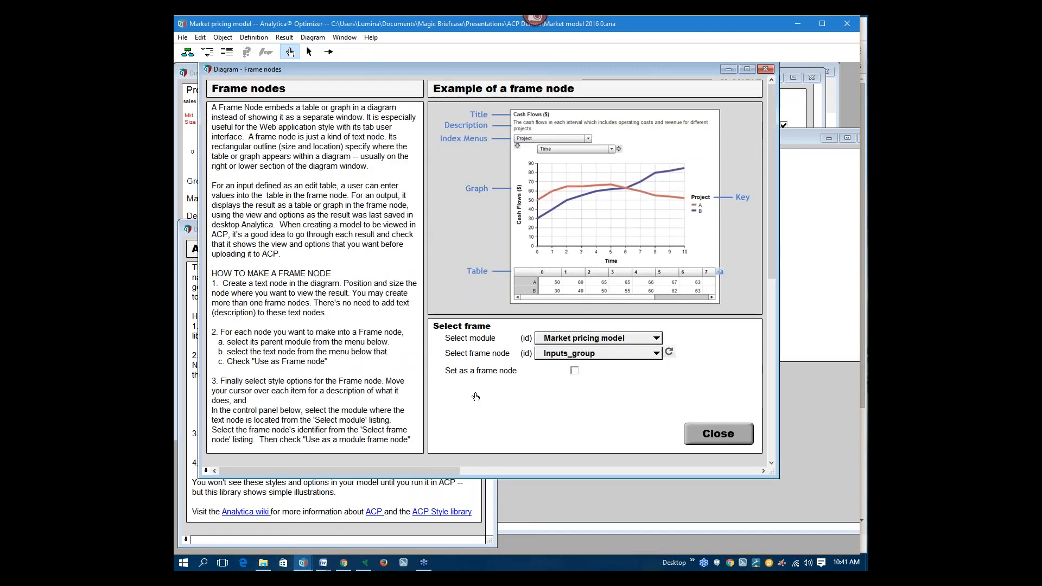
left_click(647, 18)
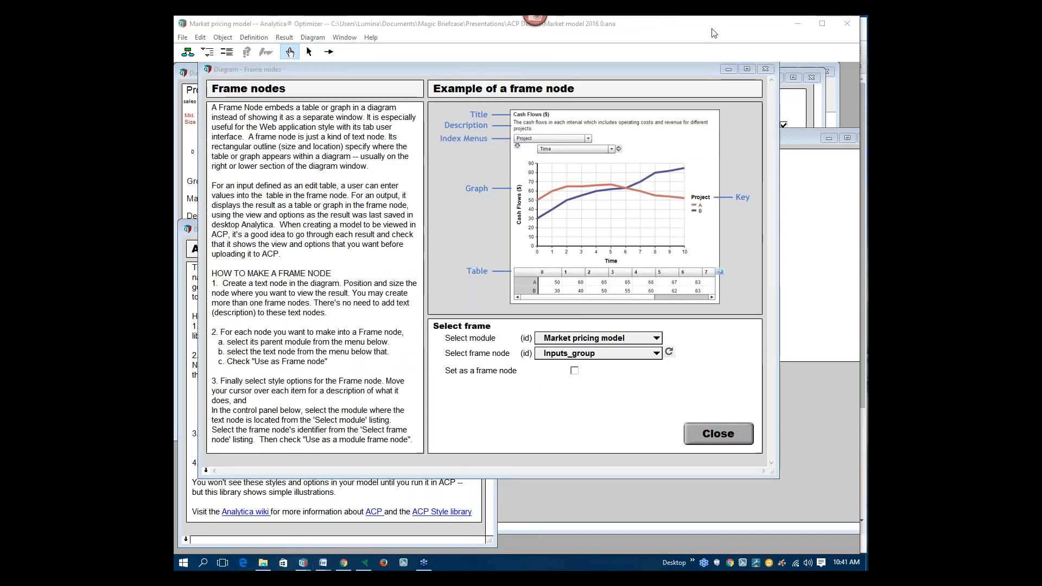
left_click(605, 353)
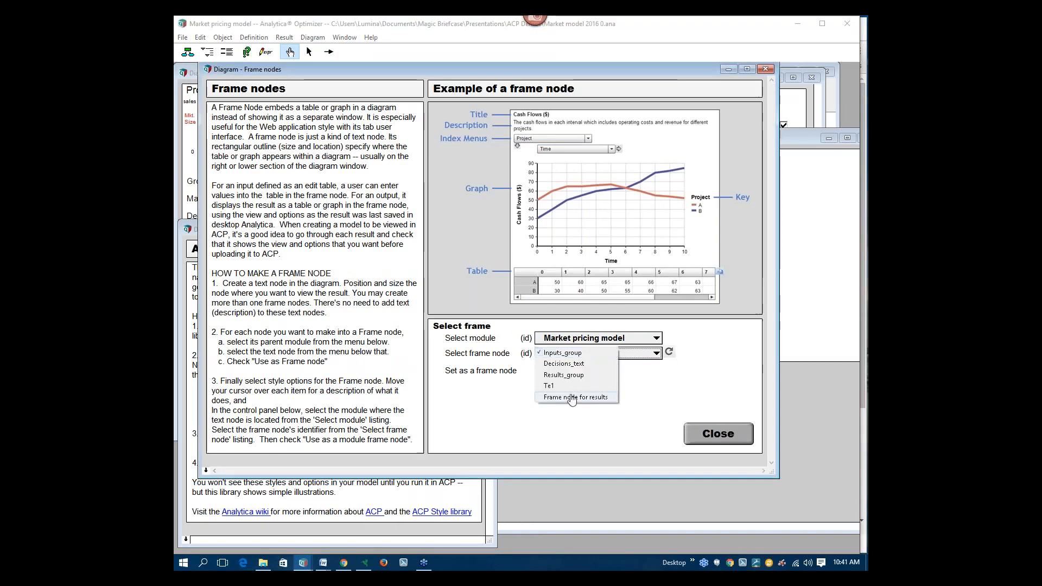
left_click(571, 397)
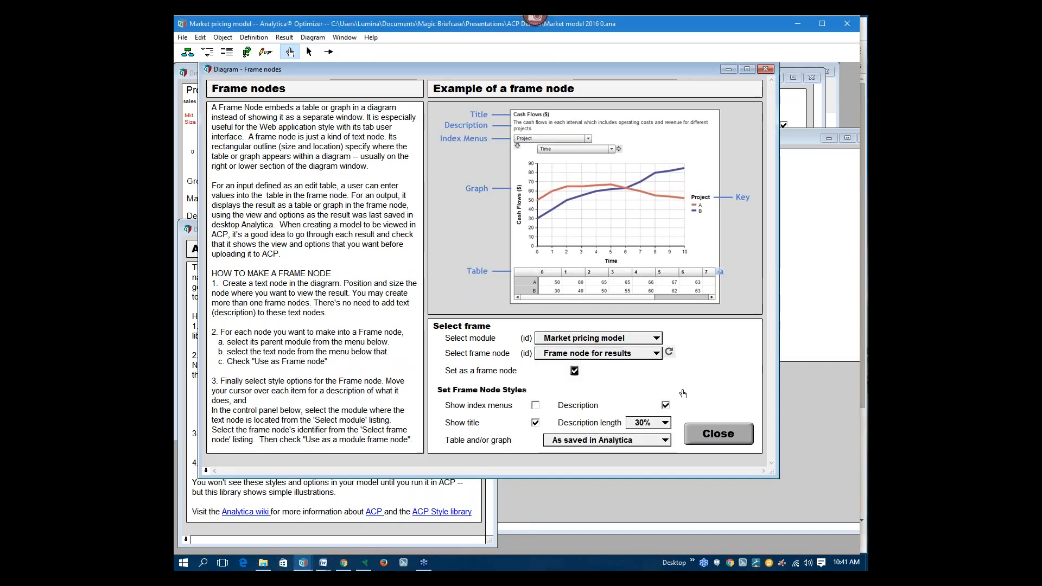
scroll(682, 392, "down", 2)
left_click(666, 389)
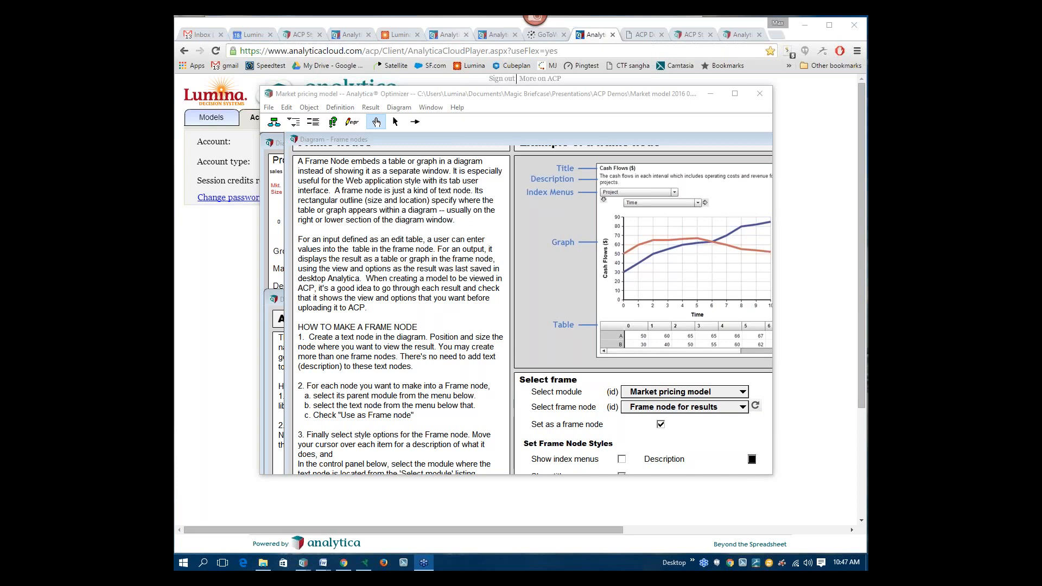
Return to the browser and look through the open ACP and wiki pages, ending at the Analytica Cloud Player subscription comparison table
left_click(683, 24)
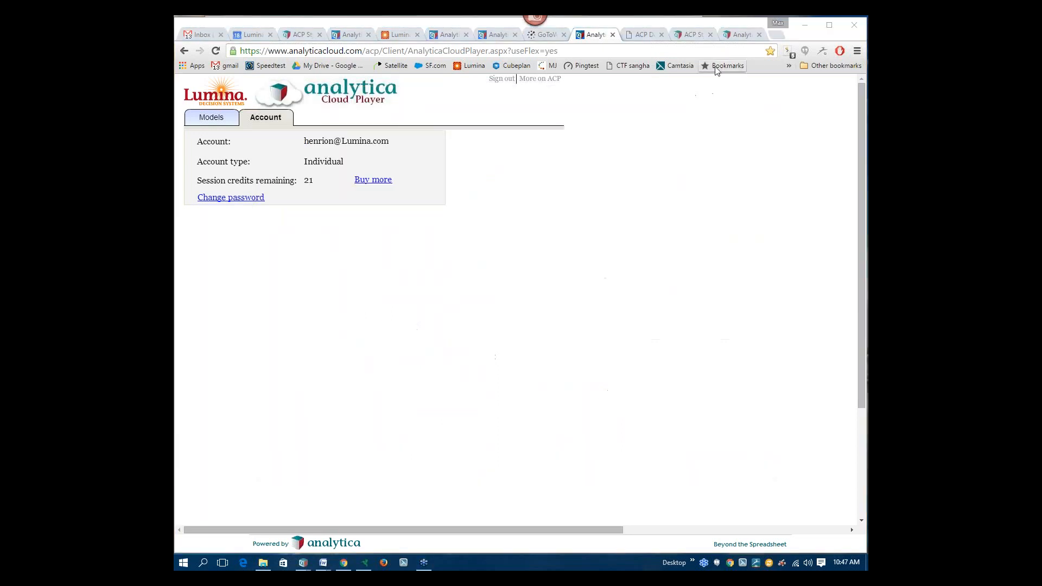
left_click(504, 35)
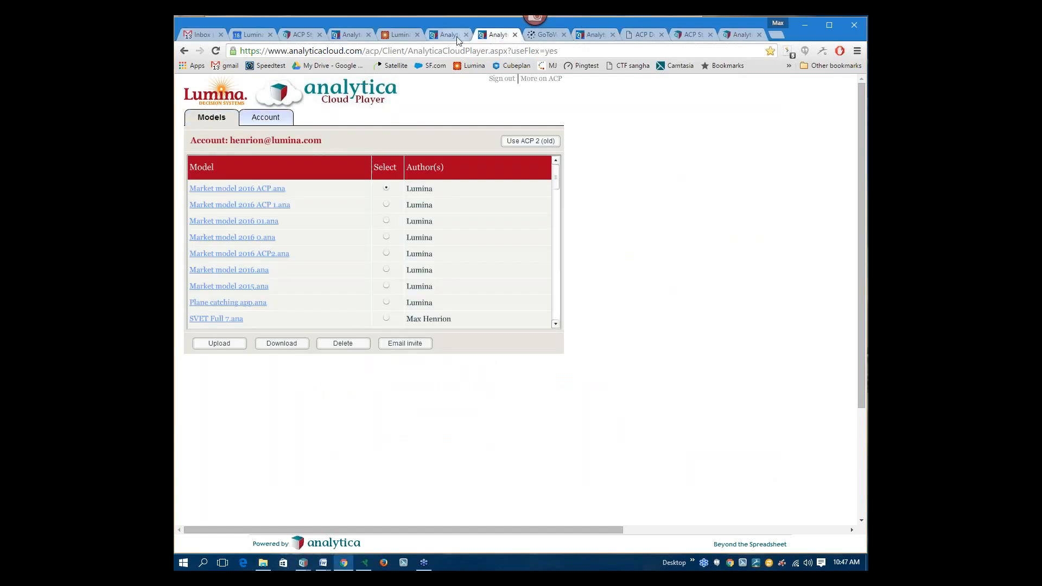
left_click(355, 36)
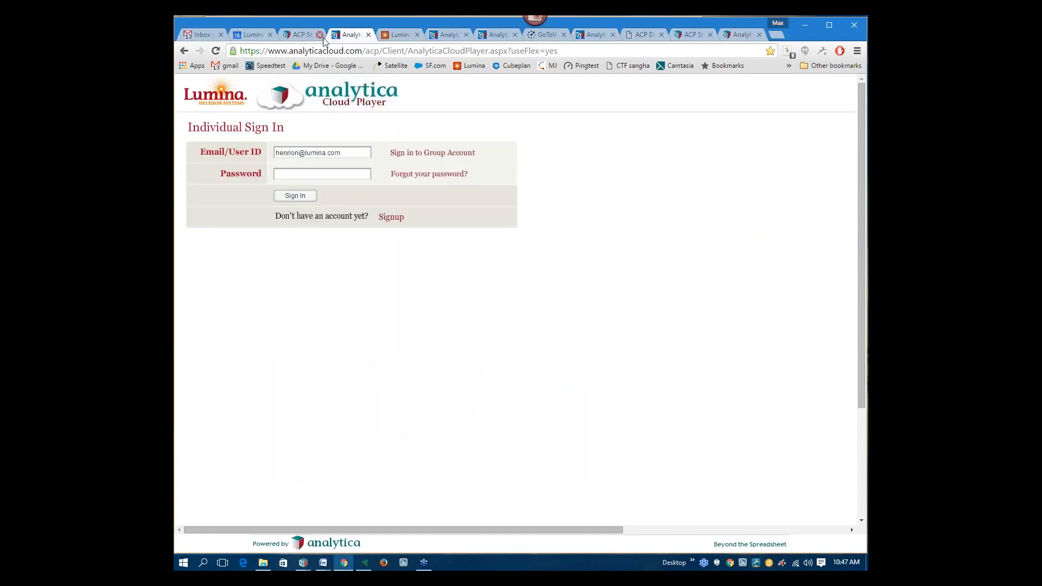
left_click(311, 37)
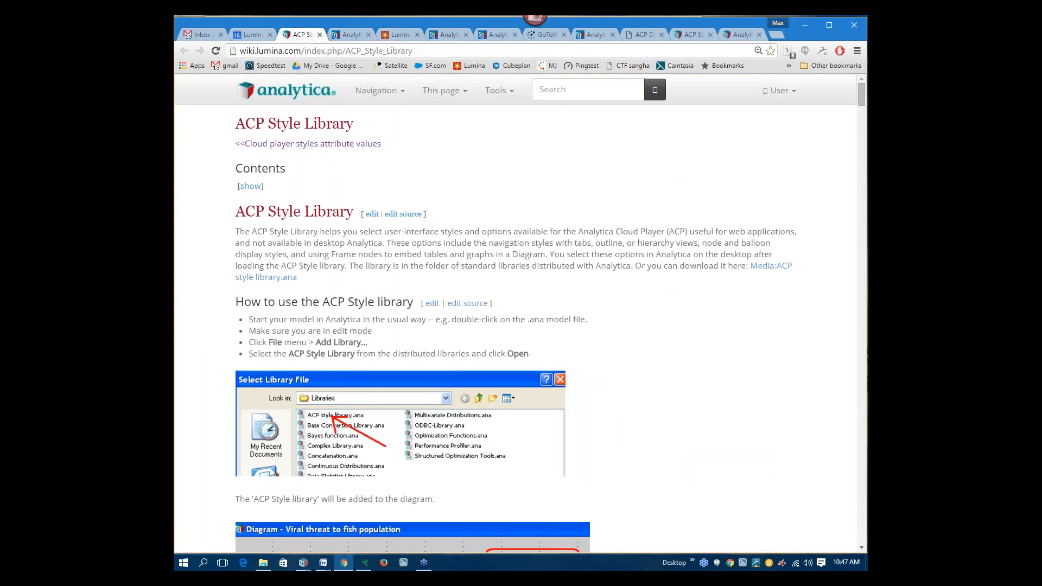
left_click(274, 144)
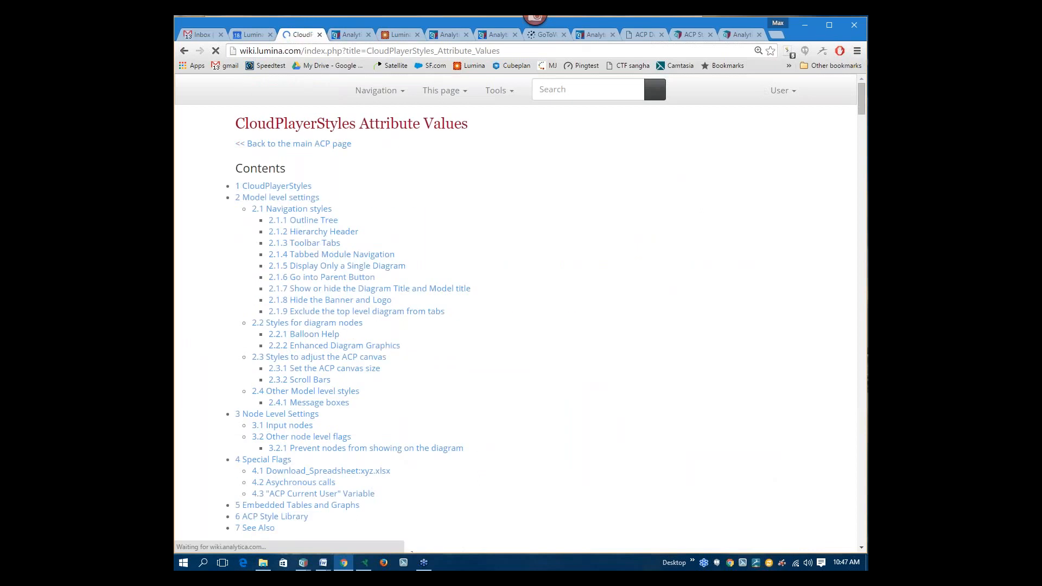
left_click(685, 36)
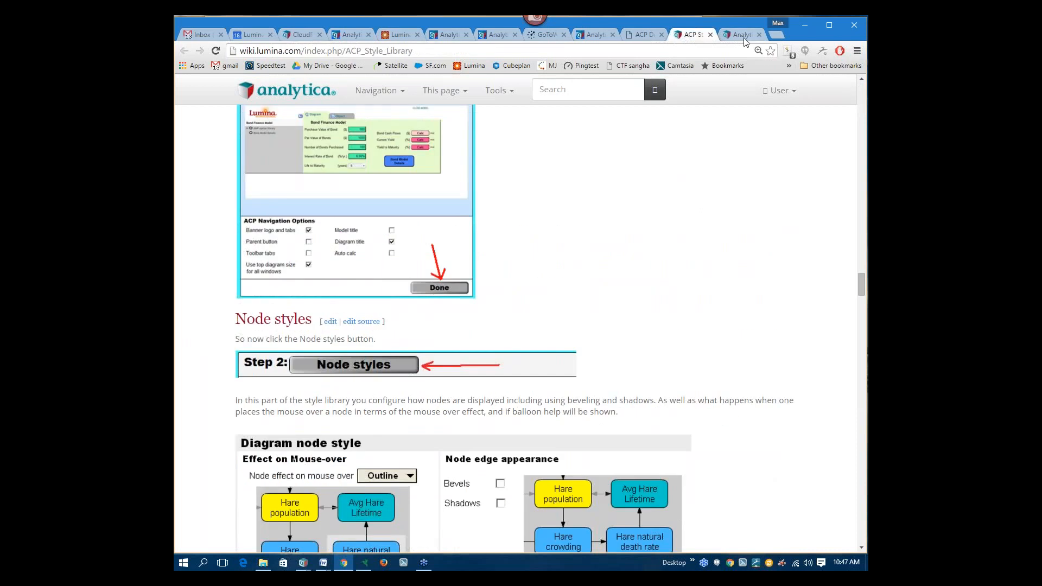
left_click(743, 36)
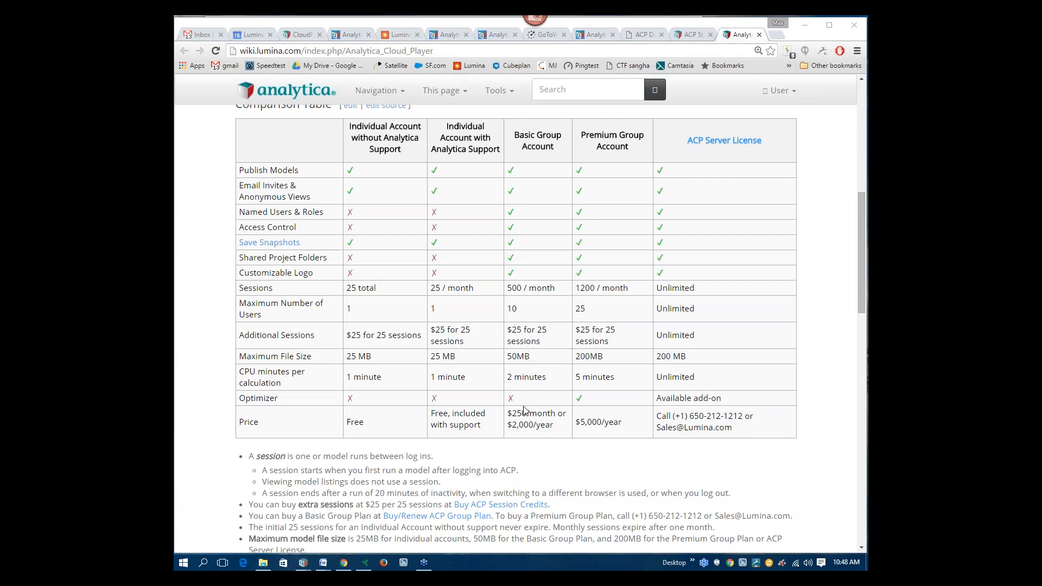
Look through the open wiki and account pages to the ACP model list and play Market model 2016 ACP.ana
left_click(687, 35)
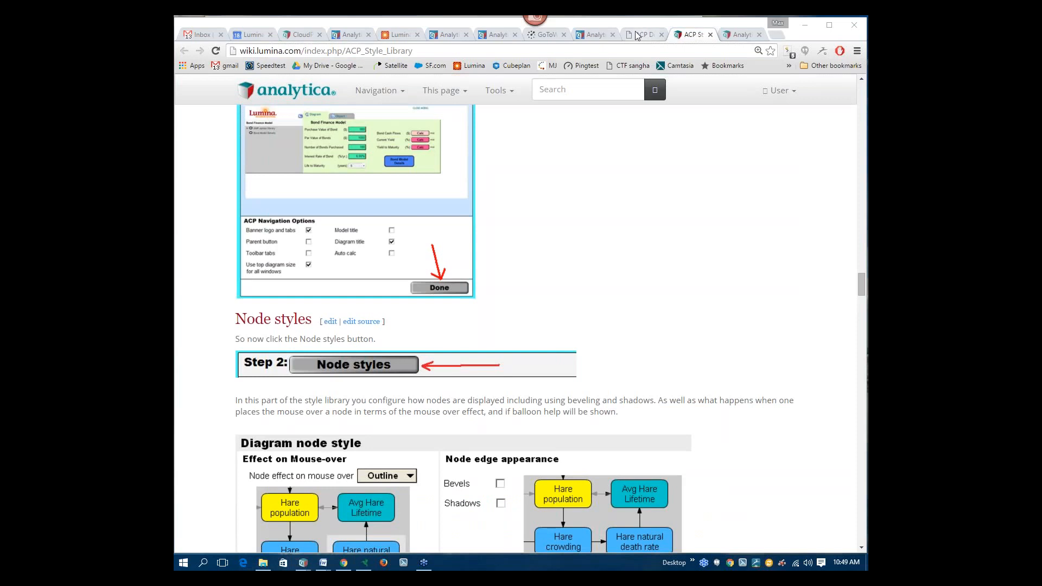
left_click(596, 35)
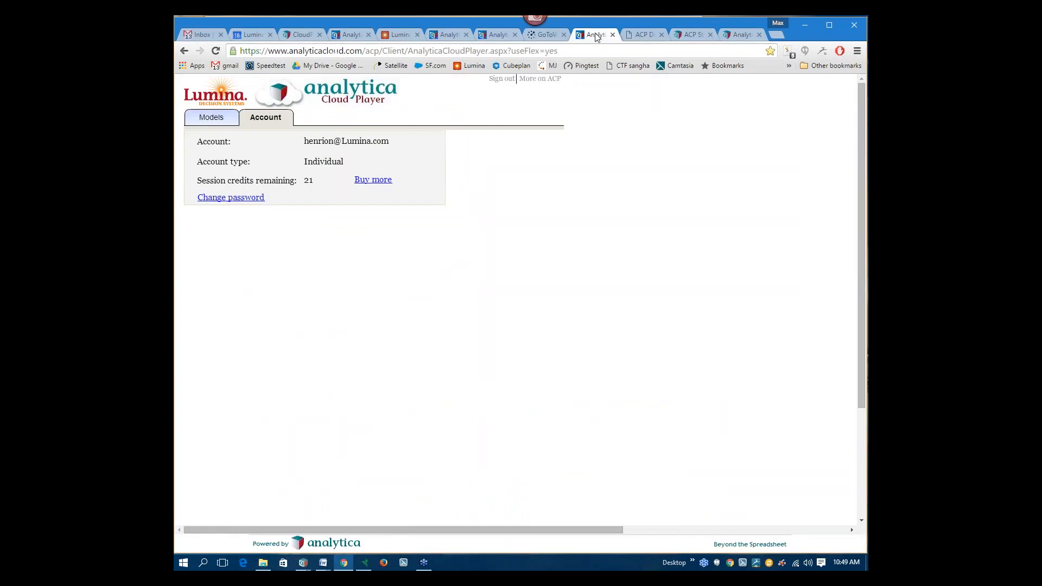
left_click(489, 35)
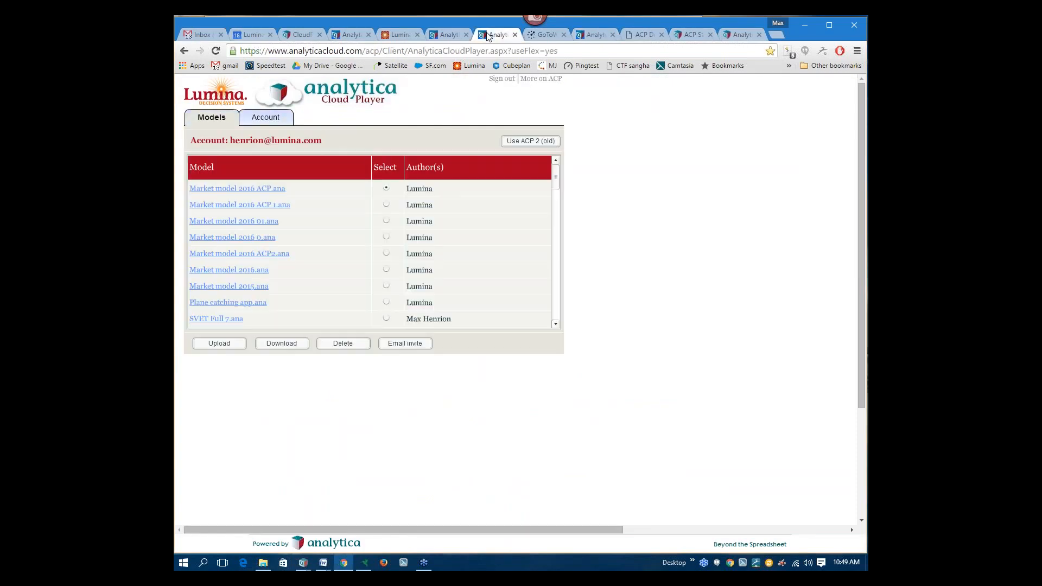
left_click(232, 189)
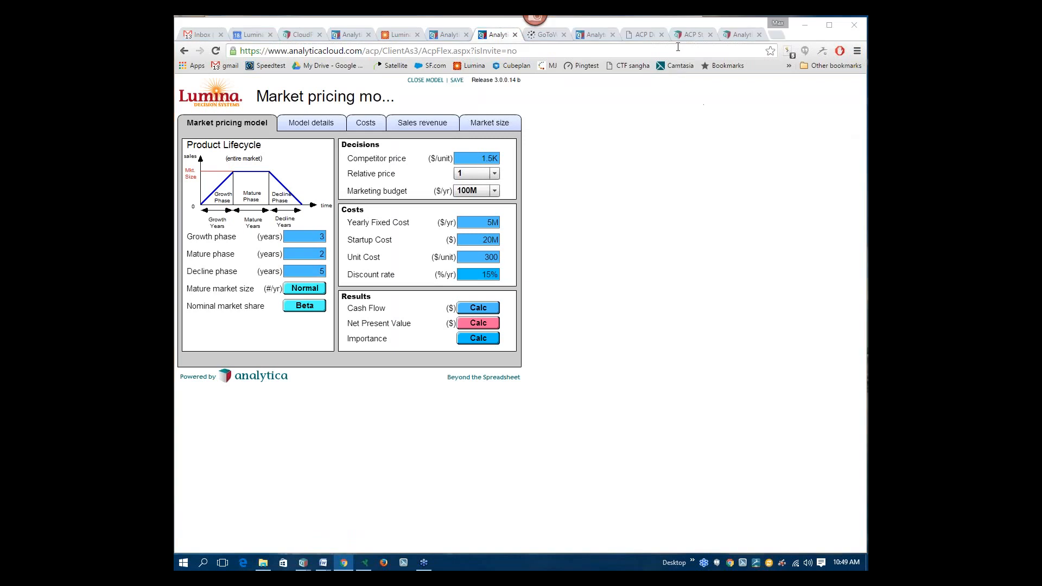
Close the browser page running the model, and play Market model 2016 ACP 1.ana from the other ACP model list, replacing the active model
left_click(513, 35)
left_click(449, 35)
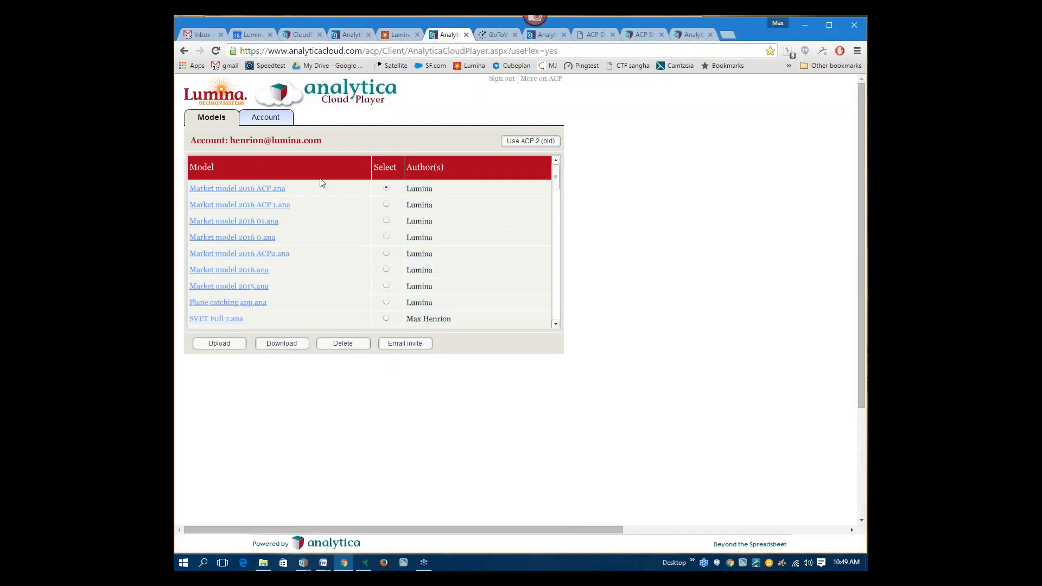
left_click(243, 206)
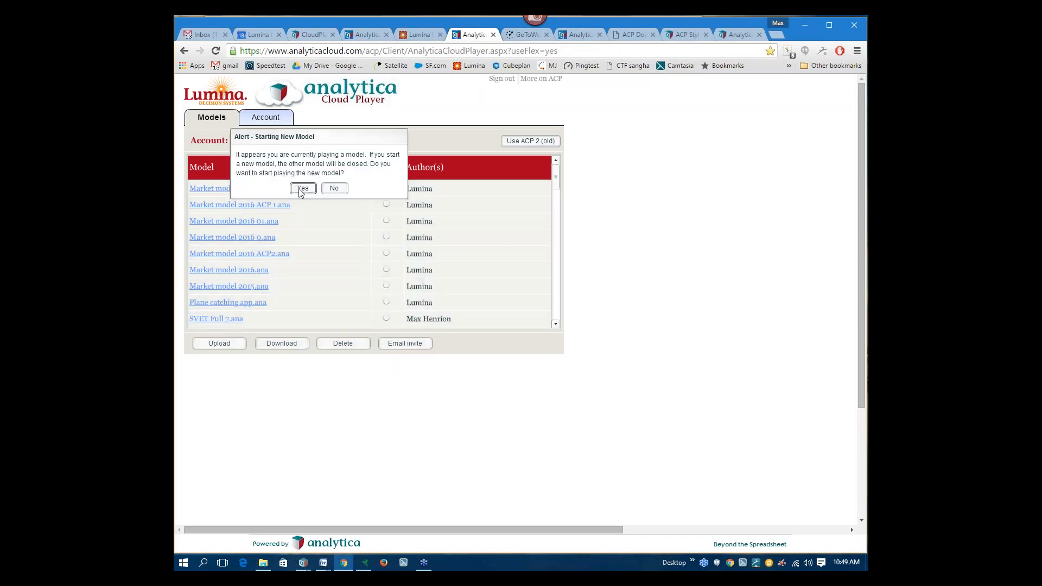
left_click(299, 190)
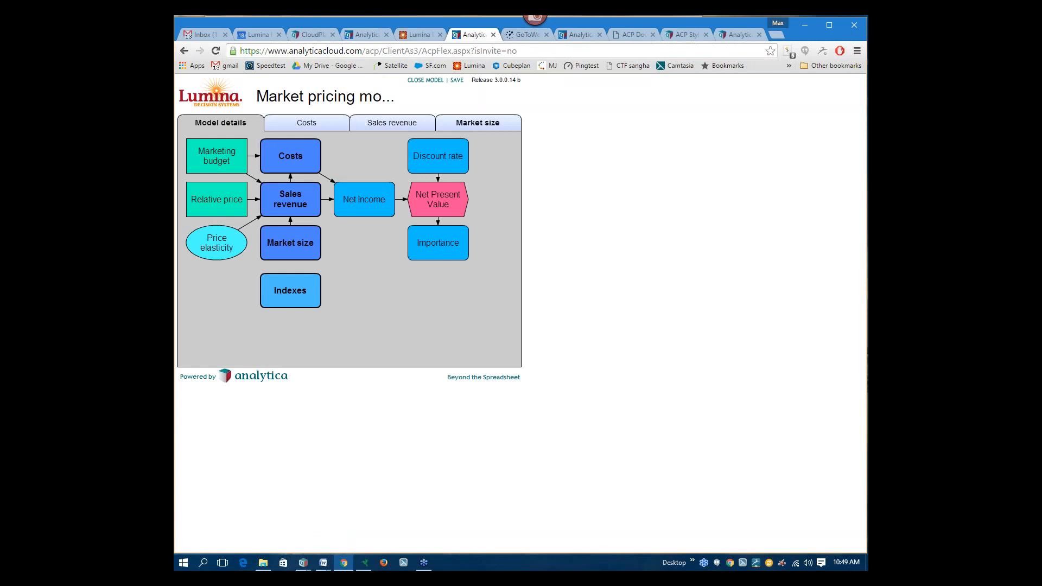
View the model's Net Present Value result and its Costs diagram, and close the model
left_click(438, 205)
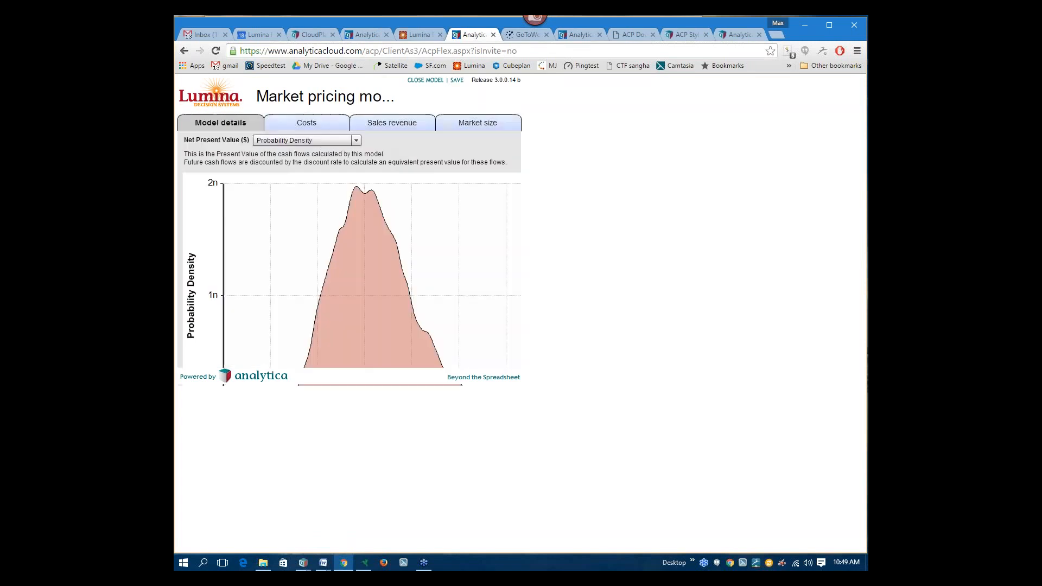
left_click(322, 124)
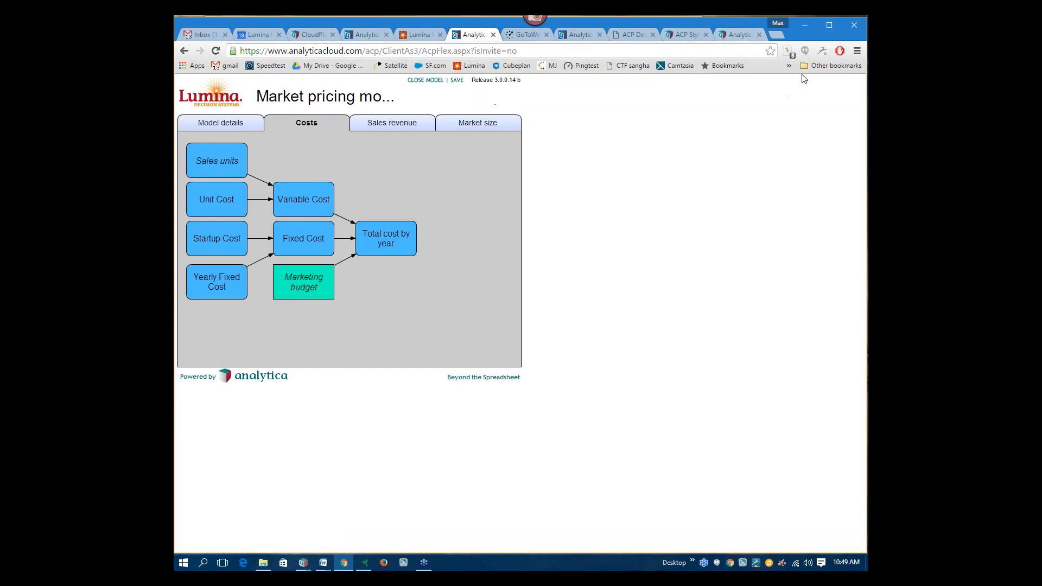
left_click(423, 80)
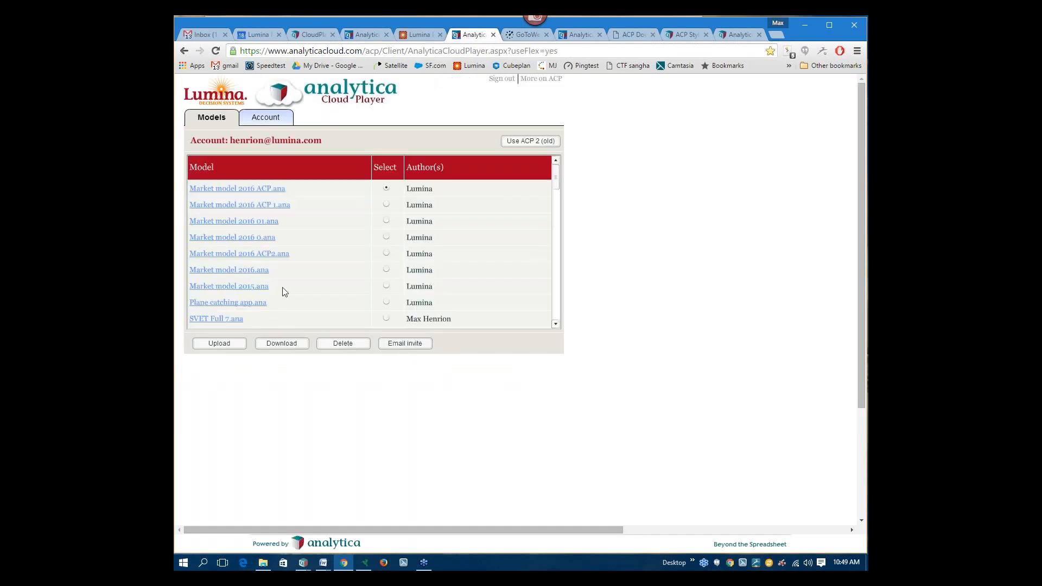
Play Market model 2016.ana and display its Cash Flow result in the embedded result frame
left_click(244, 272)
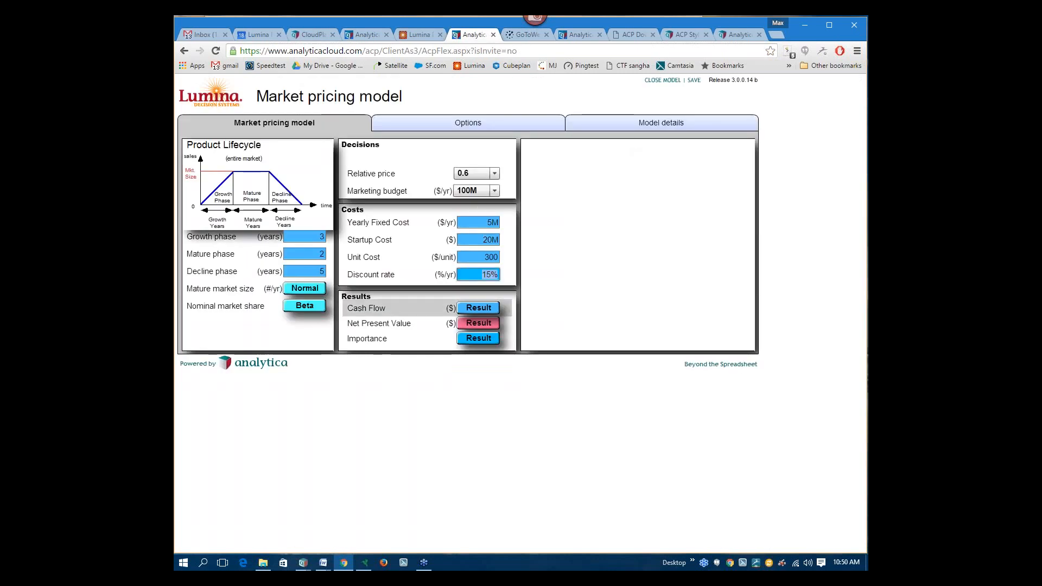
left_click(482, 324)
left_click(478, 307)
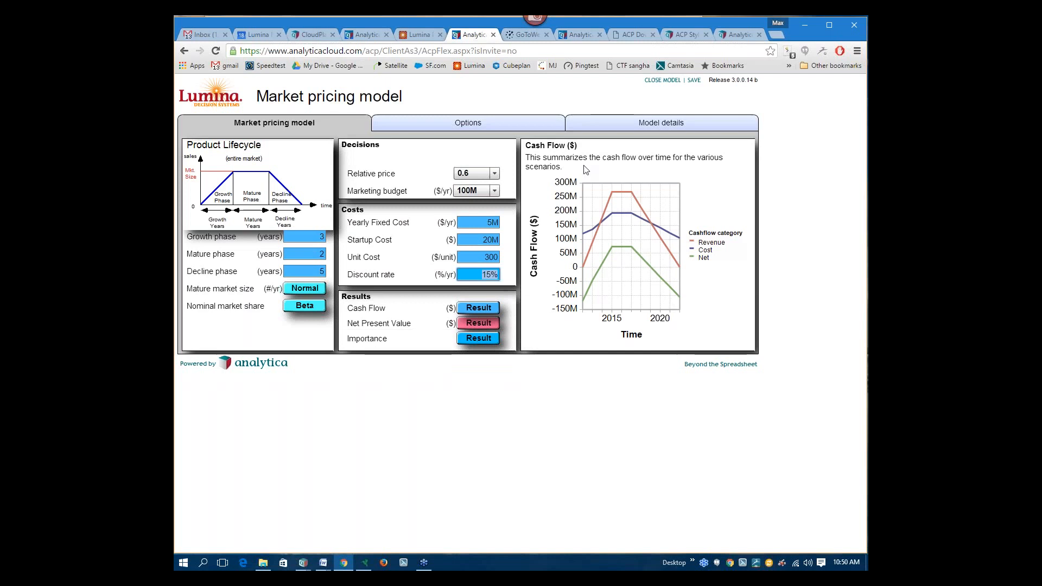
Close the running model's page and the GoToWebinar page, and play Market model 2015.ana from the ACP model list, replacing the active model
left_click(496, 36)
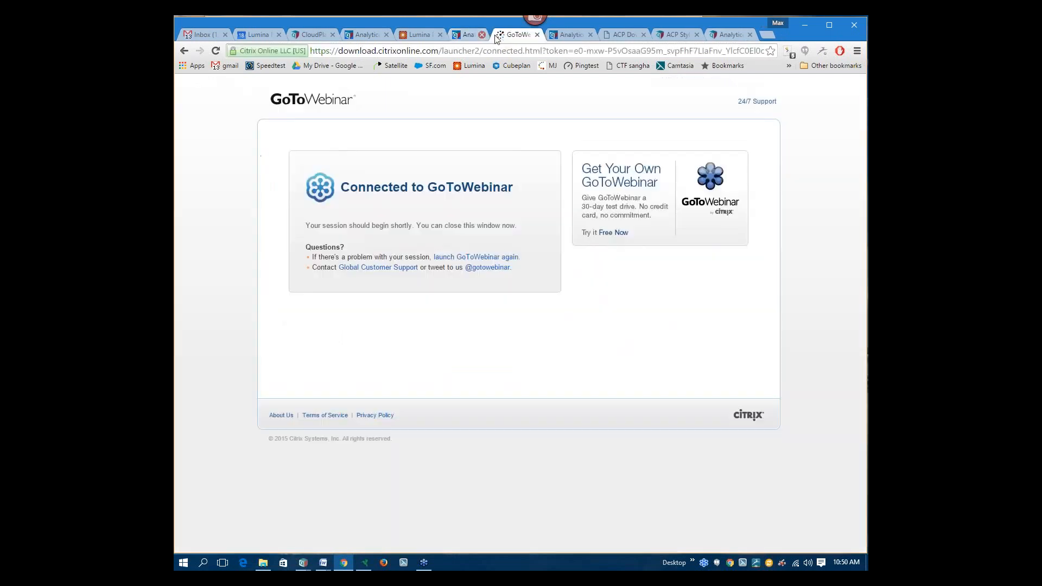
left_click(482, 35)
left_click(496, 36)
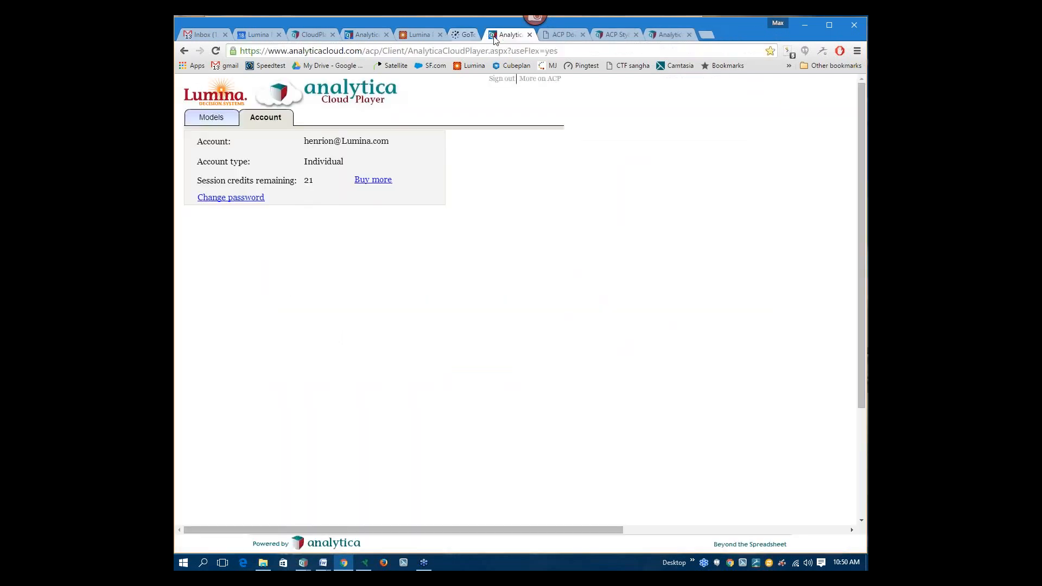
left_click(212, 118)
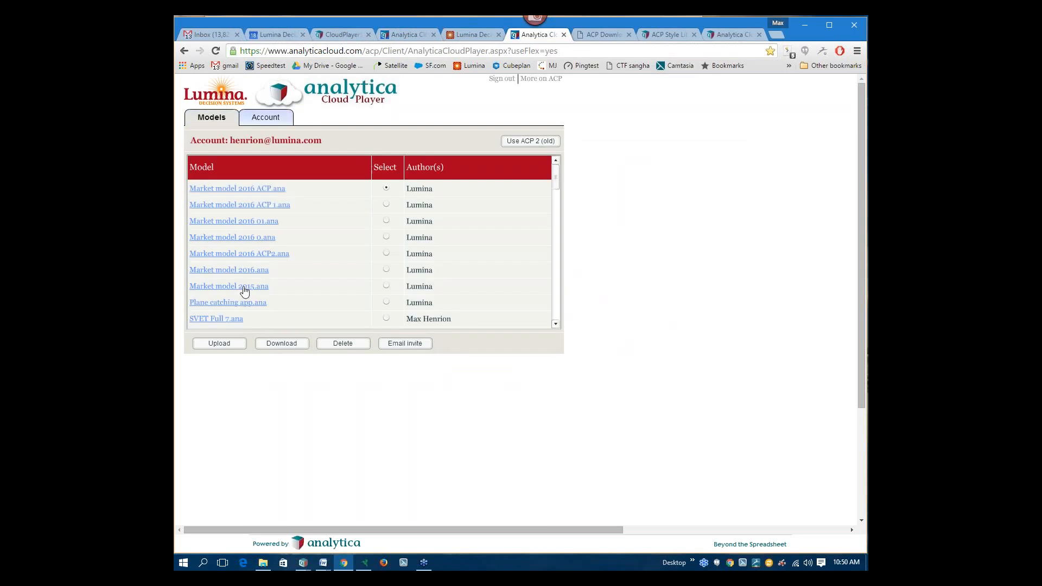
left_click(245, 291)
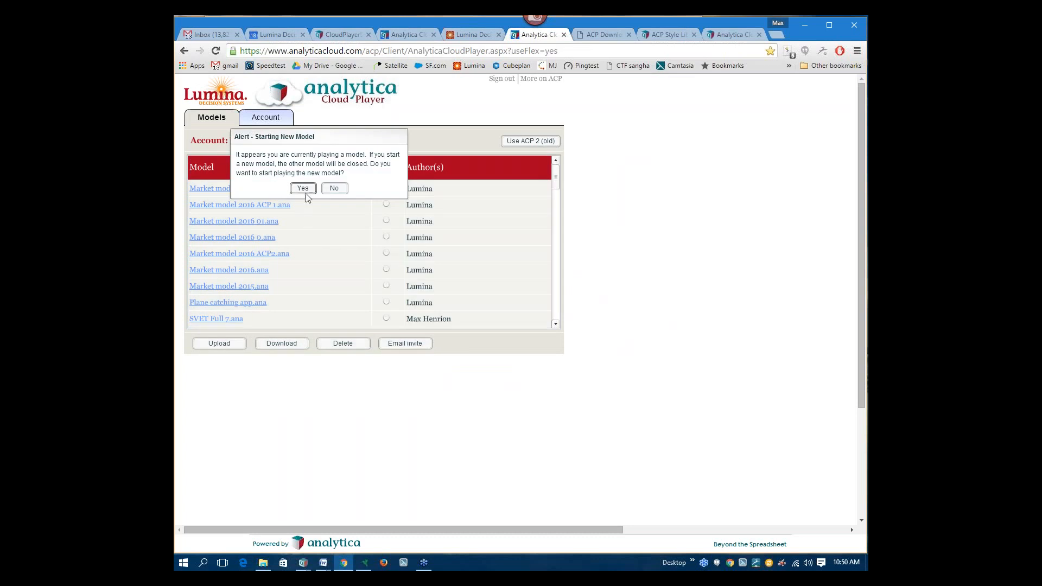
left_click(303, 188)
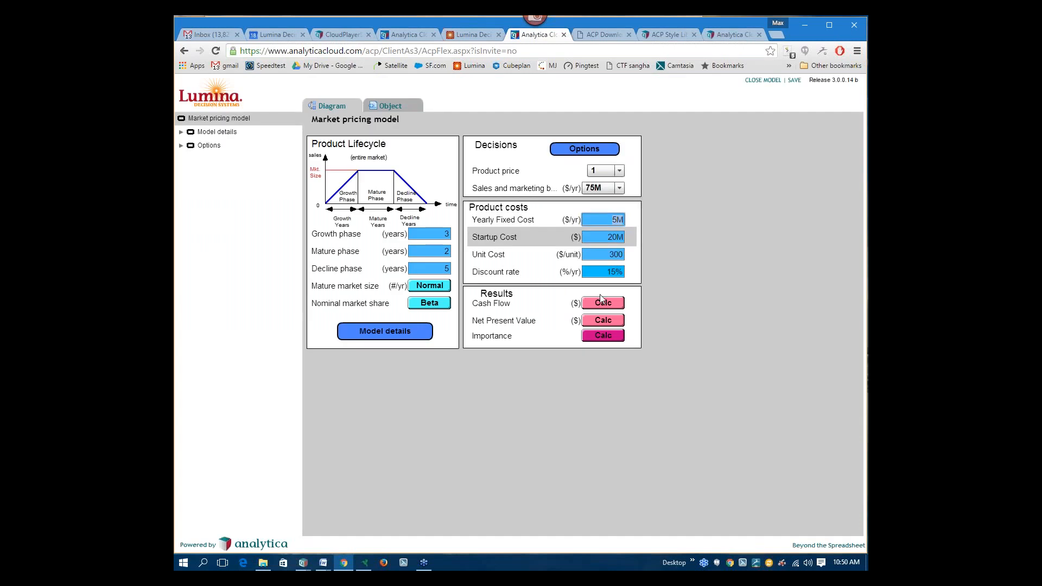
Calculate Net Present Value, view it as a graph and a table, and return to the model's main diagram
left_click(619, 321)
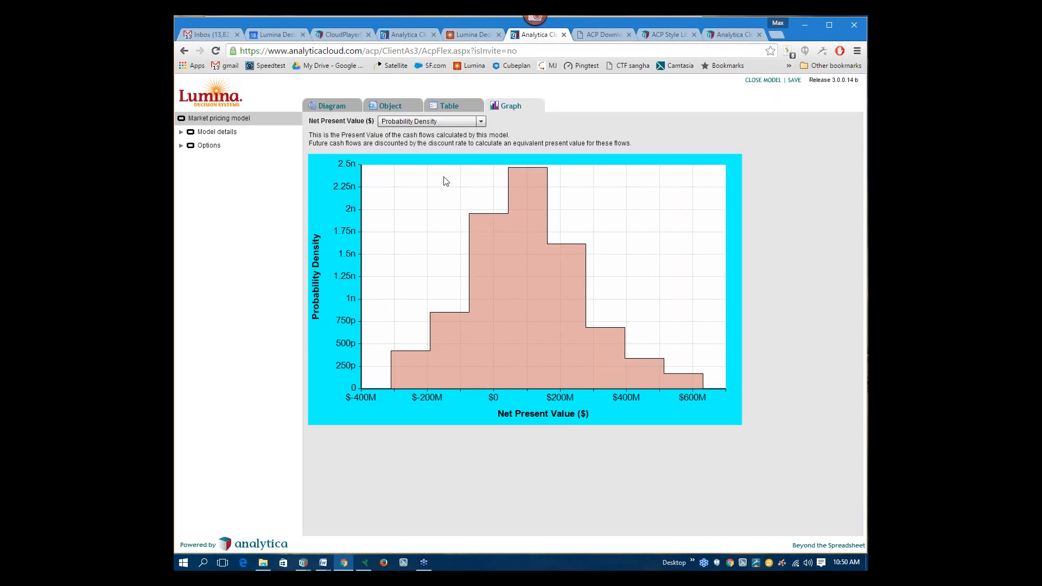
left_click(425, 120)
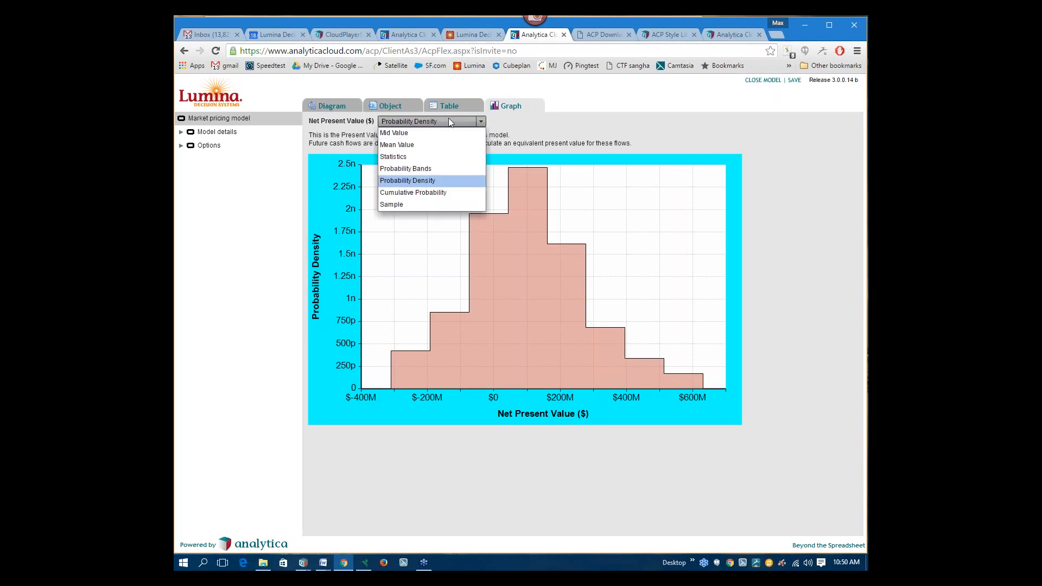
left_click(450, 106)
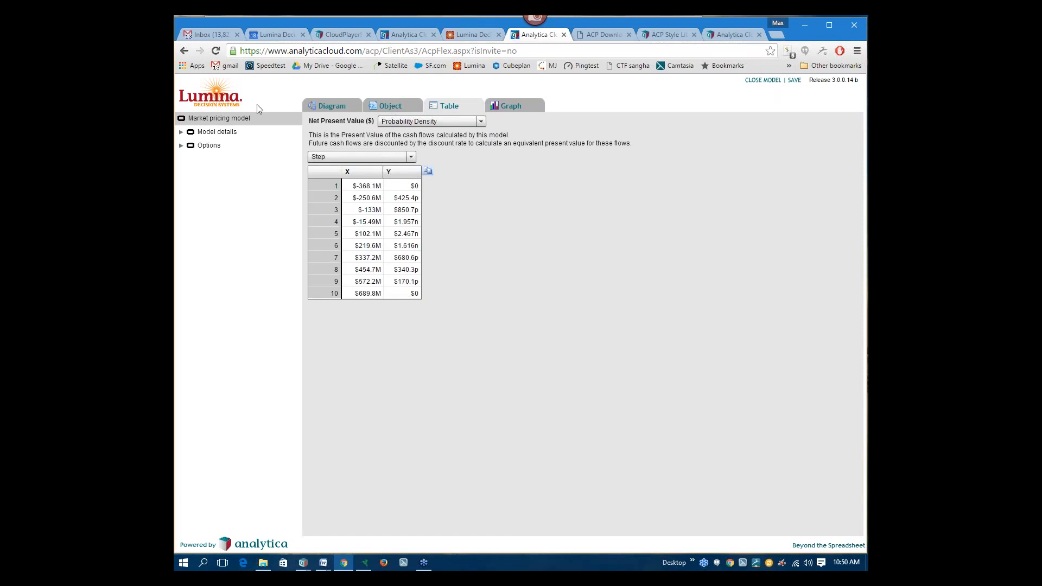
left_click(343, 108)
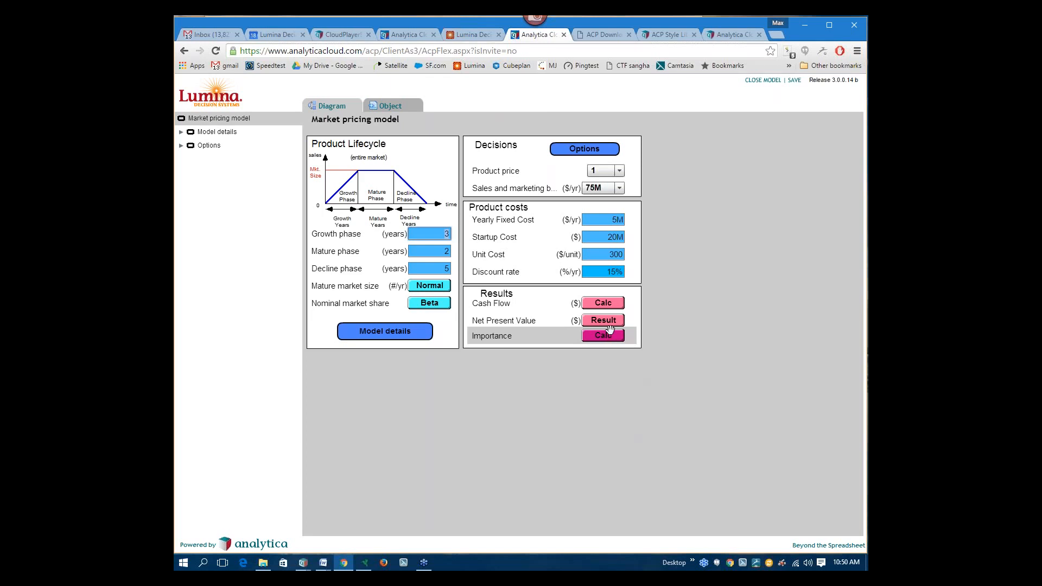
Calculate Cash Flow and copy all data of its result table for use in a spreadsheet
left_click(594, 304)
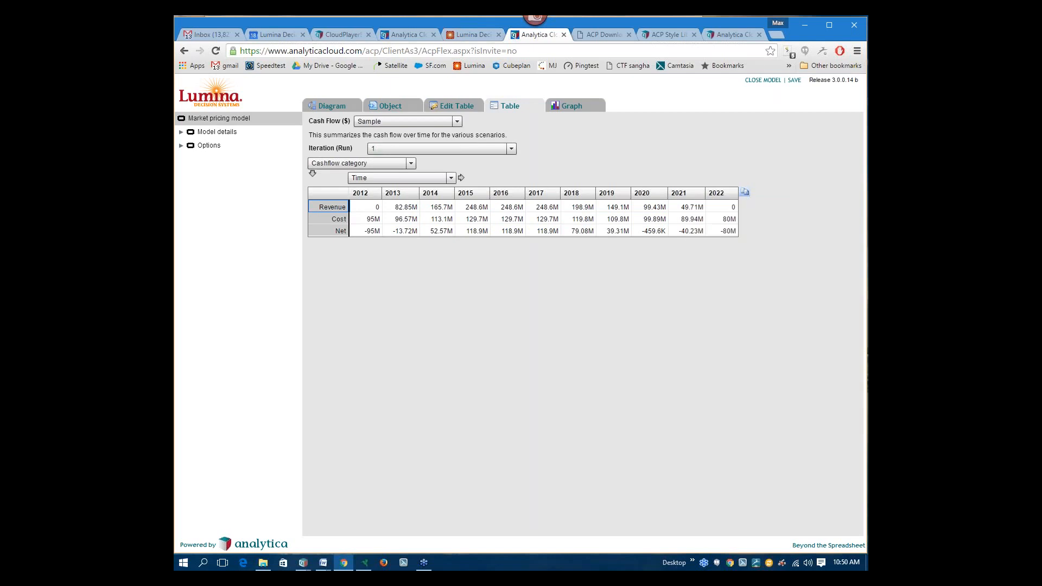
left_click(745, 192)
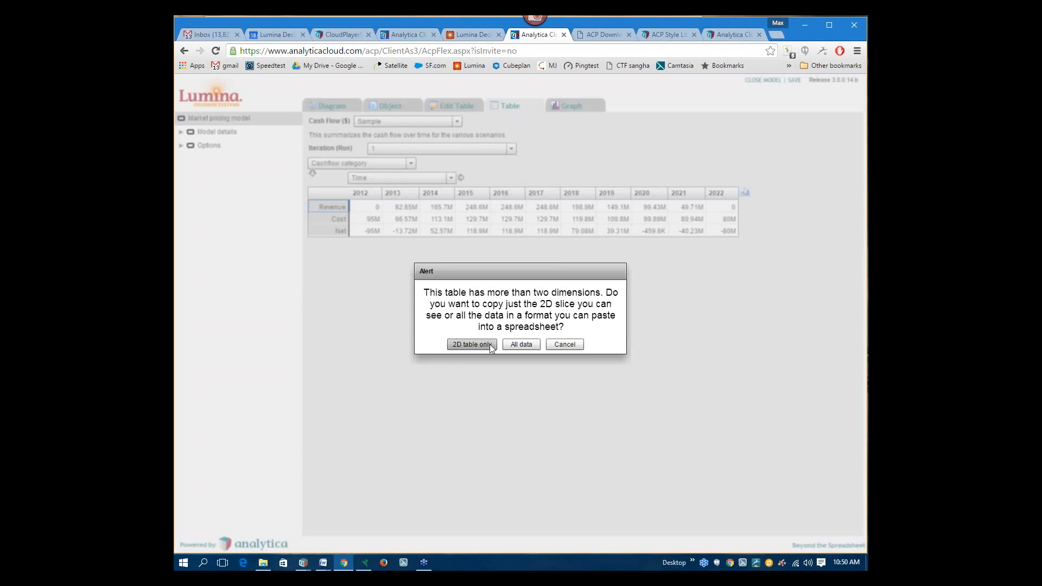
left_click(525, 344)
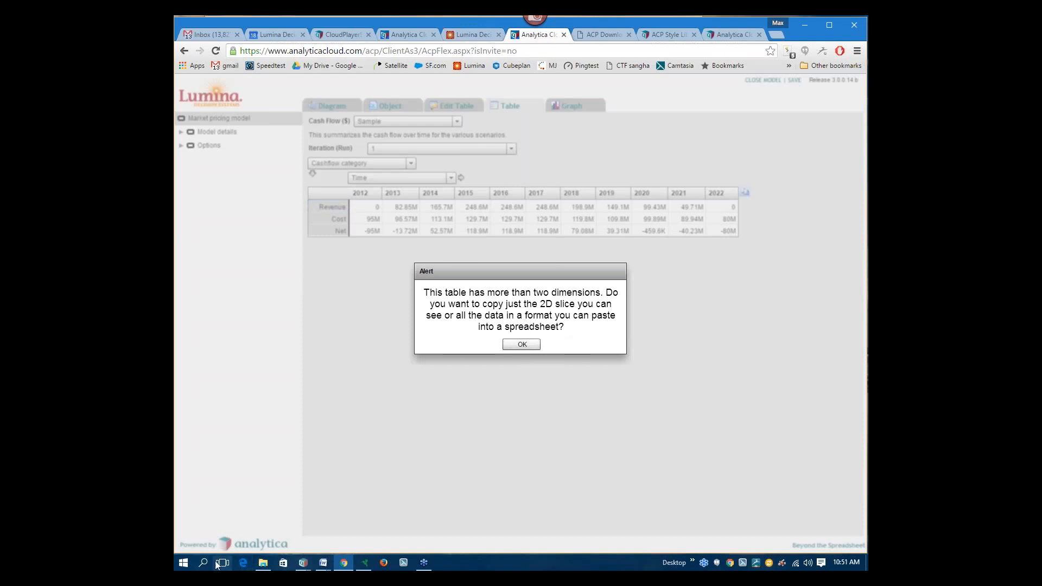
Switch to Microsoft Office Excel 2007 and try to paste the copied cash flow data into cell A1 of Sheet1
left_click(184, 564)
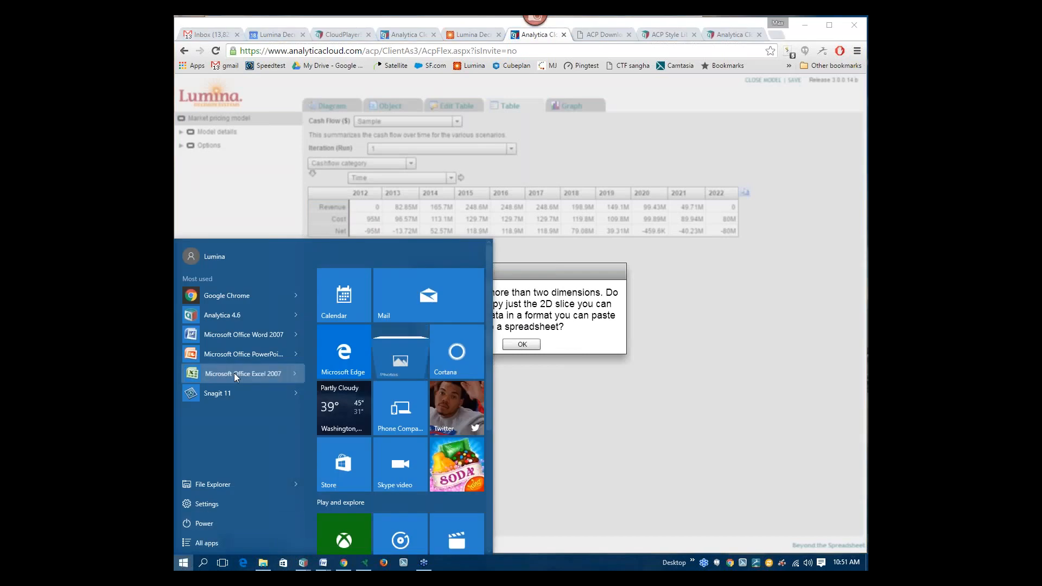
left_click(233, 373)
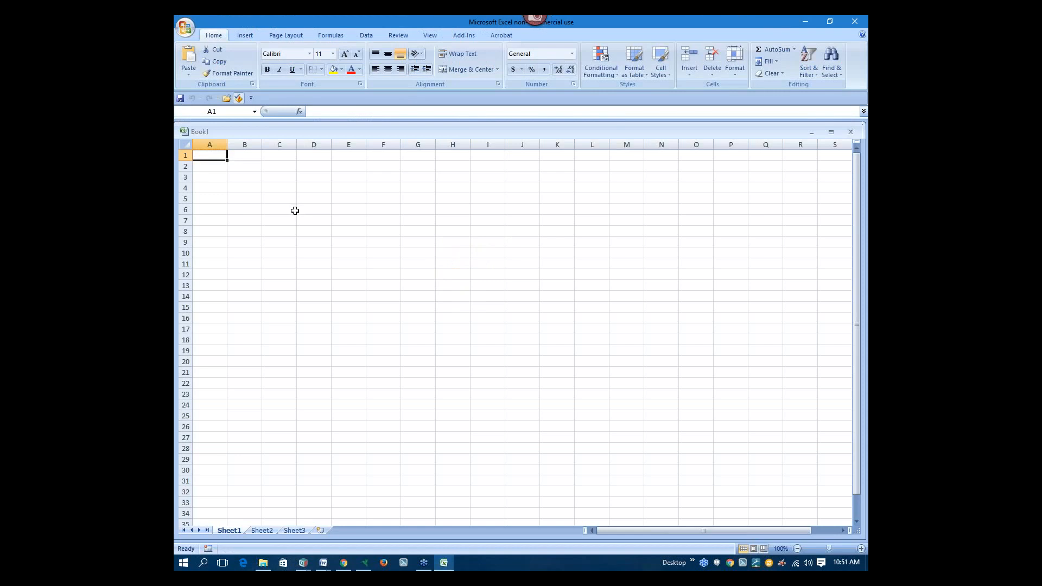
key("ctrl+v")
left_click(209, 188)
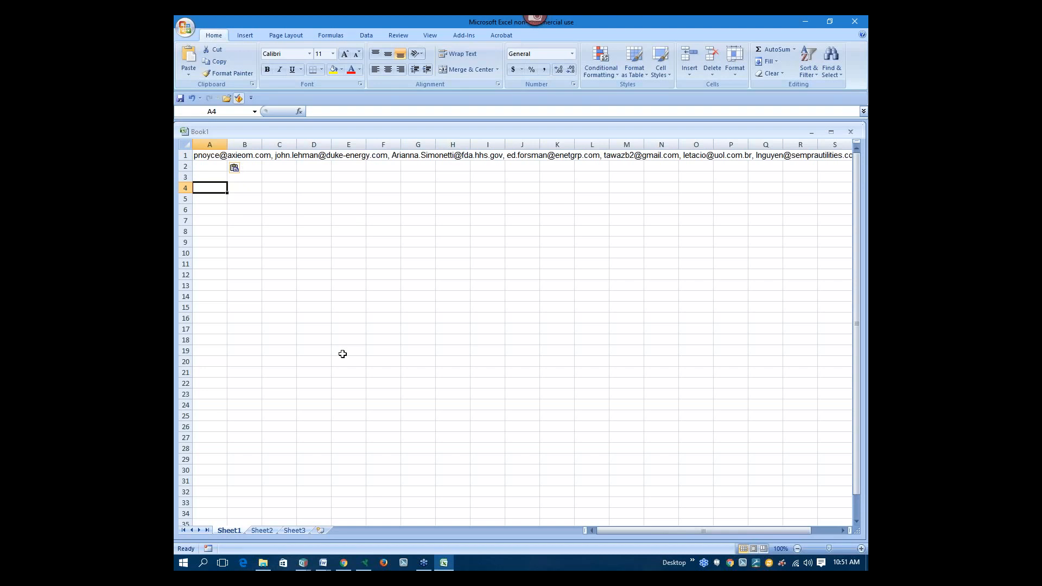
Switch back to the ACP model in Chrome, dismiss the copy alert and return to the main diagram
left_click(344, 564)
left_click(522, 344)
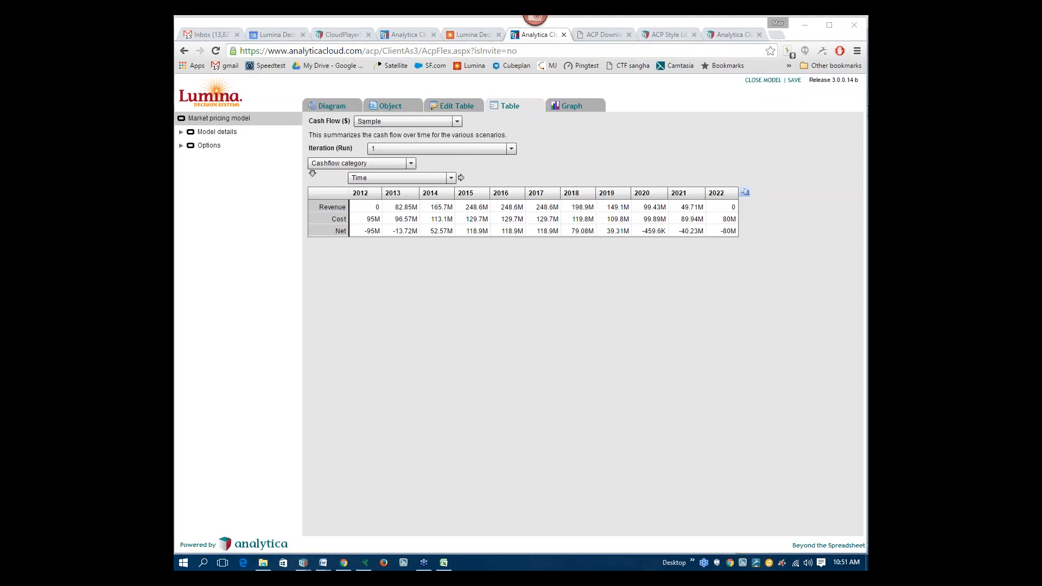
left_click(332, 106)
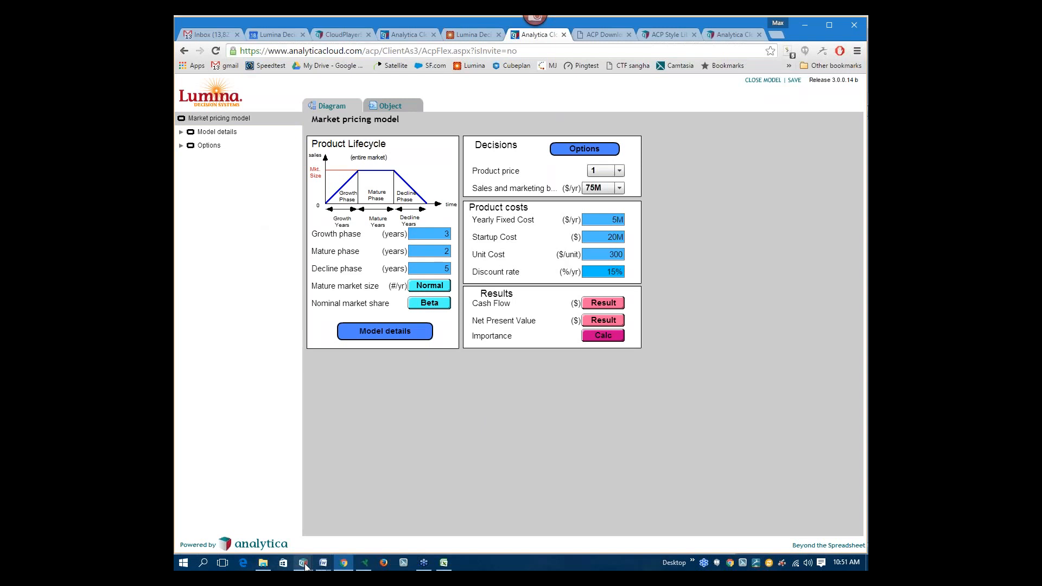
Switch to the Market pricing model in desktop Analytica and view the available Database and Application integration functions
mouse_move(305, 566)
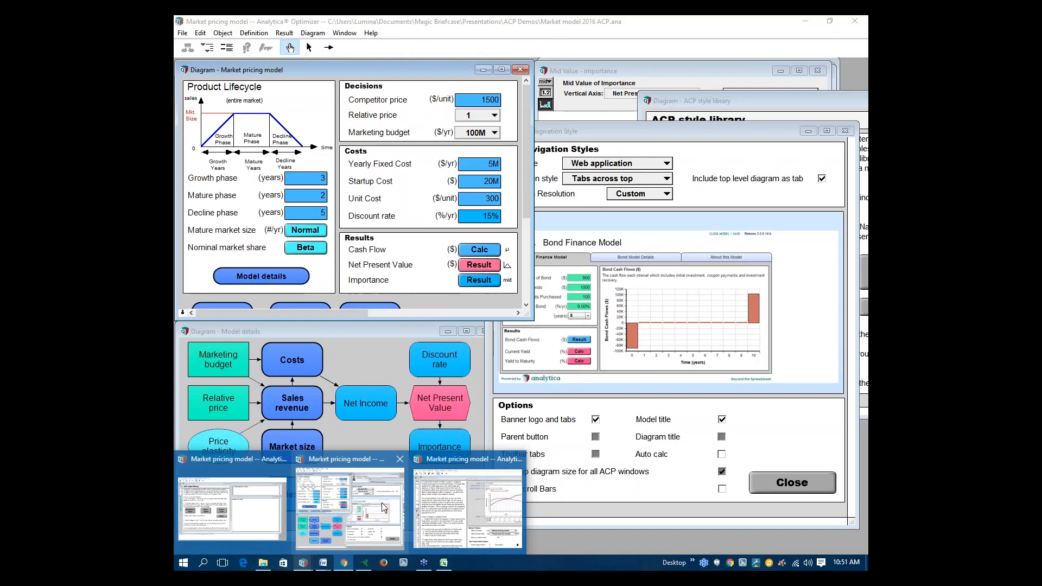
left_click(382, 503)
left_click(339, 107)
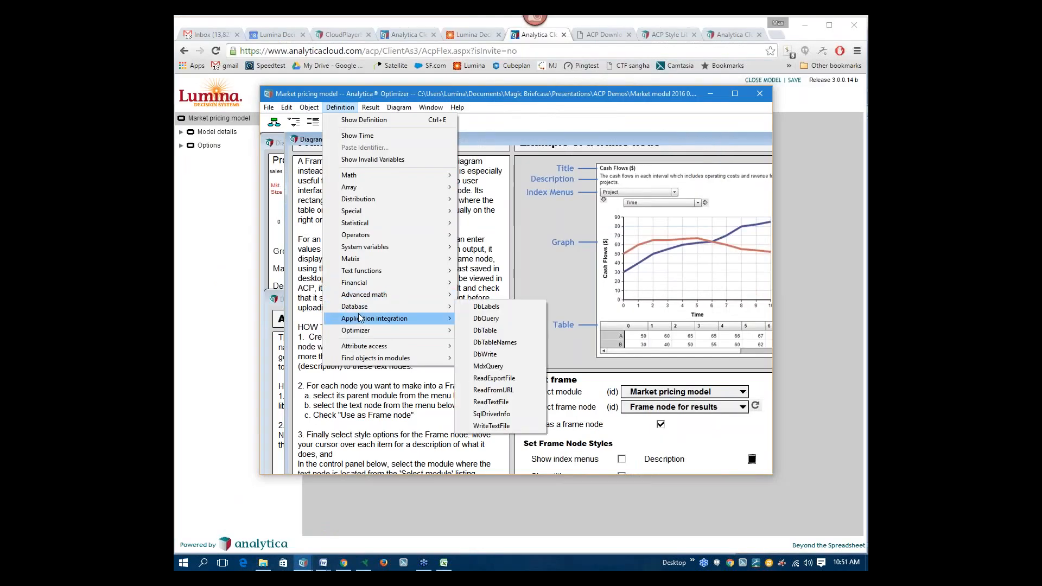
mouse_move(360, 318)
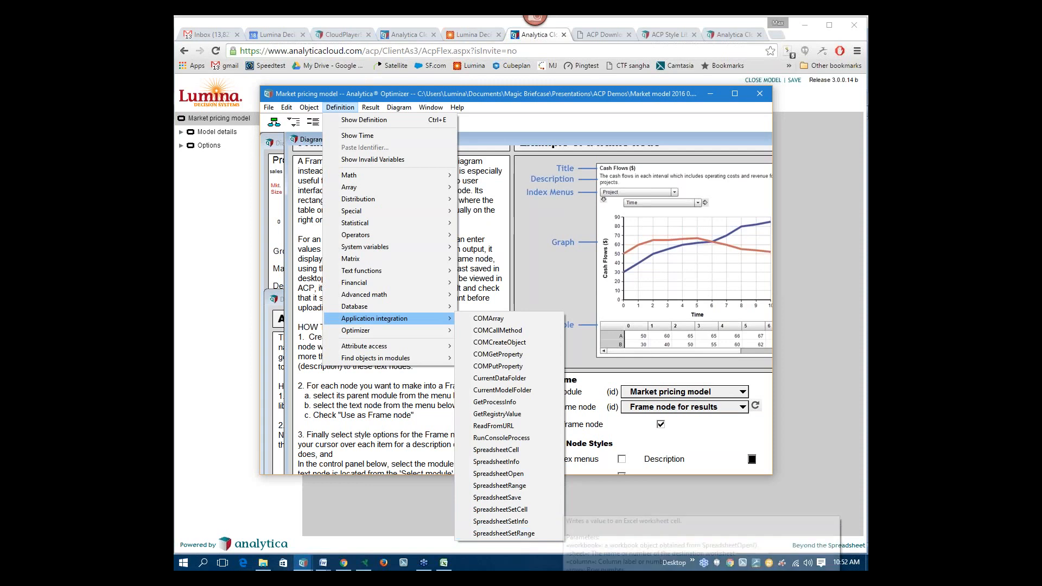
left_click(797, 144)
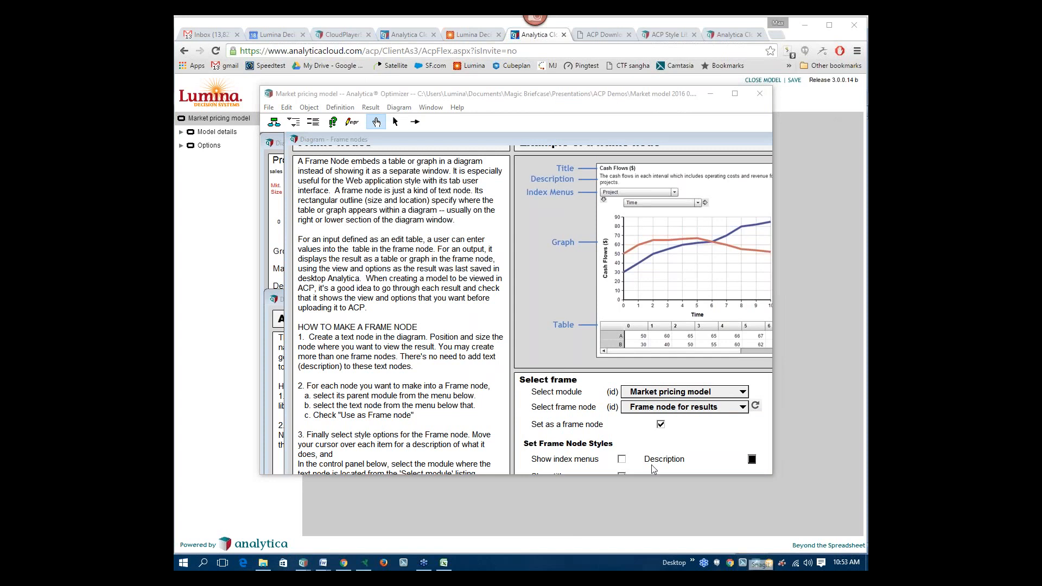
Return to the browser and display the CloudPlayerStyles Attribute Values wiki page
left_click(350, 34)
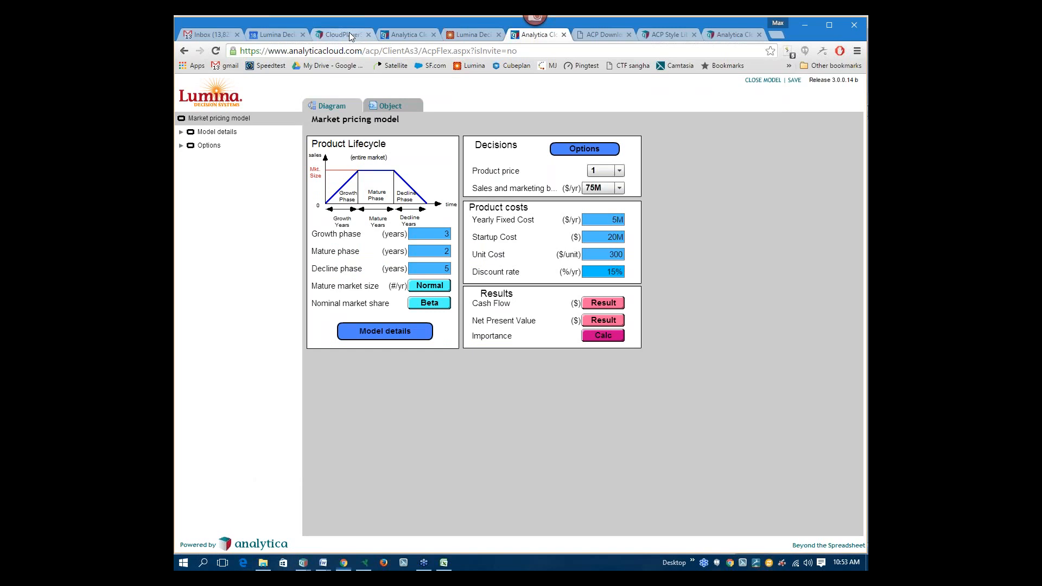
left_click(349, 35)
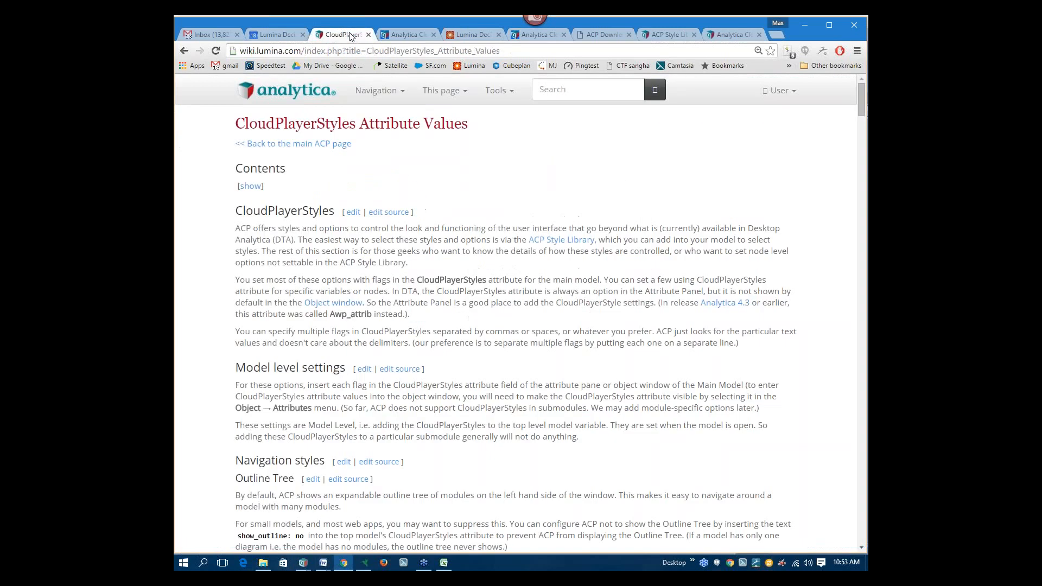
Open the bookmarked TESS model in a new browser tab and view its building, regional and system inputs
left_click(774, 34)
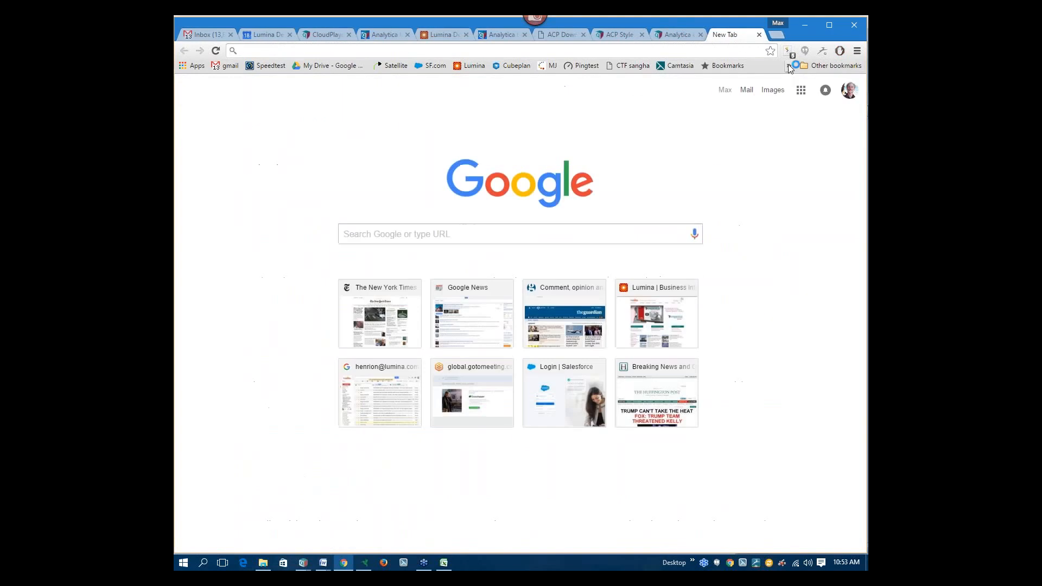
left_click(788, 65)
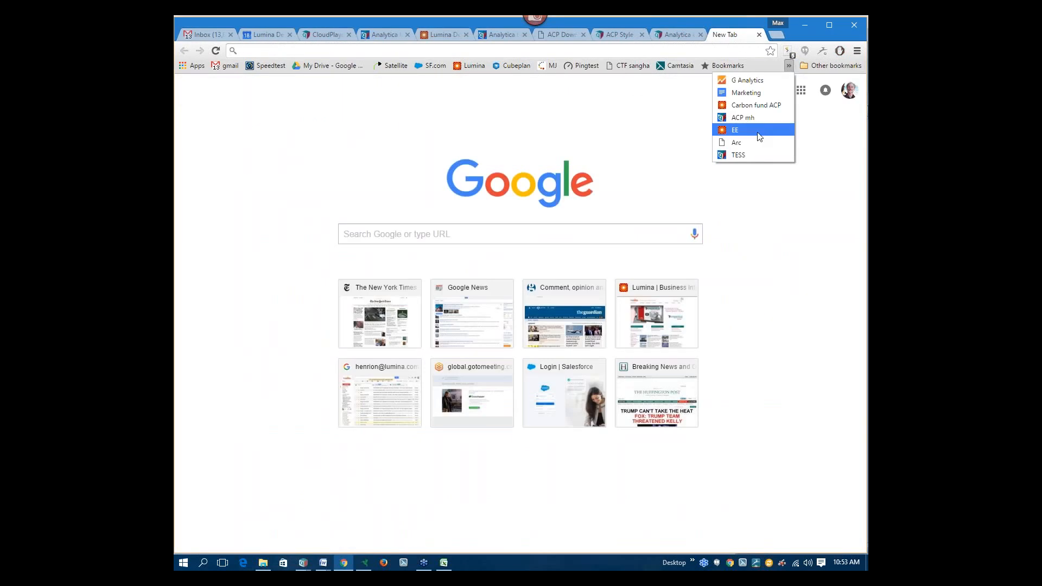
left_click(753, 155)
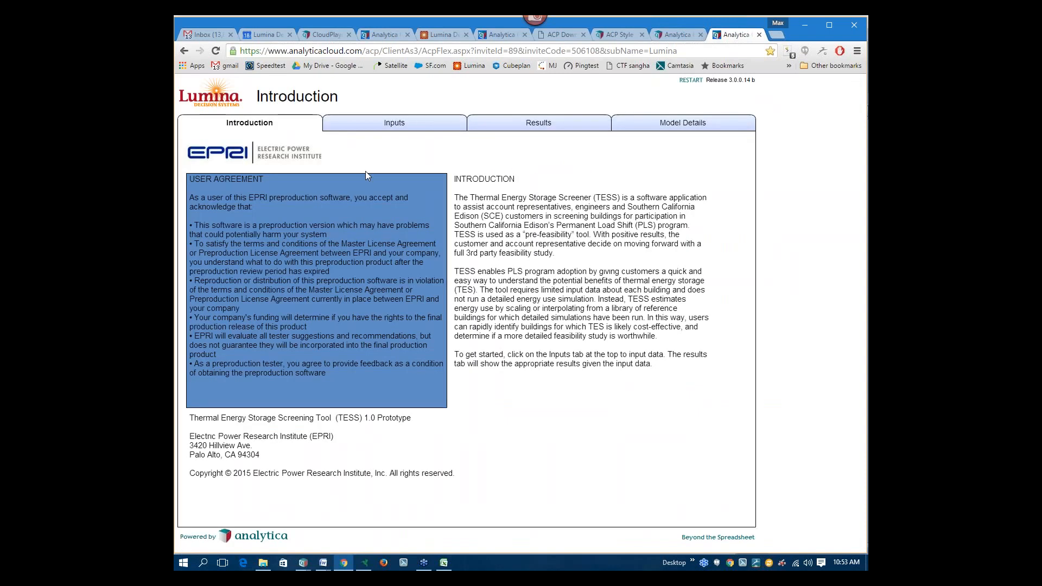
left_click(396, 132)
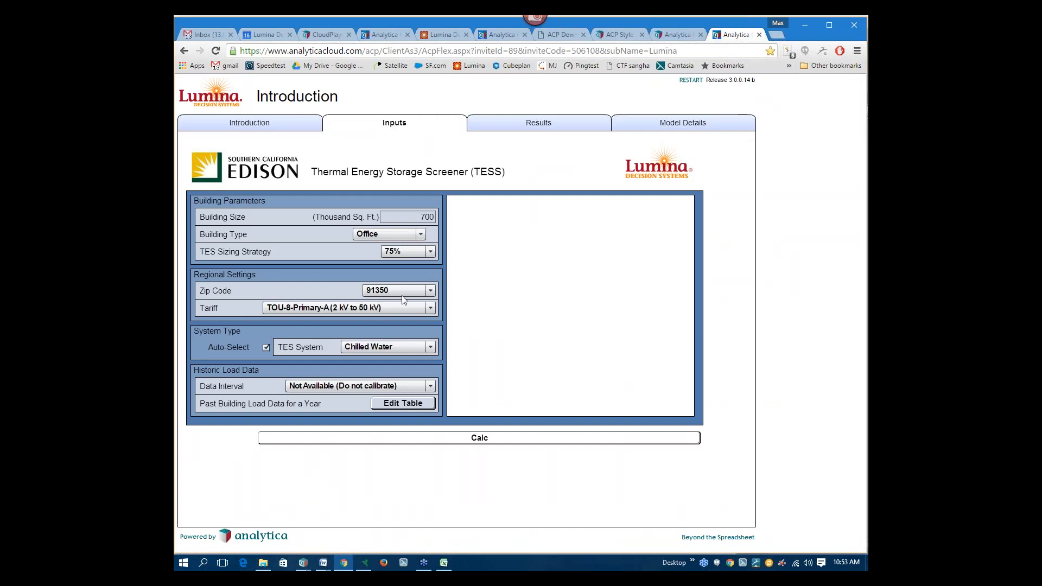
View the TESS results and calculate the Average Load and Average Load by Season graphs
left_click(530, 124)
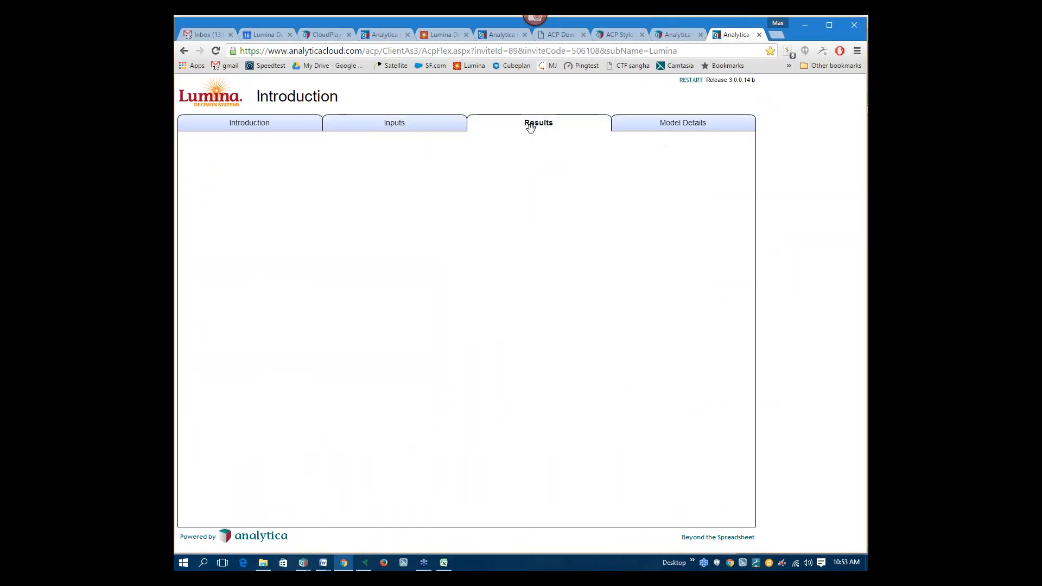
left_click(397, 217)
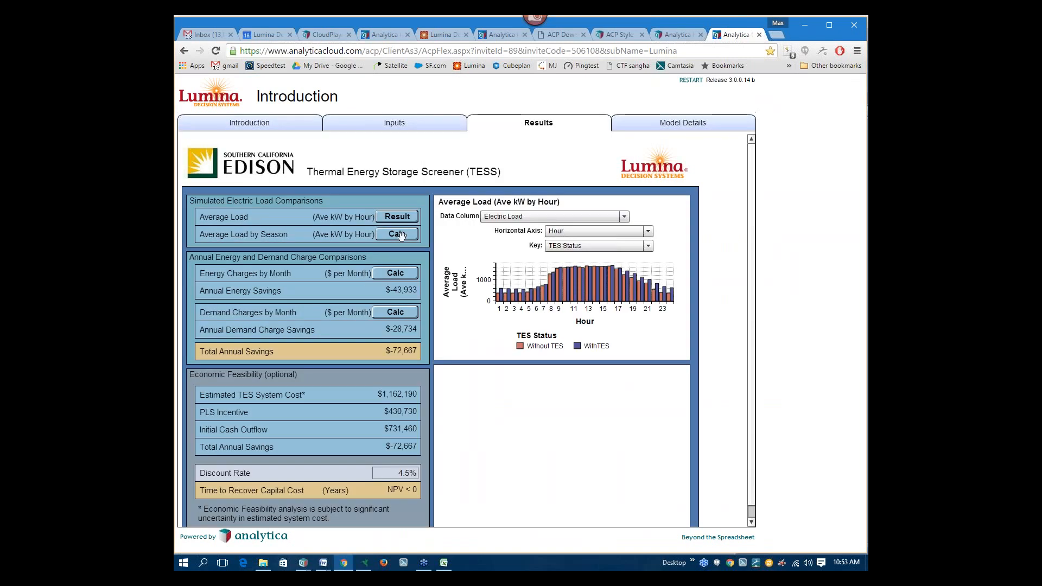
left_click(398, 234)
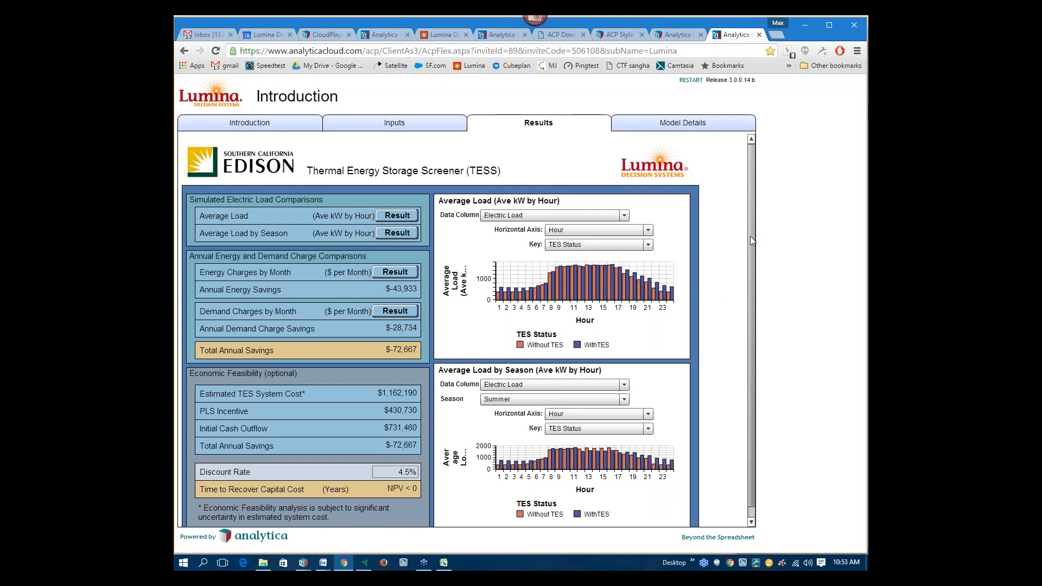
scroll(750, 236, "down", 1)
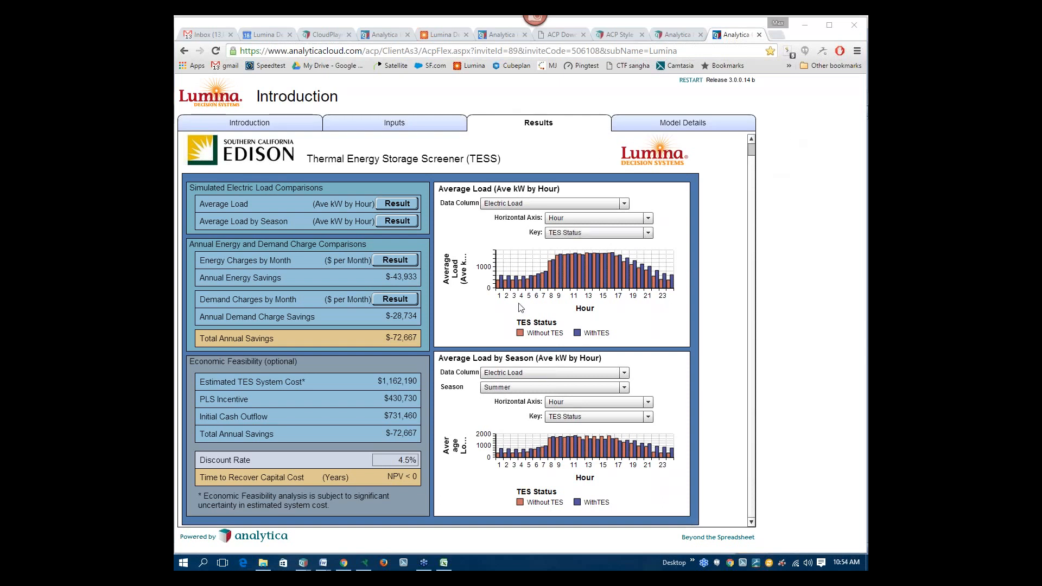
left_click(405, 205)
Open the bookmarked Carbon fund ACP model in a new browser tab and view its Green Fund Receipts/Payments ($/capita) graph and map
left_click(778, 35)
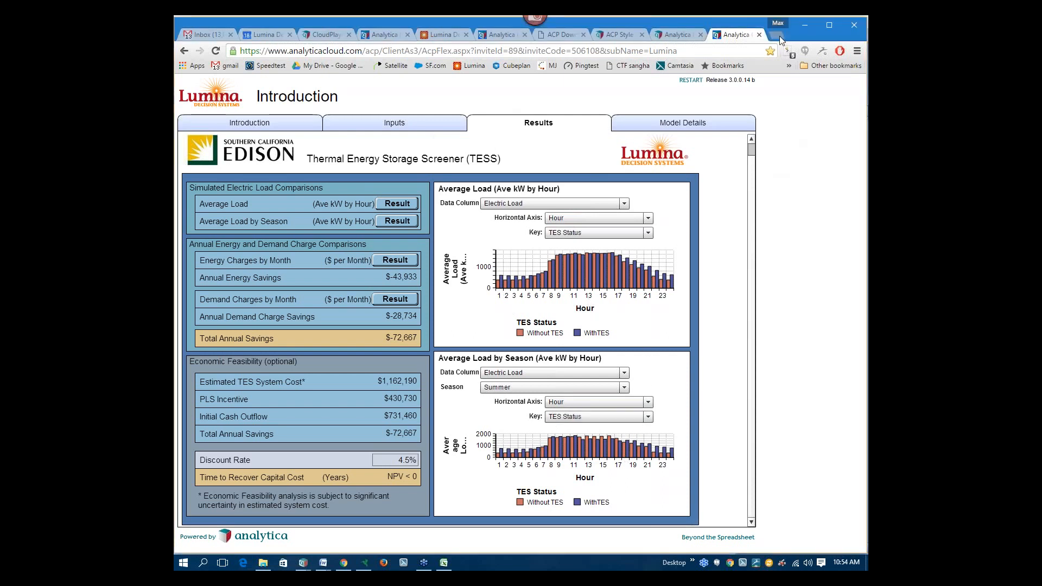
left_click(790, 65)
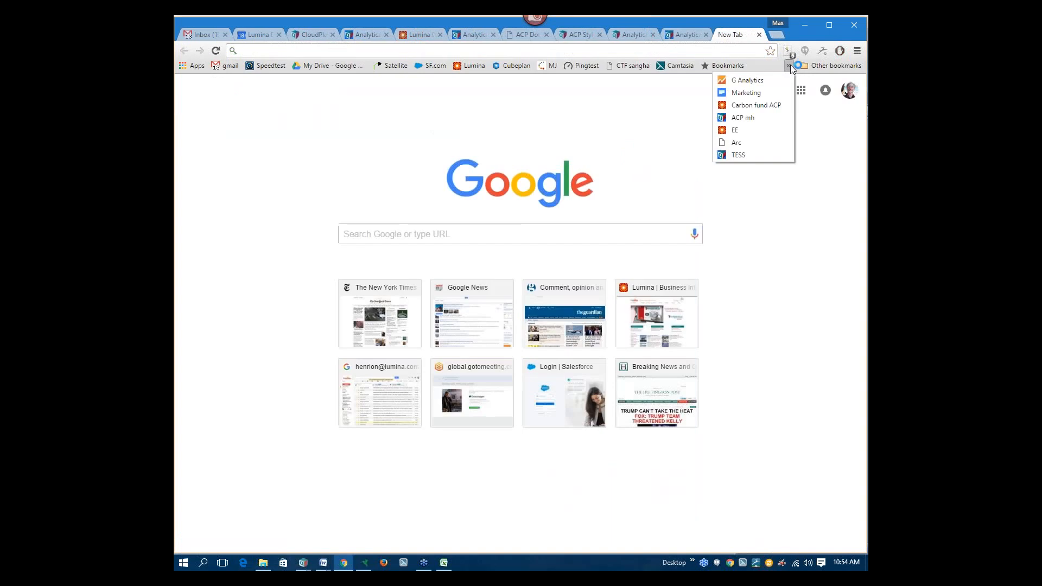
left_click(773, 104)
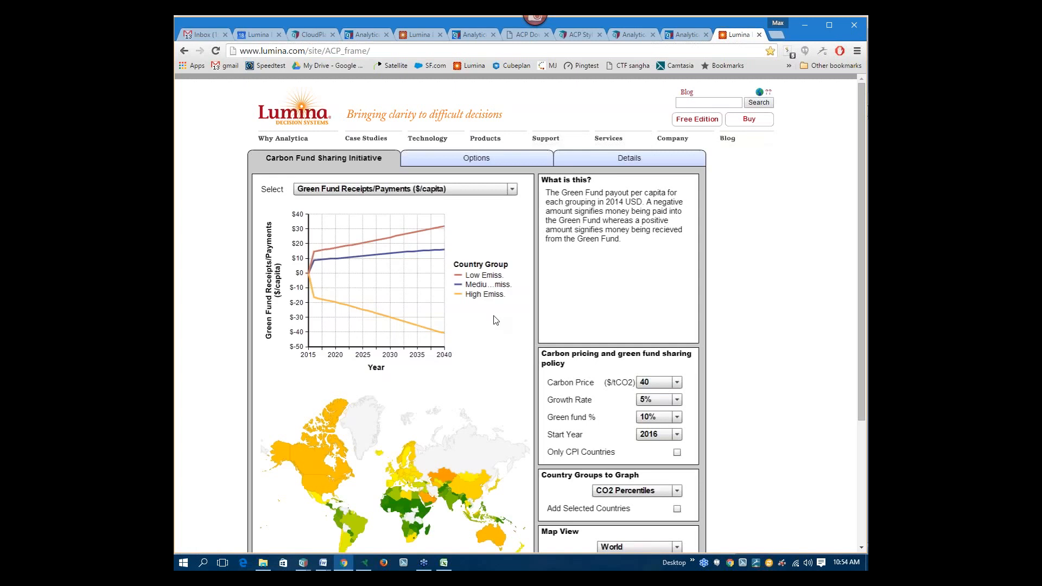
left_click(510, 189)
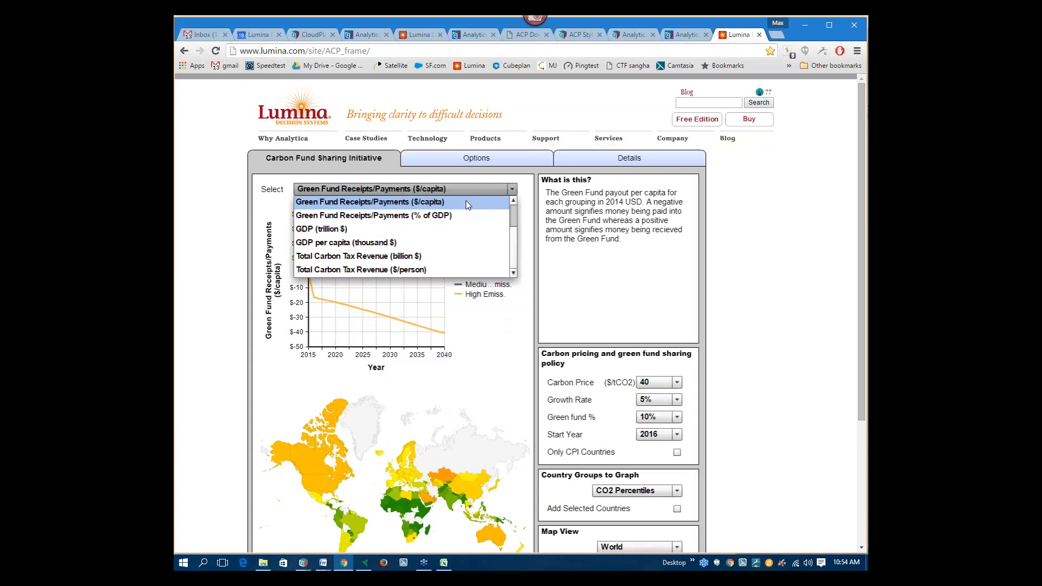
left_click(466, 202)
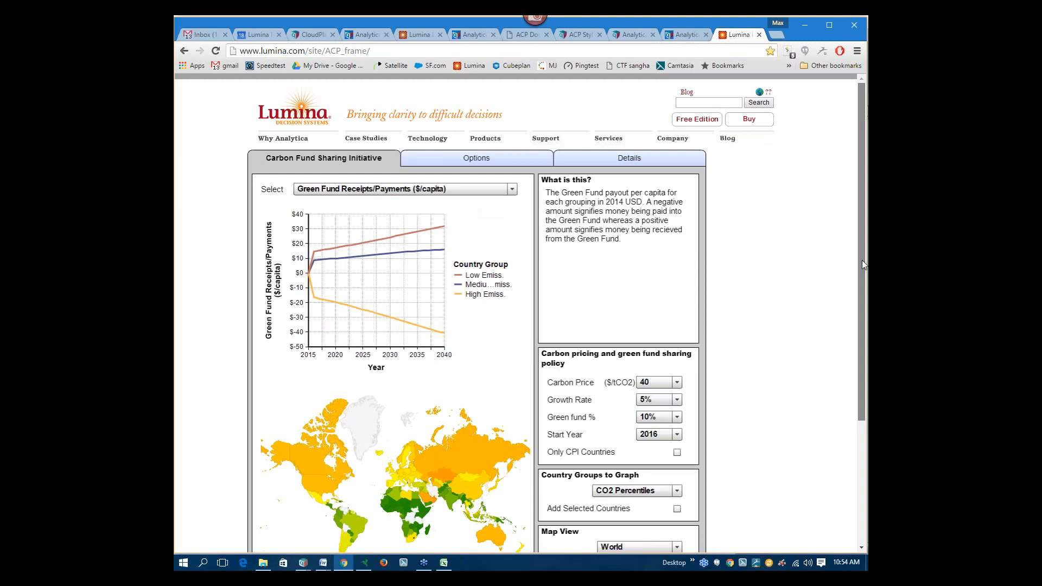
left_click_drag(861, 261, 850, 295)
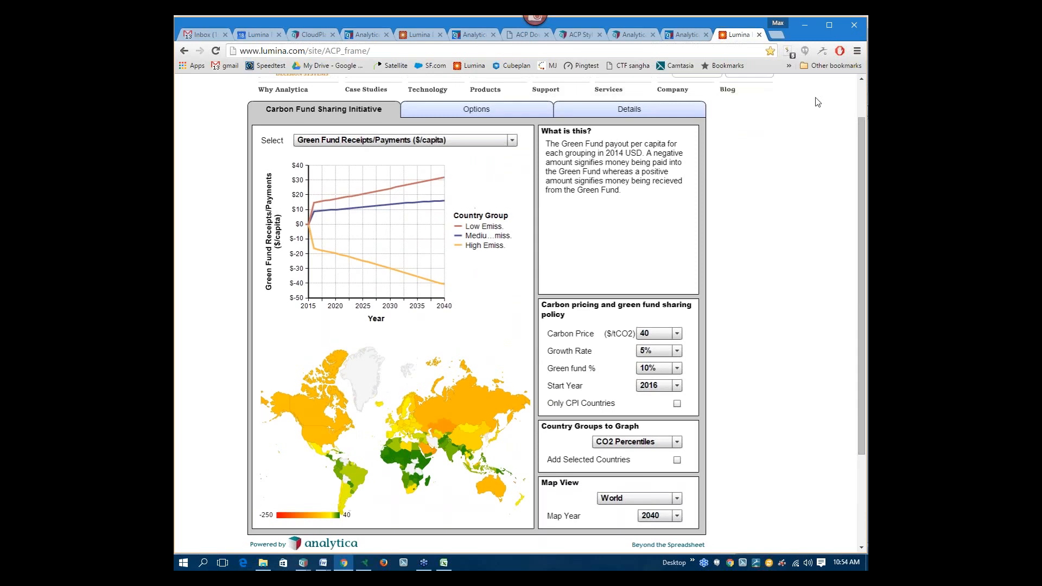
left_click(840, 82)
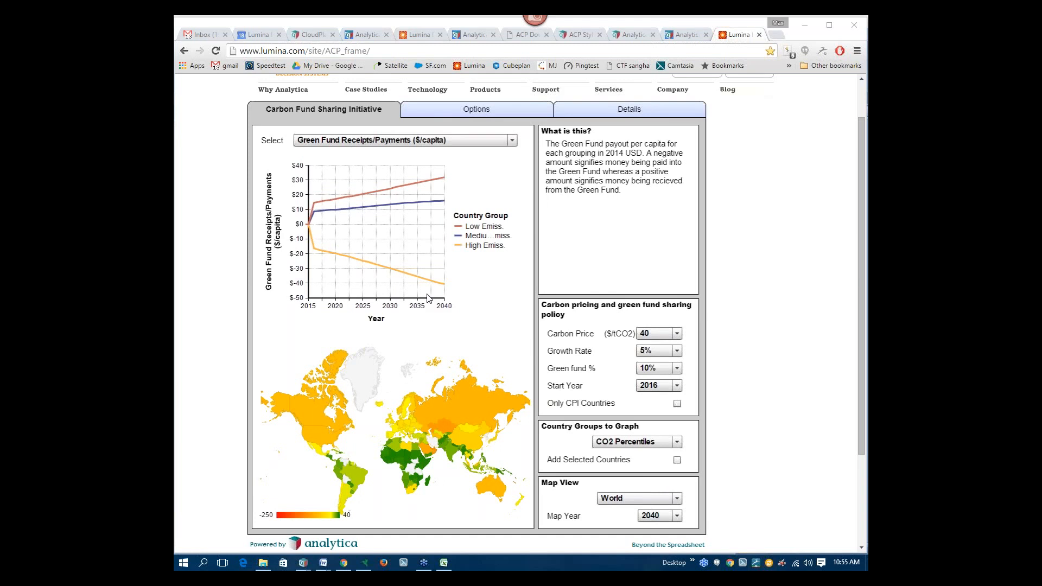
Display CO2 Emissions per capita (tCO2/person) in the carbon fund model and examine its graph and world map
left_click(511, 142)
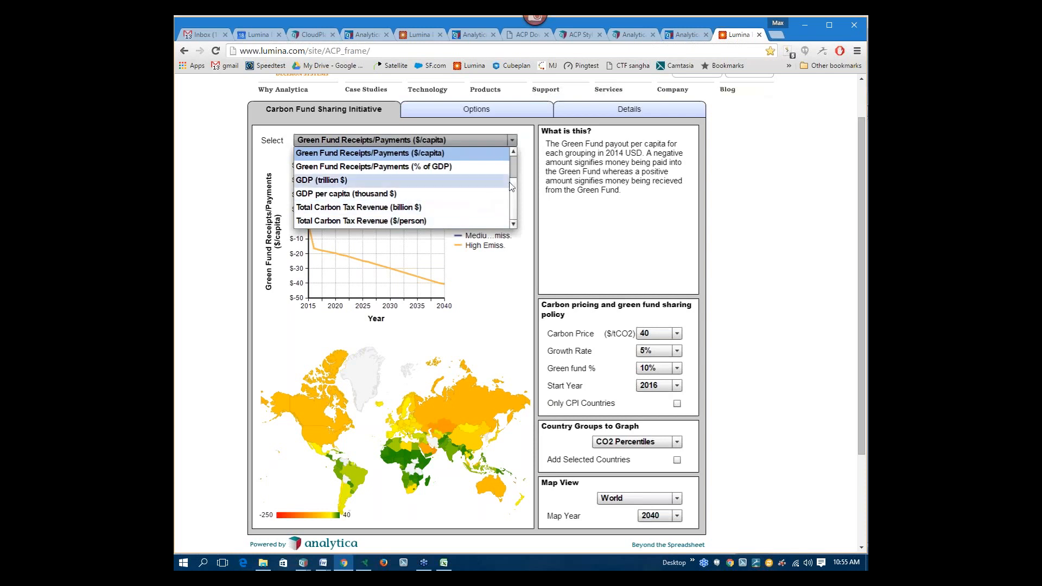
scroll(513, 183, "up", 3)
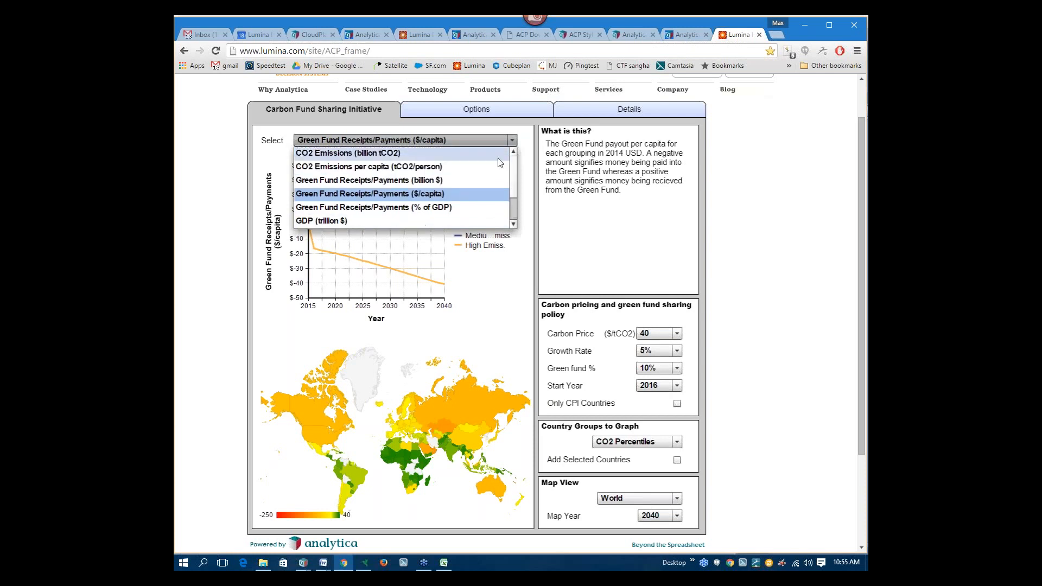
left_click(430, 172)
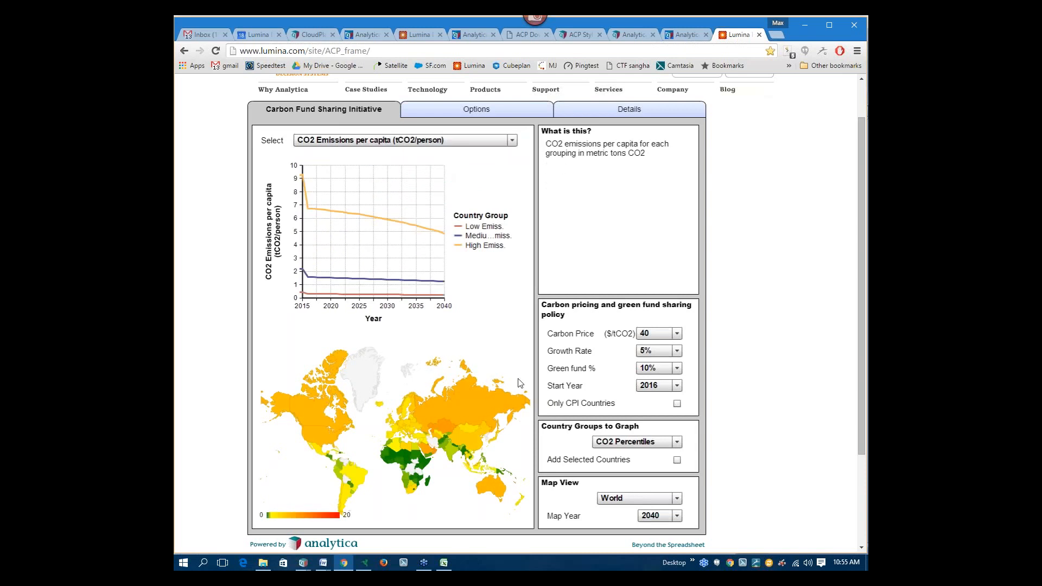
scroll(520, 383, "down", 1)
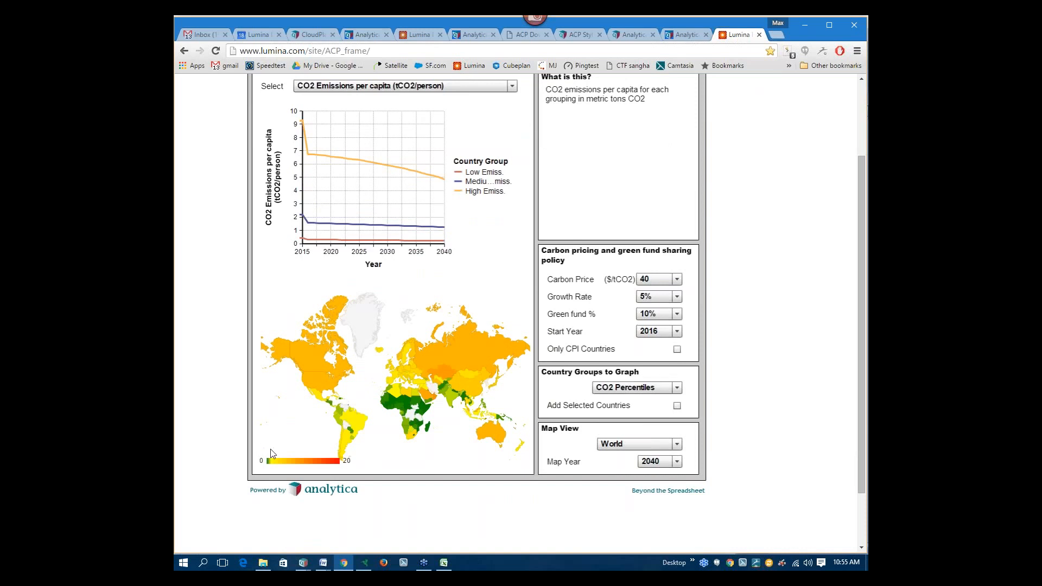
mouse_move(301, 353)
mouse_move(446, 405)
scroll(476, 238, "up", 1)
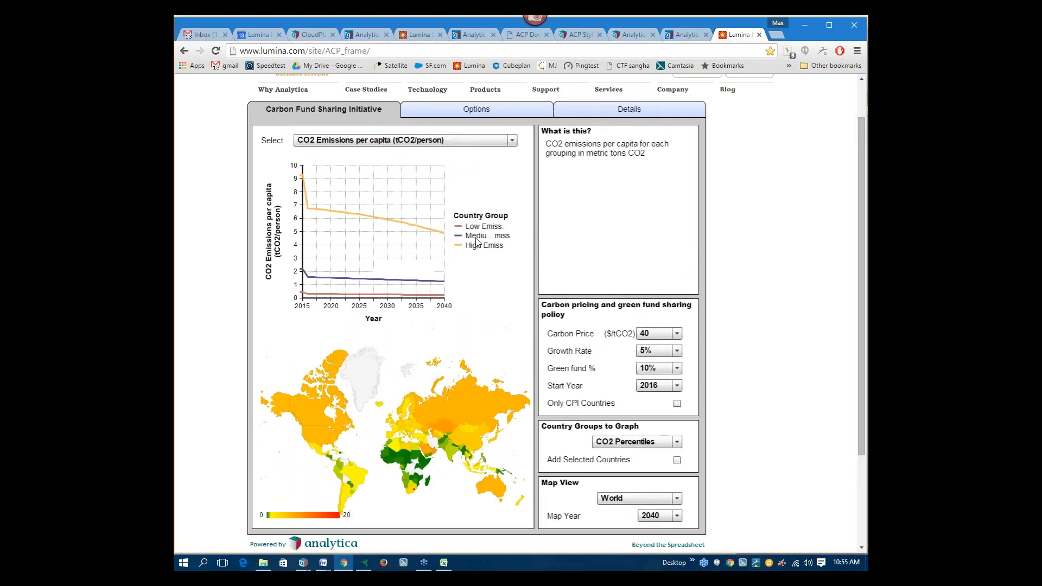
Set the carbon fund graph and map to Green Fund Receipts/Payments ($/capita), and return to the TESS results
left_click(512, 139)
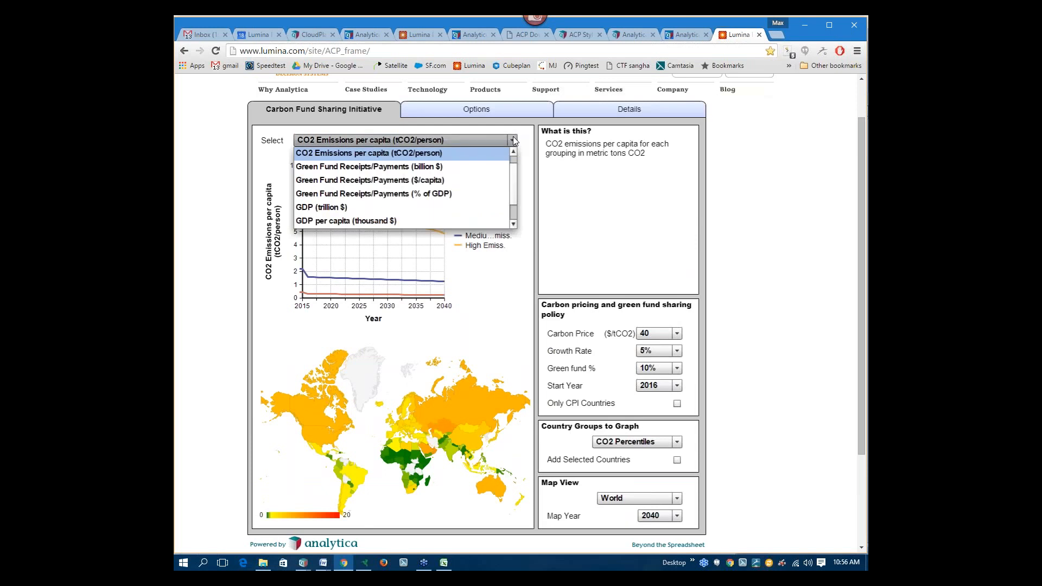
left_click(453, 180)
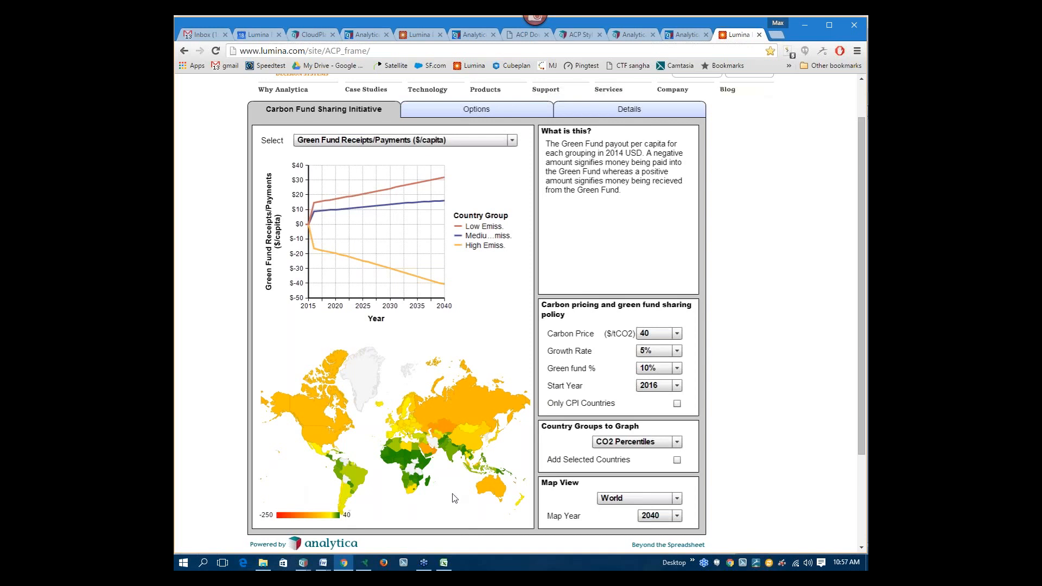
left_click(835, 94)
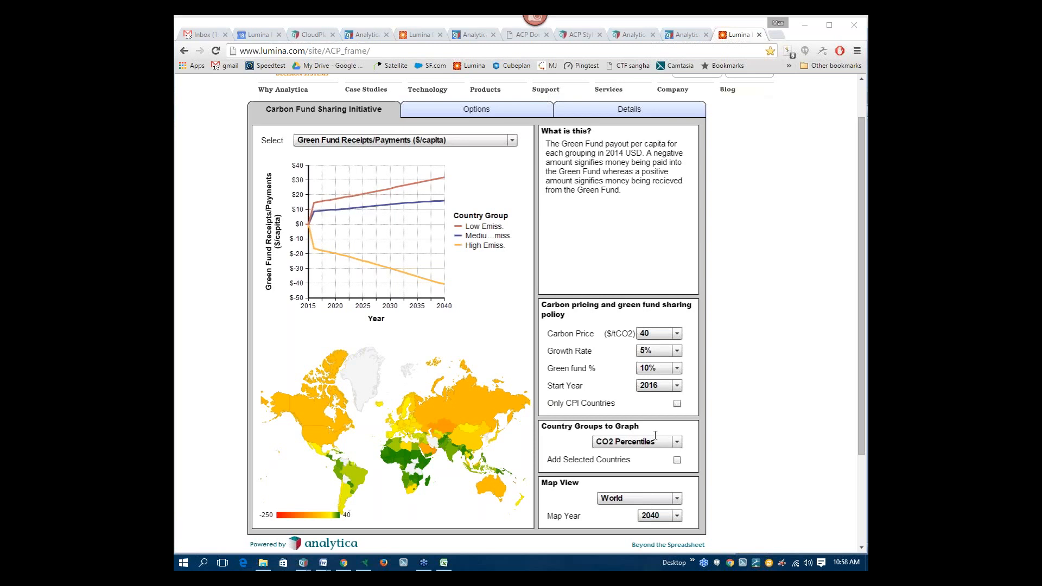
left_click(688, 34)
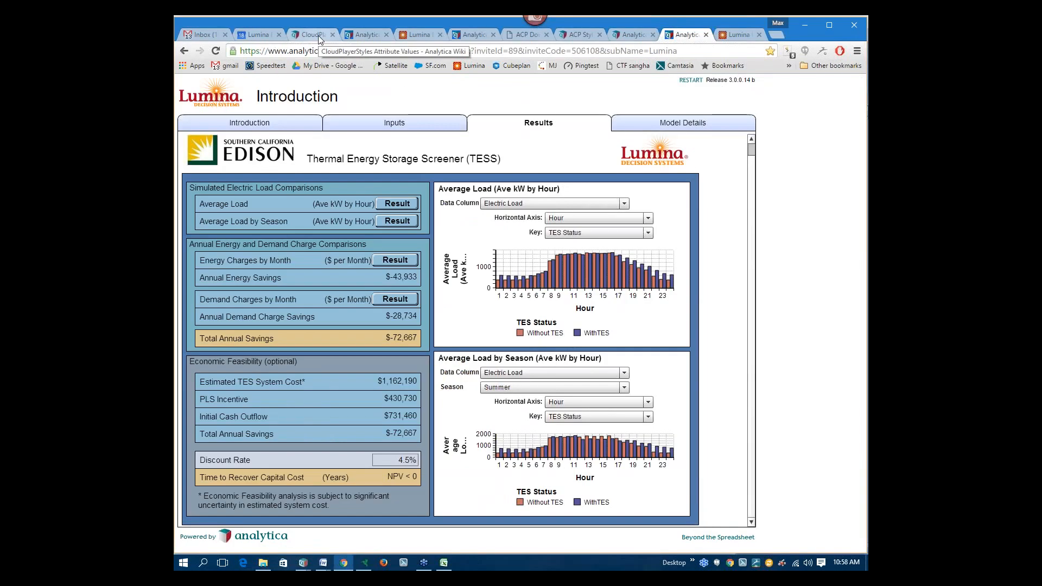